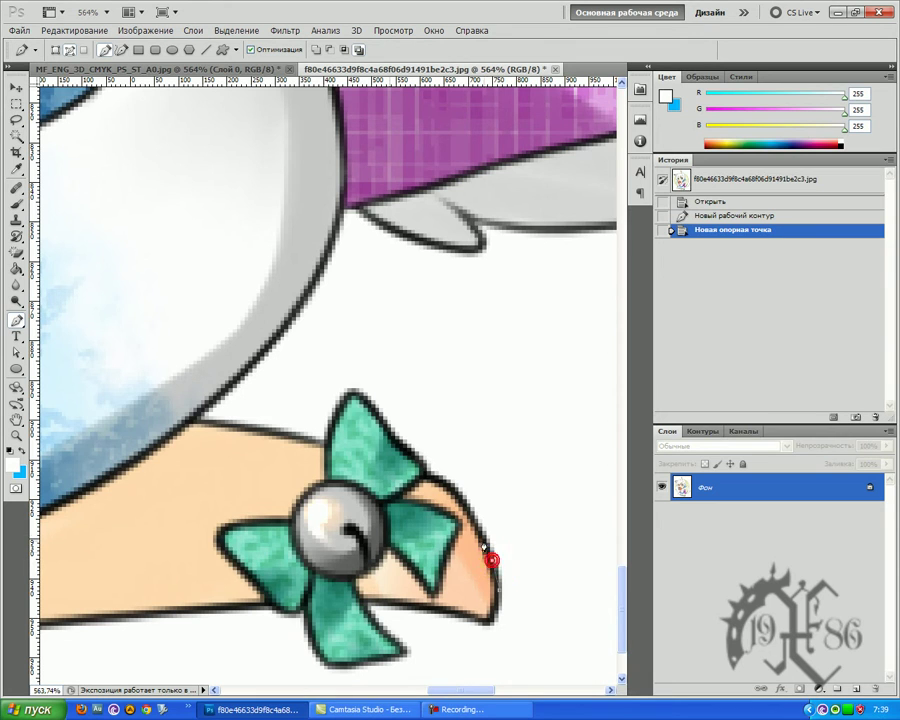
Continue the Pen path along the outer edge of the orange tip up to its junction with the upper green ribbon.
left_click(477, 521)
left_click(440, 478)
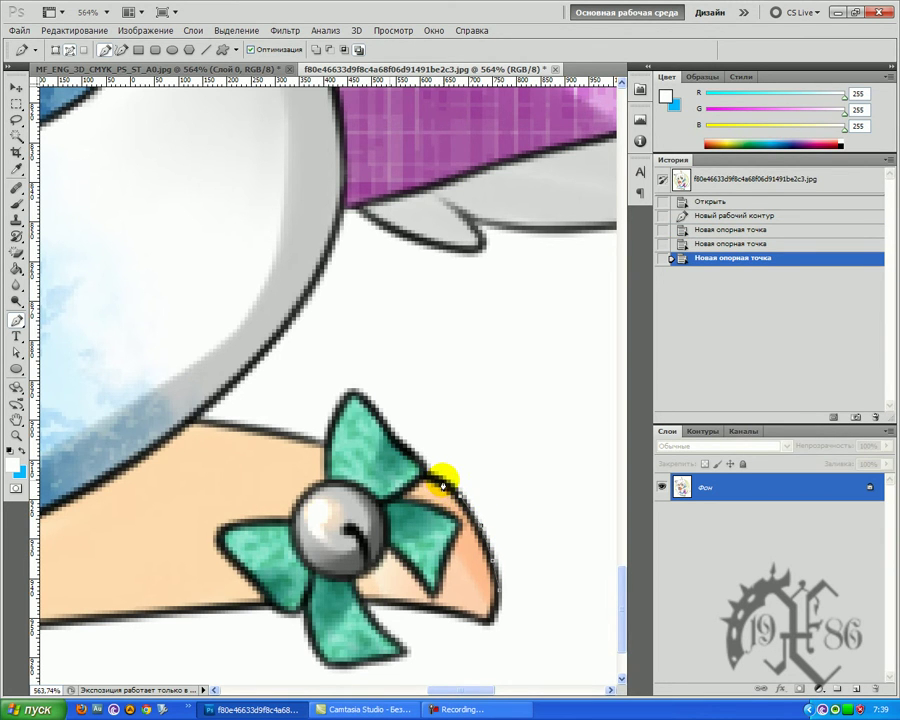
left_click(442, 480)
key("z")
left_click(412, 432)
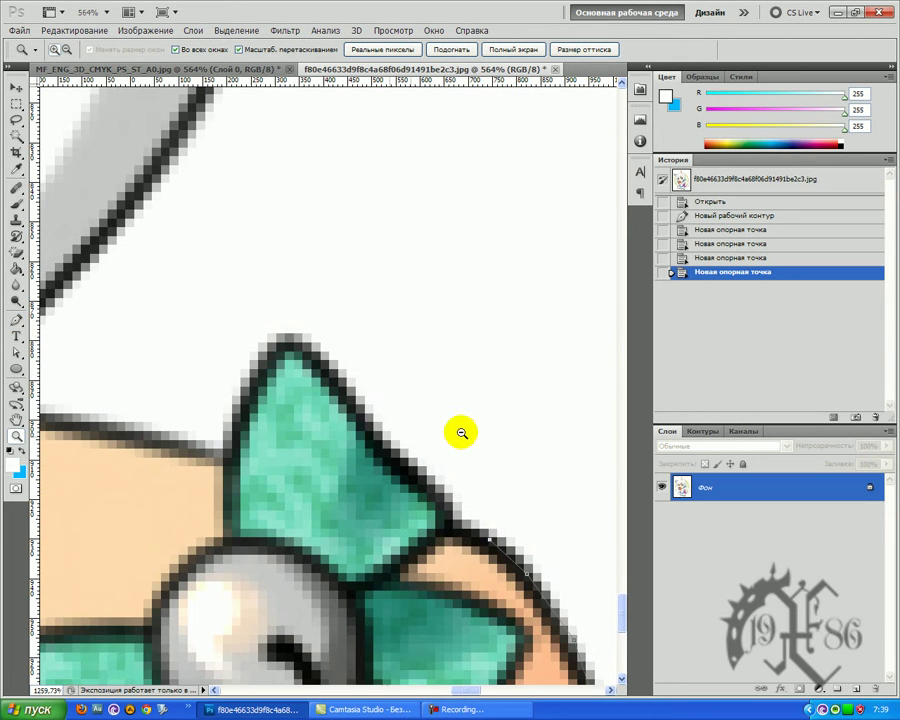
left_click(16, 320)
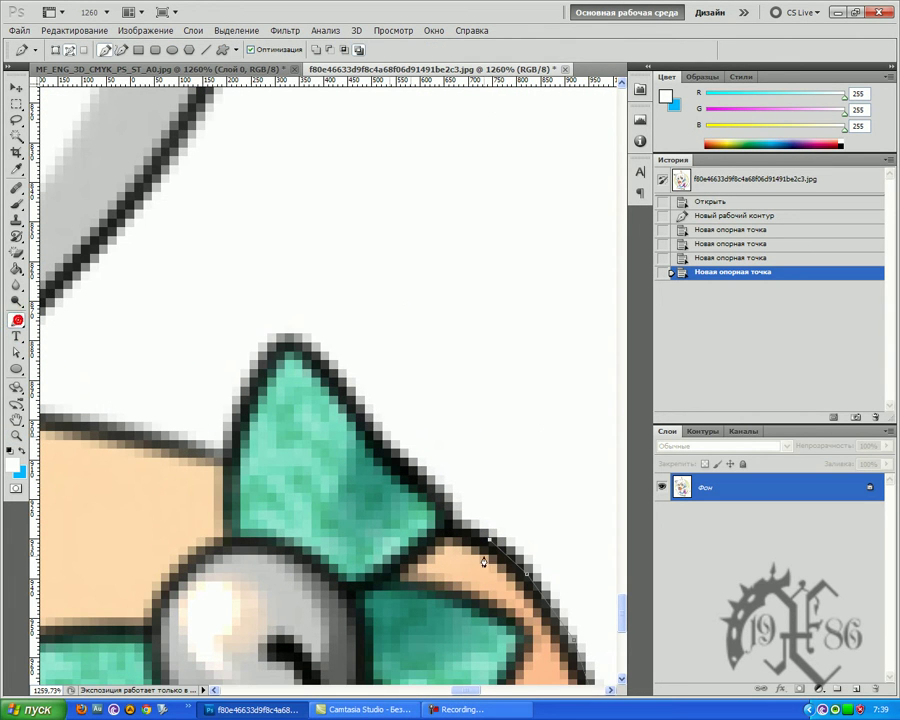
left_click(455, 524)
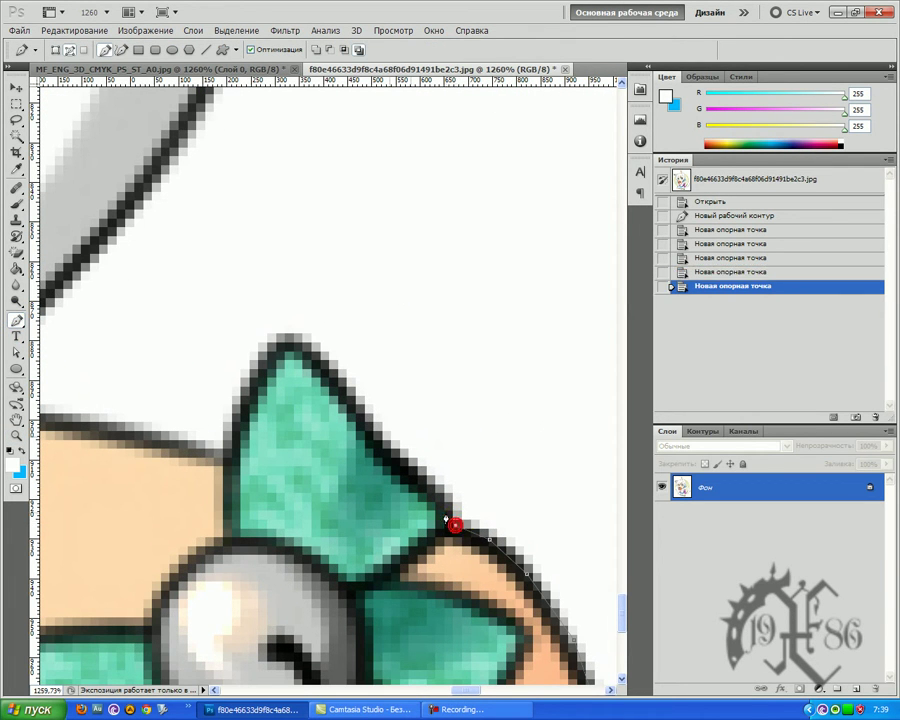
Trace the upper green ribbon's outer edge up from the orange tip and around its pointed top with anchor points.
left_click(444, 508)
left_click(407, 461)
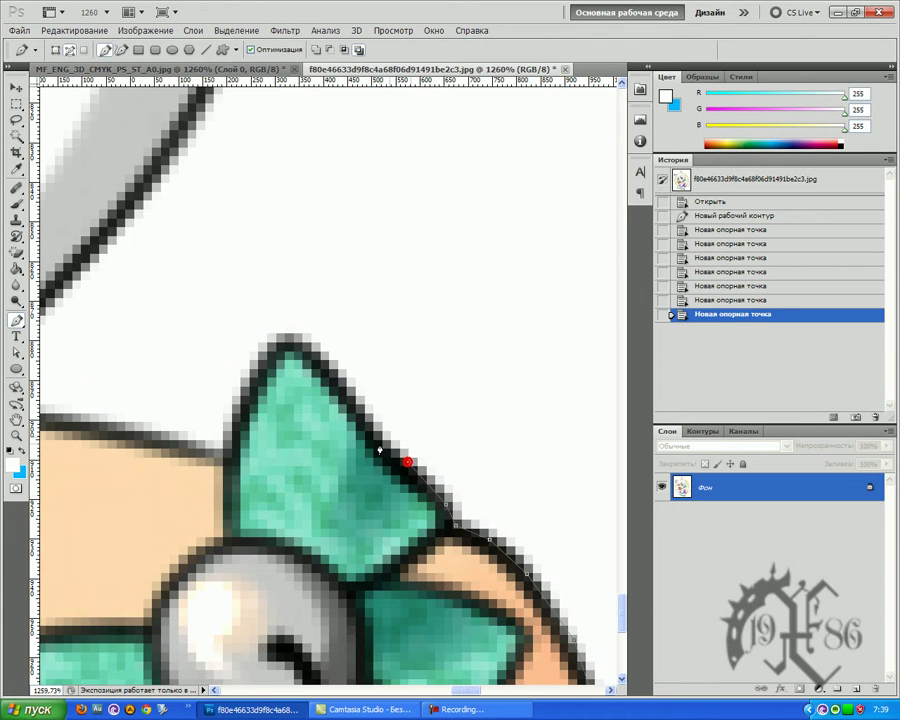
left_click(372, 437)
left_click(346, 392)
left_click(322, 365)
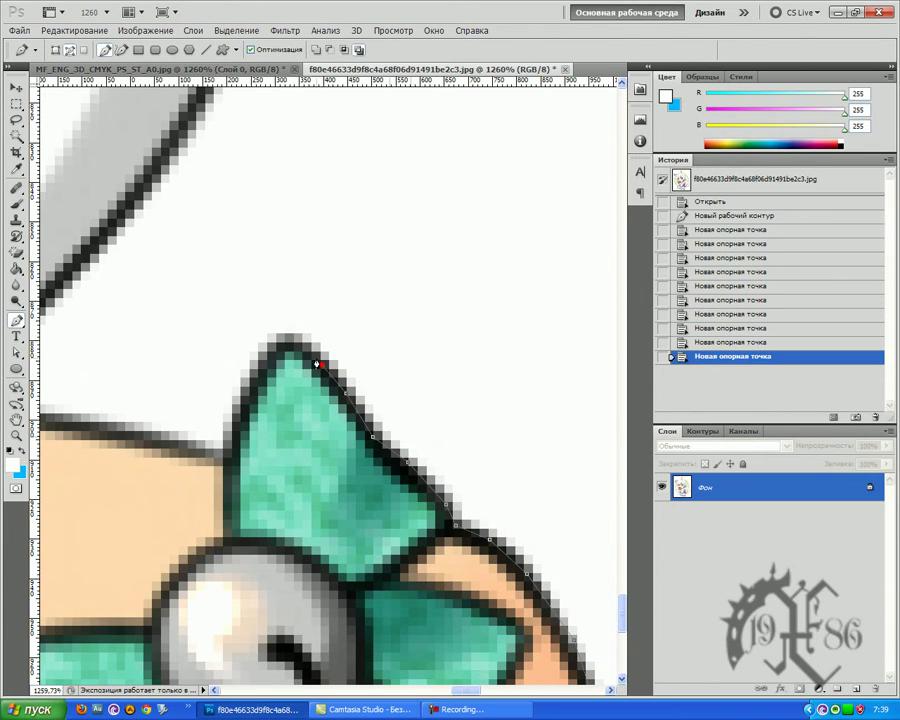
left_click(302, 348)
left_click(289, 344)
left_click(268, 352)
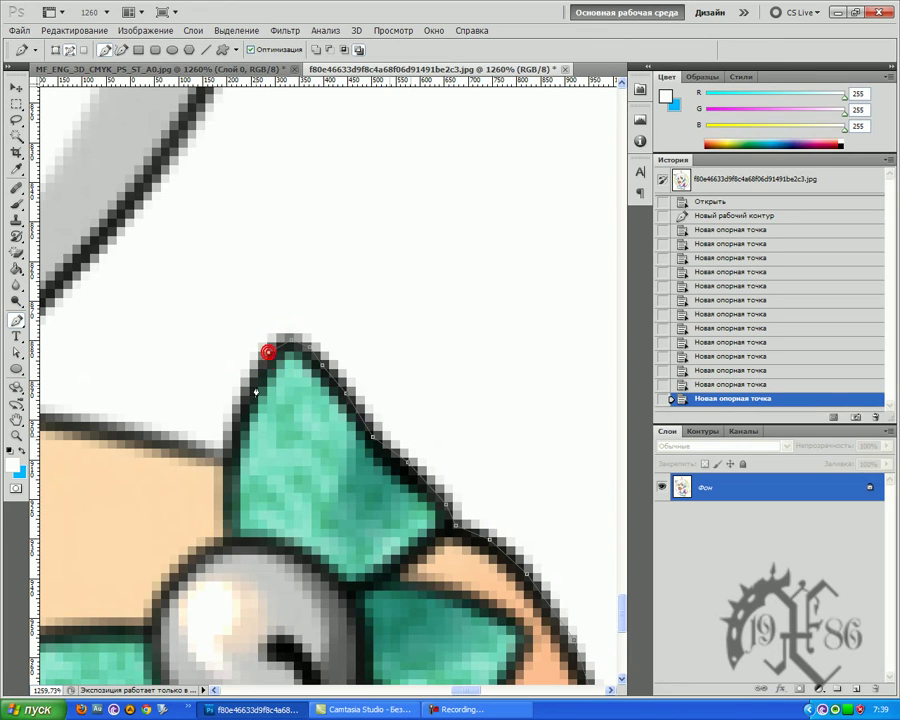
Trace down the ribbon's other edge and along the orange shape's upper outline to the large grey-edged curve.
left_click(224, 437)
left_click(230, 443)
left_click(230, 458)
left_click(178, 443)
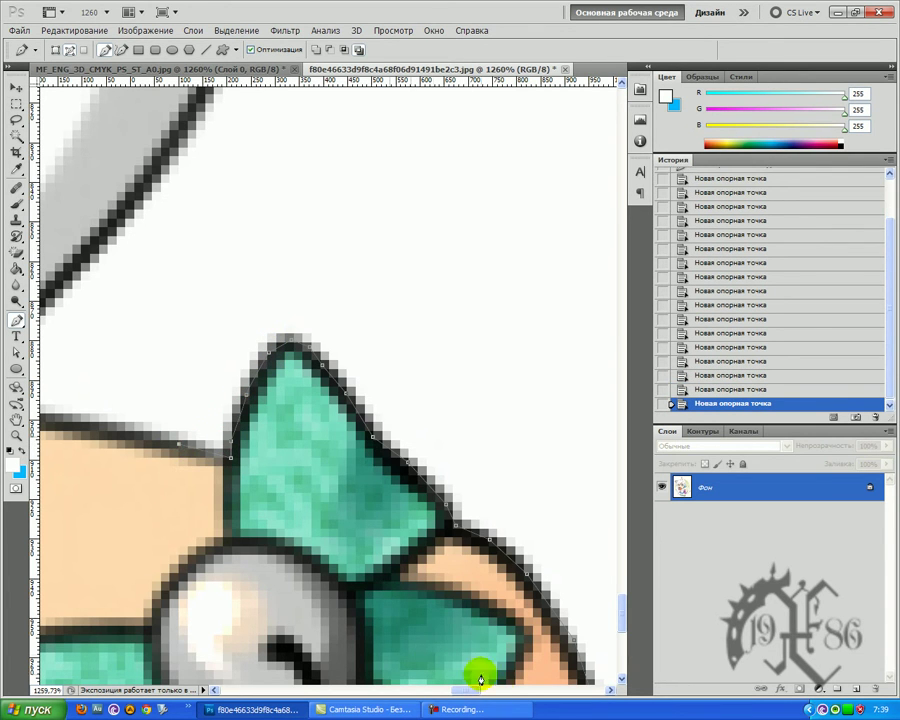
left_click_drag(466, 690, 452, 662)
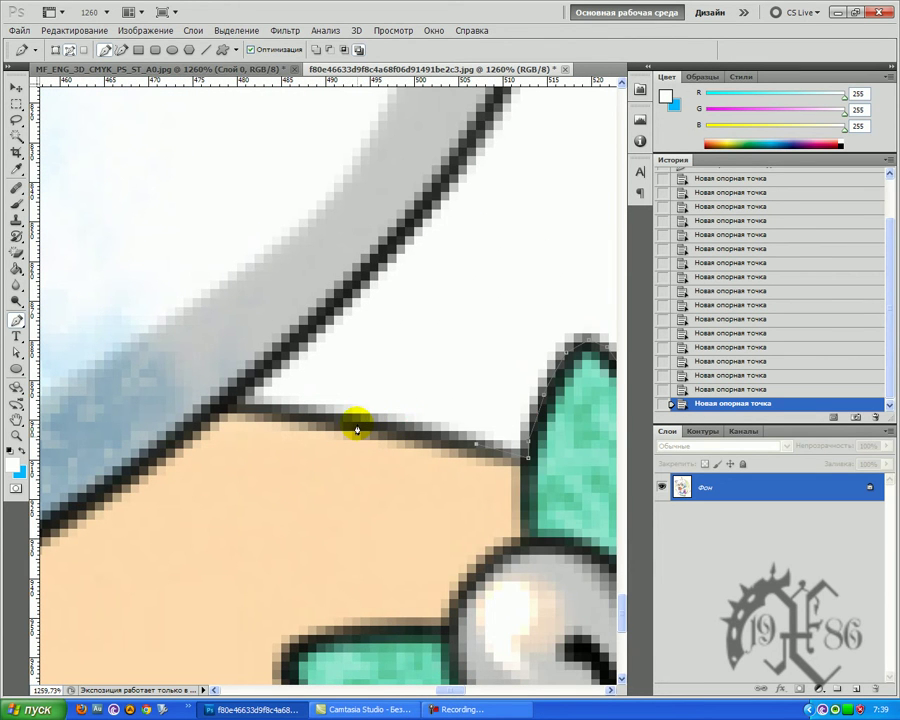
left_click(347, 420)
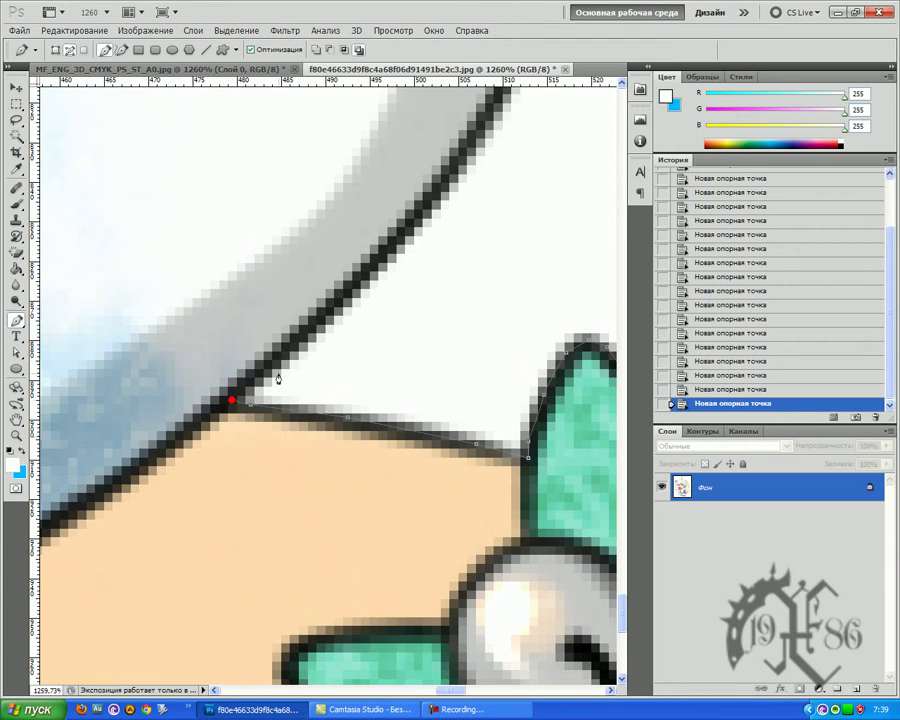
Extend the path up the outer outline of the large grey-edged curve toward the corner of the purple area.
scroll(432, 388, "up", 3)
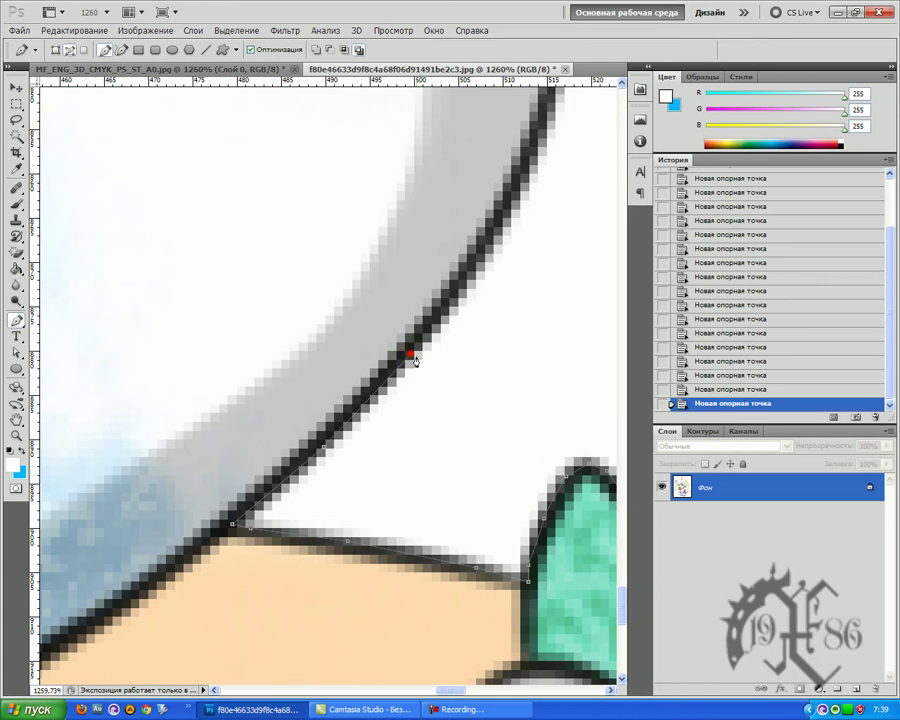
left_click(469, 277)
scroll(548, 117, "up", 5)
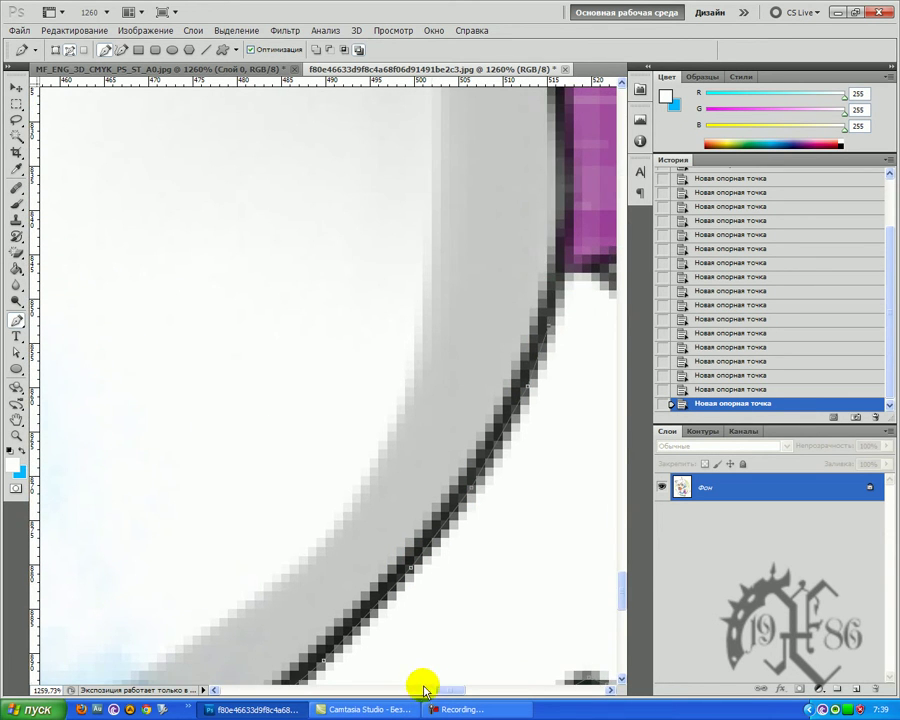
Trace from the purple area's lower corner around the small pointed grey lock to the start of the long grey lock.
left_click_drag(445, 692, 464, 690)
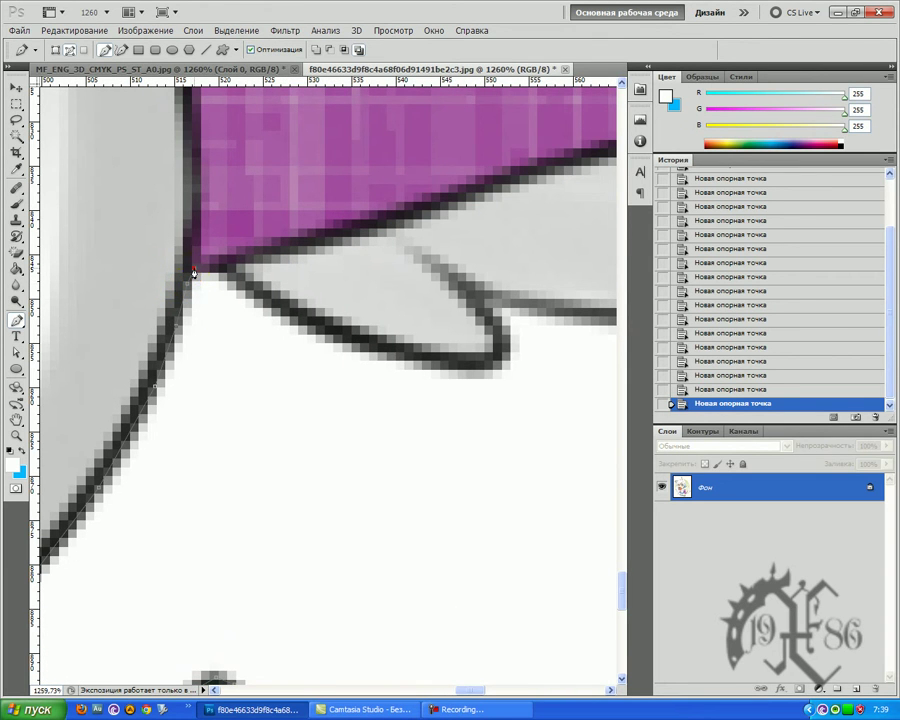
left_click_drag(194, 268, 215, 270)
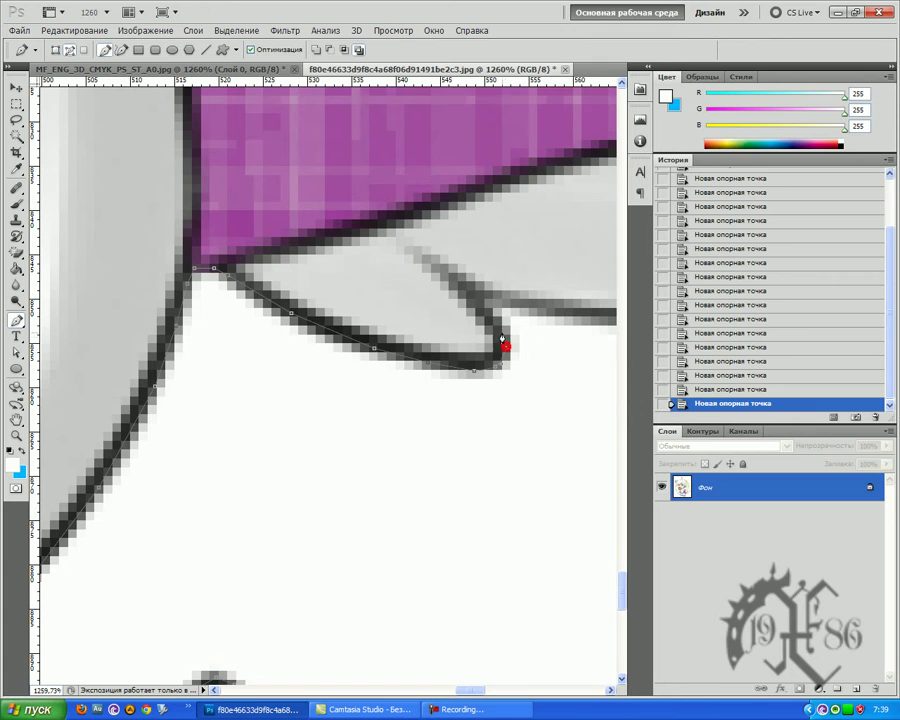
left_click(547, 313)
Continue the path along the lower outline of the long grey lock to its junction with the next lock.
left_click_drag(481, 690, 504, 689)
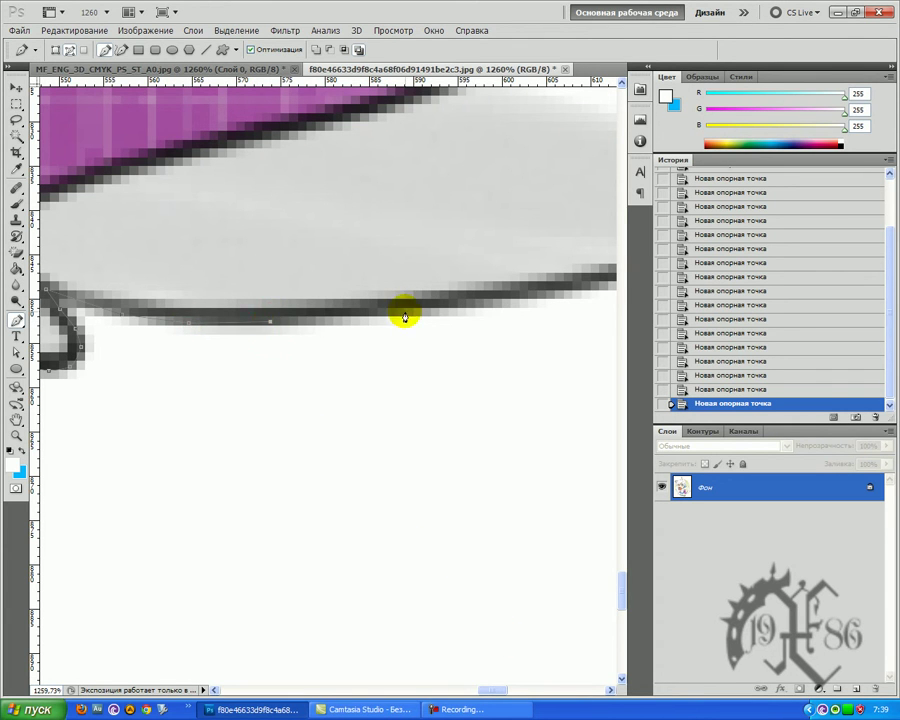
left_click(572, 295)
scroll(572, 366, "up", 4)
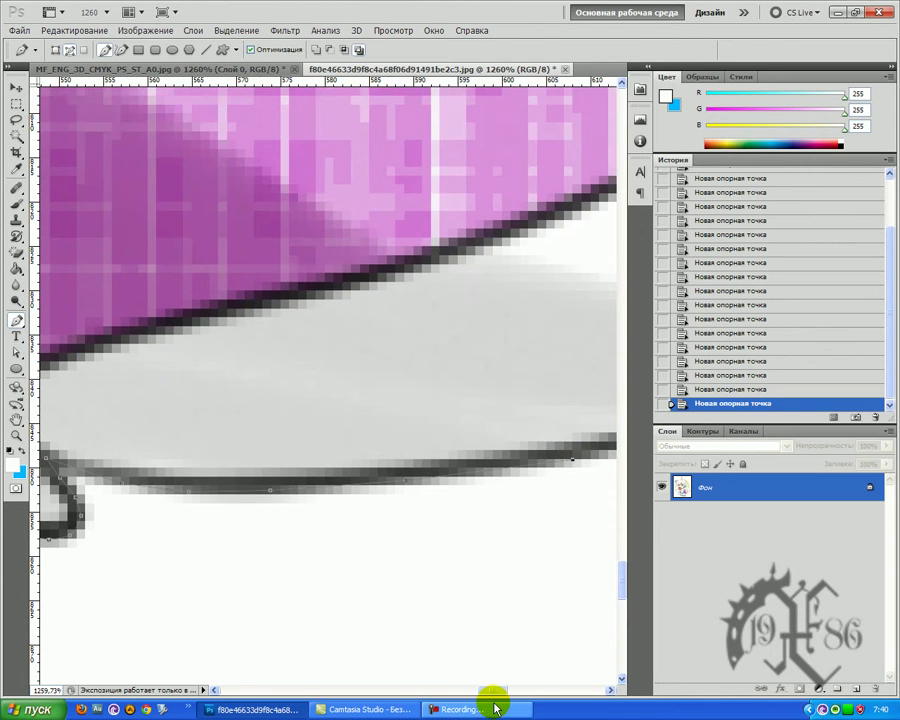
left_click_drag(504, 692, 526, 684)
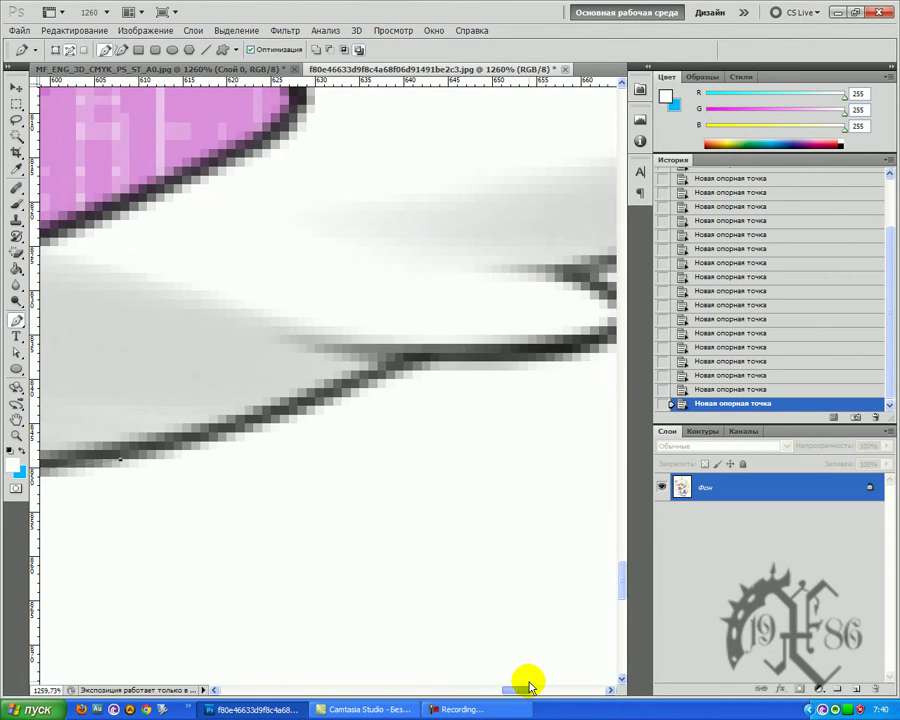
left_click(282, 416)
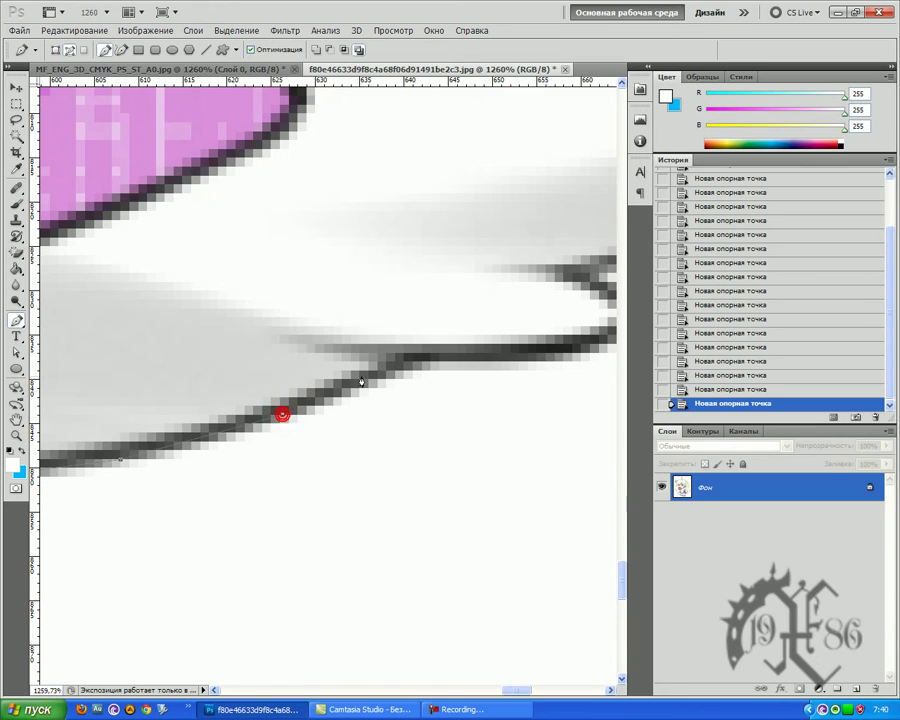
left_click(382, 374)
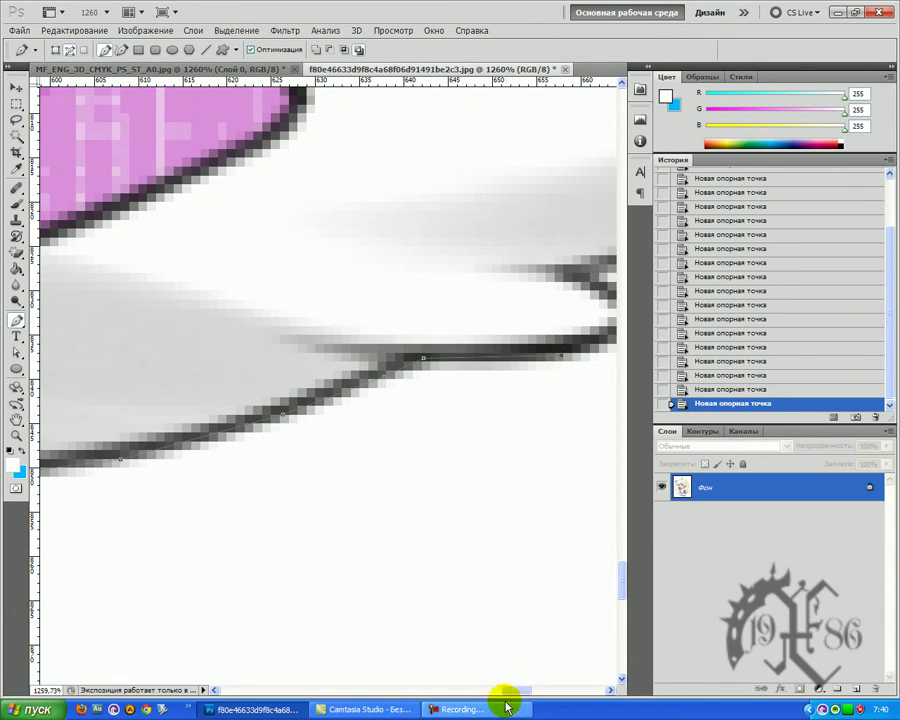
Trace around the small rounded lock tip and along the rising outline beyond it.
left_click_drag(524, 688, 548, 678)
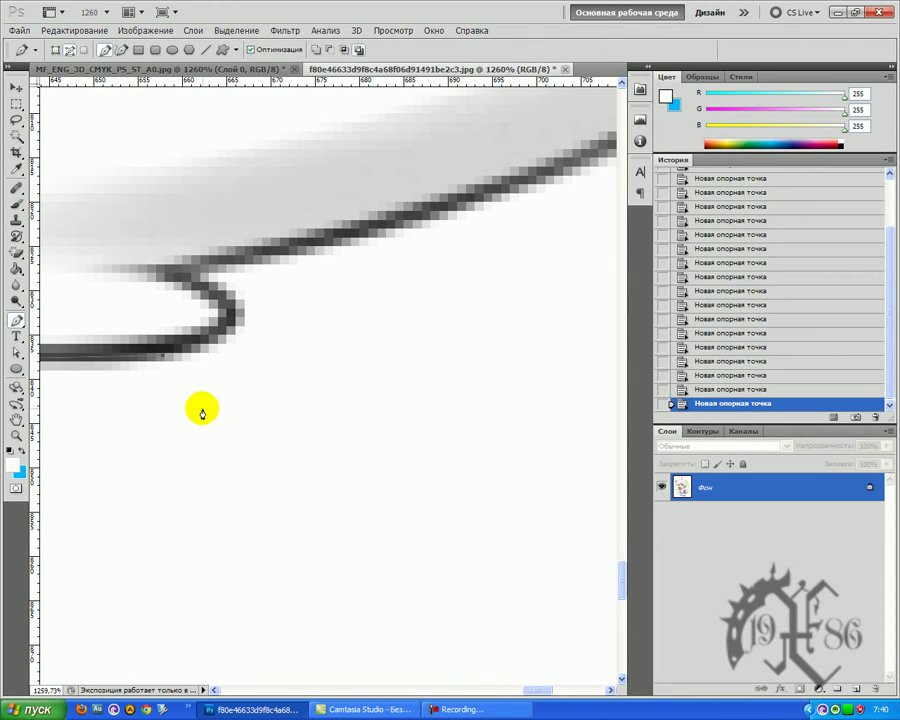
left_click(227, 330)
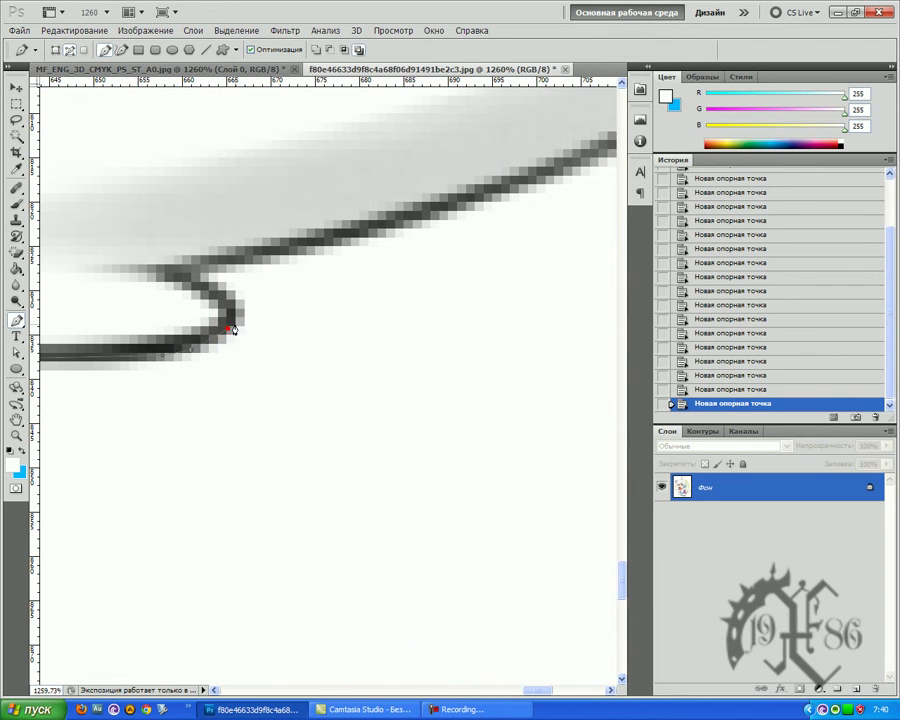
left_click(202, 281)
left_click(440, 207)
Trace the lower edge of the larger rounded lock, around its tip and back to the notch above it.
scroll(545, 235, "up", 3)
scroll(444, 280, "up", 4)
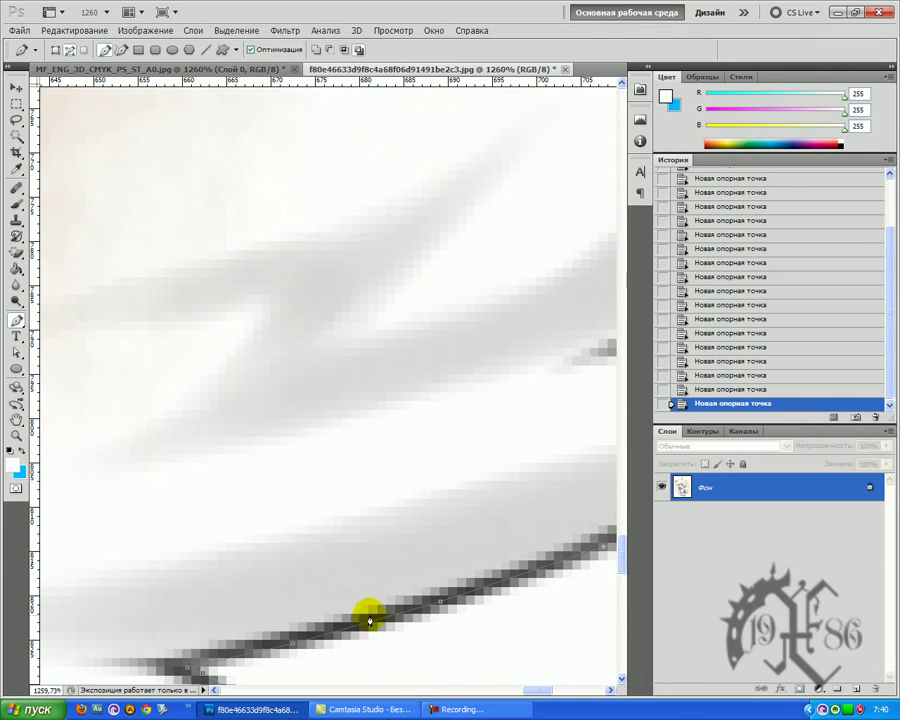
left_click_drag(548, 692, 568, 676)
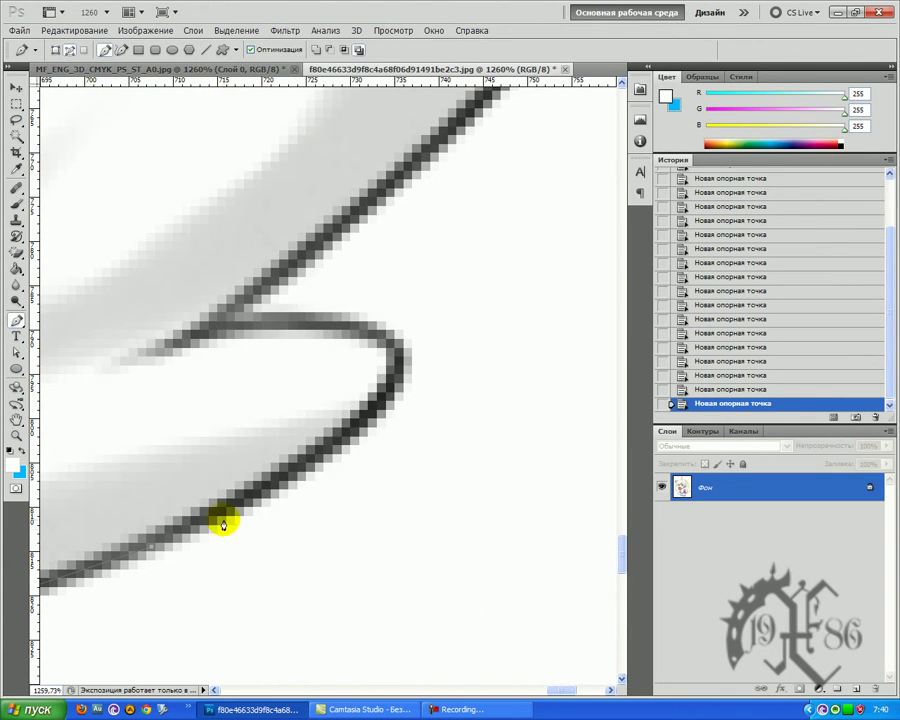
left_click(299, 473)
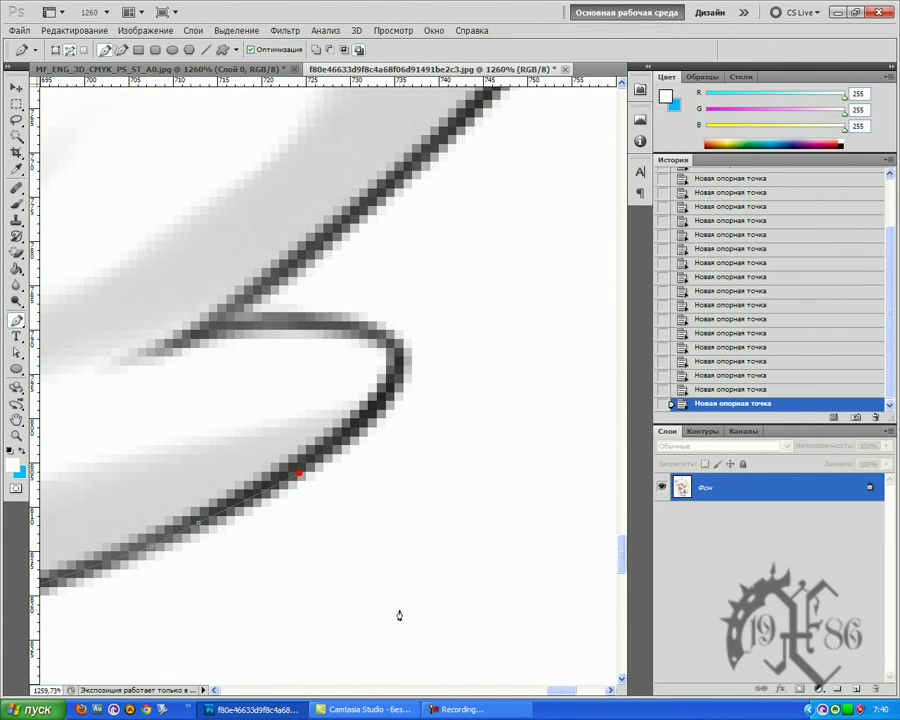
left_click(464, 709)
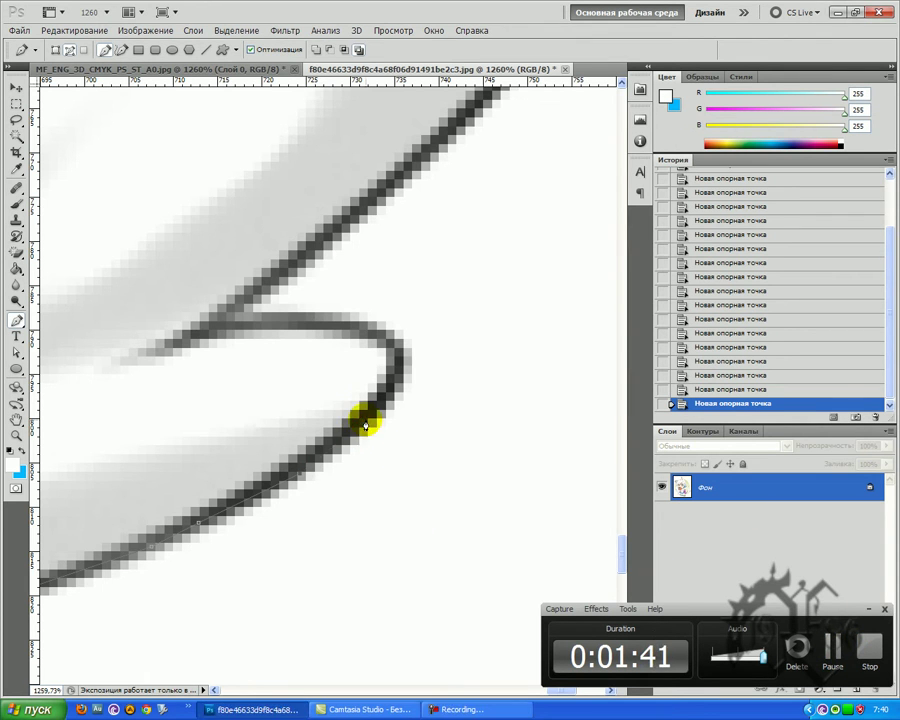
left_click(395, 375)
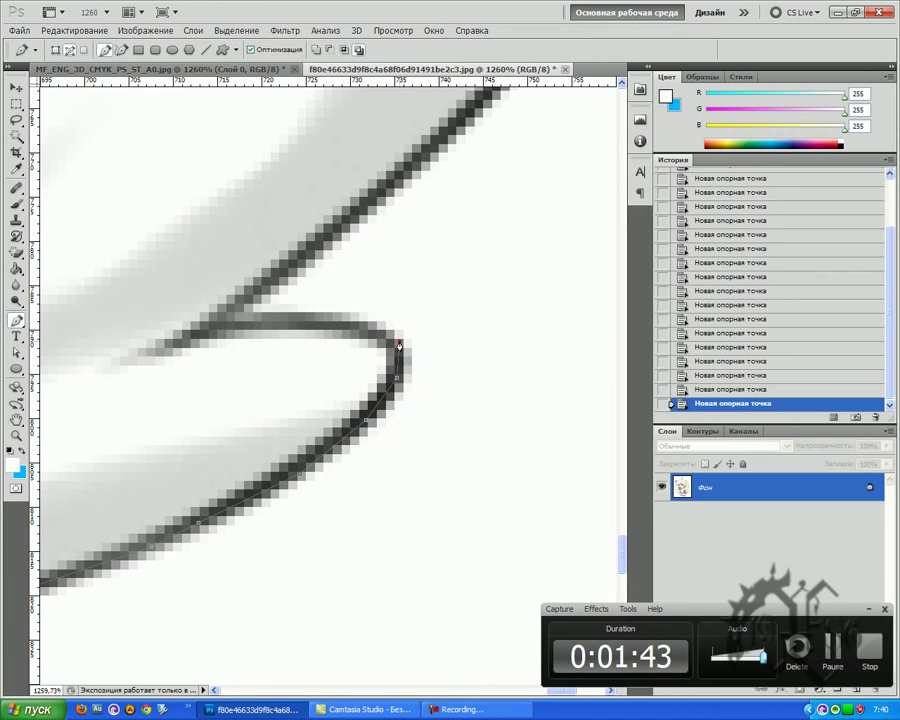
left_click(329, 315)
left_click(219, 320)
Continue the path up the long diagonal outer outline above the rounded lock.
scroll(602, 157, "up", 2)
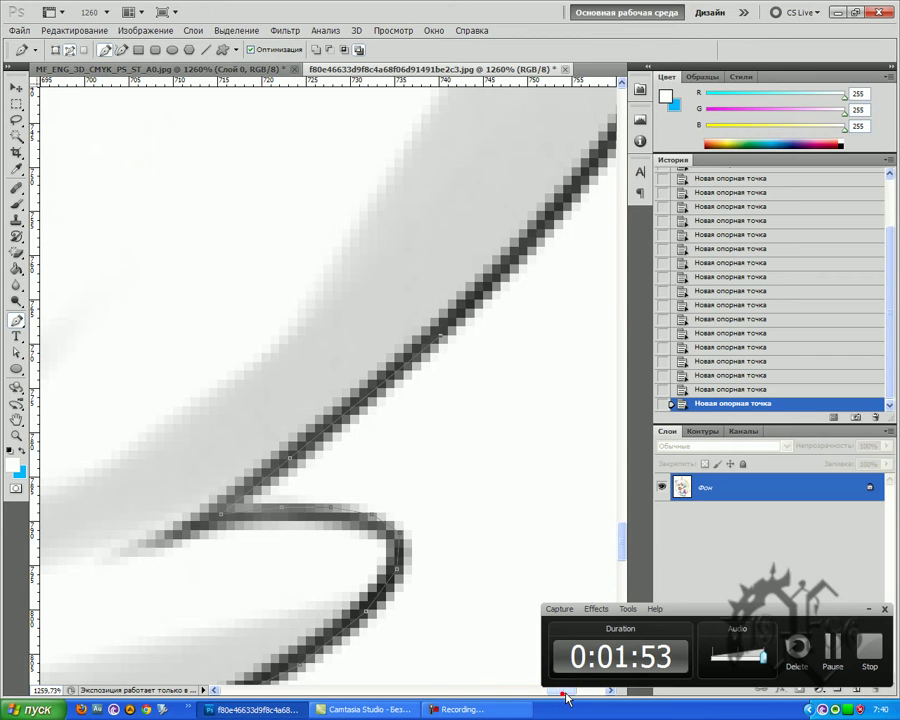
left_click_drag(571, 690, 593, 688)
scroll(110, 352, "up", 3)
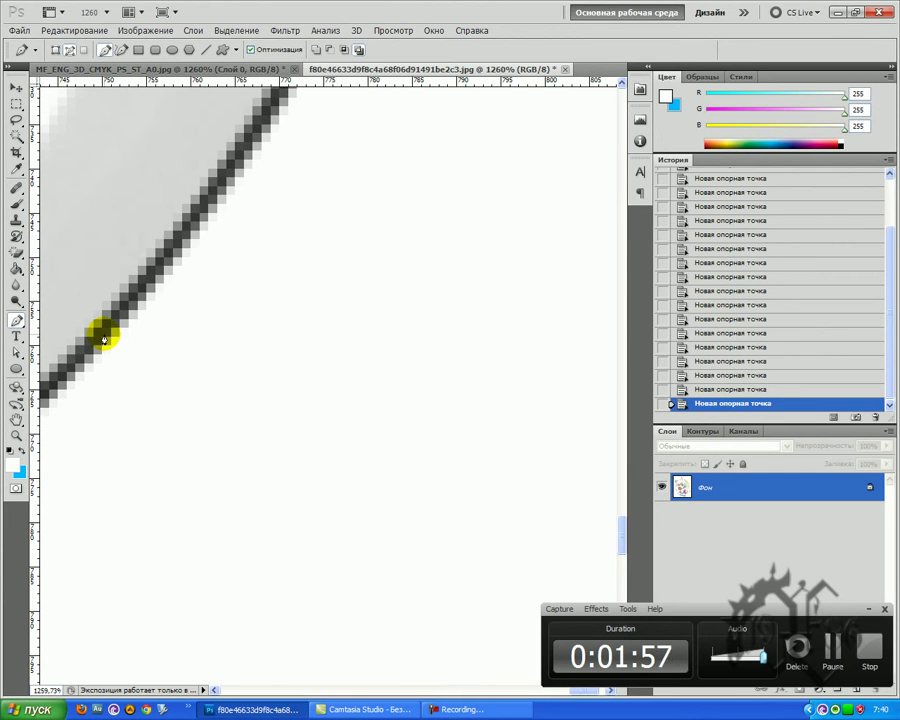
left_click(217, 191)
Trace around the small hooked tip on the outer outline and onto the edge just above it.
scroll(242, 304, "up", 9)
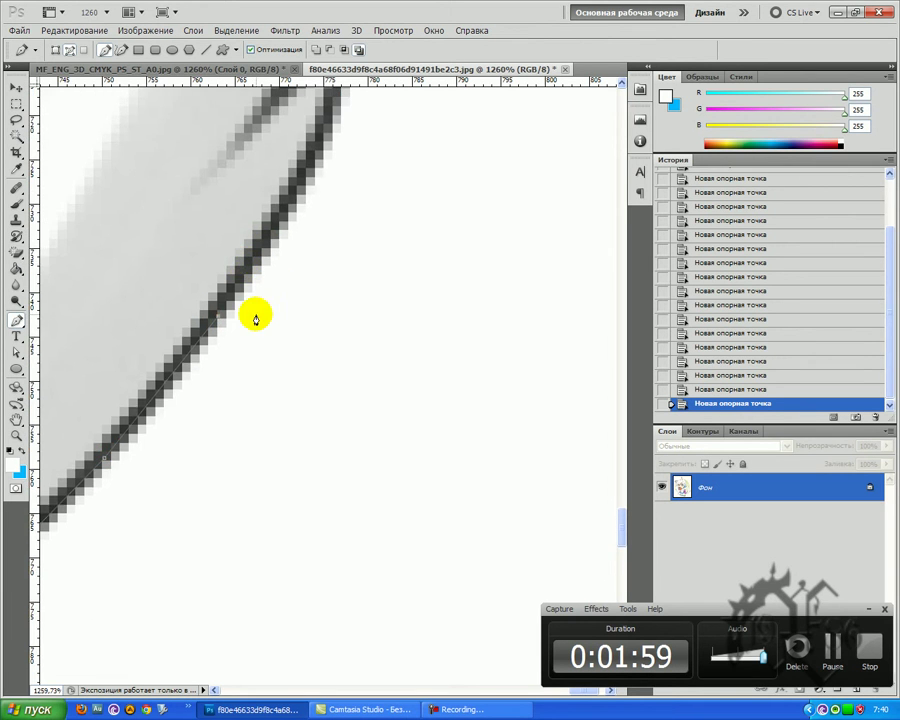
scroll(278, 371, "up", 3)
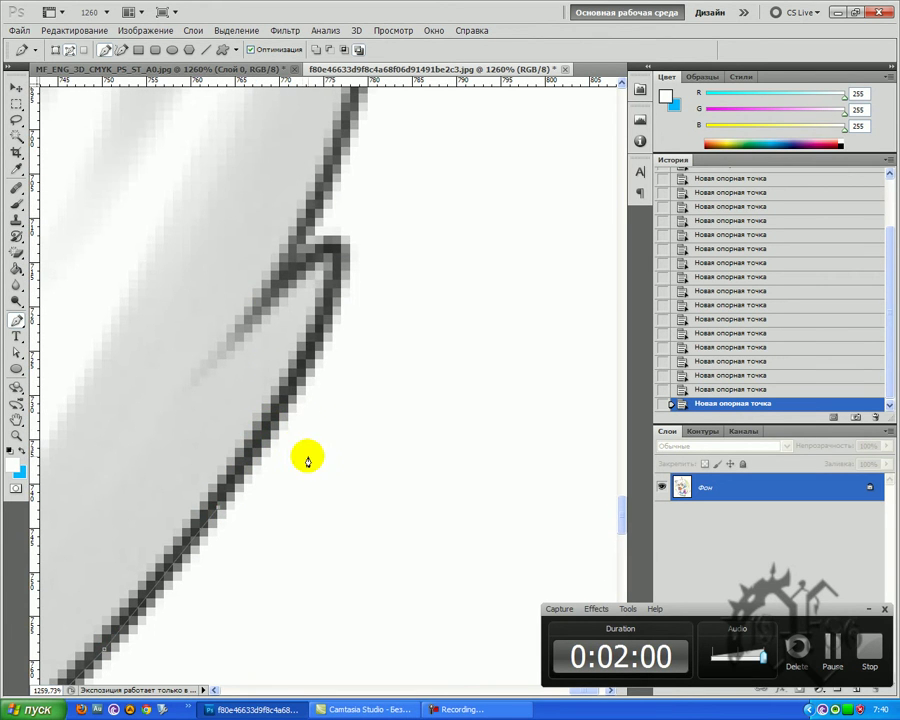
left_click(306, 368)
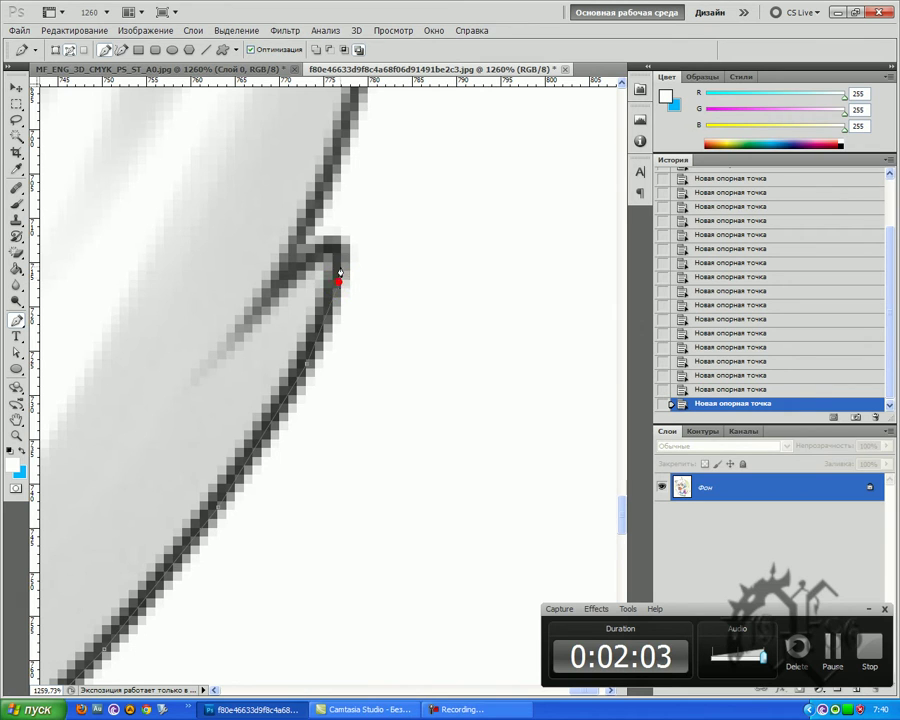
left_click(339, 237)
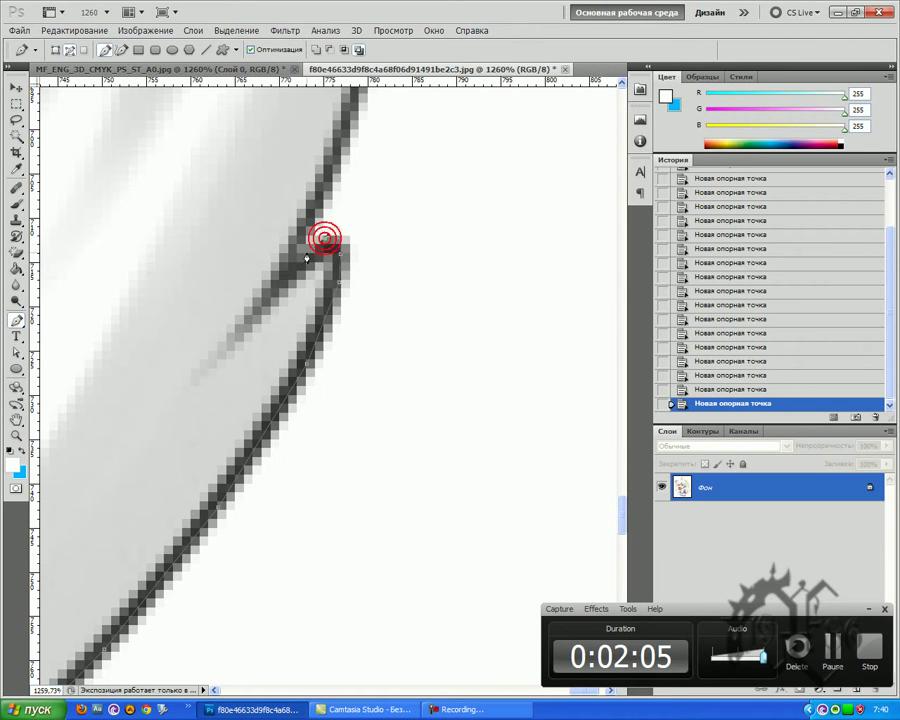
left_click(312, 199)
scroll(350, 240, "up", 9)
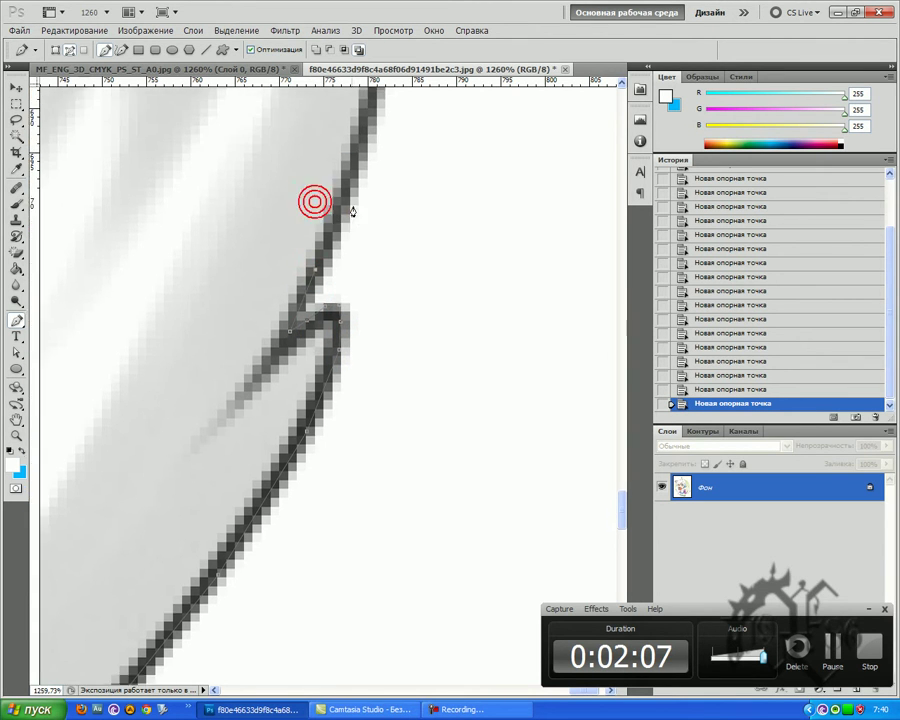
left_click(388, 243)
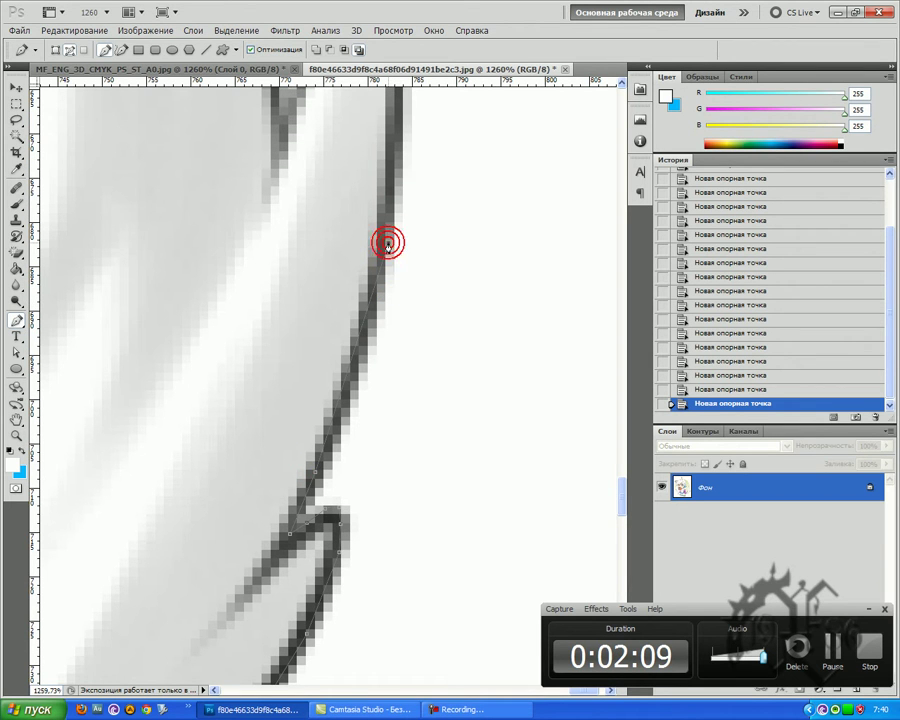
key("ctrl+z")
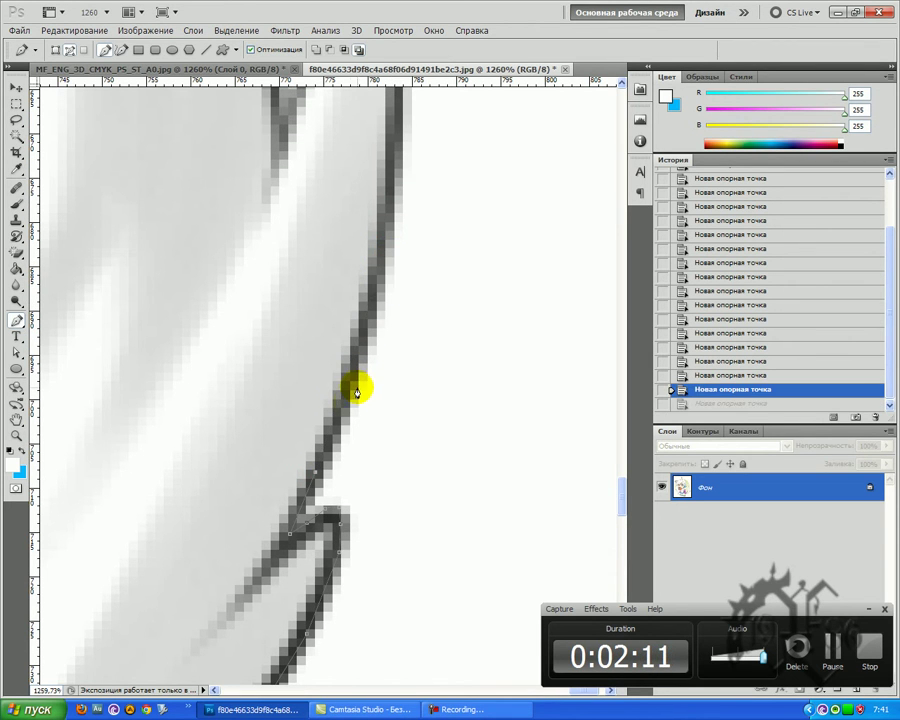
Continue the Pen path up the outer edge of the narrow fur tuft toward its rounded tip.
left_click(346, 407)
left_click(394, 206)
scroll(400, 210, "up", 5)
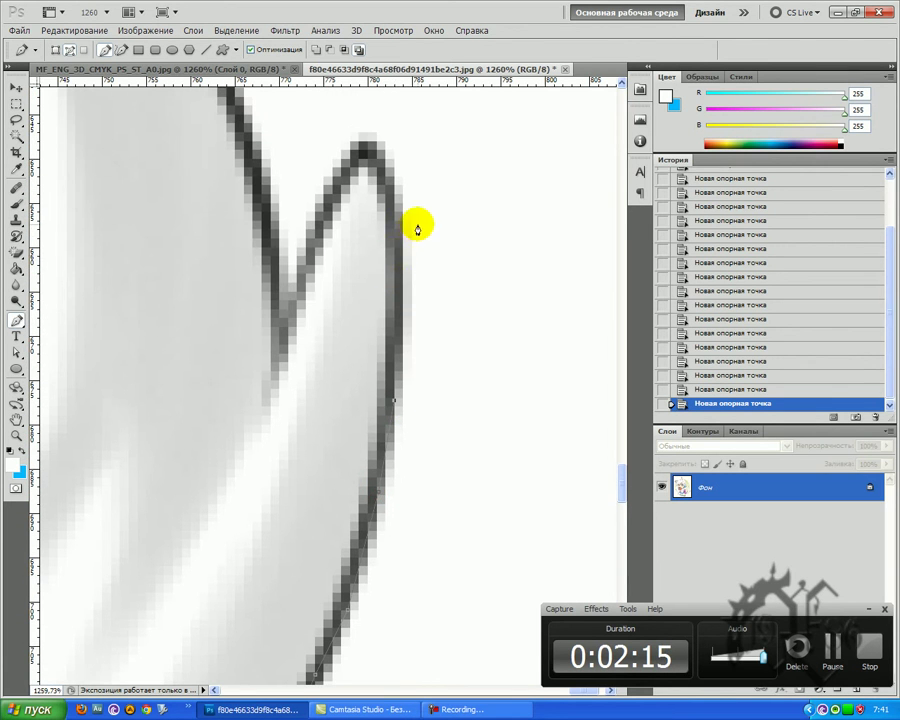
left_click(396, 257)
left_click(386, 170)
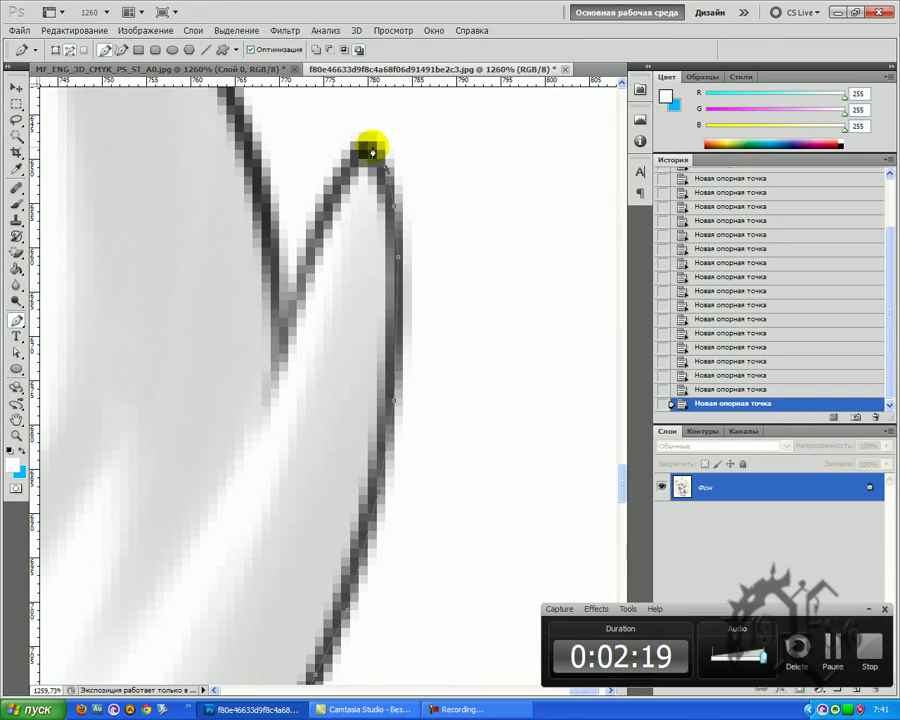
Trace around the tuft's rounded tip and down its inner edge into the notch beside the main tail outline.
left_click(334, 187)
left_click(304, 262)
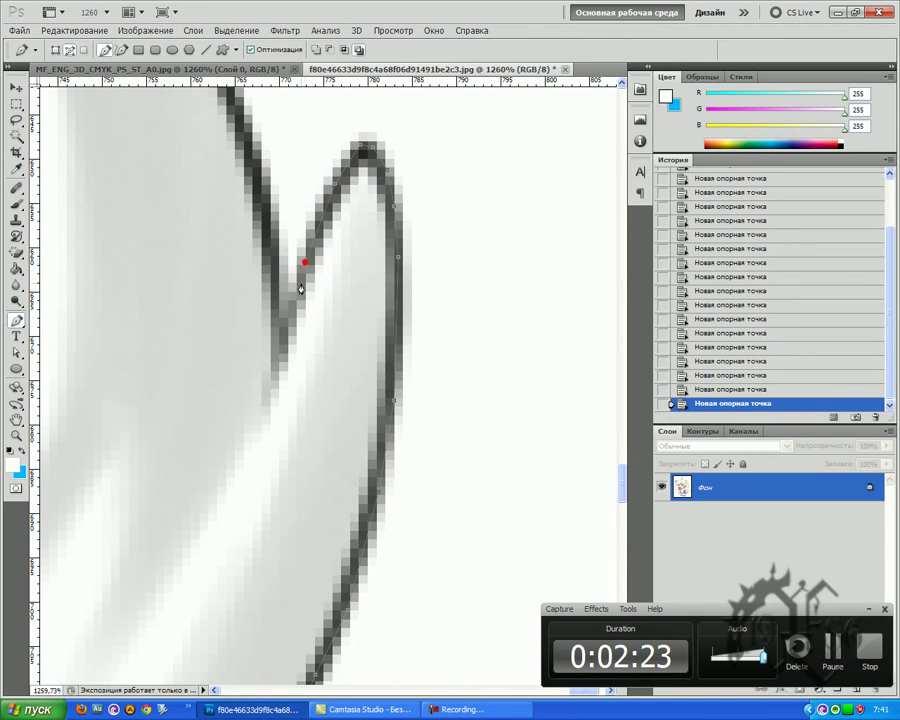
left_click(281, 315)
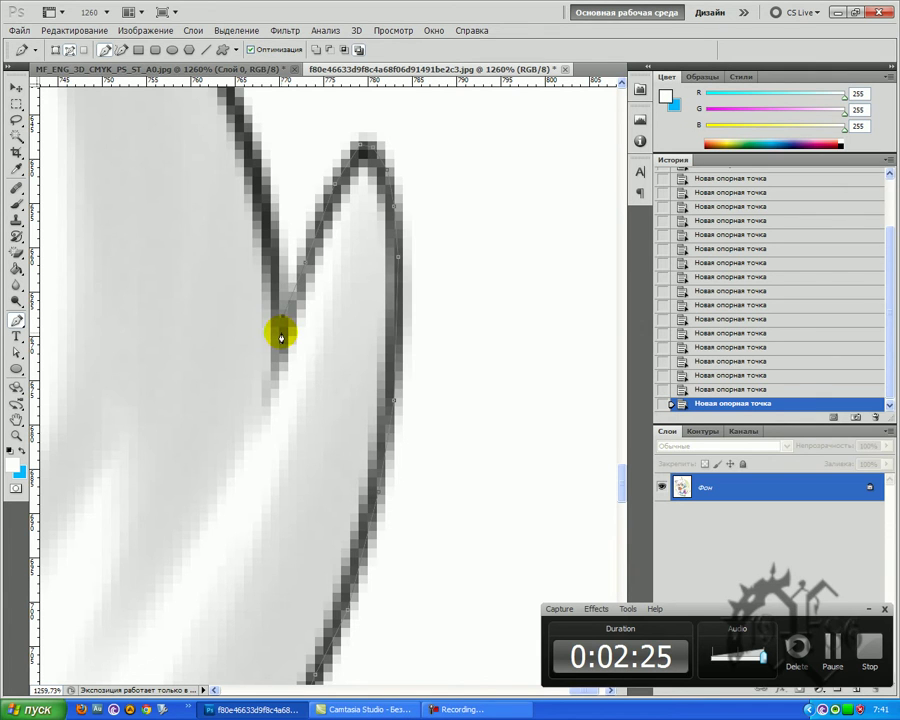
left_click(284, 330)
Trace the tail's outer outline from the notch up the long slope above the tuft.
left_click(276, 287)
left_click(258, 173)
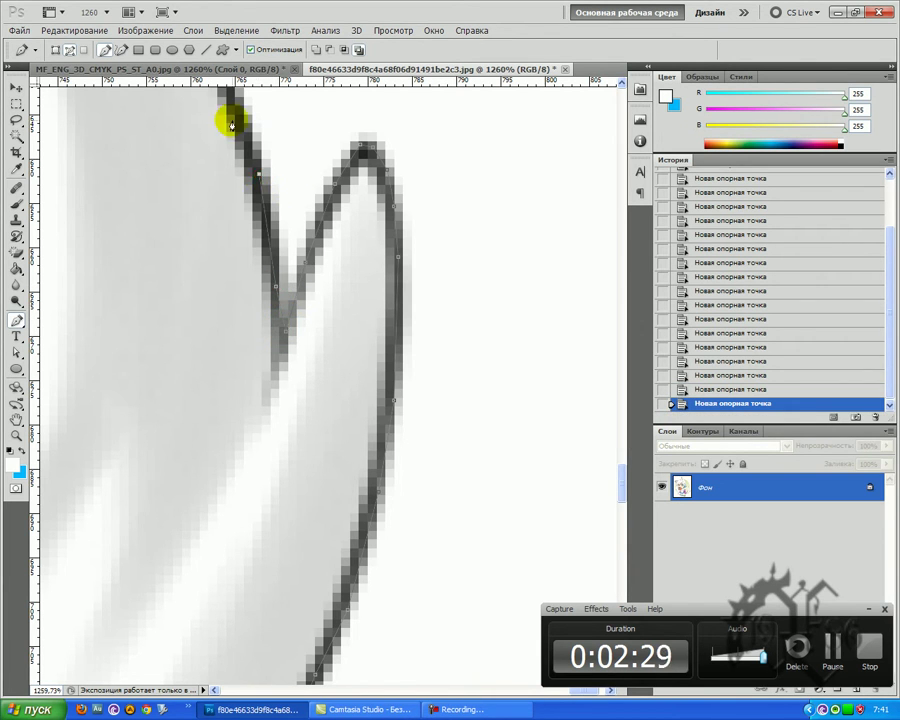
scroll(227, 150, "up", 4)
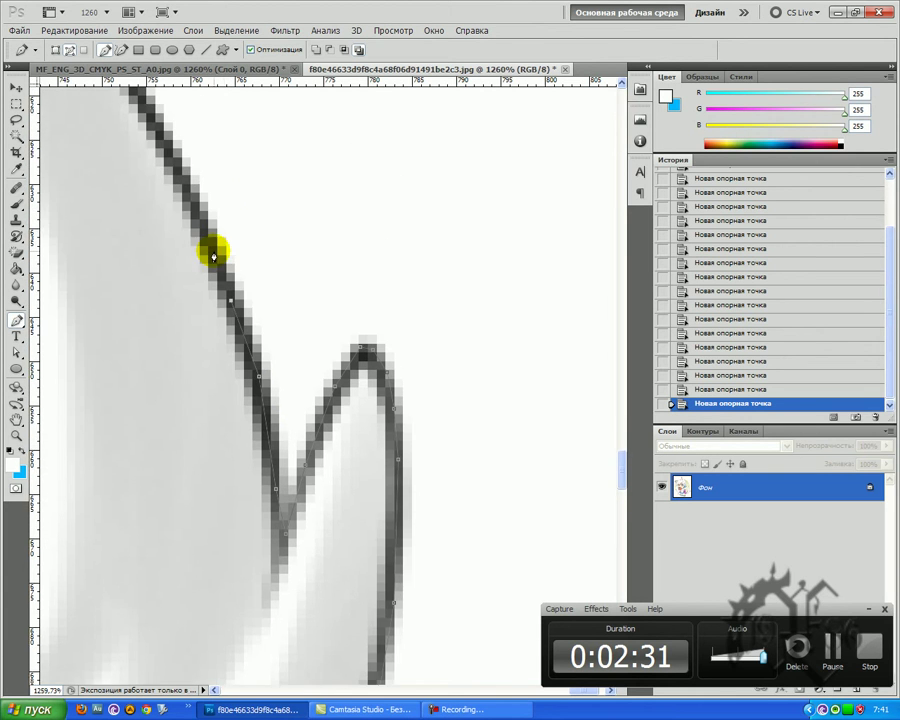
scroll(228, 240, "up", 2)
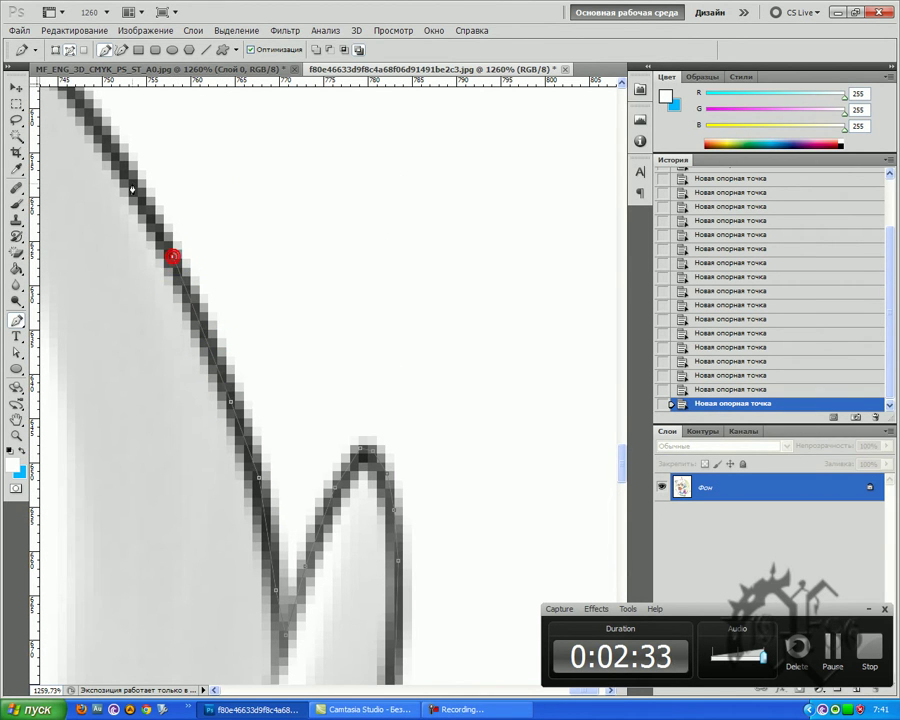
scroll(100, 188, "up", 4)
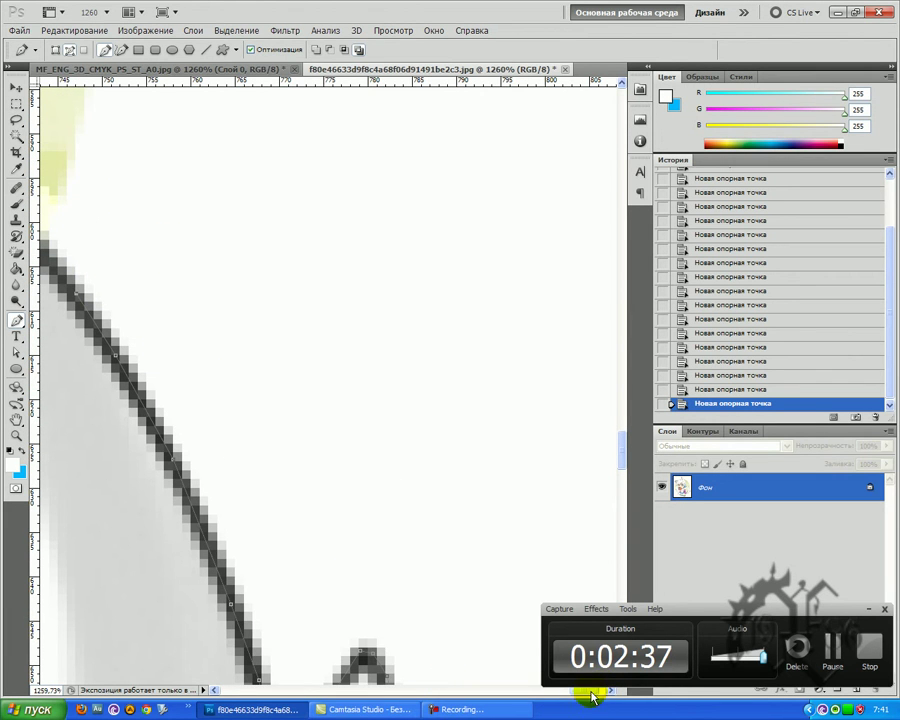
Continue the path along the tail's curved outer outline, past the yellow checks and the base of the brown vine.
left_click_drag(586, 691, 563, 691)
scroll(346, 432, "up", 4)
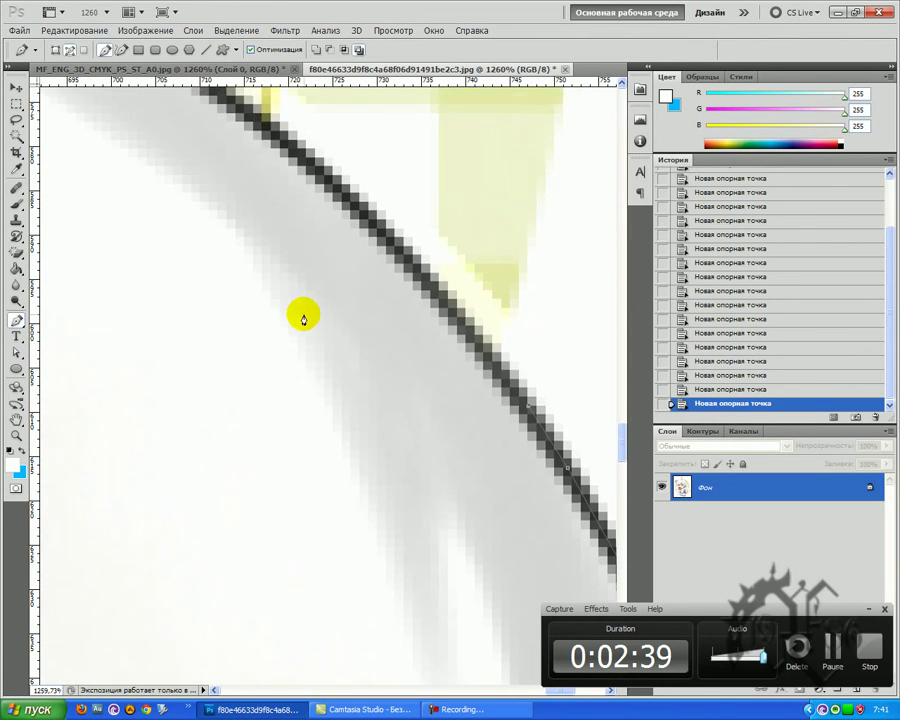
scroll(354, 323, "up", 1)
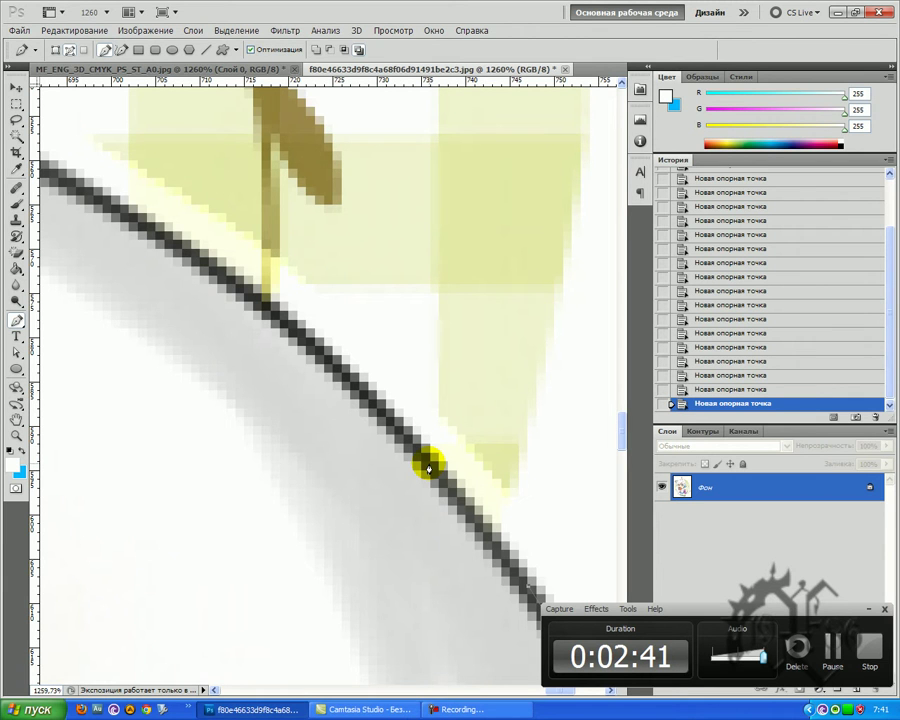
left_click(300, 343)
left_click(298, 330)
left_click(216, 259)
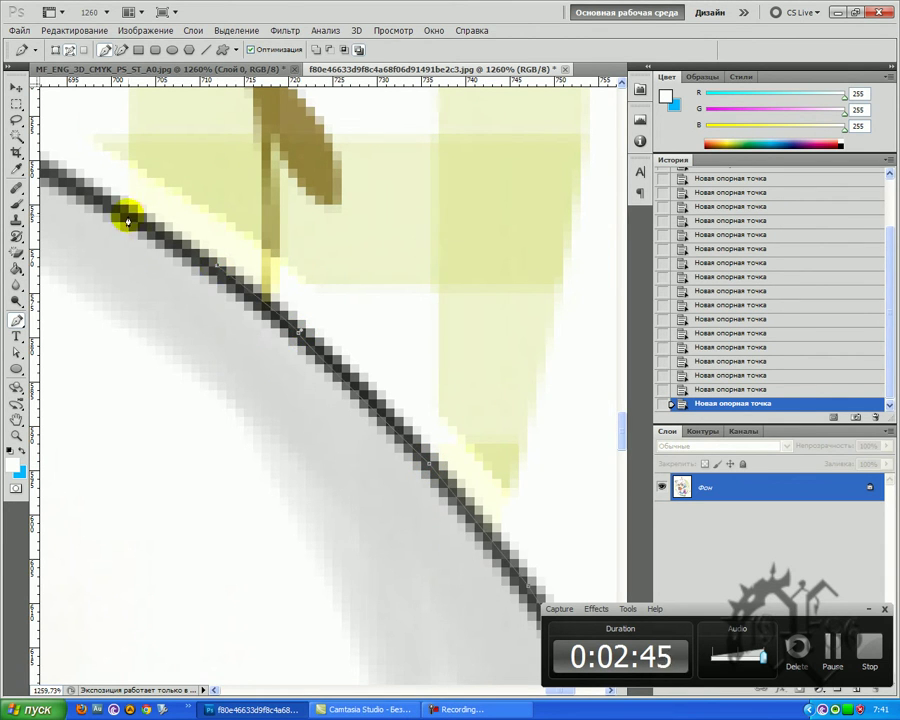
left_click(44, 170)
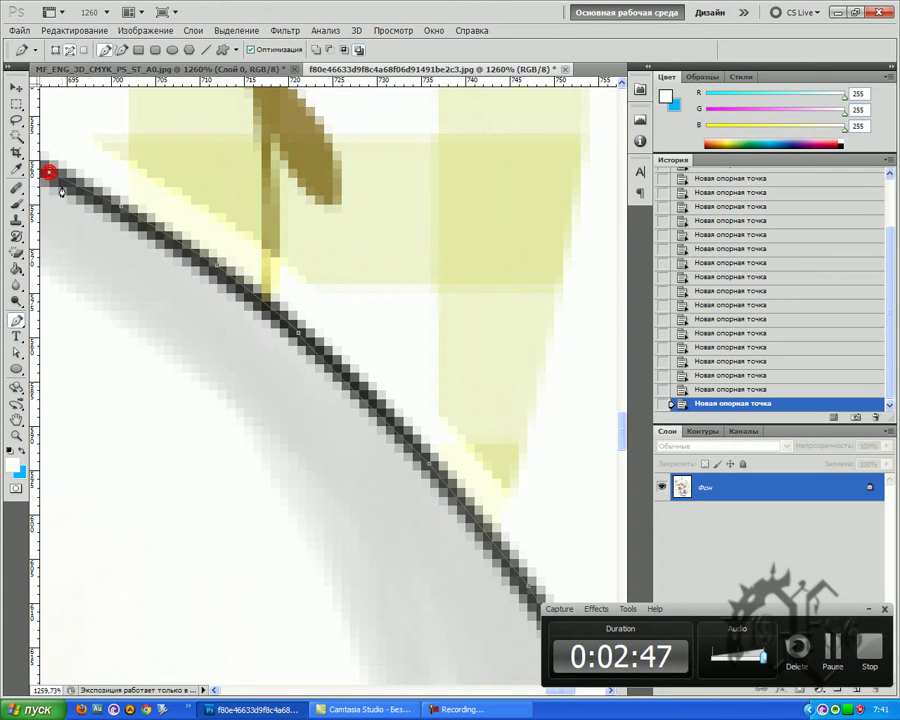
Add Pen anchor points along the tail's upper outline toward the small hooked fur tip.
key("z")
left_click_drag(128, 152, 32, 350)
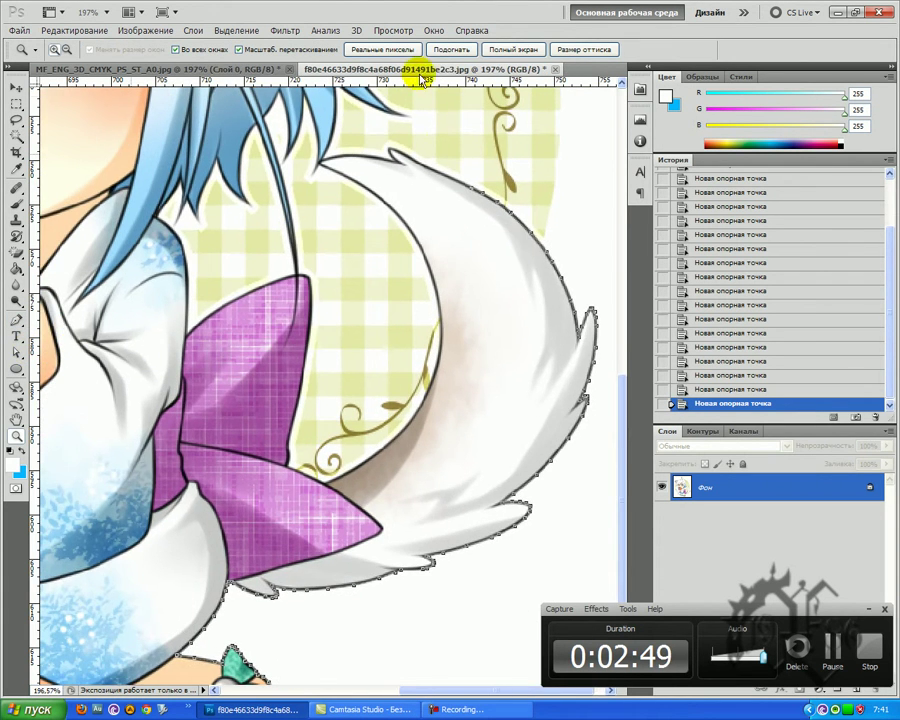
left_click_drag(448, 144, 548, 149)
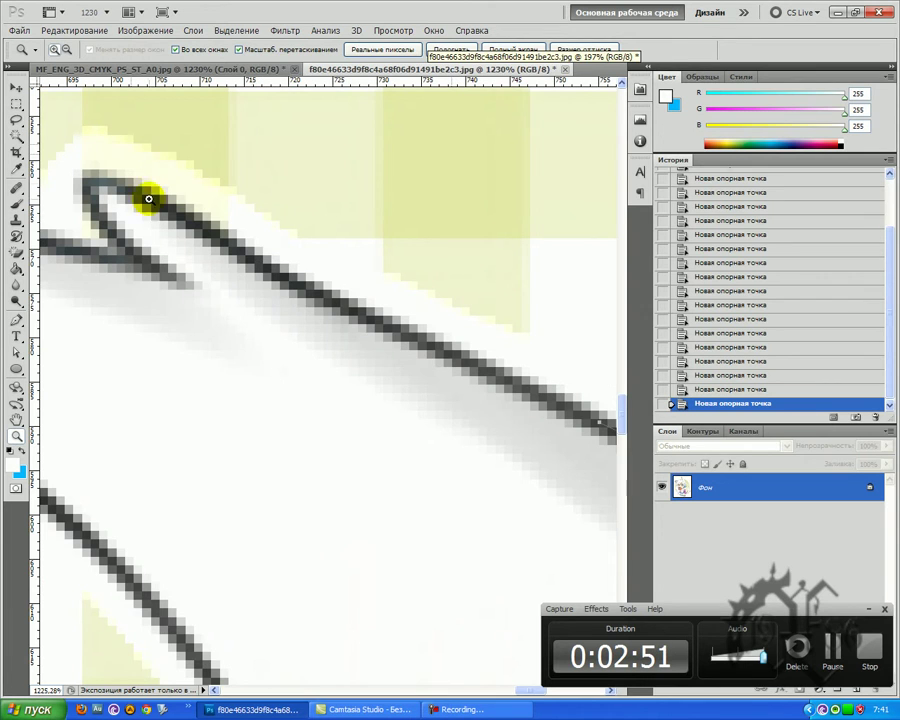
left_click(15, 323)
mouse_move(492, 376)
left_mouse_down()
mouse_move(492, 362)
mouse_move(471, 370)
mouse_move(455, 354)
left_mouse_up()
left_click(315, 291)
left_click(236, 249)
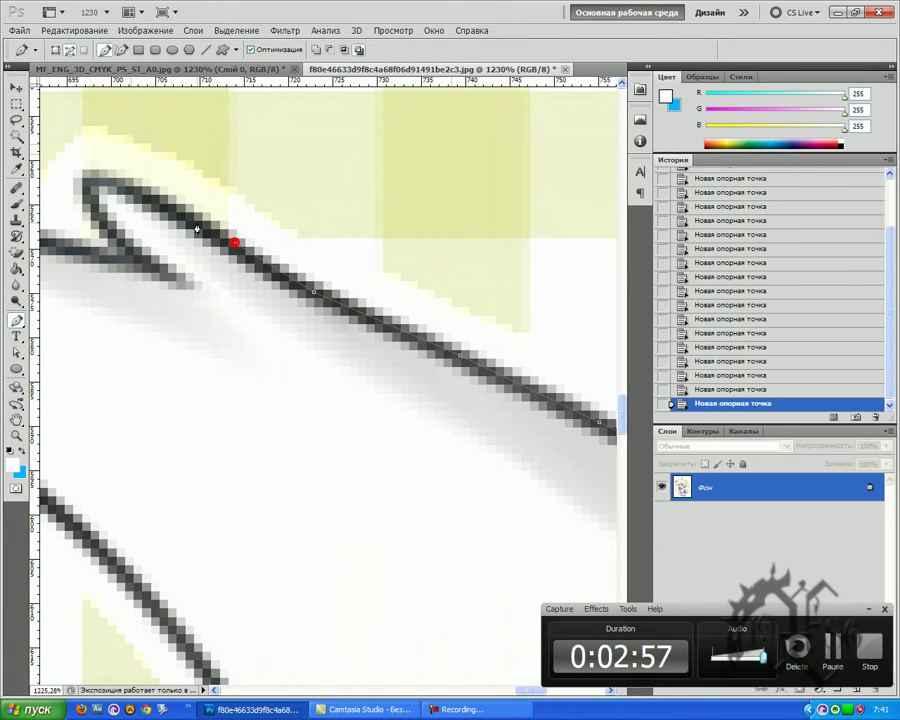
Trace around the small hooked fur tip, into its notch and onto the tail outline beyond it.
left_click(136, 185)
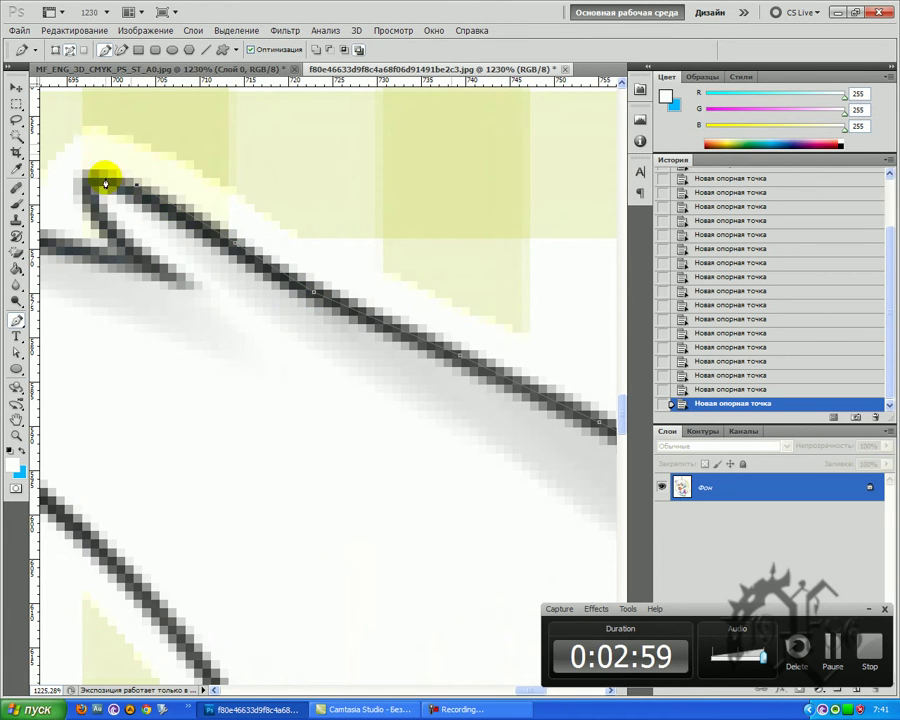
left_click(87, 181)
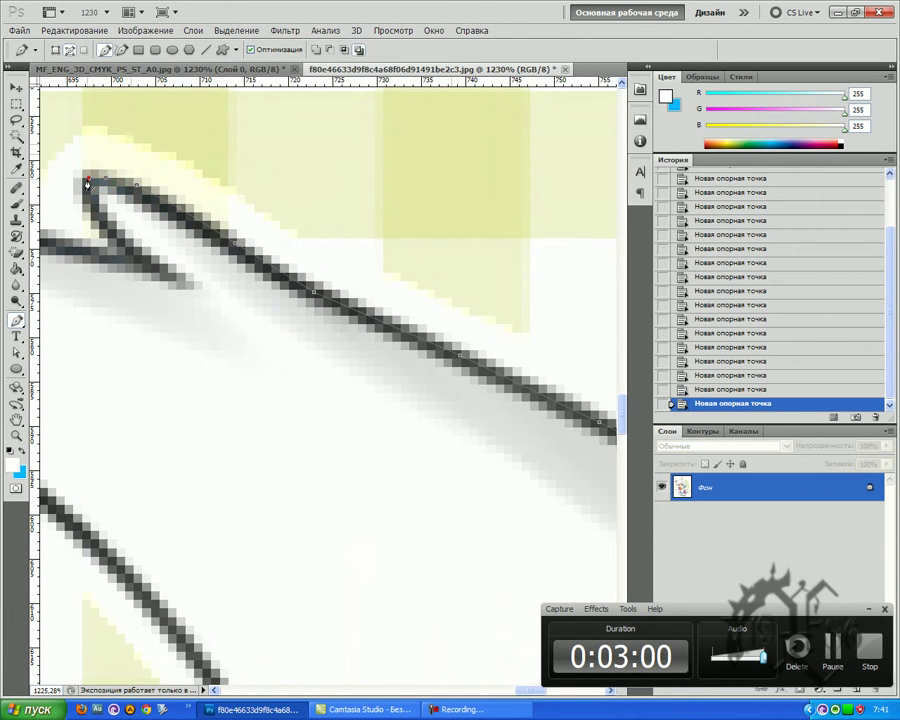
left_click(108, 232)
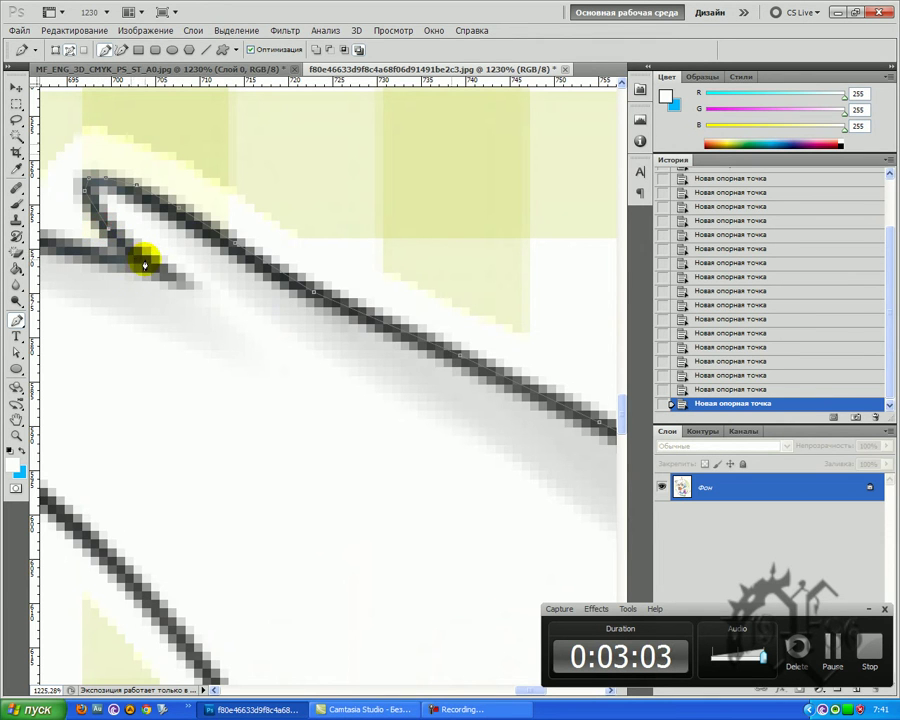
left_click(62, 250)
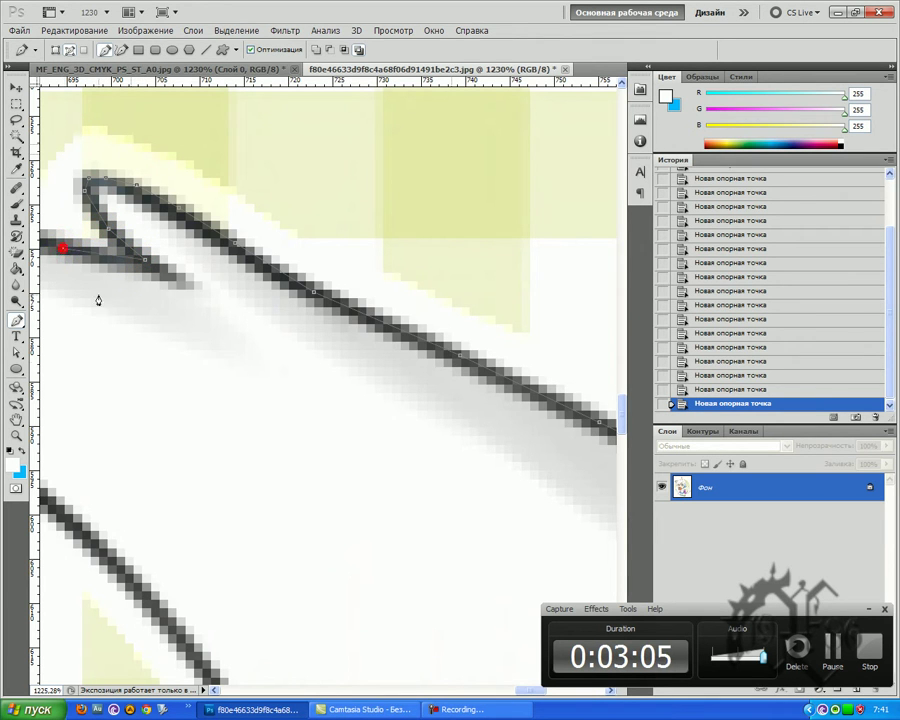
Trace the tail's arched upper edge to its pointed end, where it meets the blue hair tip.
left_click_drag(531, 690, 505, 688)
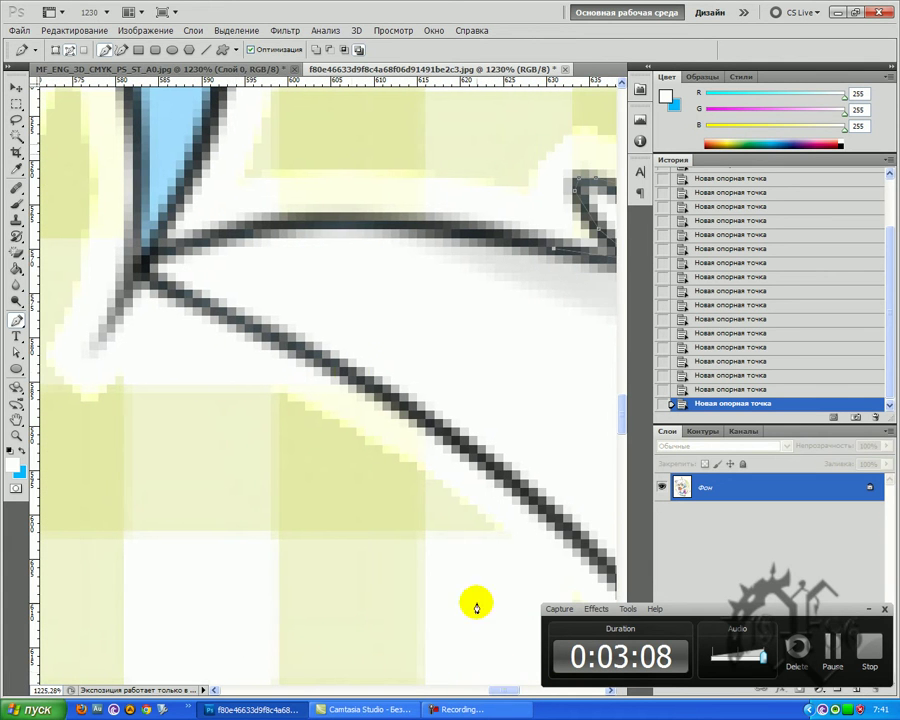
left_click(357, 220)
left_click(267, 224)
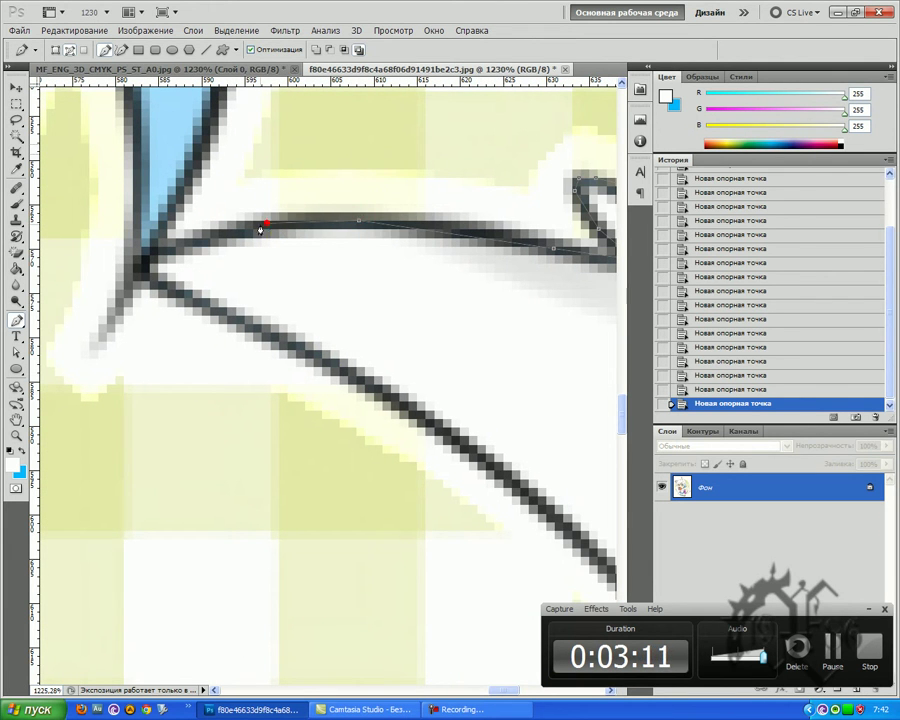
left_click(155, 256)
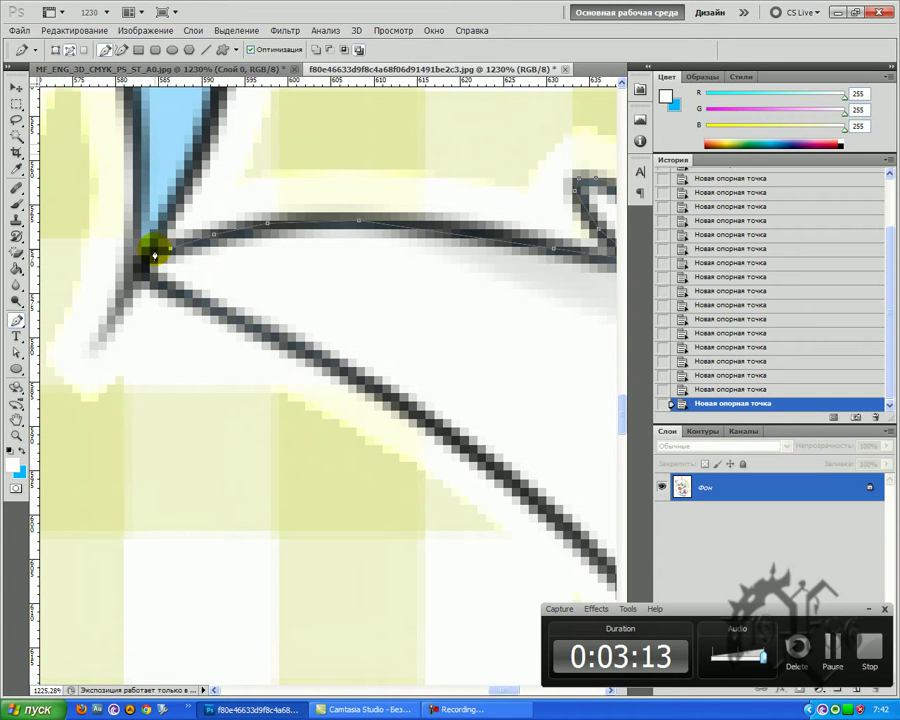
Trace the outer edge of the blue hair lock from the tail's end up to the junction with the longer lock.
key("z")
left_click_drag(191, 231, 68, 445)
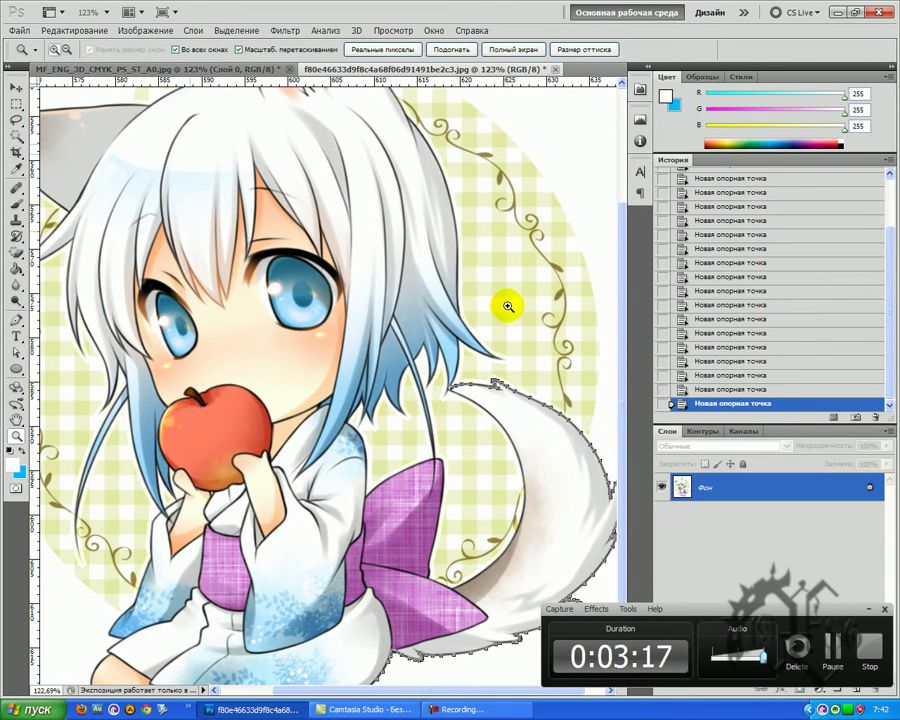
scroll(467, 351, "up", 2)
left_click_drag(498, 436, 121, 503)
left_click_drag(123, 440, 167, 418)
left_click(15, 316)
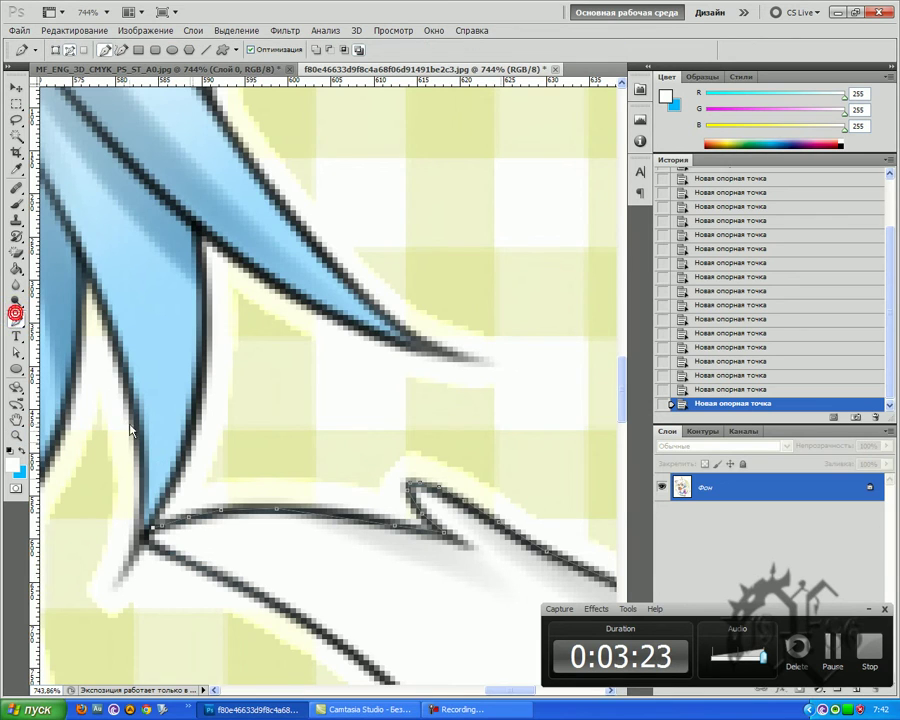
left_click(174, 484)
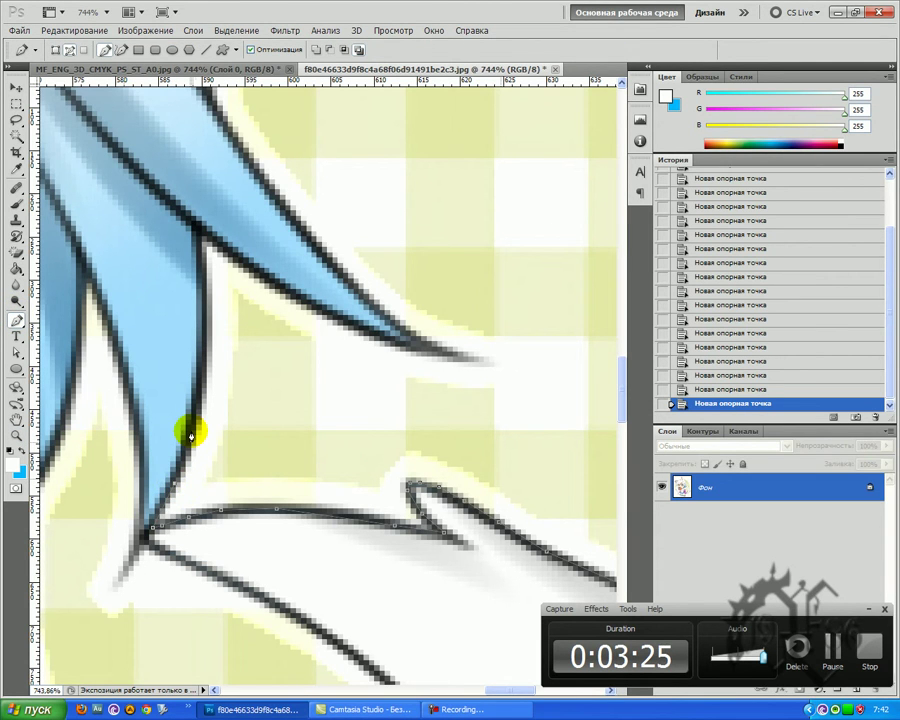
left_click(196, 424)
left_click(203, 384)
left_click(204, 334)
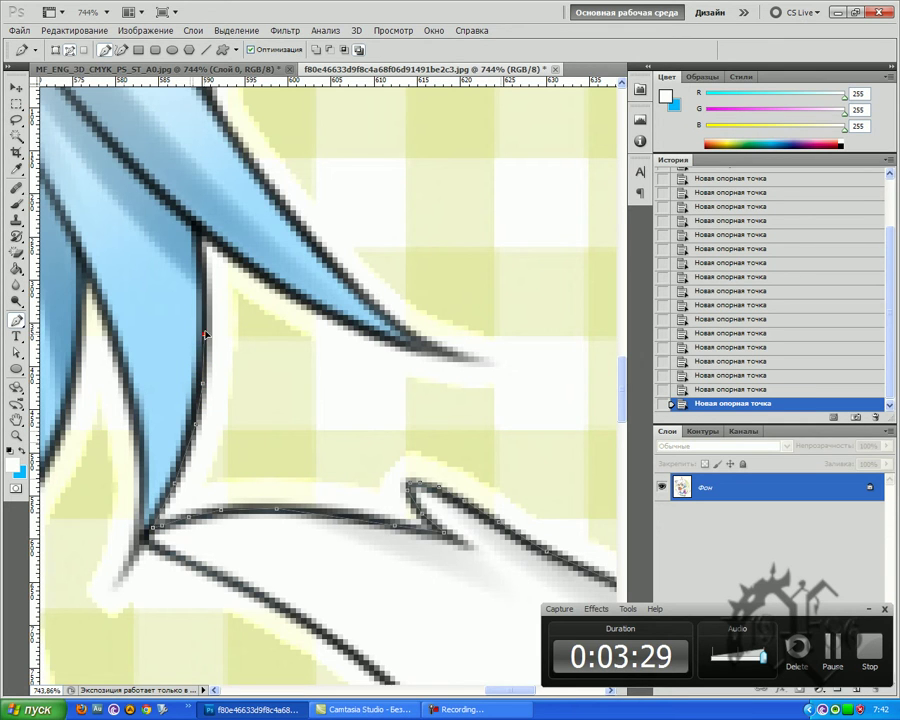
left_click(202, 236)
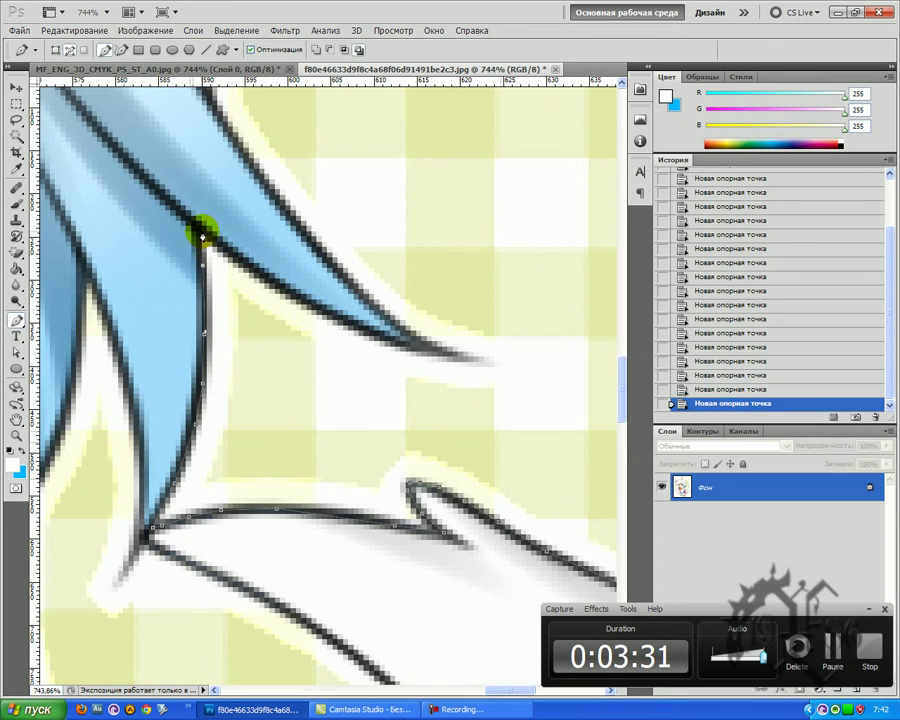
Trace the lower edge of the long pointed blue hair lock out to its tip and back along its upper edge.
left_click(254, 272)
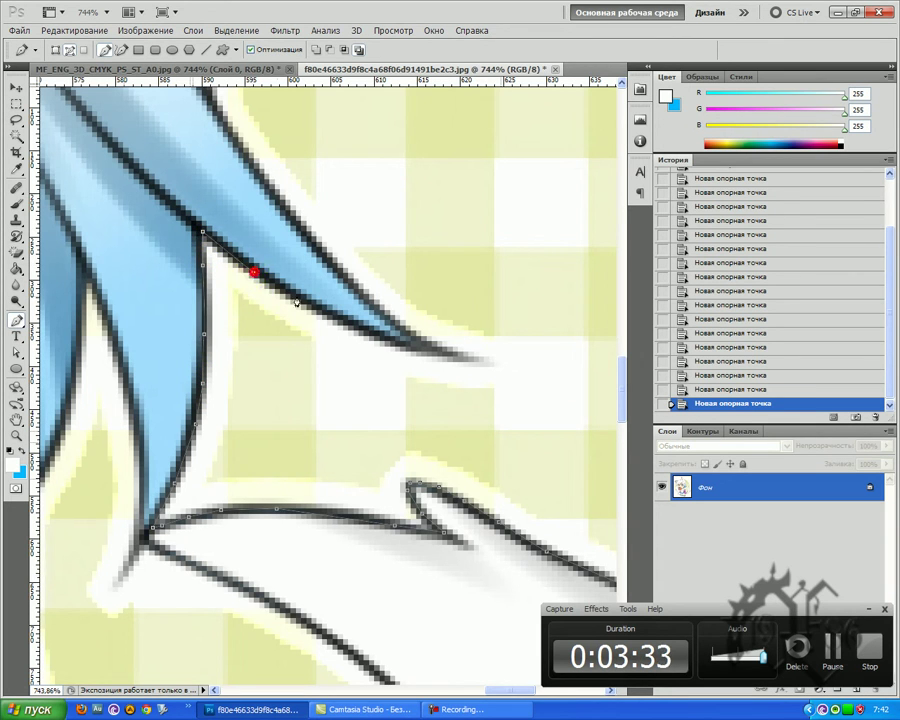
left_click(391, 344)
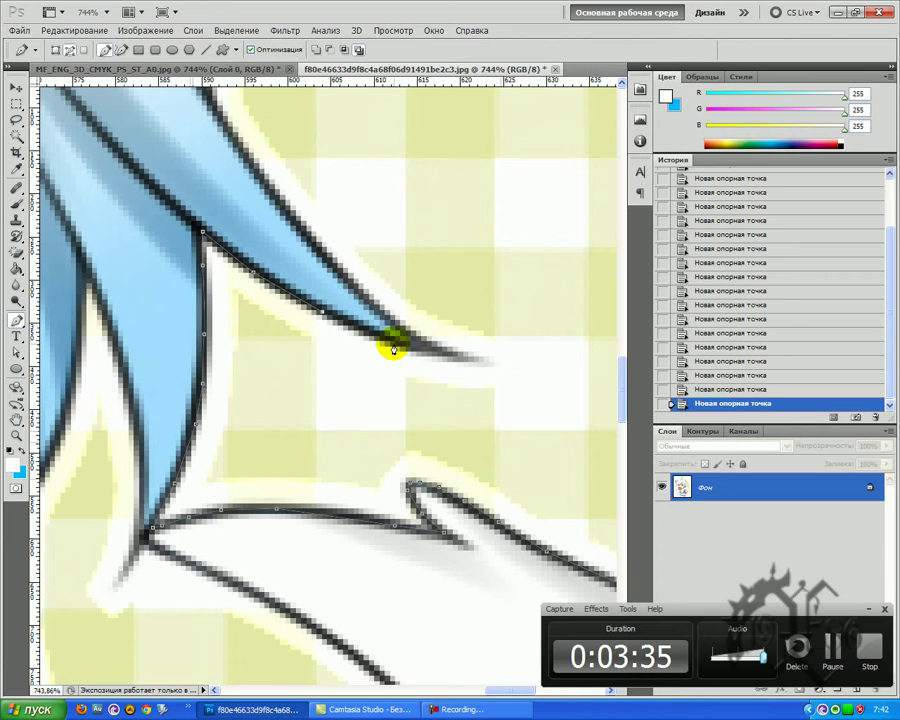
left_click(397, 344)
left_click(434, 352)
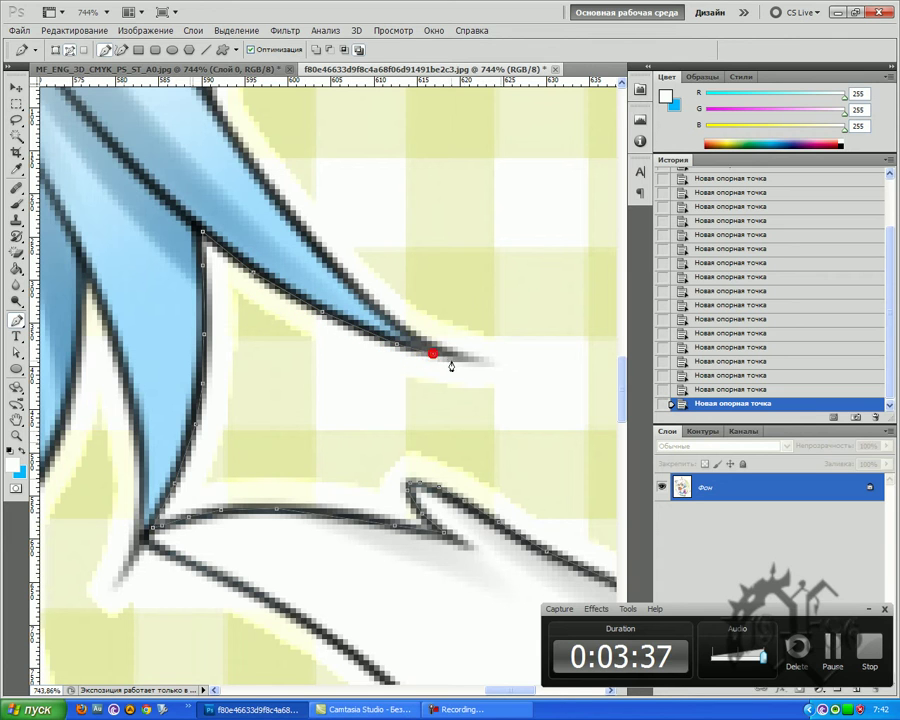
left_click(470, 361)
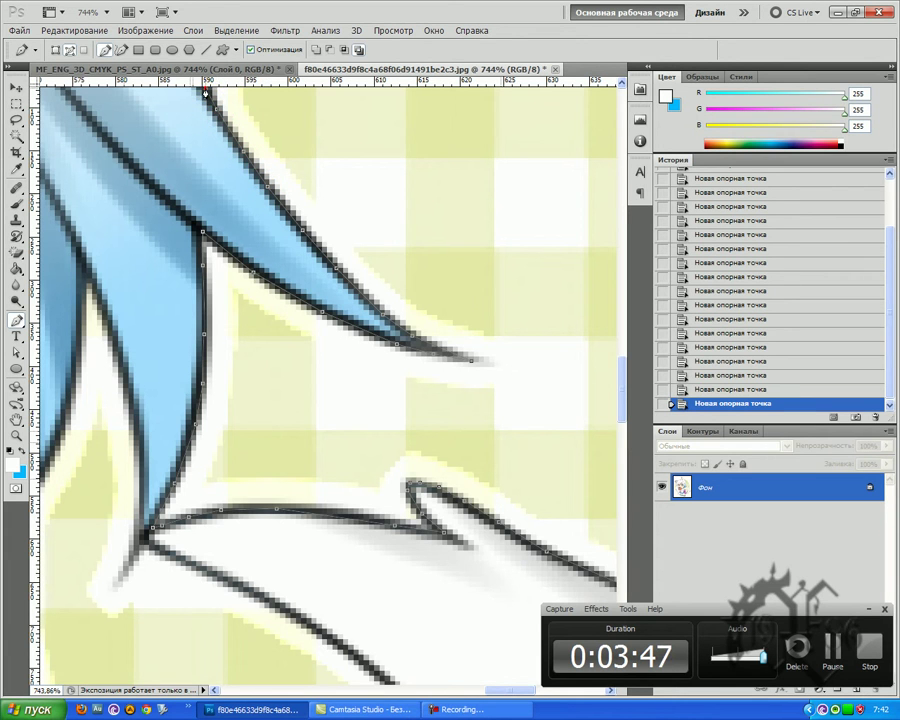
Trace the near-vertical outer edge of the grey-shaded hair upward from the blue lock's junction to where it starts to curve.
scroll(208, 100, "up", 5)
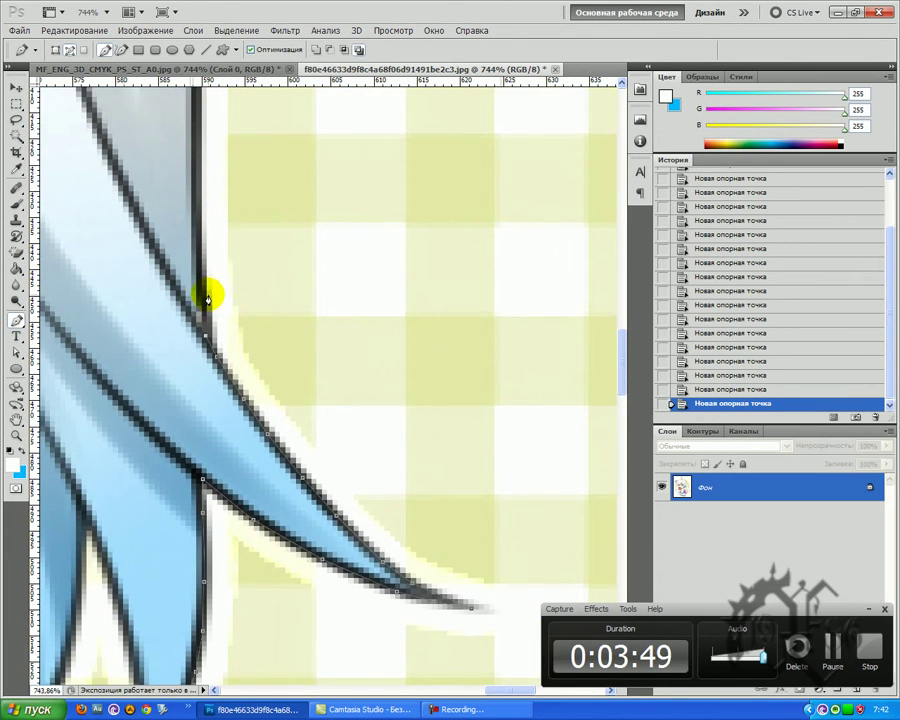
left_click(199, 281)
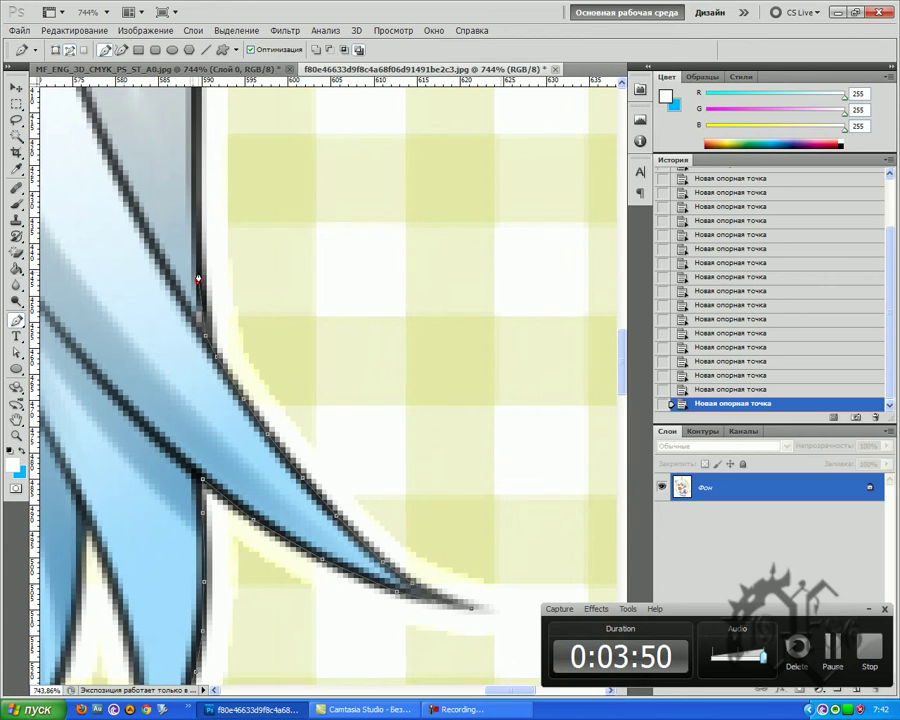
left_click(193, 152)
scroll(193, 160, "up", 3)
scroll(200, 175, "up", 5)
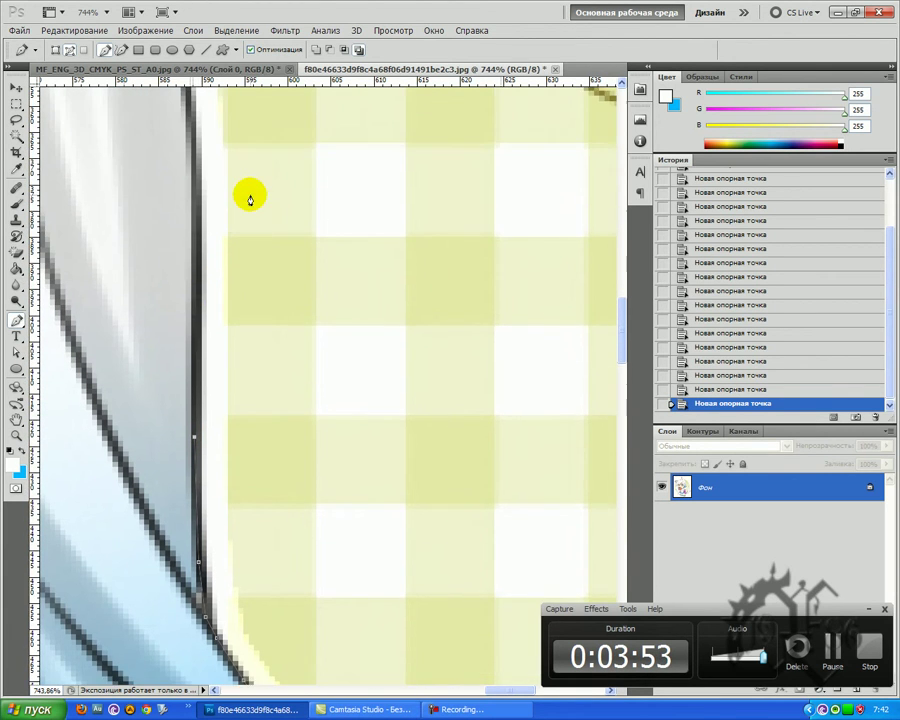
left_click(194, 227)
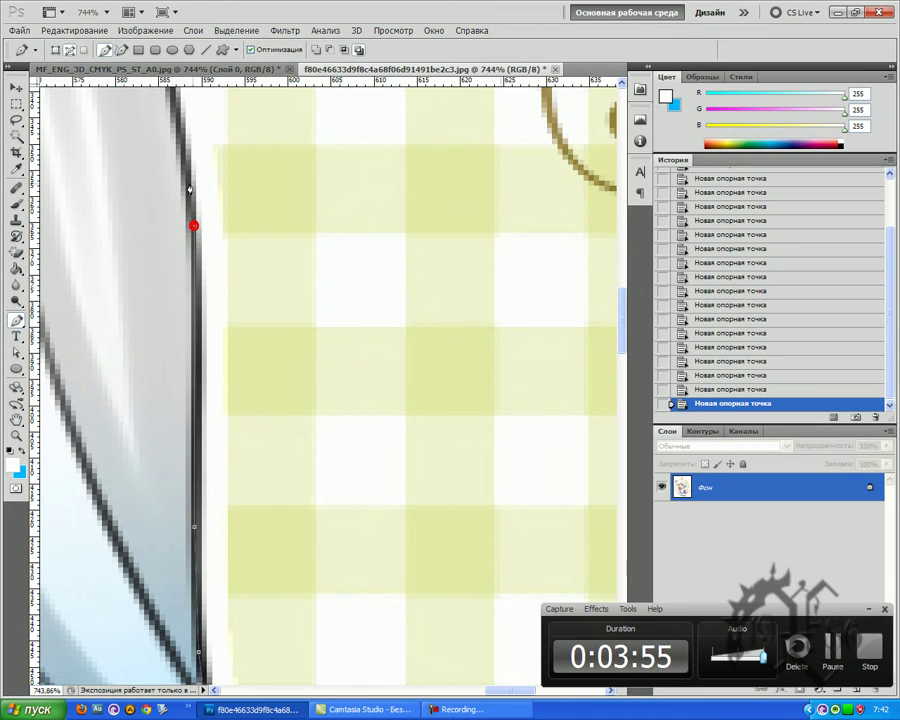
left_click(176, 91)
Trace the curved outer edge of the grey-shaded hair upward beside the golden vine ornament.
scroll(203, 187, "up", 6)
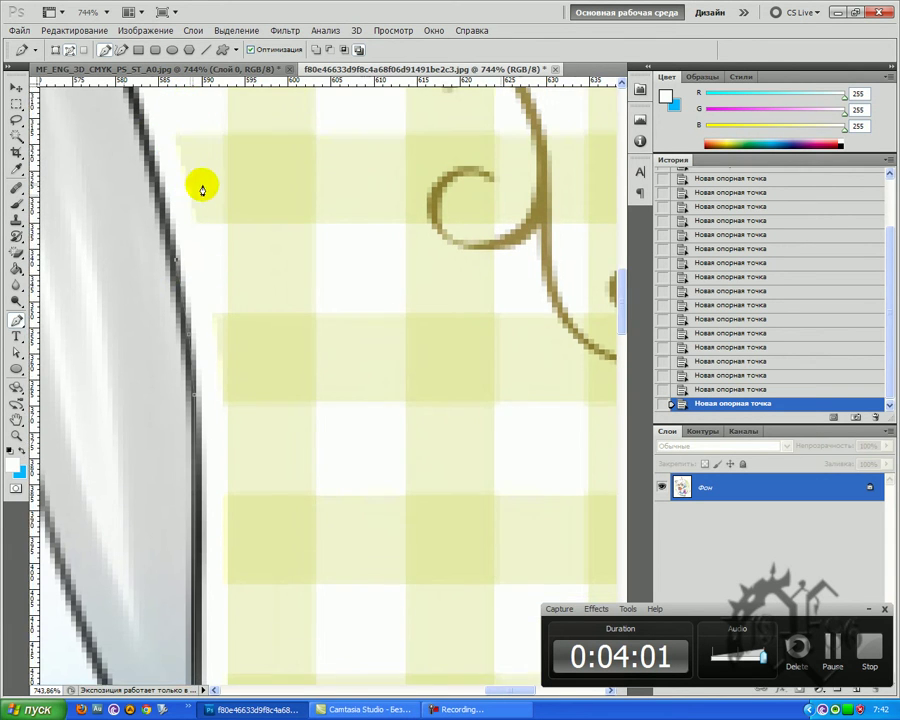
scroll(225, 190, "up", 2)
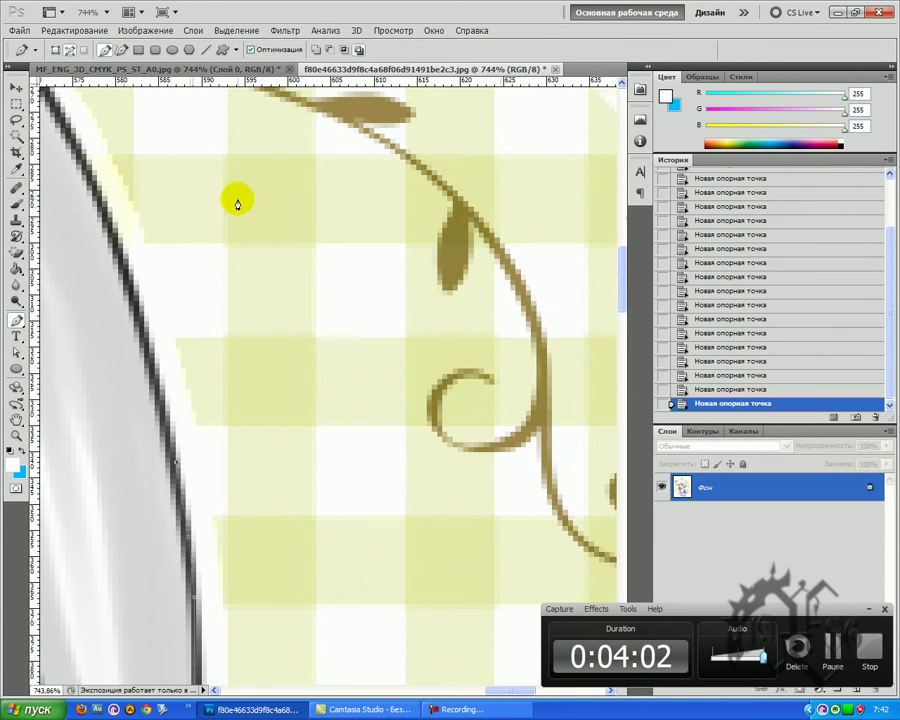
left_click(161, 395)
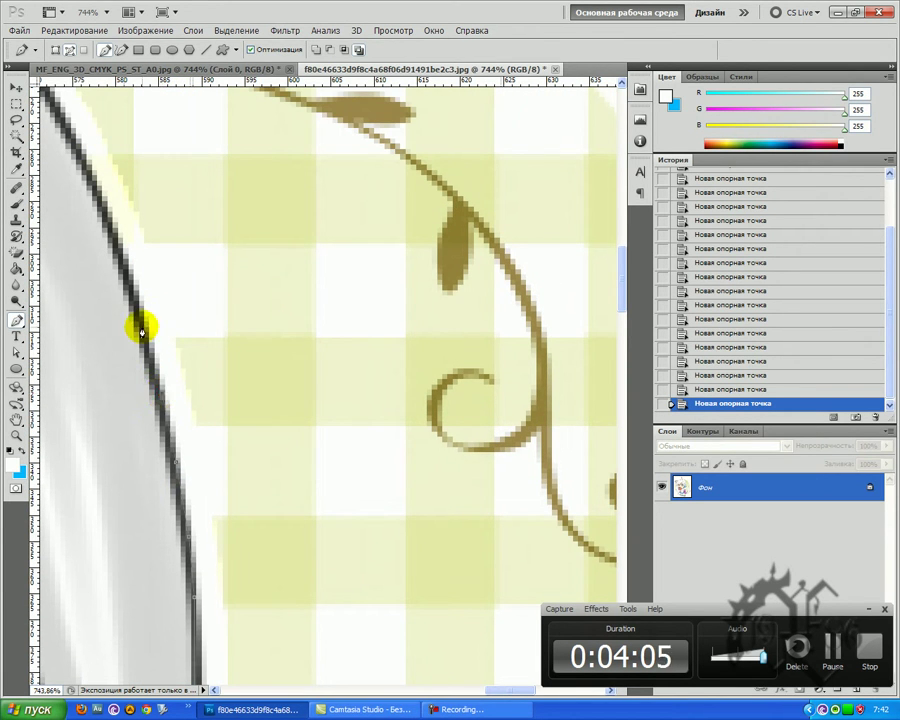
left_click(110, 226)
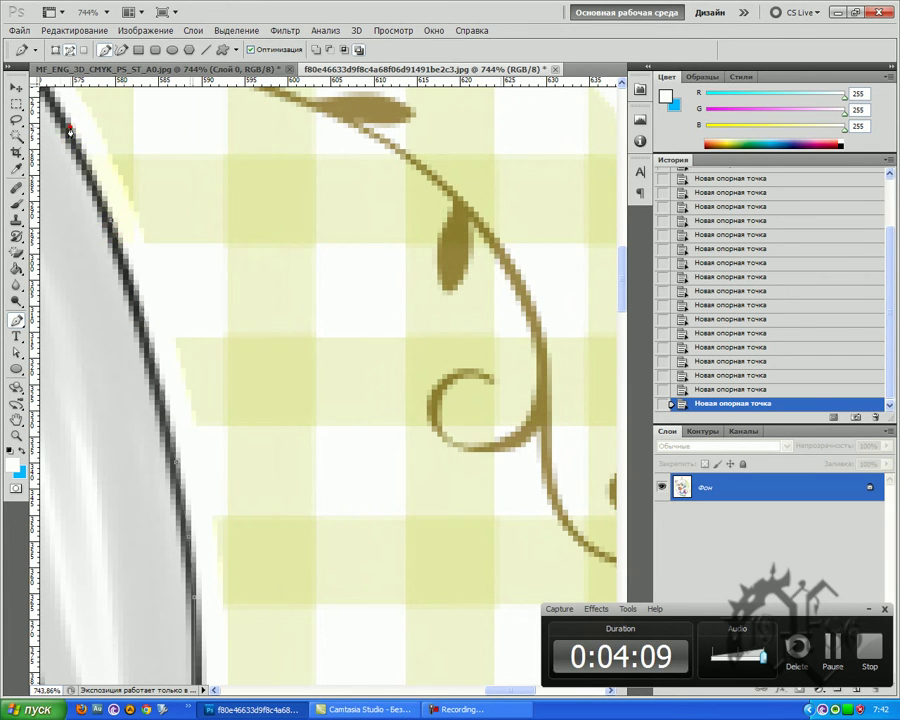
Trace the outline through the fork where the inner strand line branches off, replacing the misplaced anchor point at the fork.
scroll(95, 213, "up", 2)
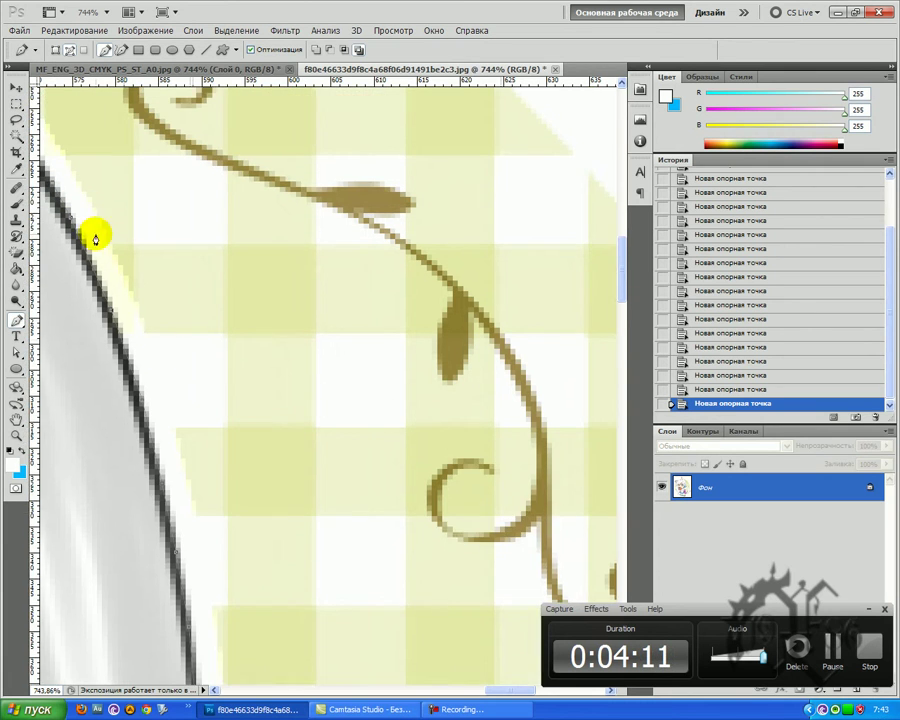
scroll(95, 213, "up", 2)
left_click_drag(502, 691, 459, 693)
scroll(348, 354, "up", 4)
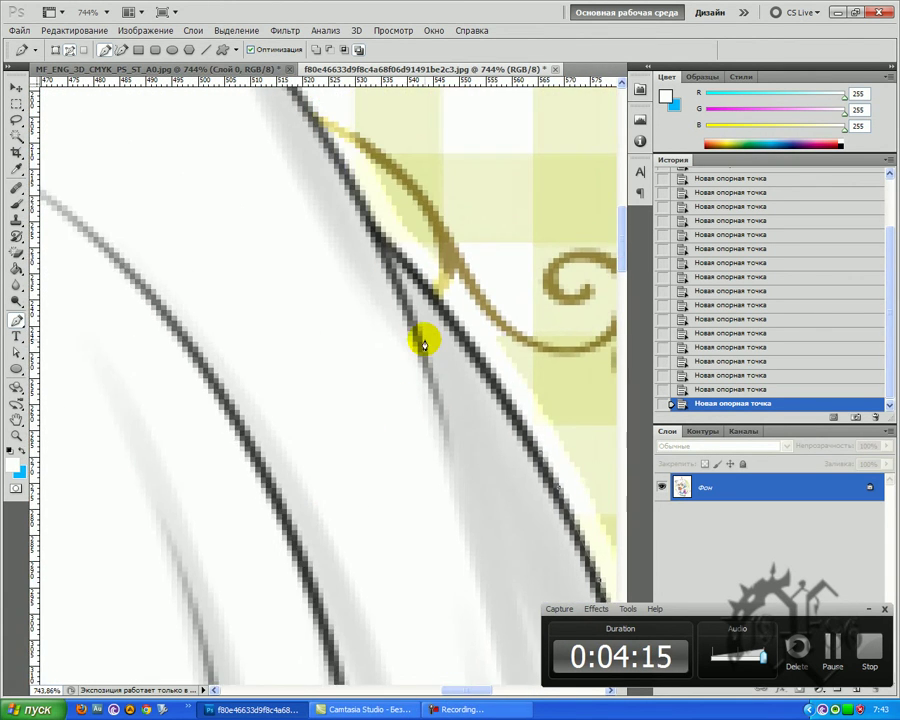
scroll(430, 342, "up", 3)
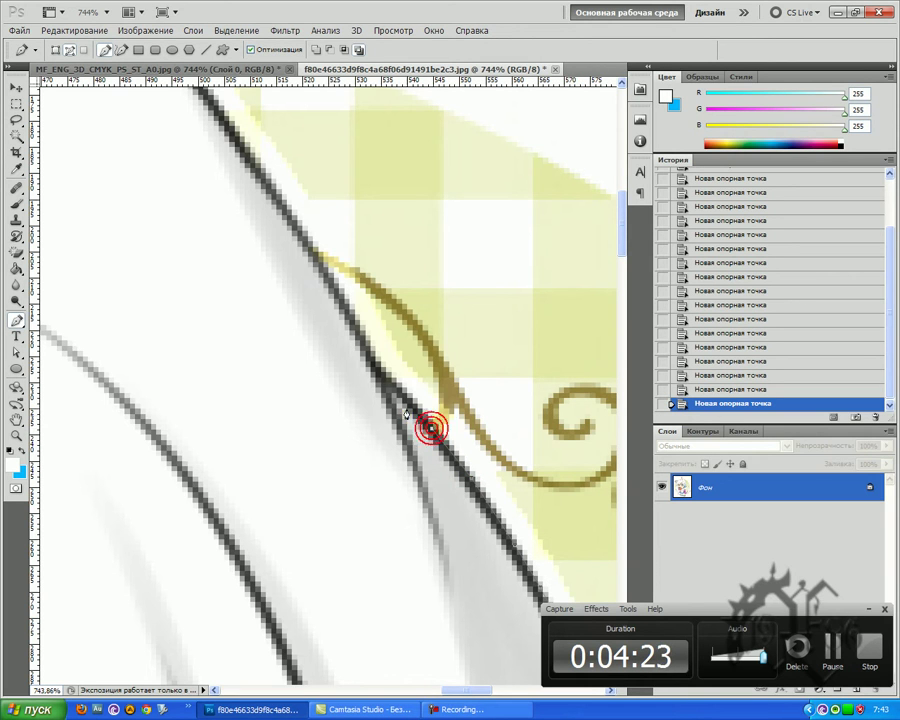
left_click(366, 358)
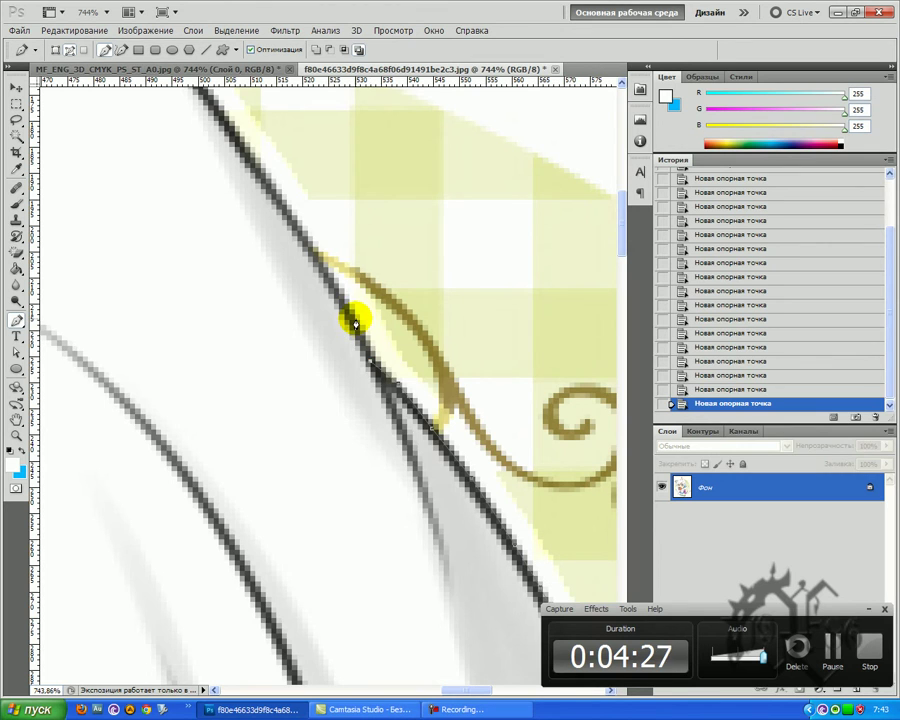
key("ctrl+z")
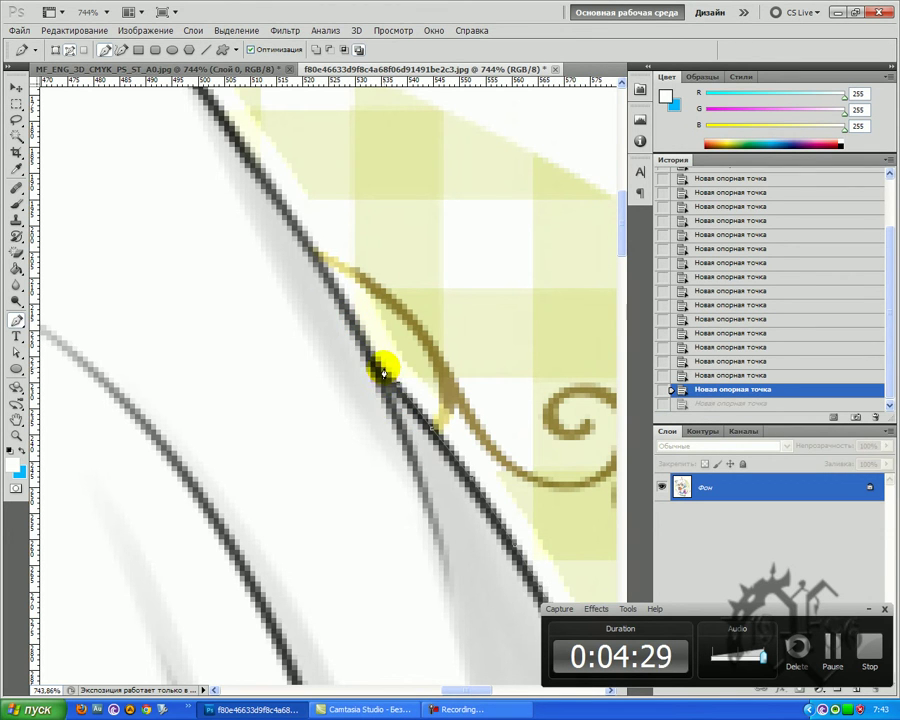
left_click(373, 364)
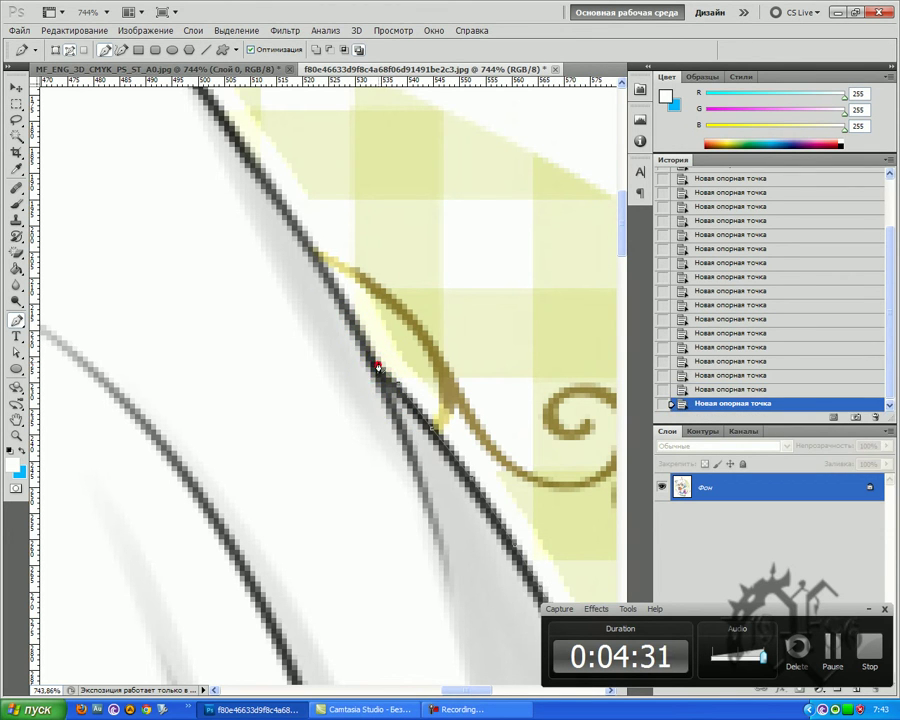
left_click(352, 324)
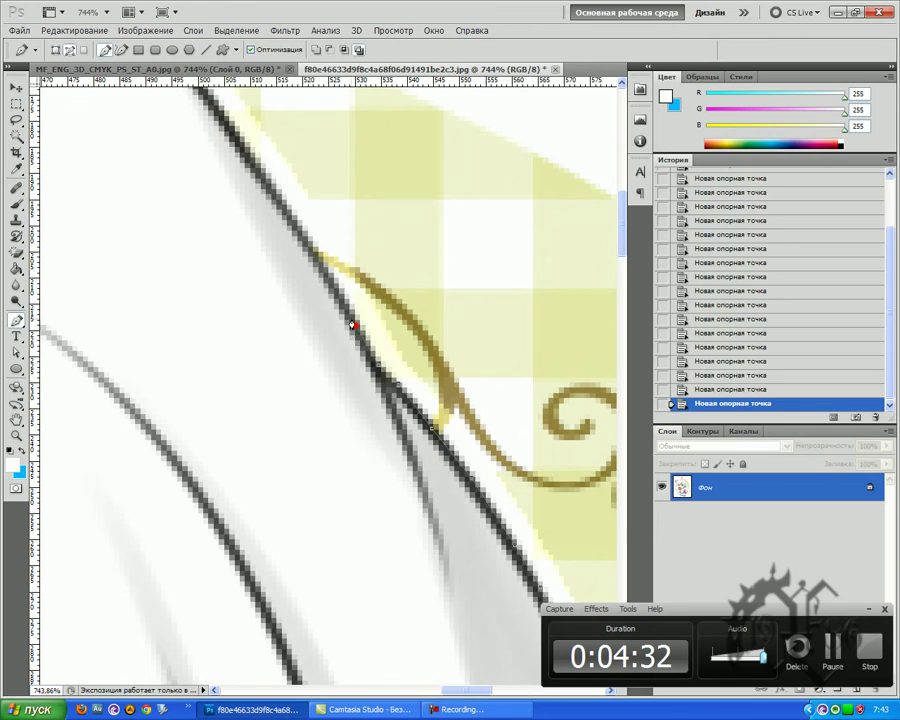
Trace the straight dark outline from the golden vine's tip up past the checkered background's corner.
left_click(309, 248)
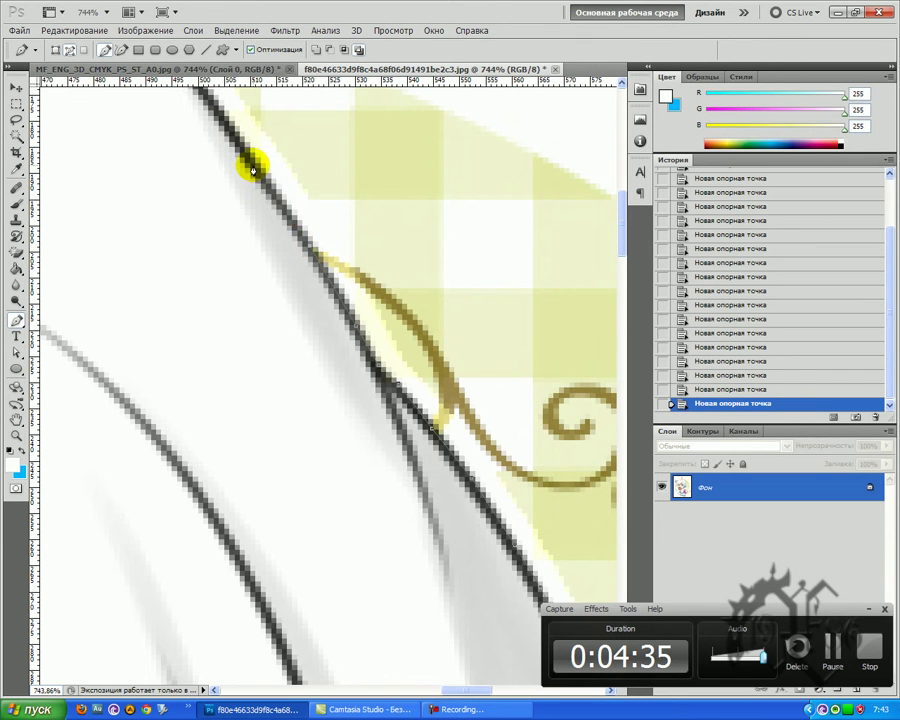
scroll(240, 148, "up", 5)
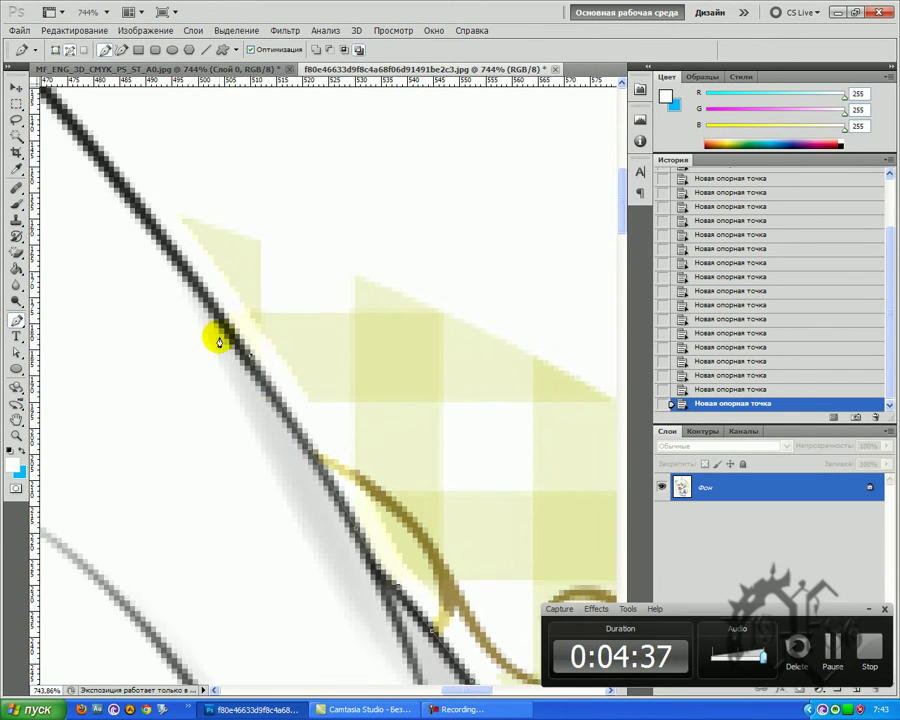
left_click(159, 234)
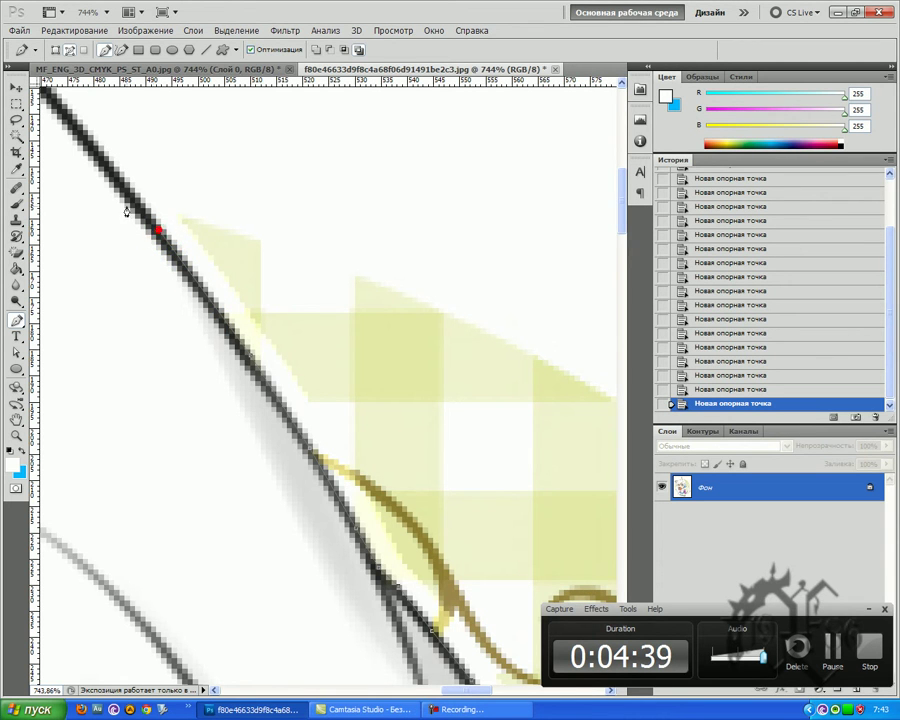
left_click(76, 131)
Trace the long slanted outer edge of the ear up to just below its rounded tip.
scroll(210, 334, "up", 4)
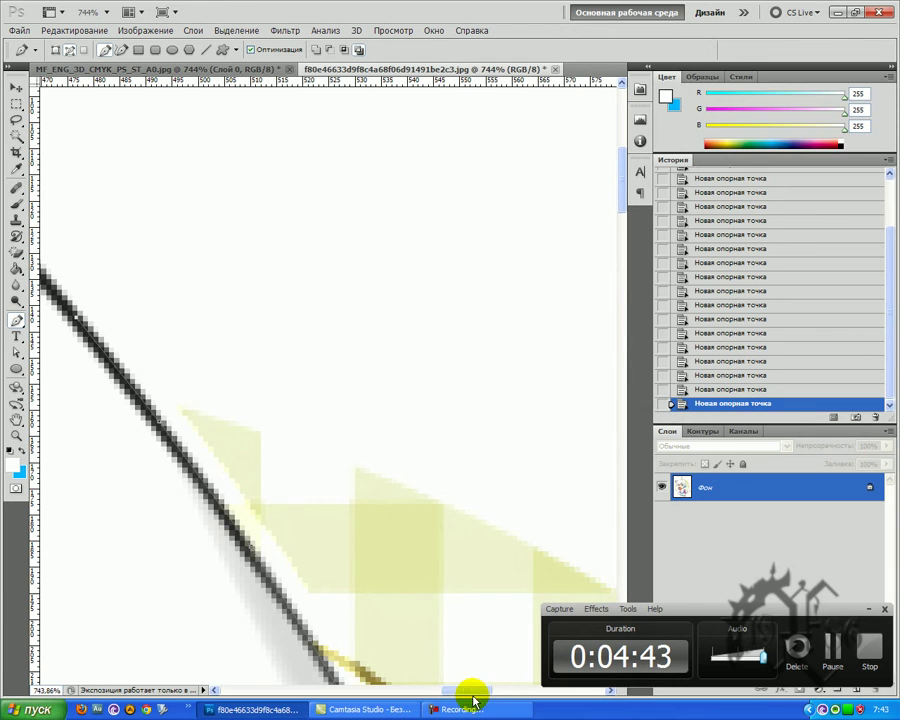
left_click_drag(472, 692, 433, 686)
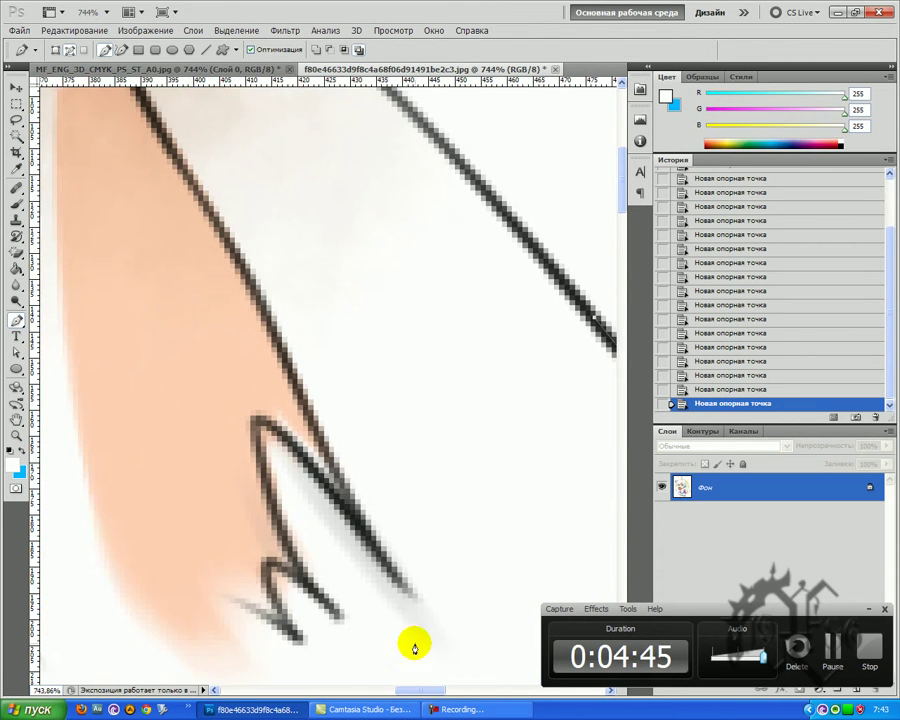
scroll(321, 408, "up", 10)
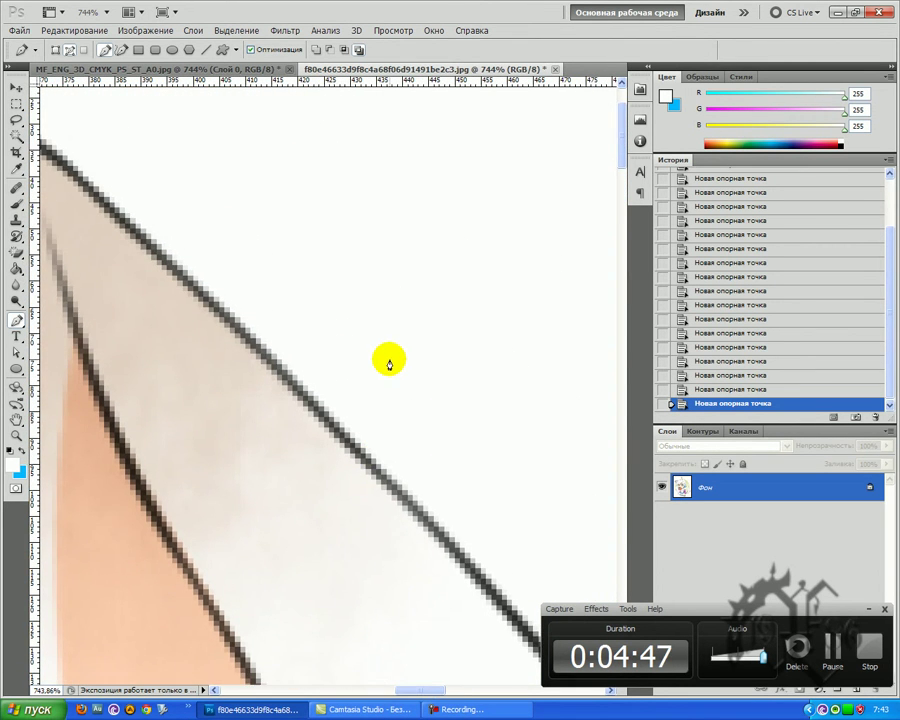
key("z")
left_click_drag(388, 418, 378, 473)
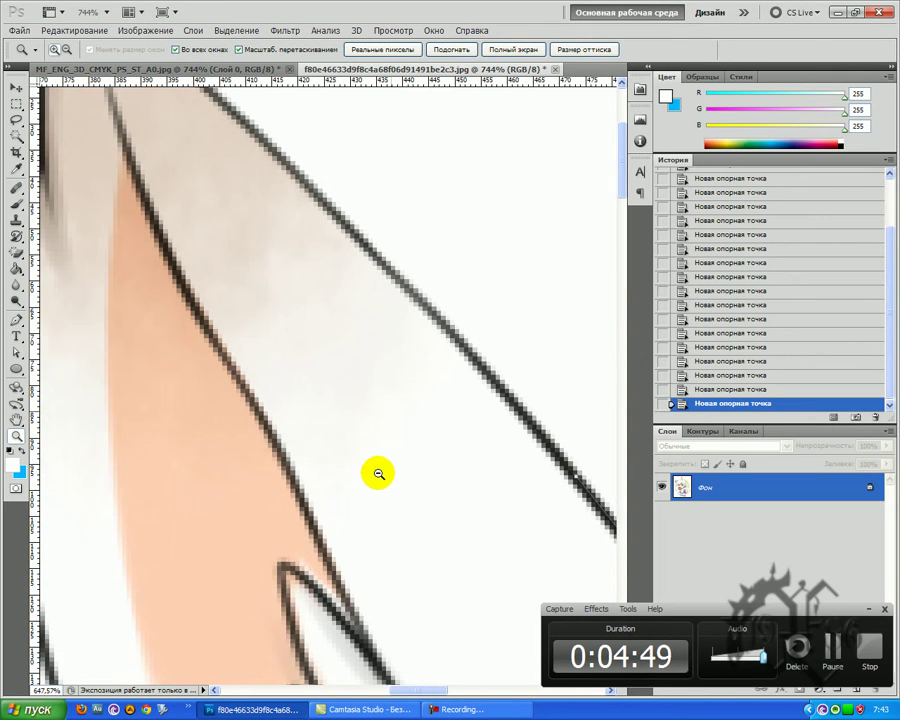
scroll(331, 337, "up", 6)
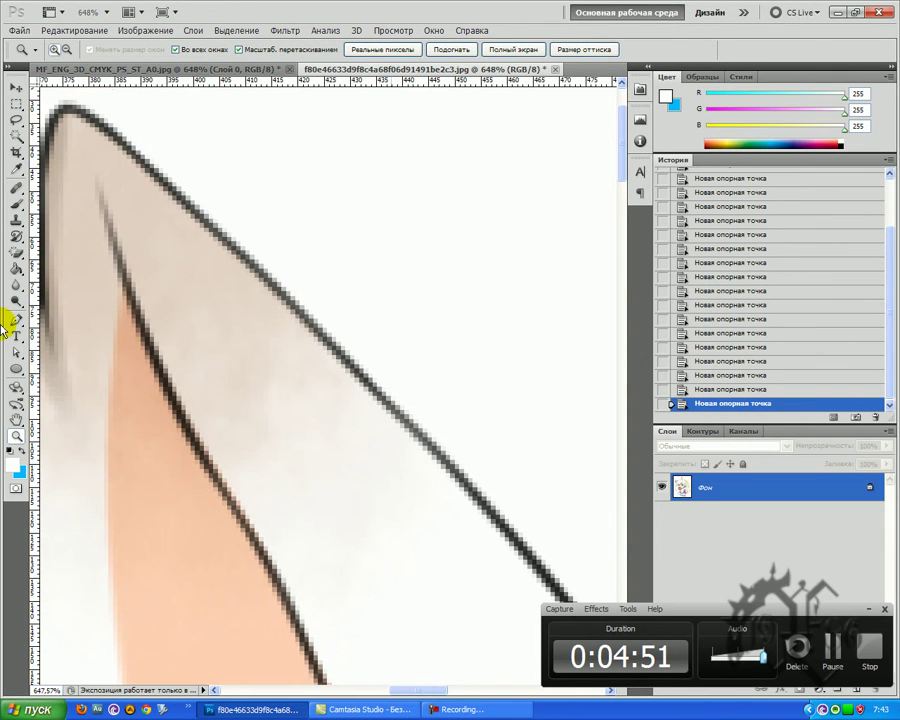
scroll(16, 346, "down", 1)
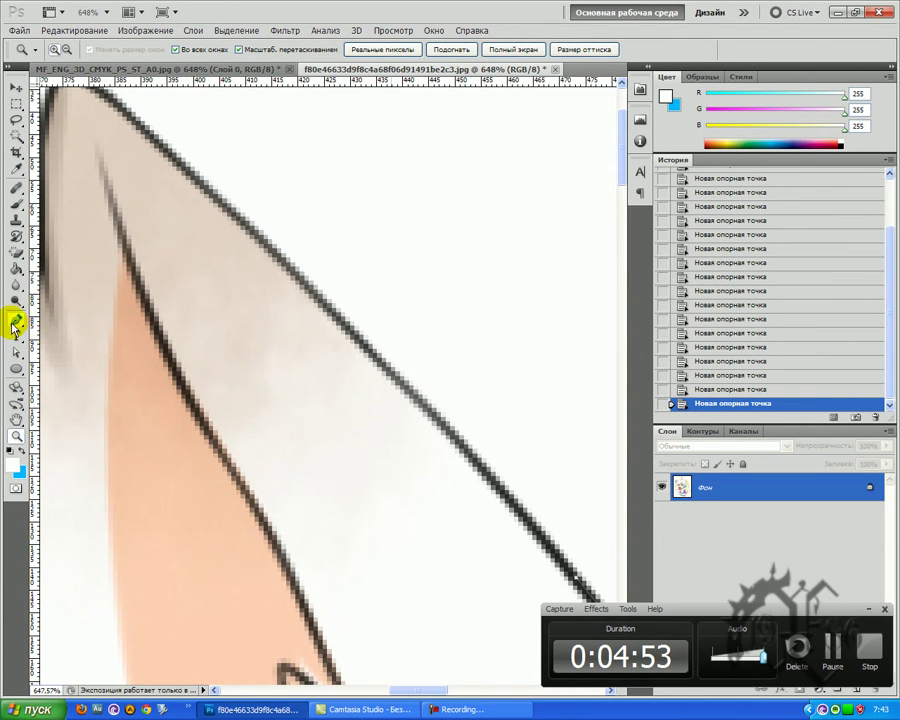
left_click(15, 322)
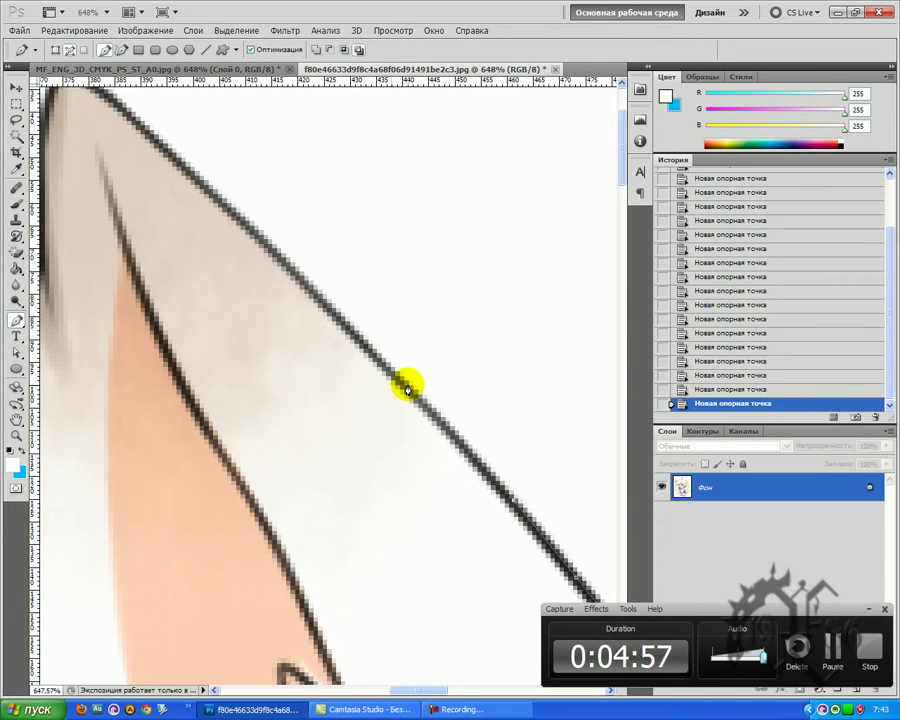
left_click(882, 609)
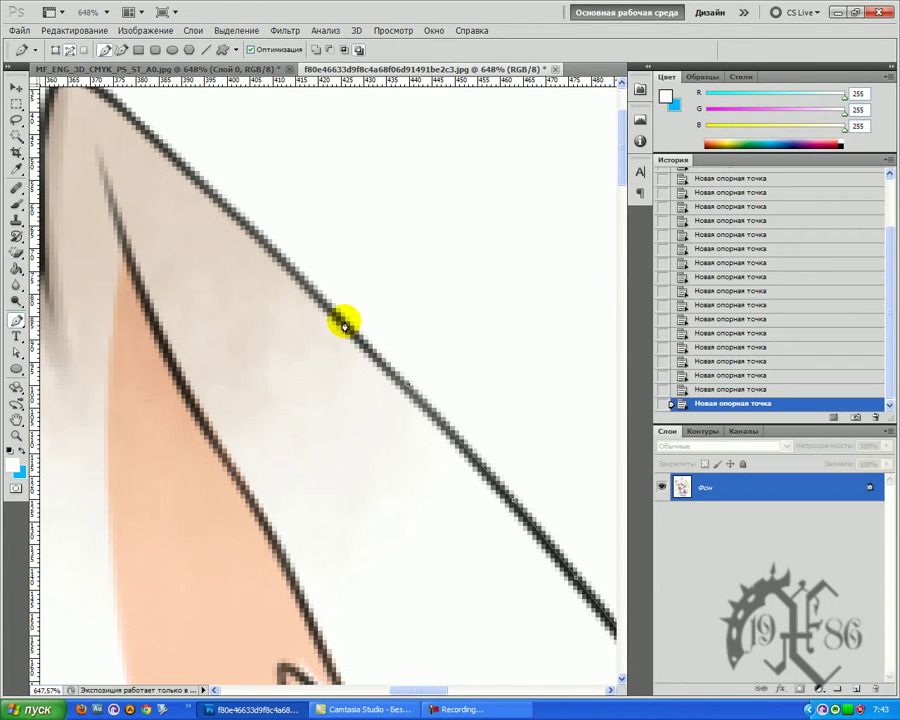
left_click(345, 326)
left_click(263, 241)
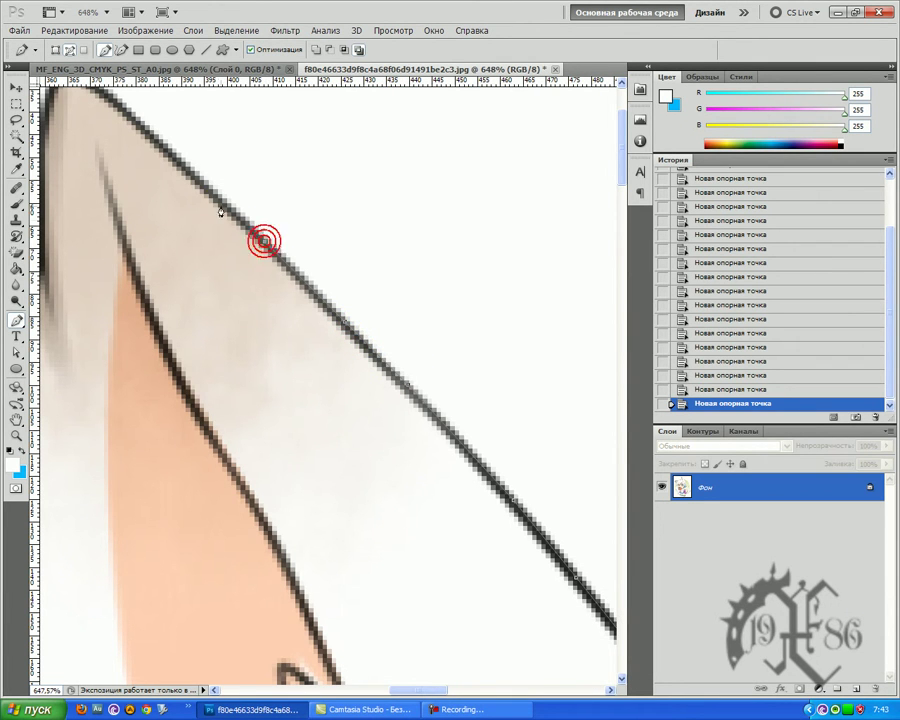
left_click(195, 177)
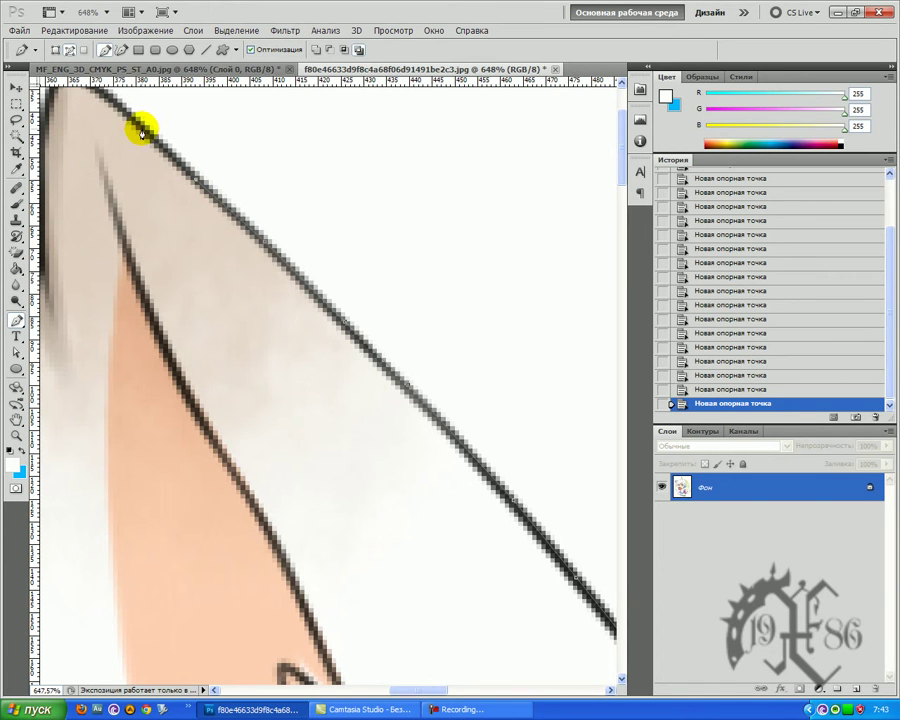
left_click(134, 120)
Trace around the ear's rounded tip and down its steep far side into the notch beside the small tuft.
scroll(123, 133, "up", 3)
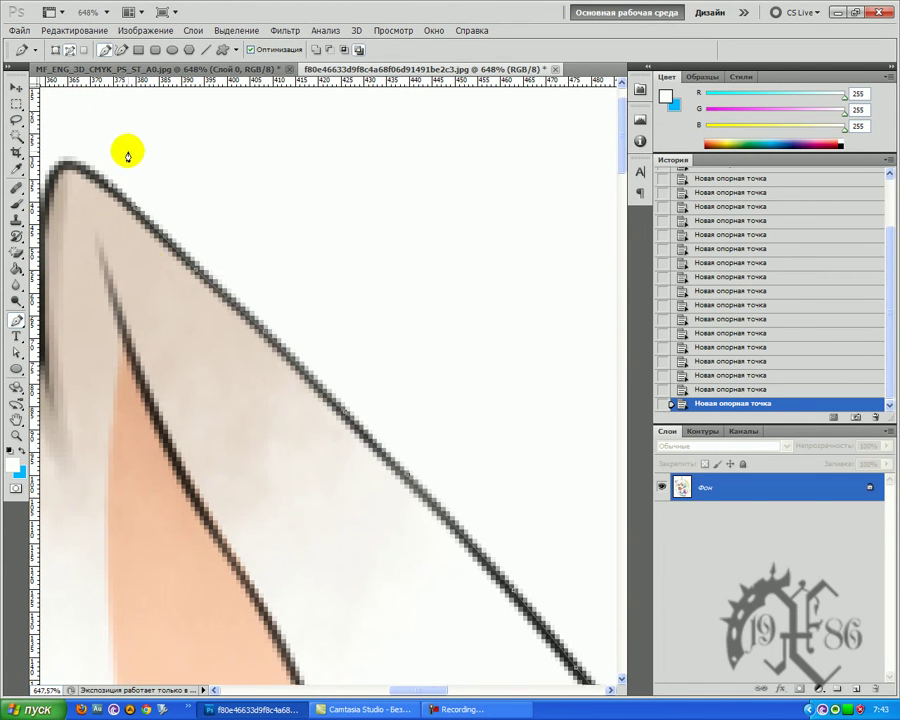
scroll(123, 133, "up", 3)
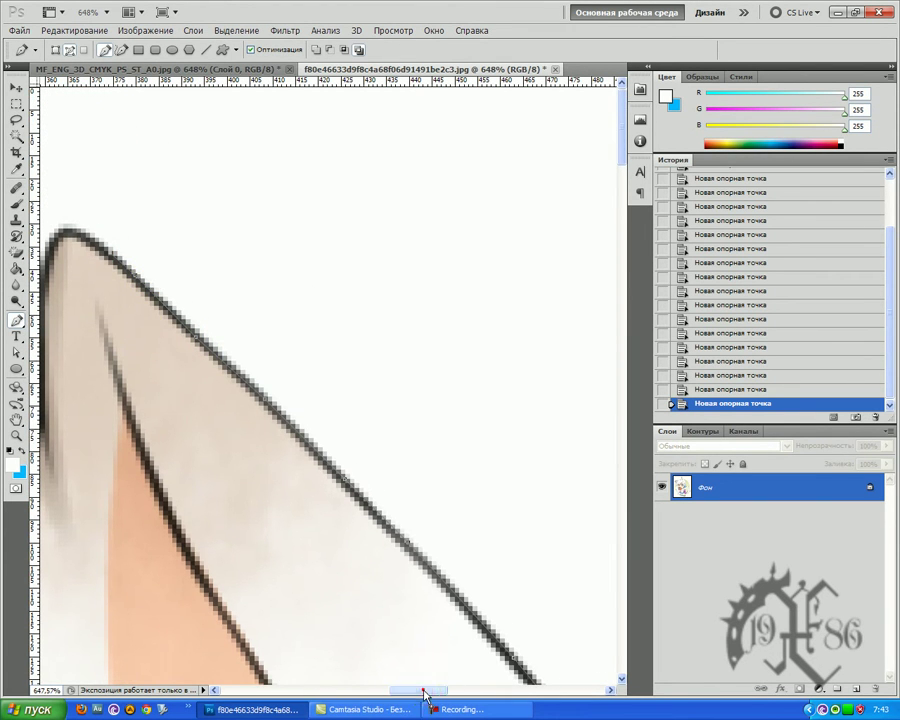
left_click_drag(424, 693, 392, 693)
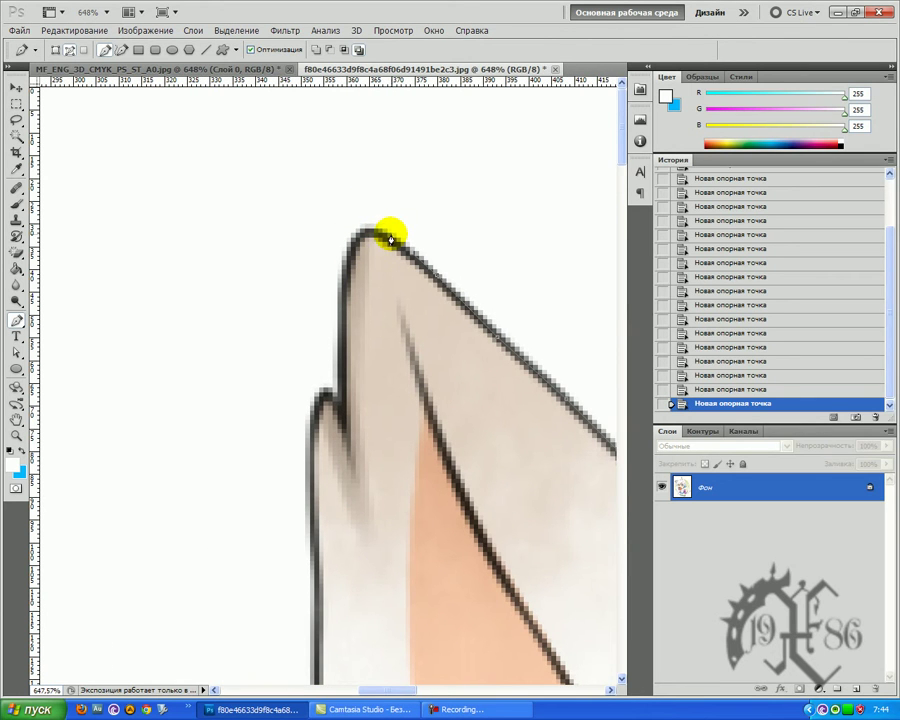
left_click(381, 232)
left_click(364, 230)
left_click(341, 265)
left_click(331, 315)
left_click(339, 346)
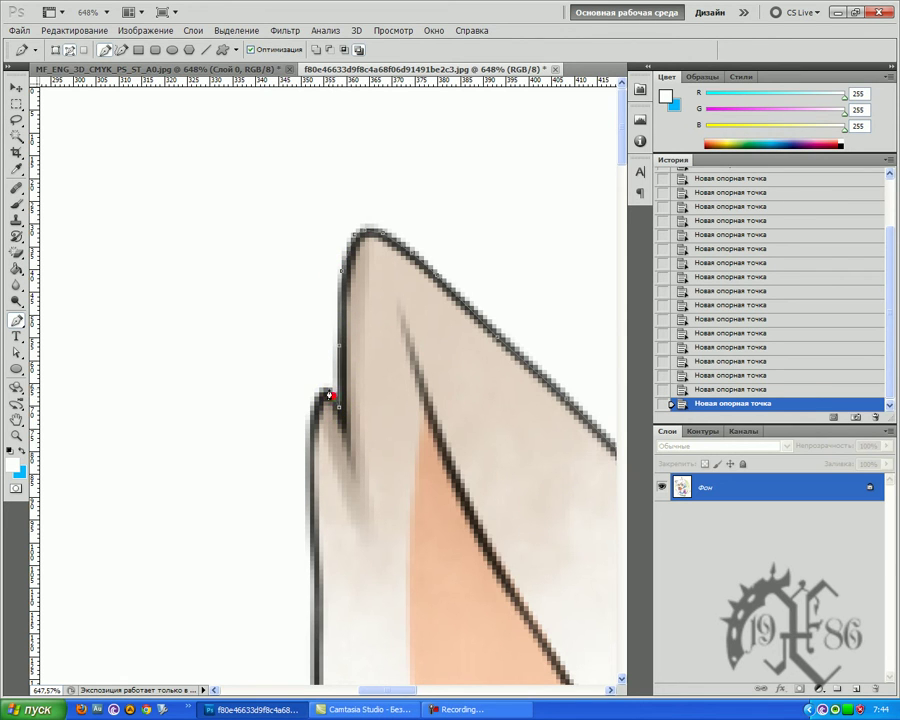
Undo the last anchor point and retrace the path closely over the top of the small rounded tuft beside the ear.
key("ctrl+z")
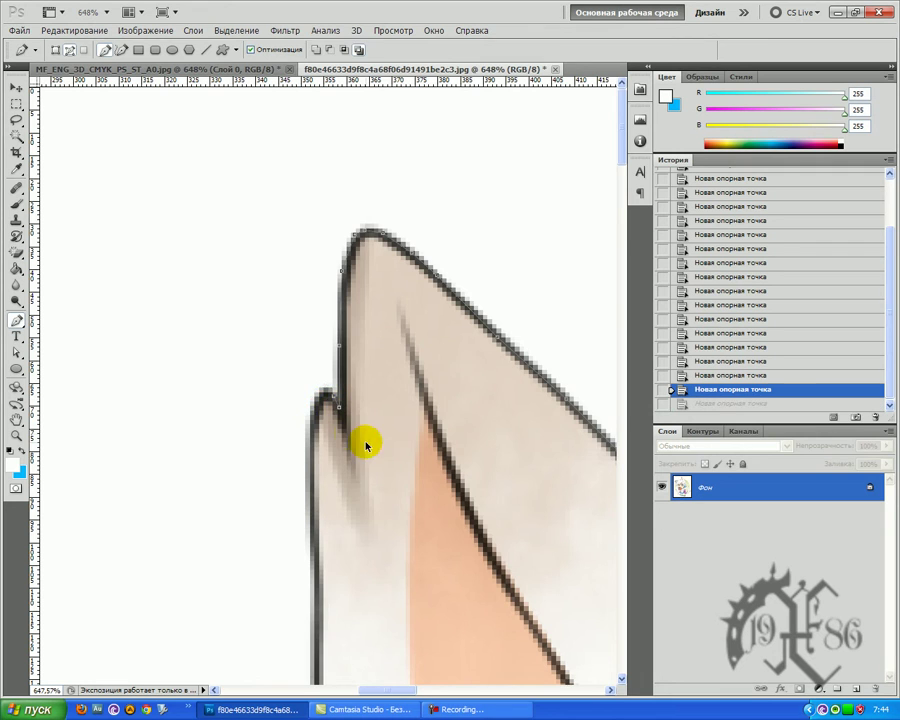
key("z")
left_click(299, 396)
left_click(15, 320)
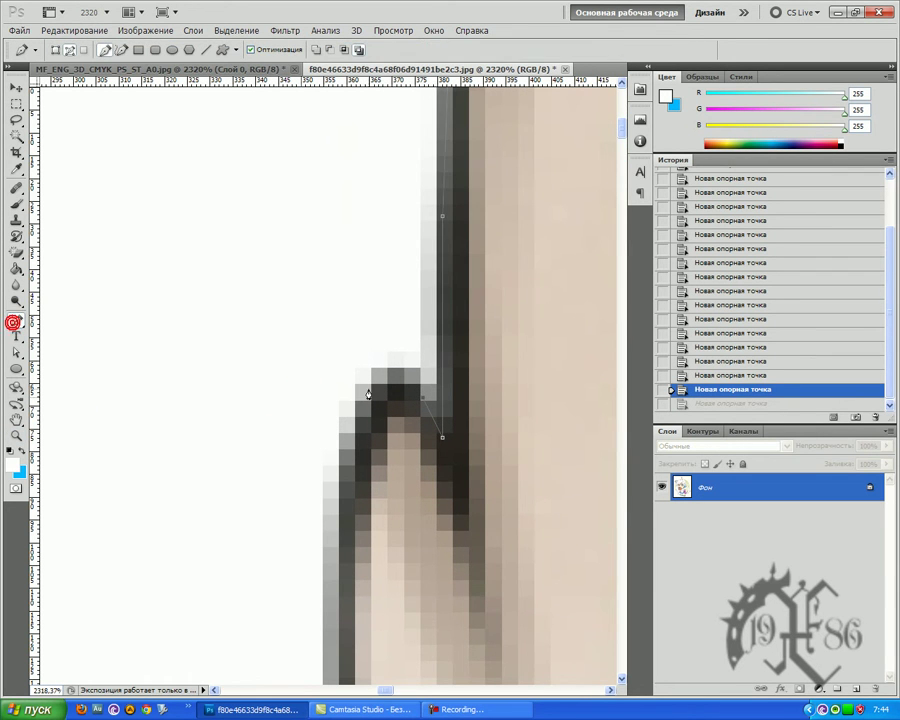
left_click(415, 392)
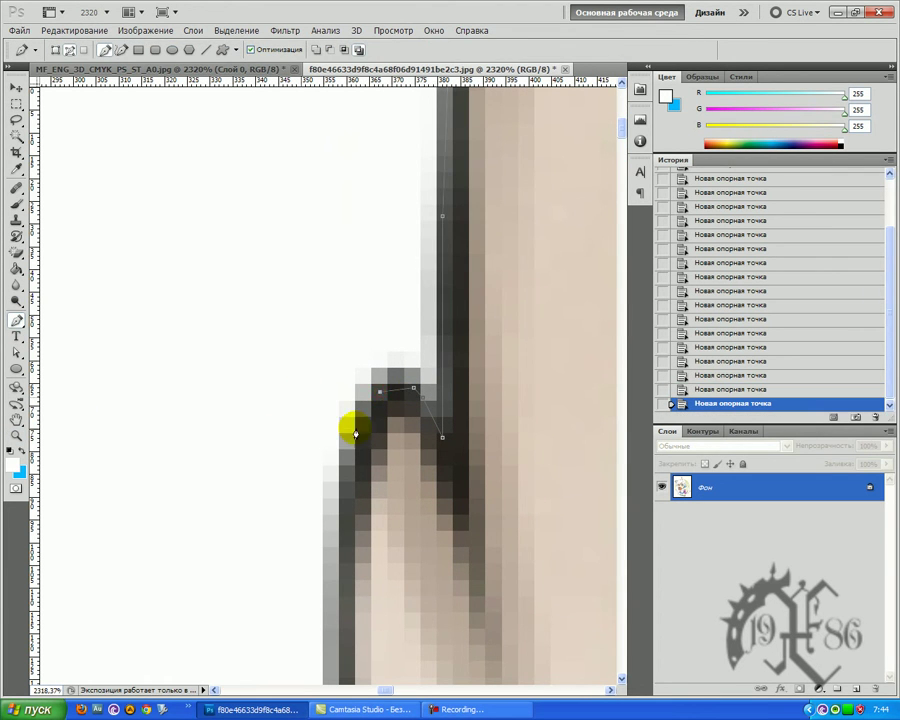
Trace from the small rounded tuft down the ear's long outer edge to its junction with the top of the head.
left_click(335, 603)
scroll(332, 588, "down", 1)
key("z")
left_click_drag(342, 537, 307, 645)
scroll(317, 589, "down", 2)
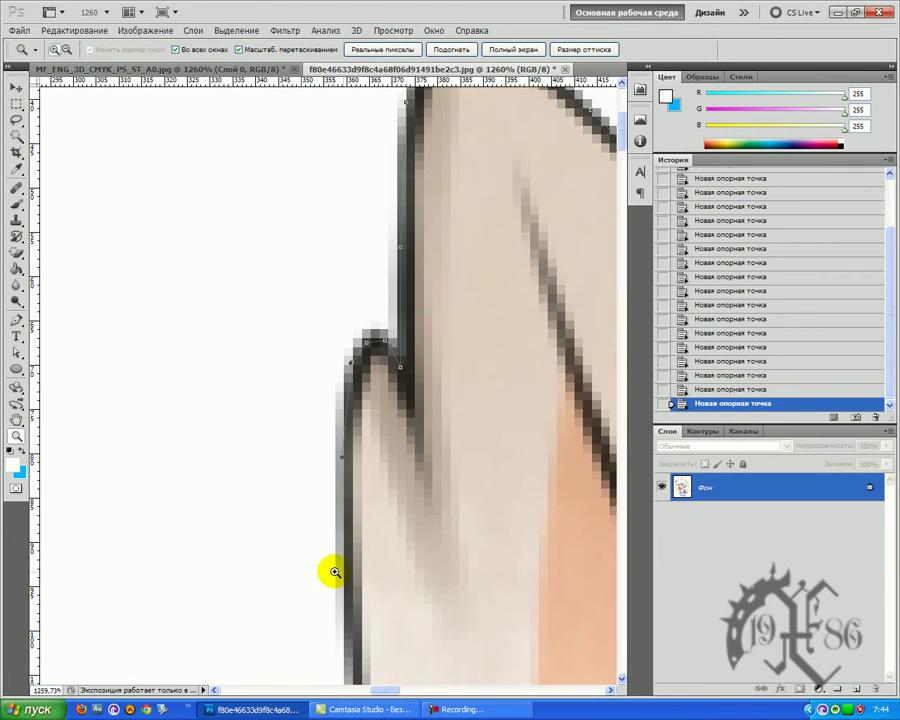
left_click_drag(442, 440, 414, 508)
left_click(16, 320)
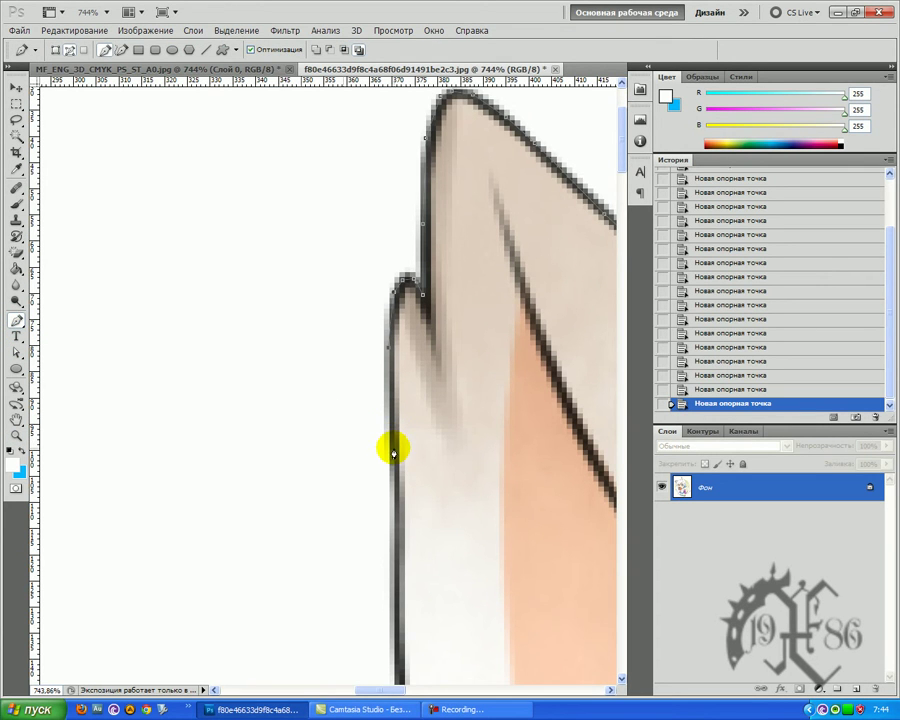
scroll(400, 450, "down", 5)
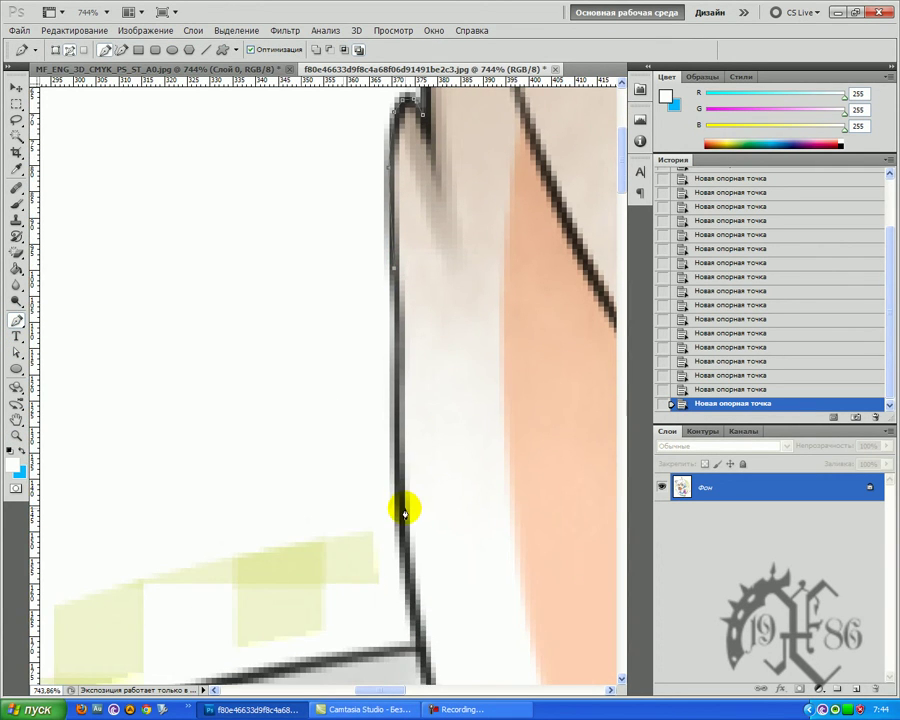
scroll(400, 515, "down", 4)
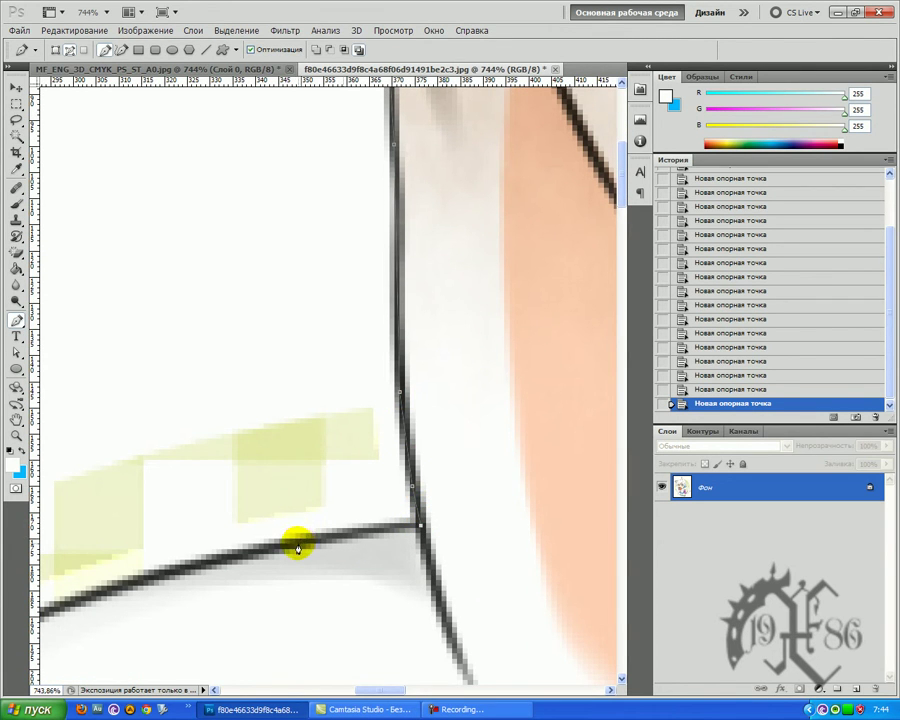
Trace the curved top outline of the head, under the pale checkered background, to the base of the second ear.
left_click(337, 531)
left_click(198, 561)
scroll(373, 632, "down", 3)
left_click_drag(370, 697, 340, 692)
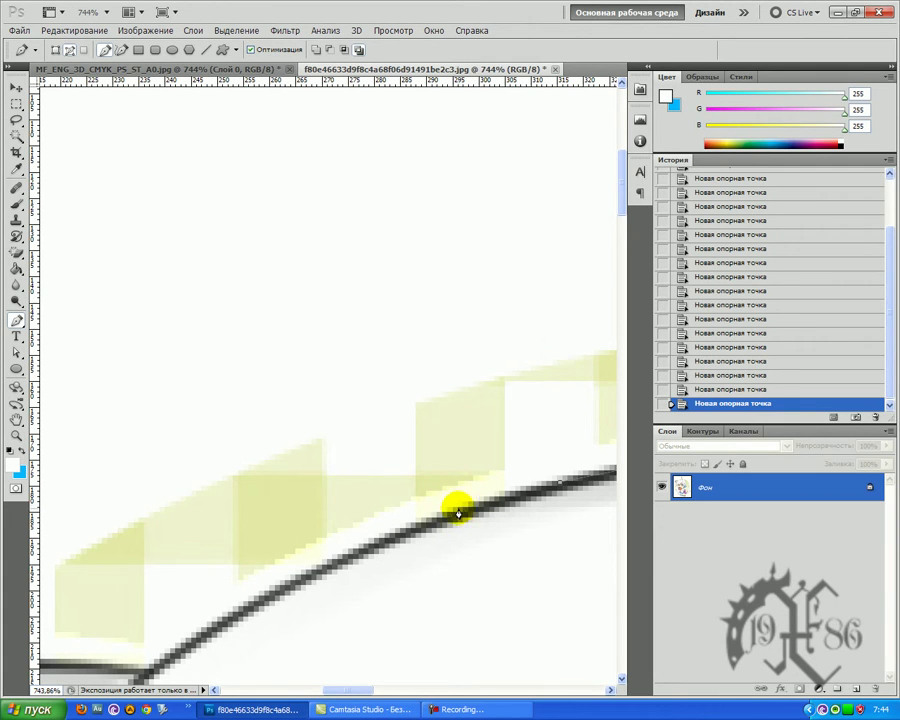
left_click(372, 548)
left_click(365, 548)
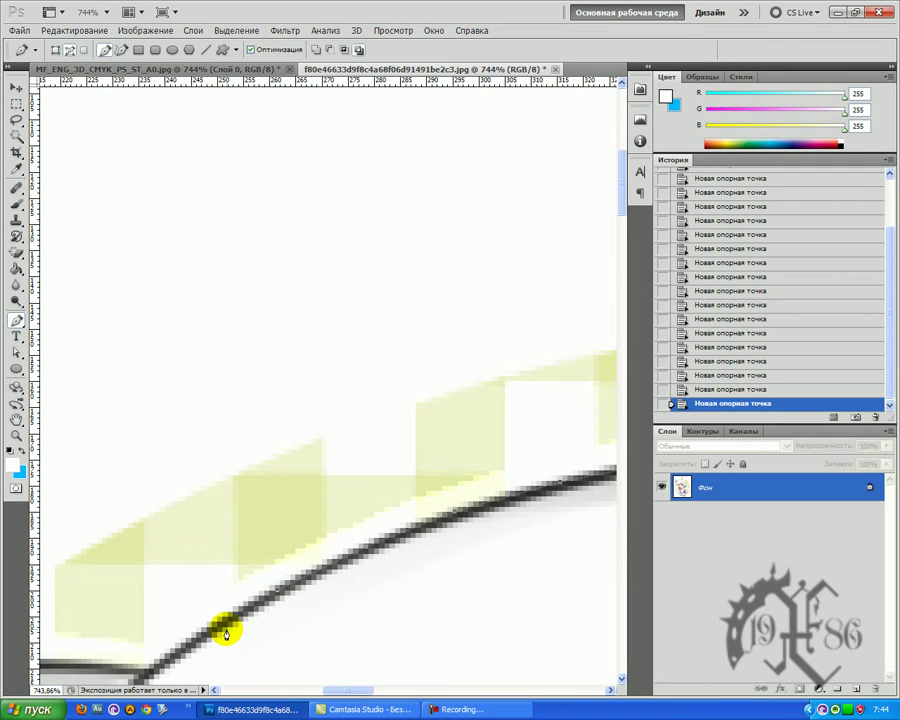
left_click(172, 638)
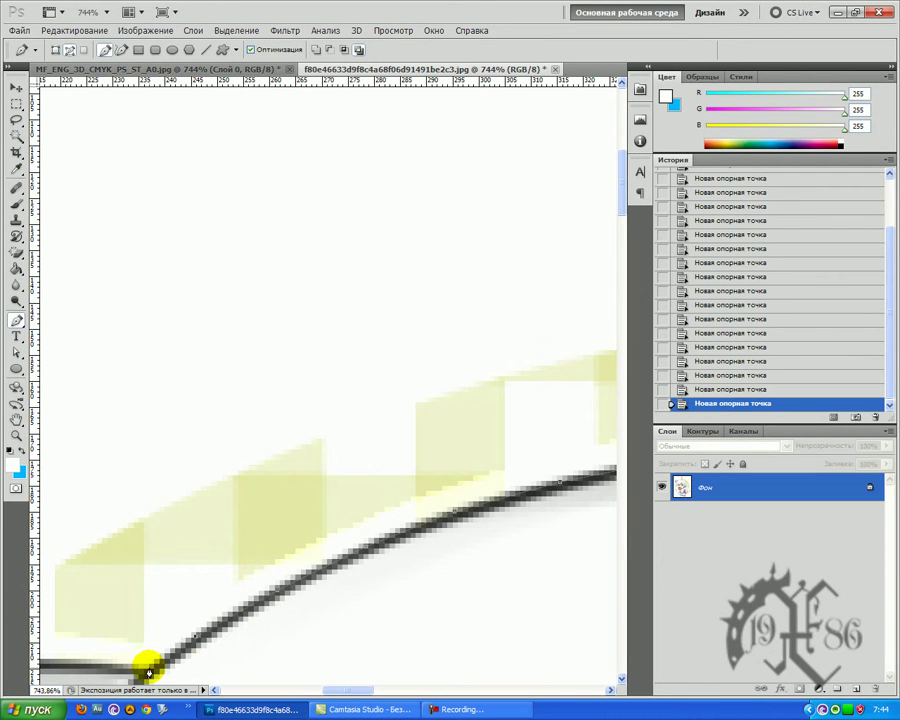
Trace the first stretch of the second ear's upper edge, from its base to above the round light spots.
left_click(55, 663)
left_click_drag(352, 689, 308, 693)
scroll(287, 487, "down", 8)
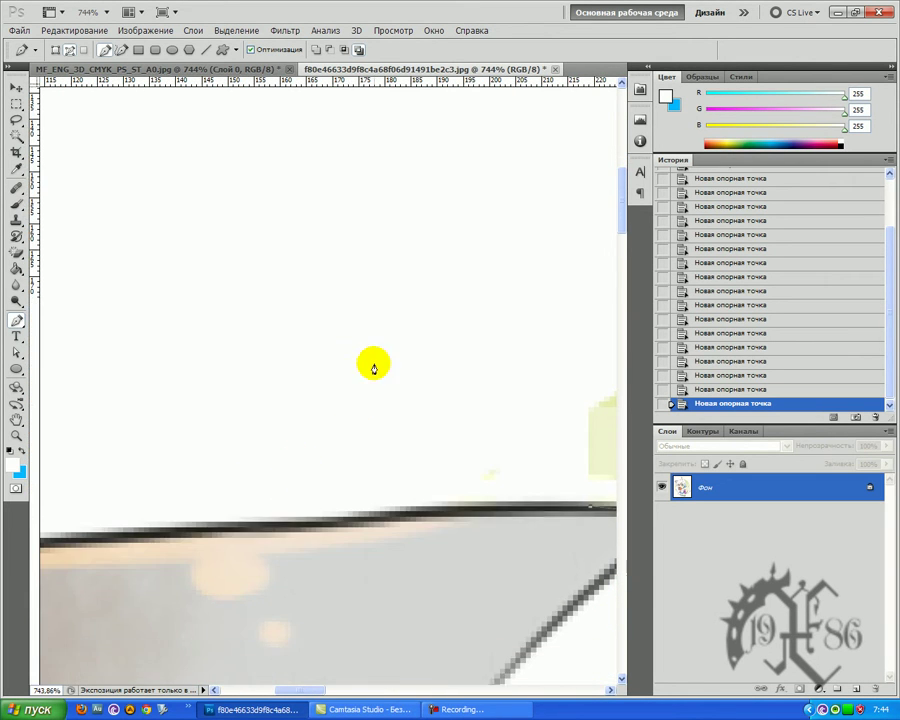
scroll(500, 300, "down", 2)
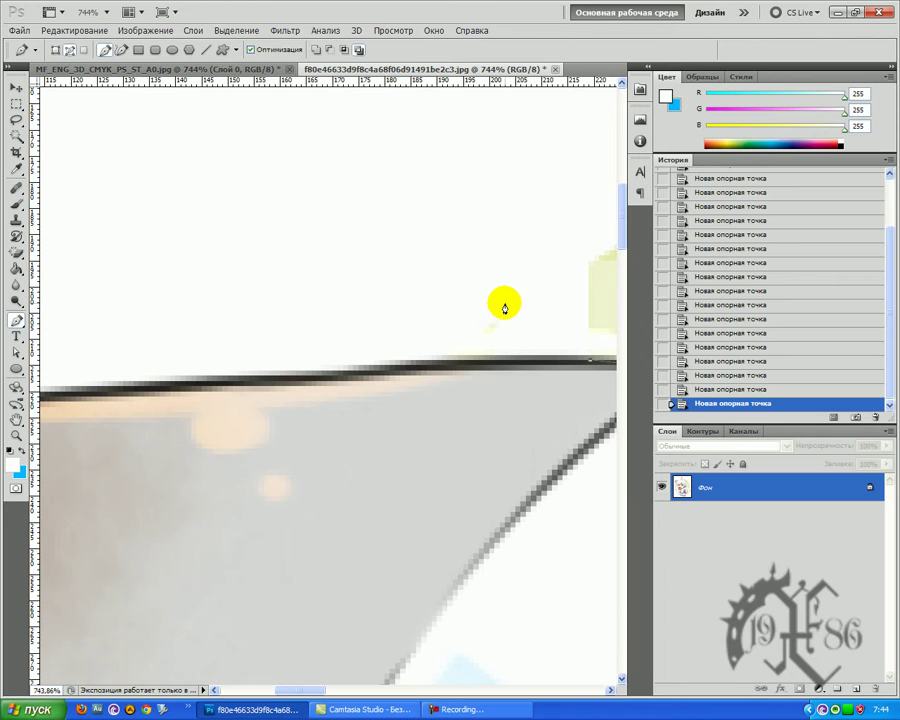
left_click(428, 365)
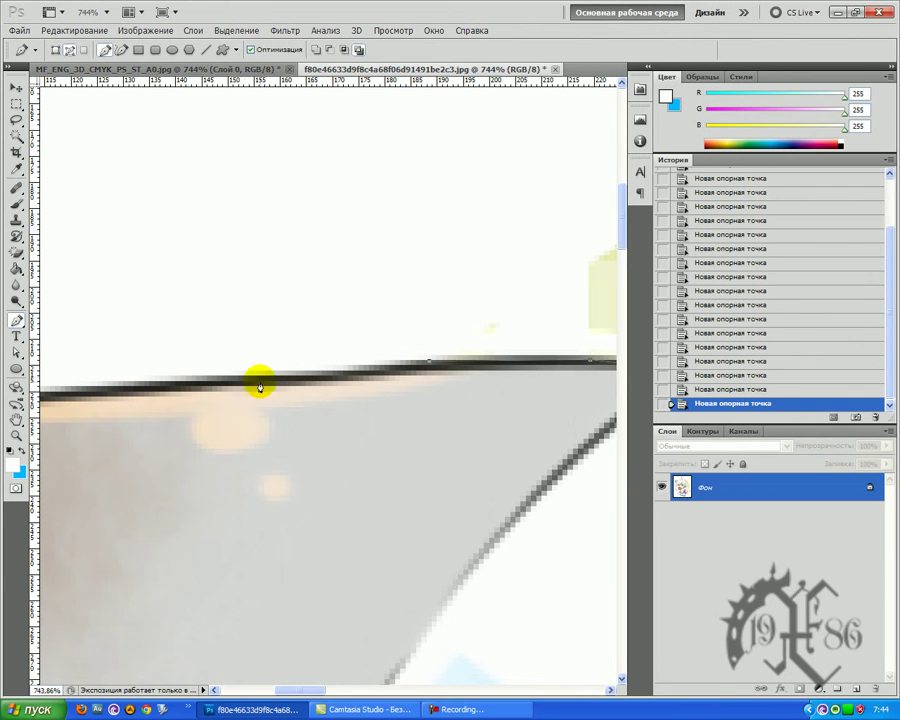
left_click(212, 381)
Trace the rest of the second ear's upper edge to just before its pointed tip.
key("z")
left_click_drag(271, 301, 180, 389)
left_click_drag(64, 315, 140, 340)
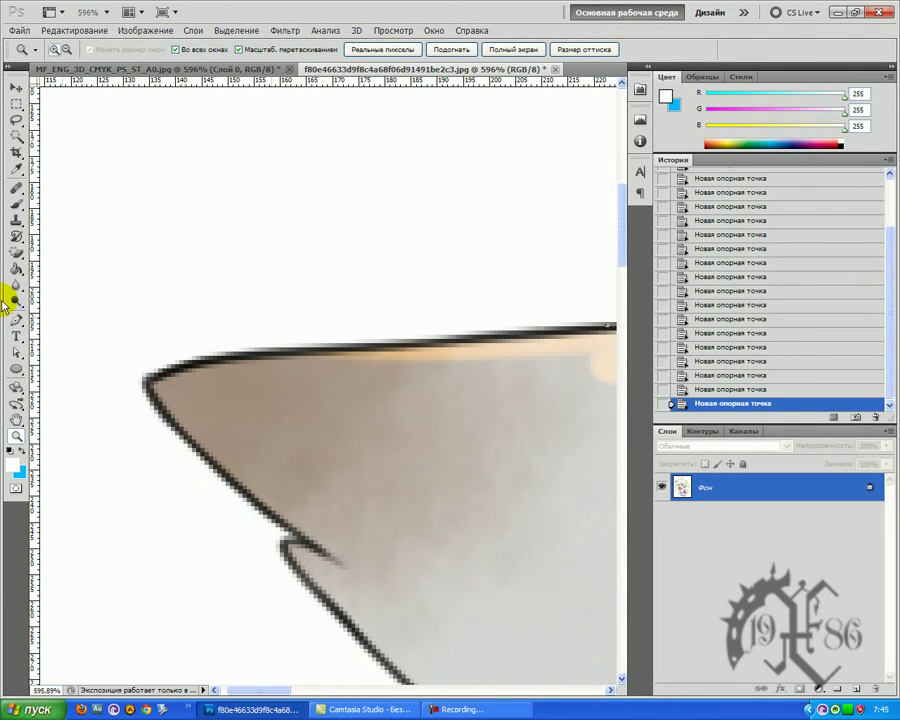
left_click(17, 321)
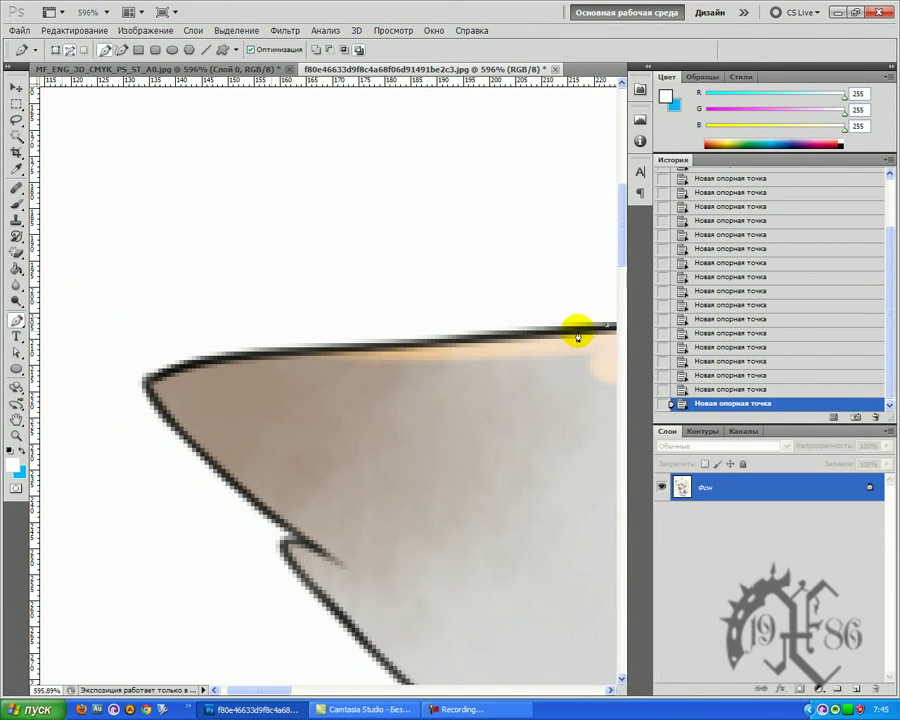
left_click(489, 336)
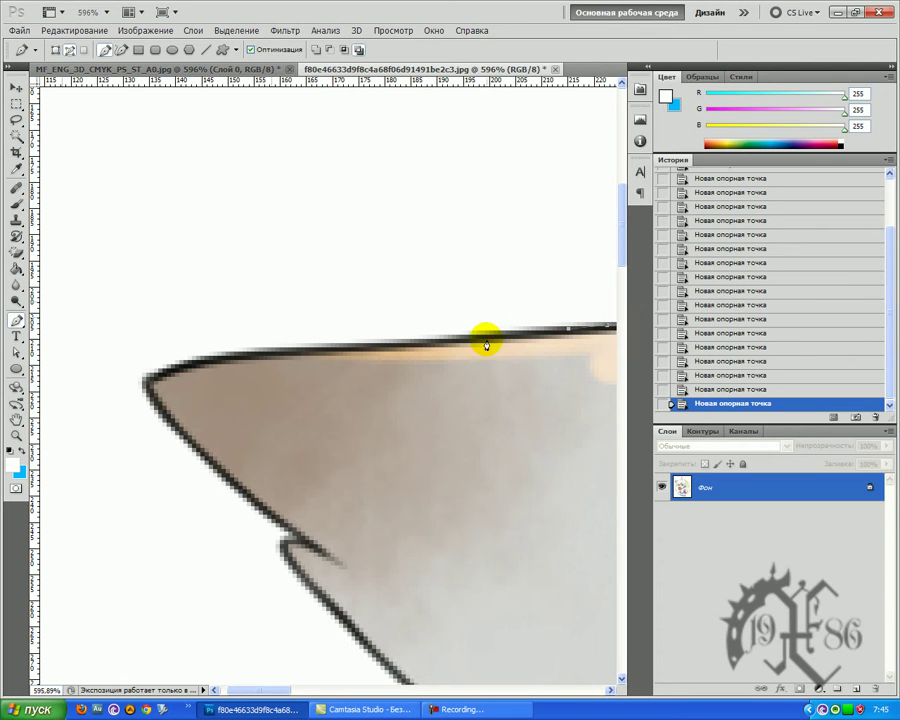
left_click(484, 337)
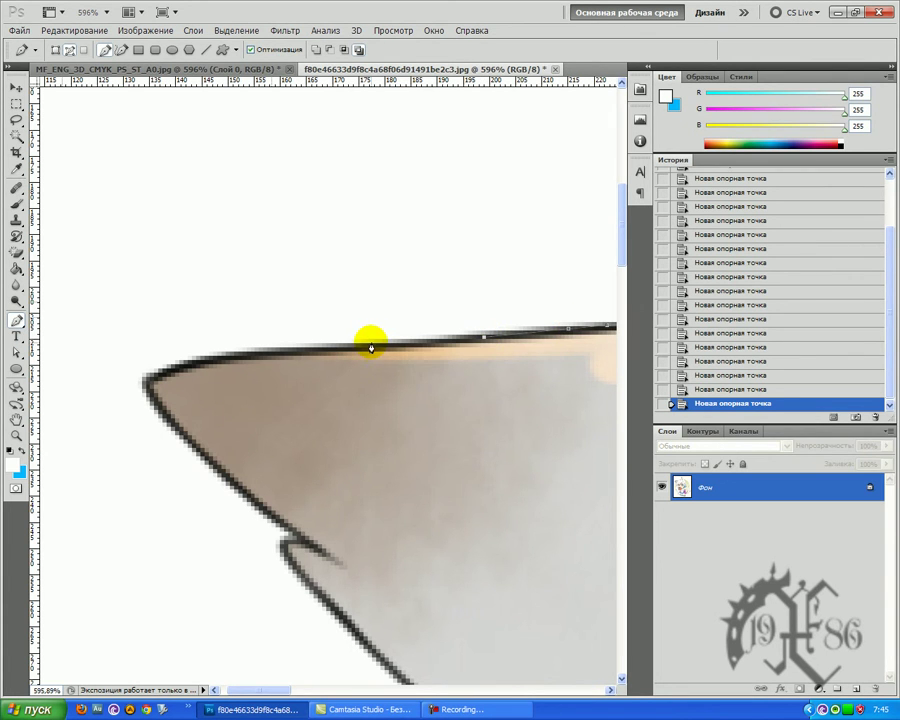
left_click(273, 347)
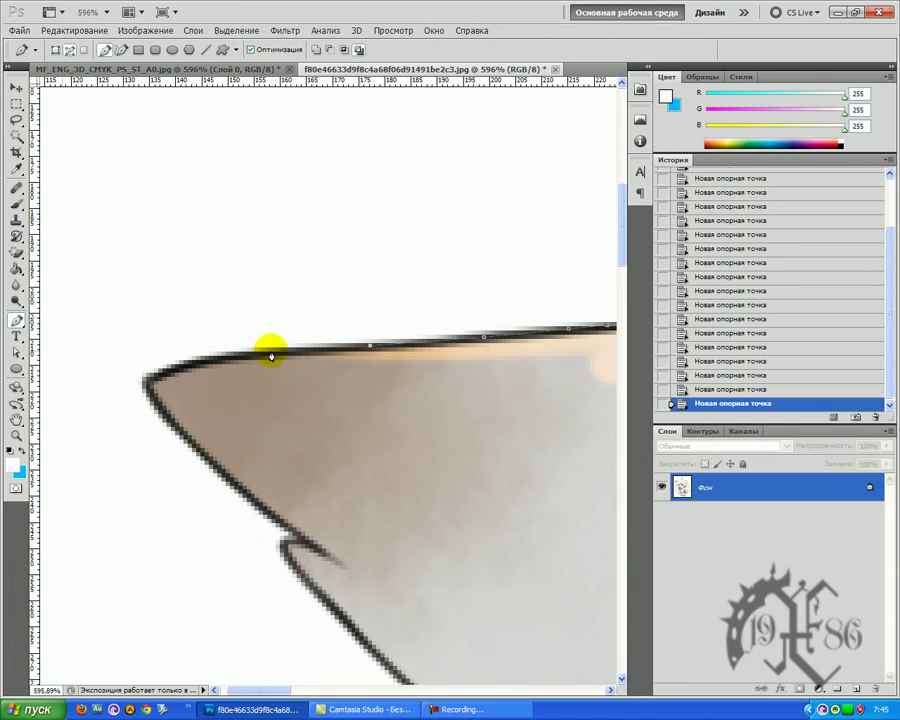
left_click(204, 362)
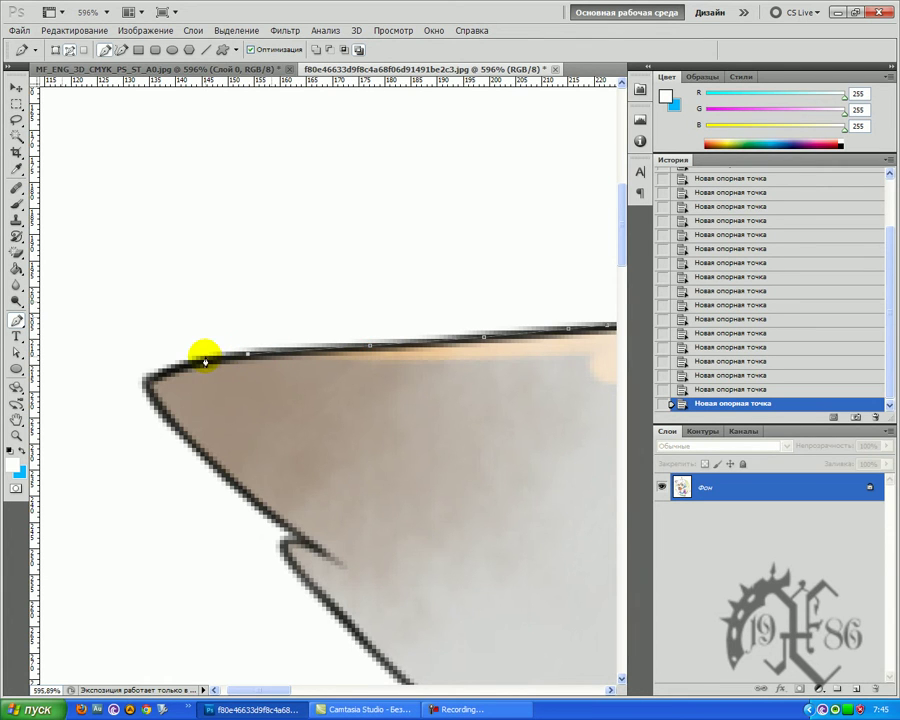
Trace around the second ear's pointed tip and down its slanted lower edge into the small notch.
left_click(163, 369)
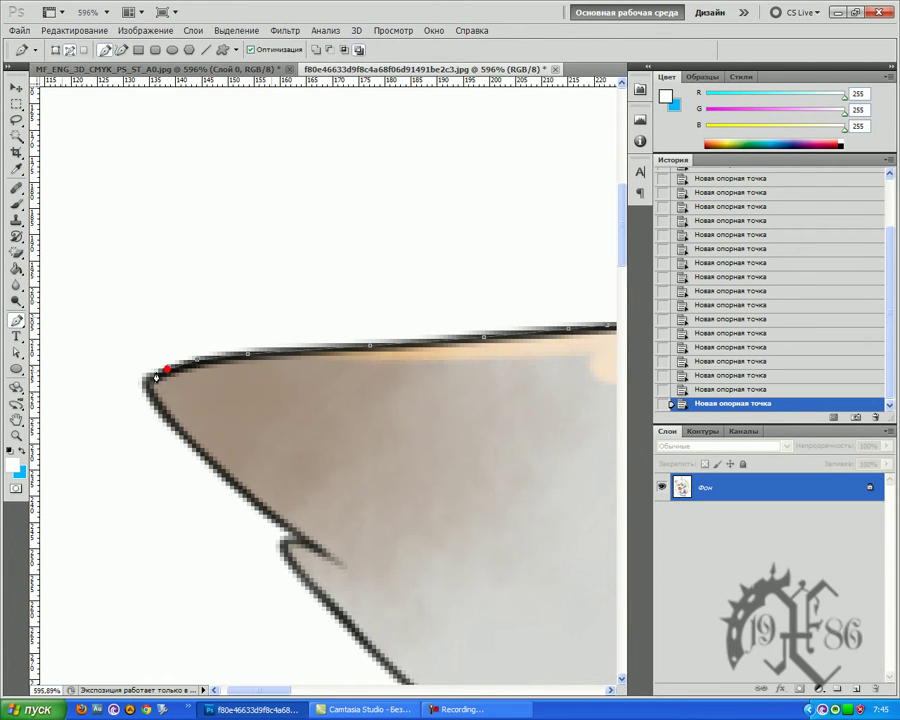
left_click(147, 385)
left_click(149, 398)
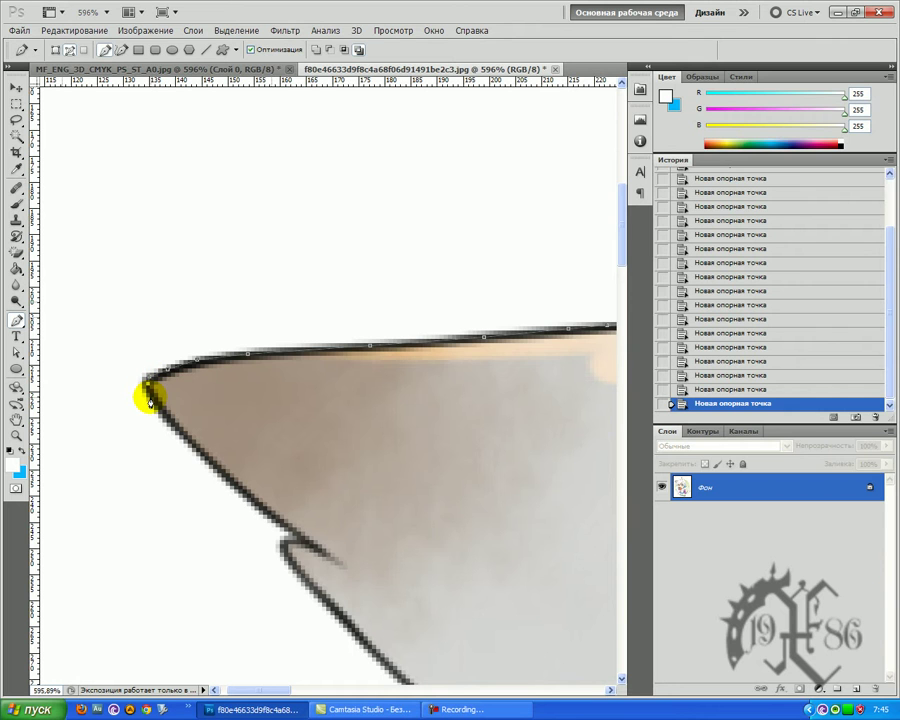
left_click(167, 425)
left_click(200, 459)
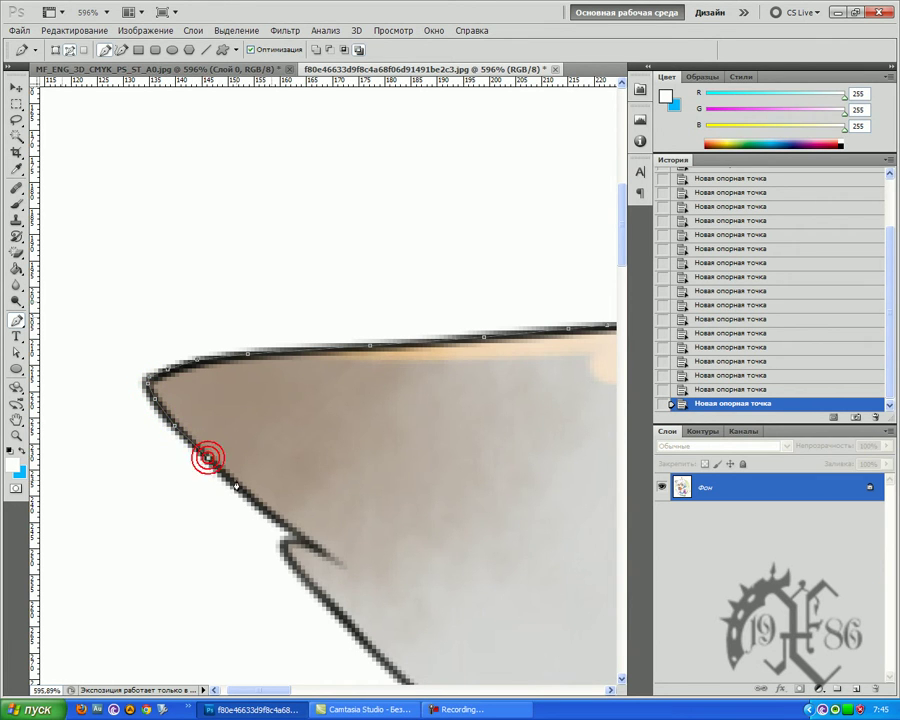
left_click(244, 500)
left_click(280, 527)
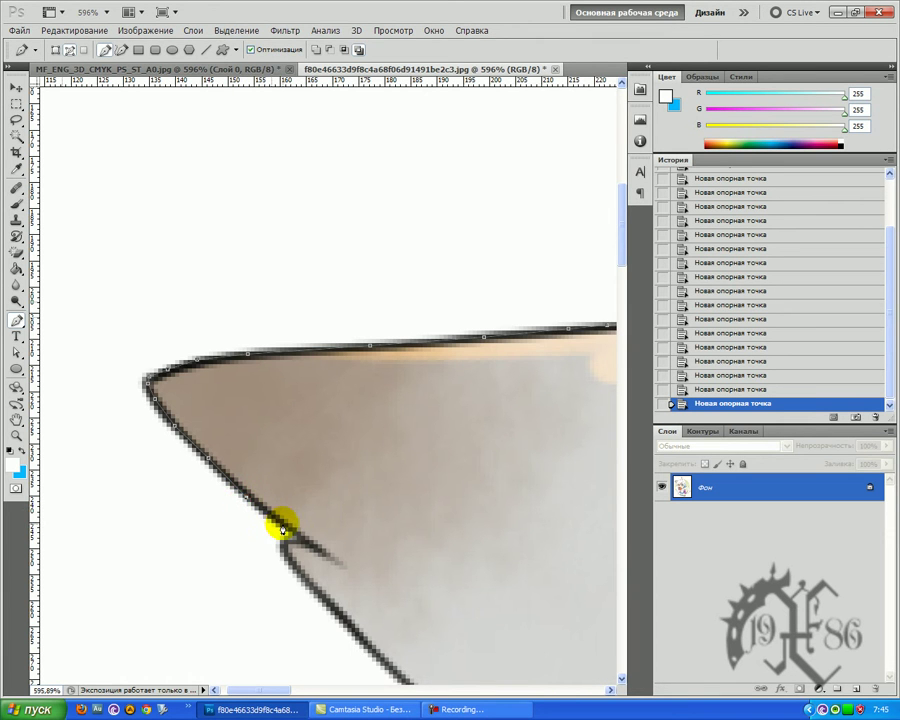
left_click(305, 545)
Trace around the small tuft below the notch and down the ear's lower edge to where it meets the hair.
scroll(305, 545, "down", 5)
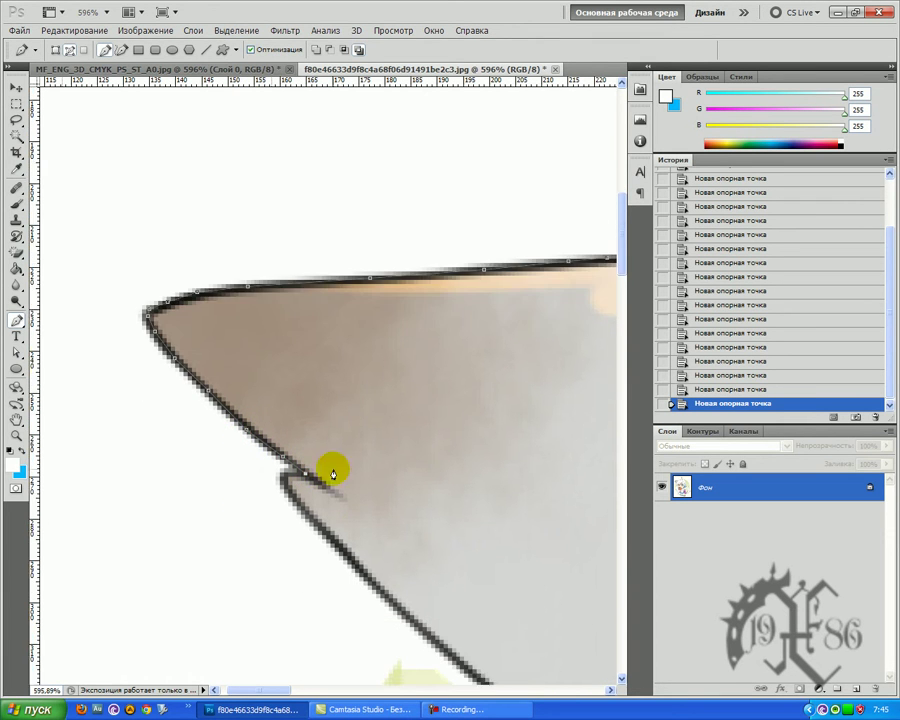
scroll(434, 341, "down", 1)
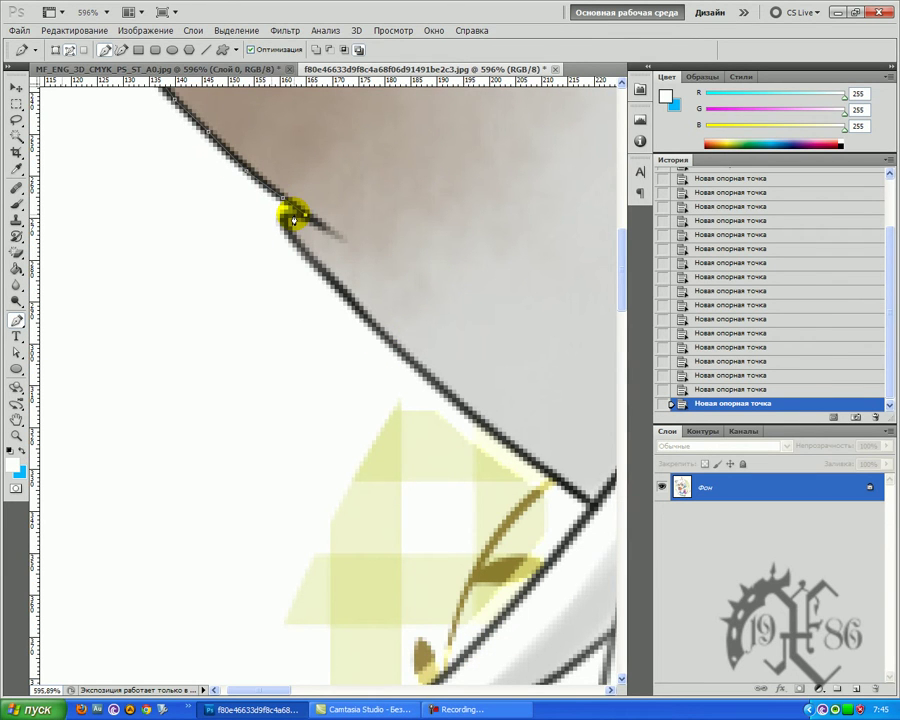
left_click(282, 222)
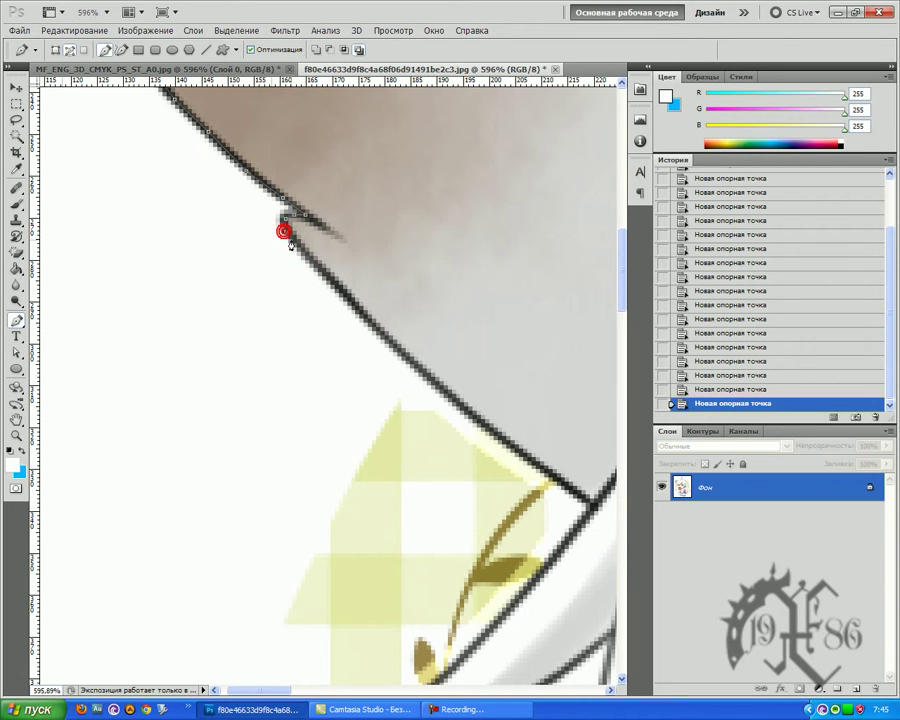
left_click(297, 249)
left_click(399, 357)
left_click(484, 428)
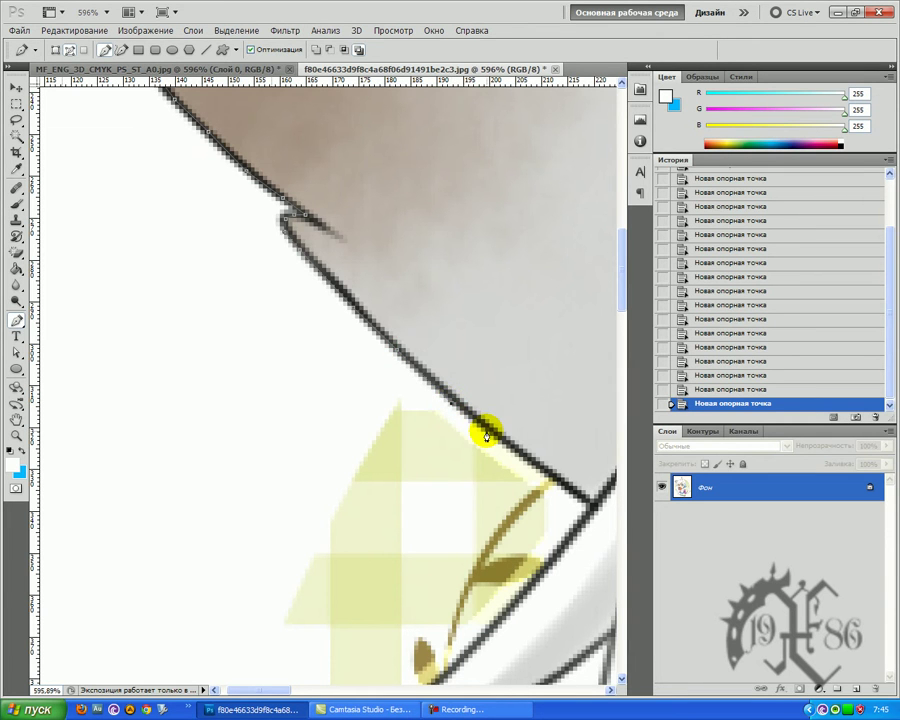
left_click(519, 456)
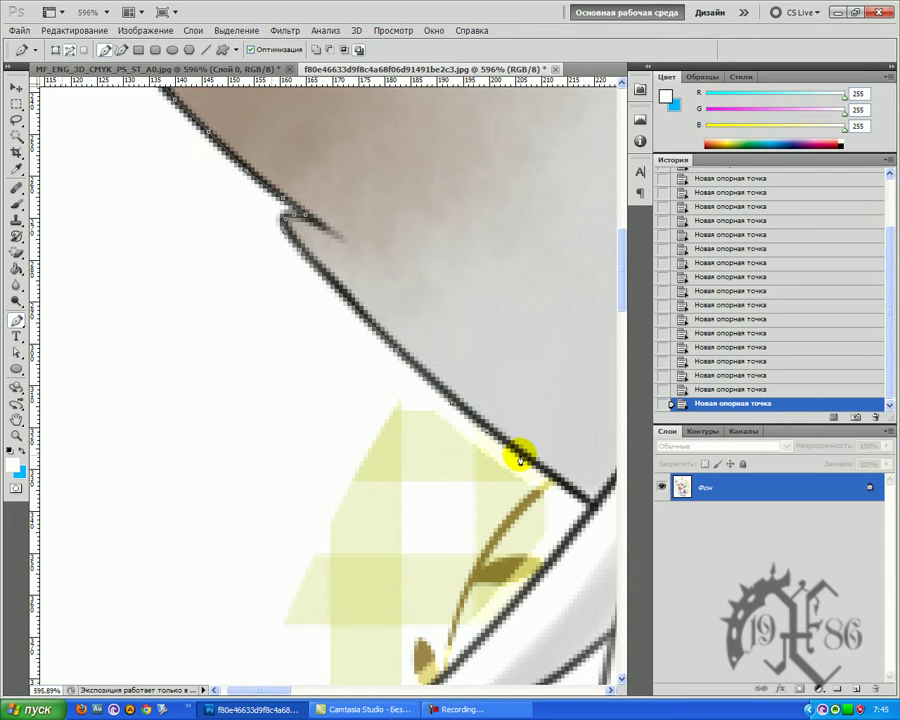
left_click(571, 495)
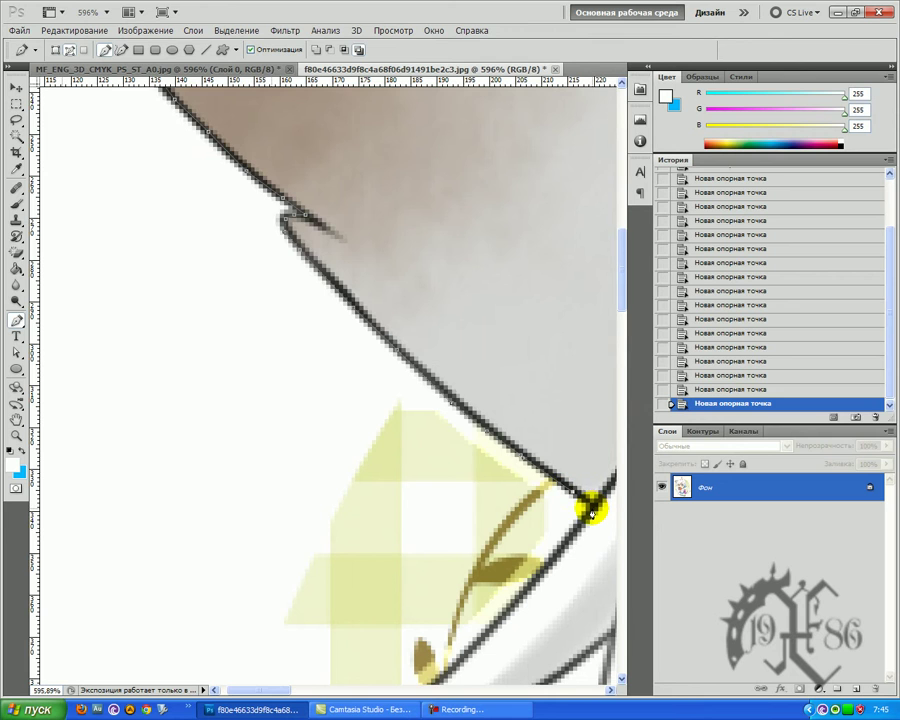
Trace the upper edge of the pointed hair strand from the ear's base, past the golden vine, to its tip.
scroll(590, 510, "down", 6)
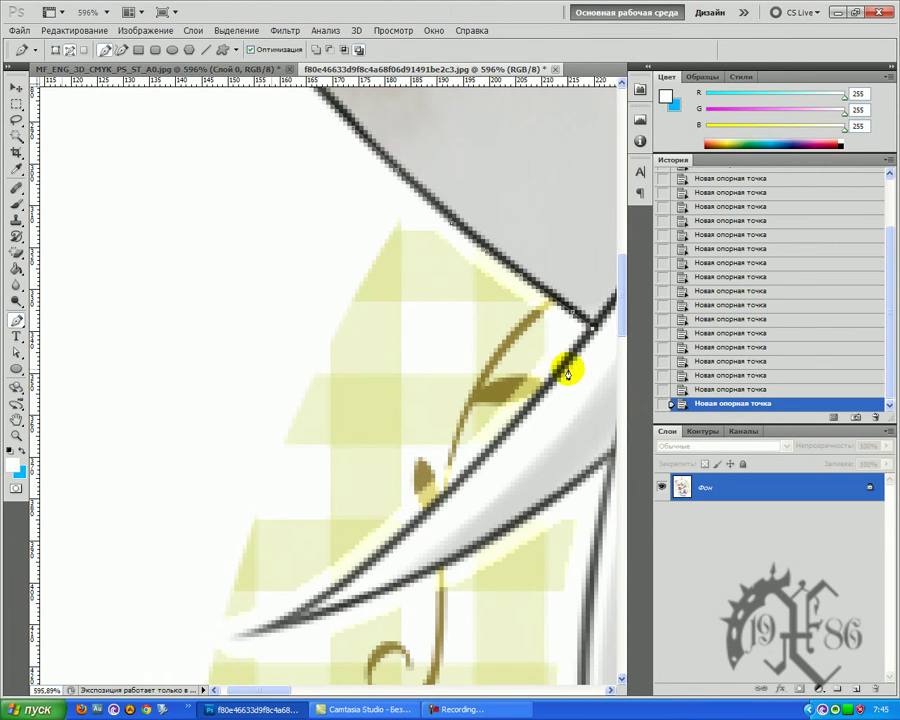
left_click(557, 372)
left_click(503, 430)
left_click(450, 481)
left_click(378, 561)
left_click(368, 566)
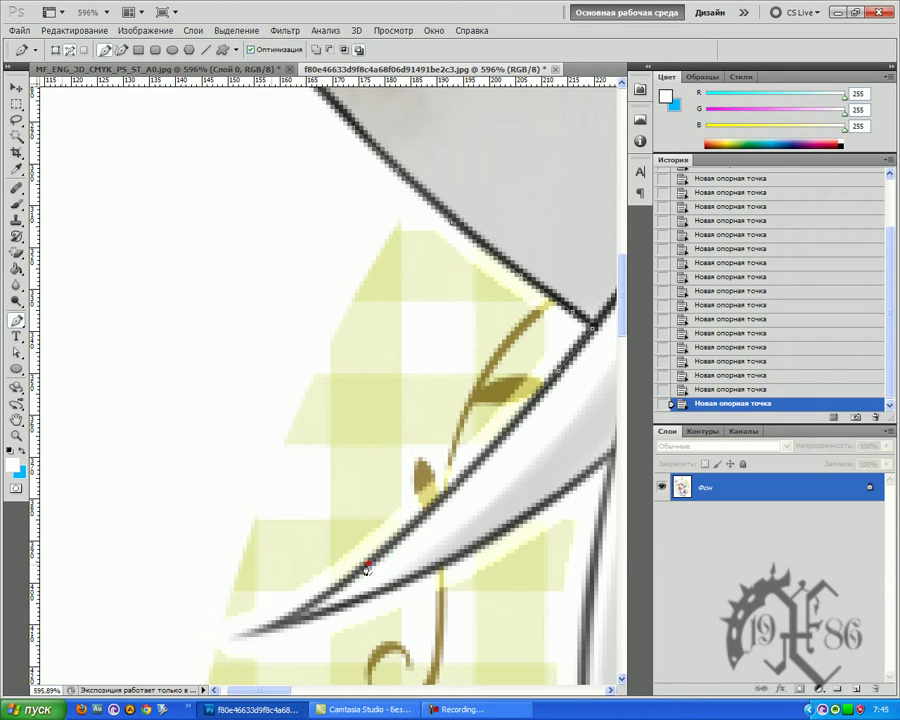
left_click(300, 611)
left_click(255, 631)
Undo the last anchor point and retrace closely from the strand's tip along the start of its lower edge.
left_click(381, 594)
key("ctrl+z")
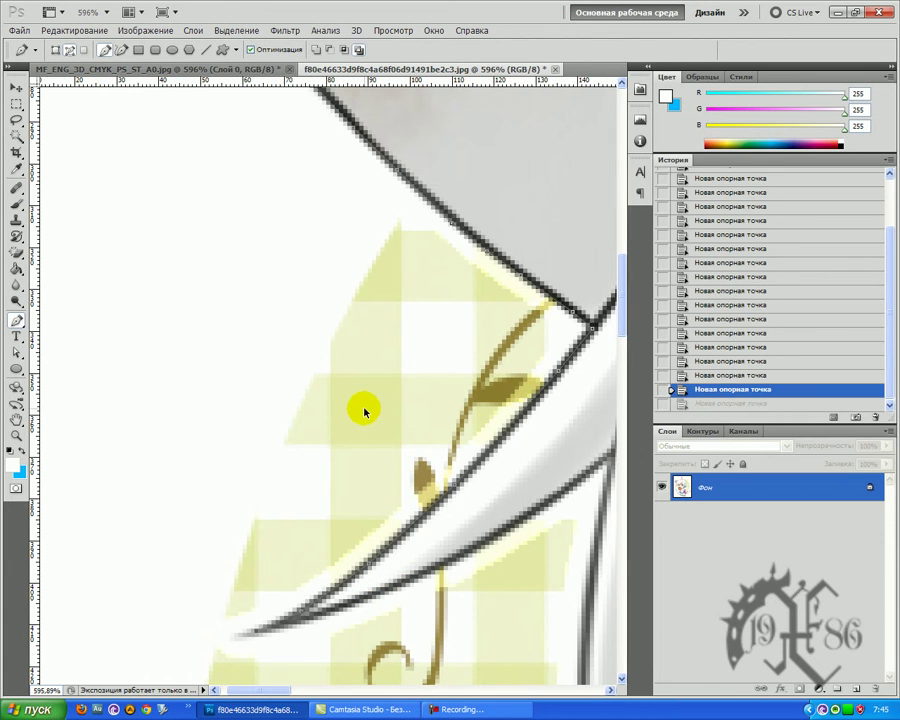
key("z")
left_click_drag(308, 655, 374, 650)
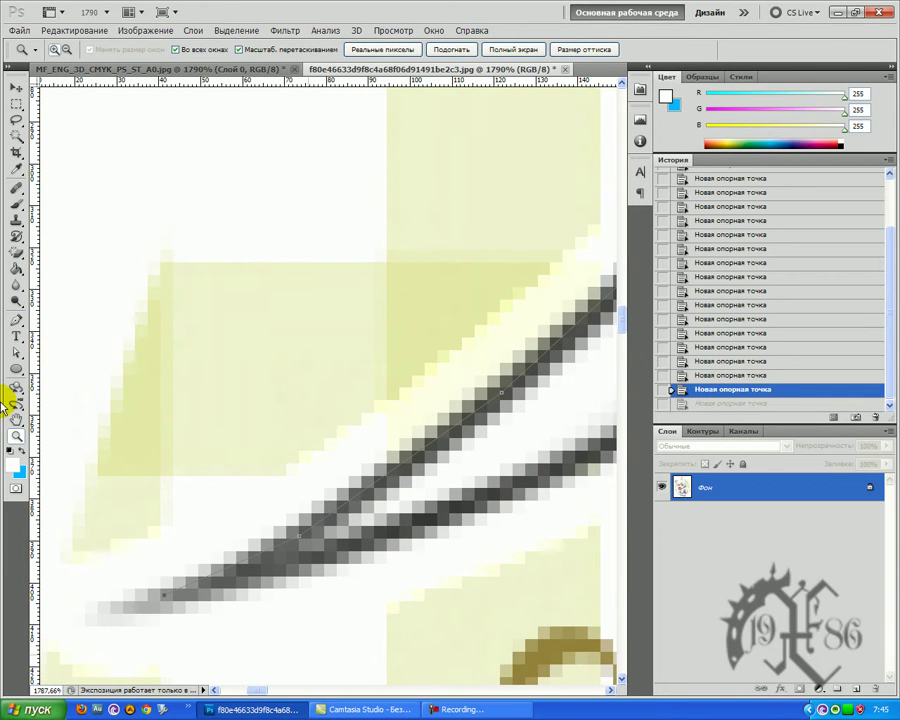
left_click(16, 320)
left_click(309, 573)
left_click(406, 530)
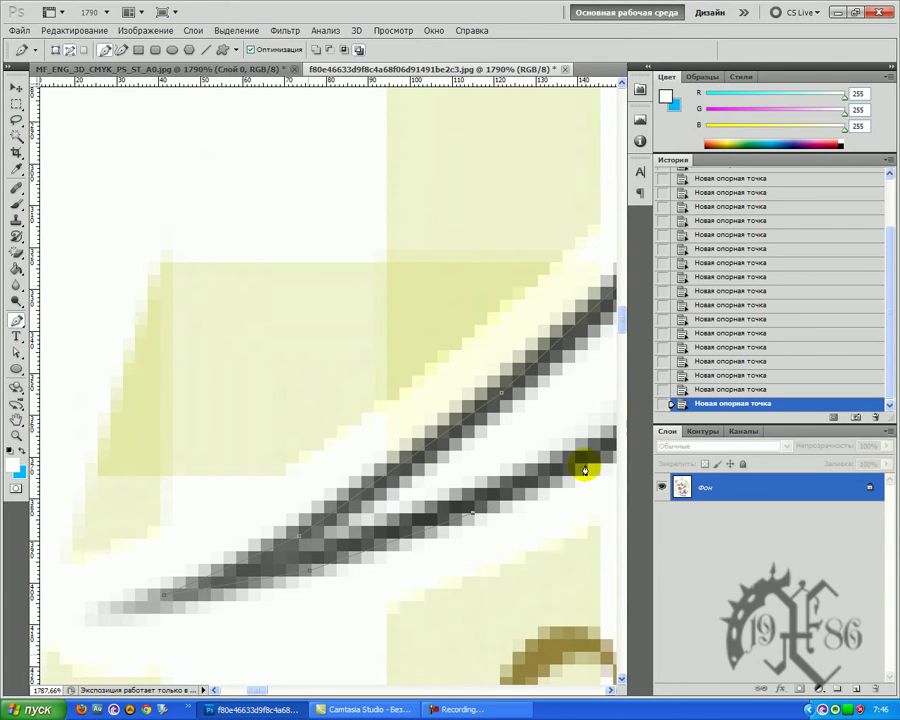
Continue the path along the pointed hair strand's lower edge to the corner where it meets the side hair.
key("z")
left_click_drag(610, 446, 476, 498)
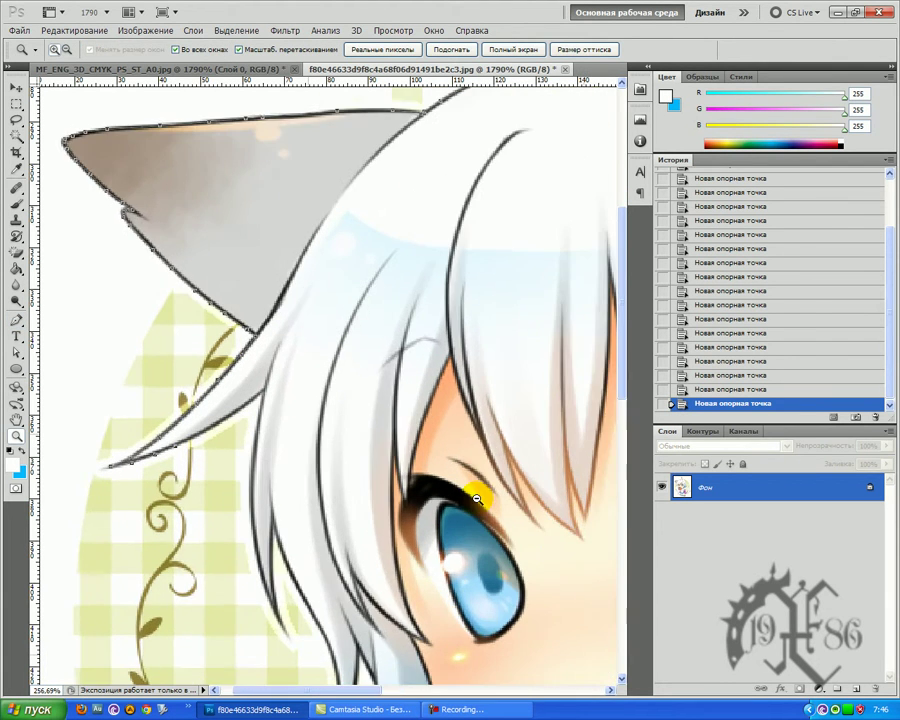
left_click_drag(200, 474, 290, 452)
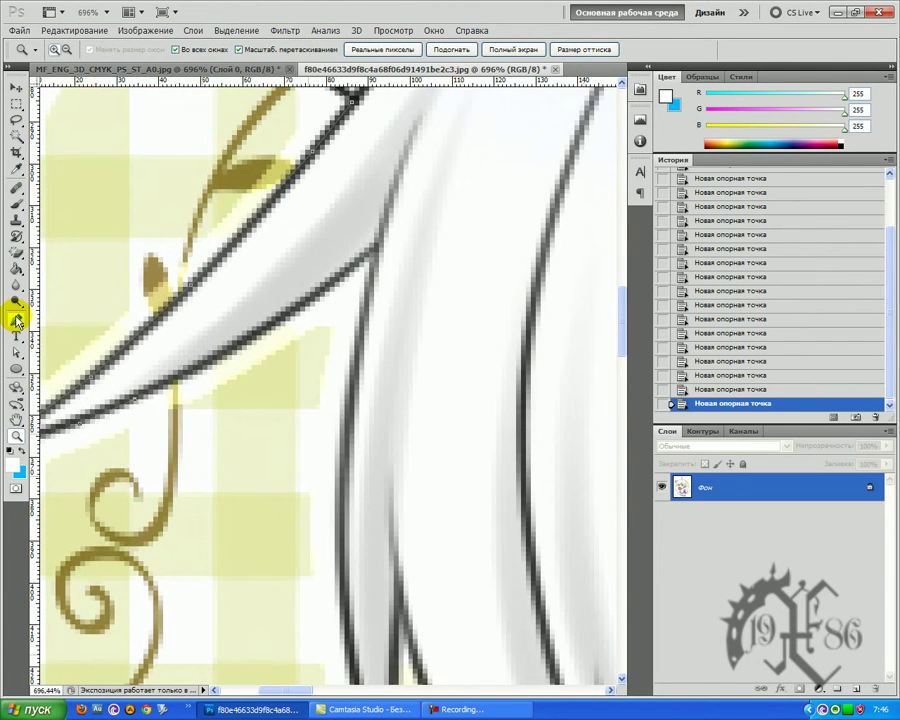
left_click(16, 320)
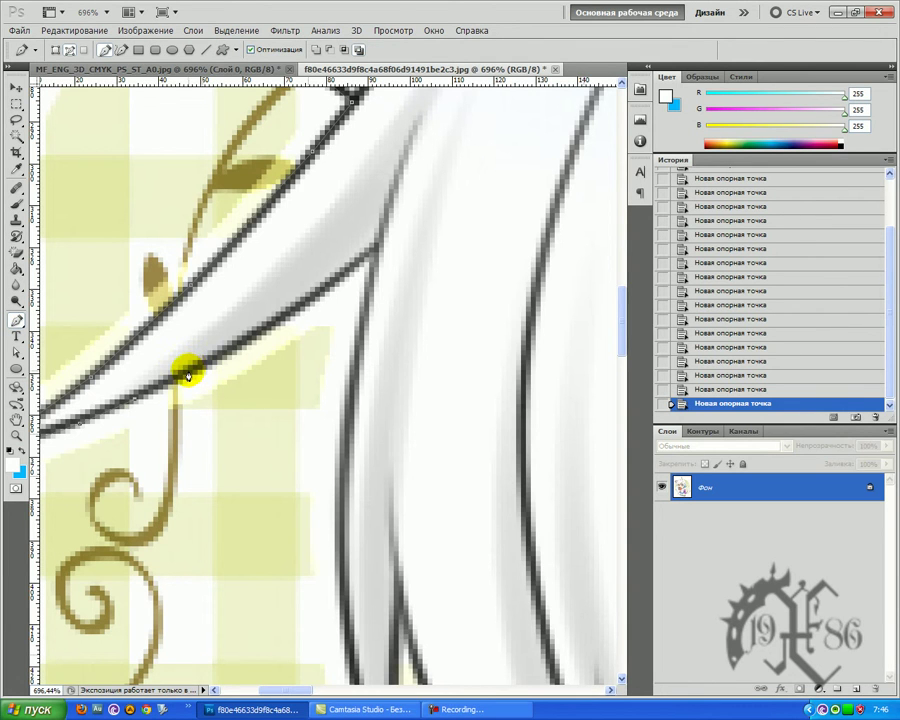
left_click(247, 342)
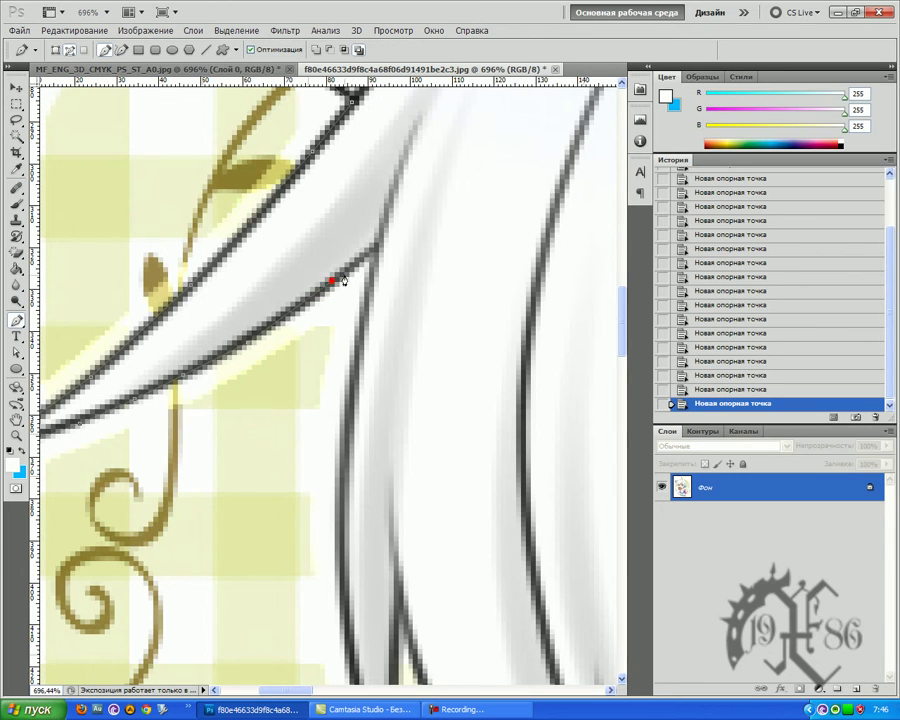
left_click(373, 250)
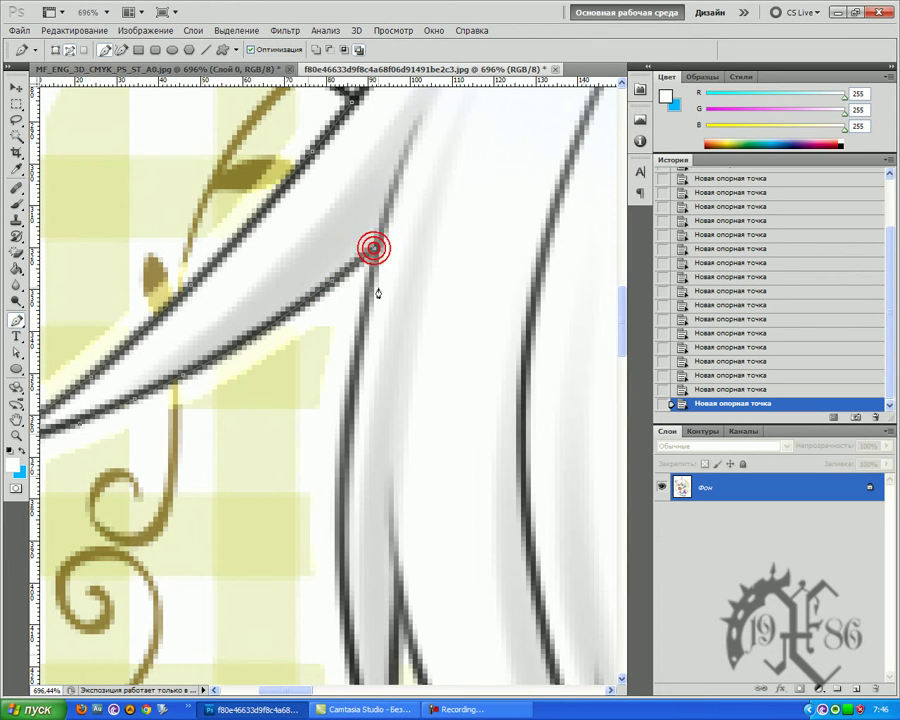
Trace from that corner down the outer edge of the side hair strand to its narrow tip.
scroll(354, 341, "down", 3)
left_click(345, 350)
scroll(345, 350, "down", 3)
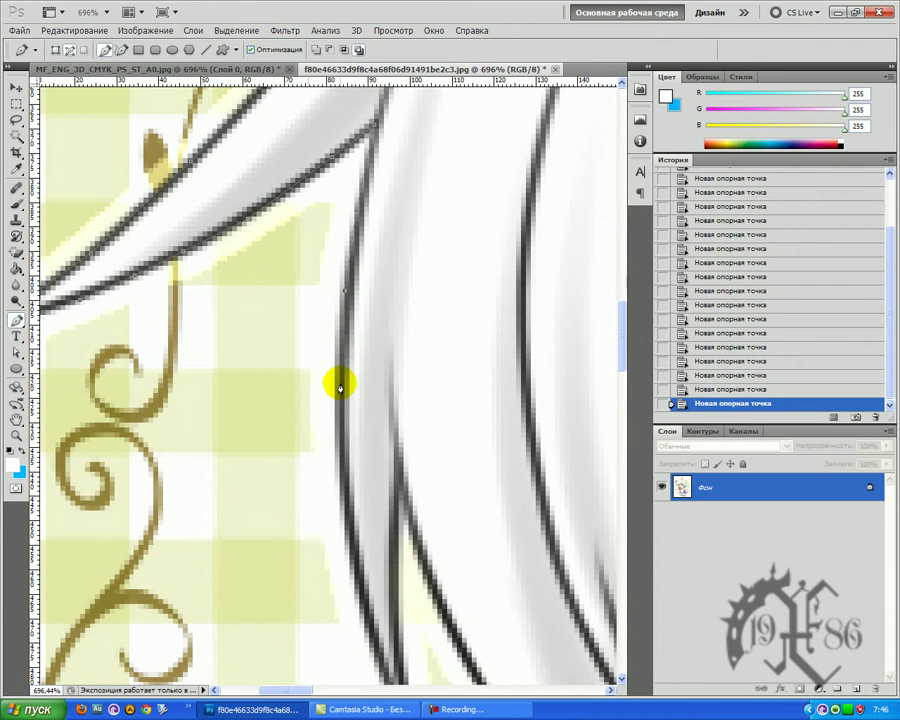
scroll(340, 392, "down", 5)
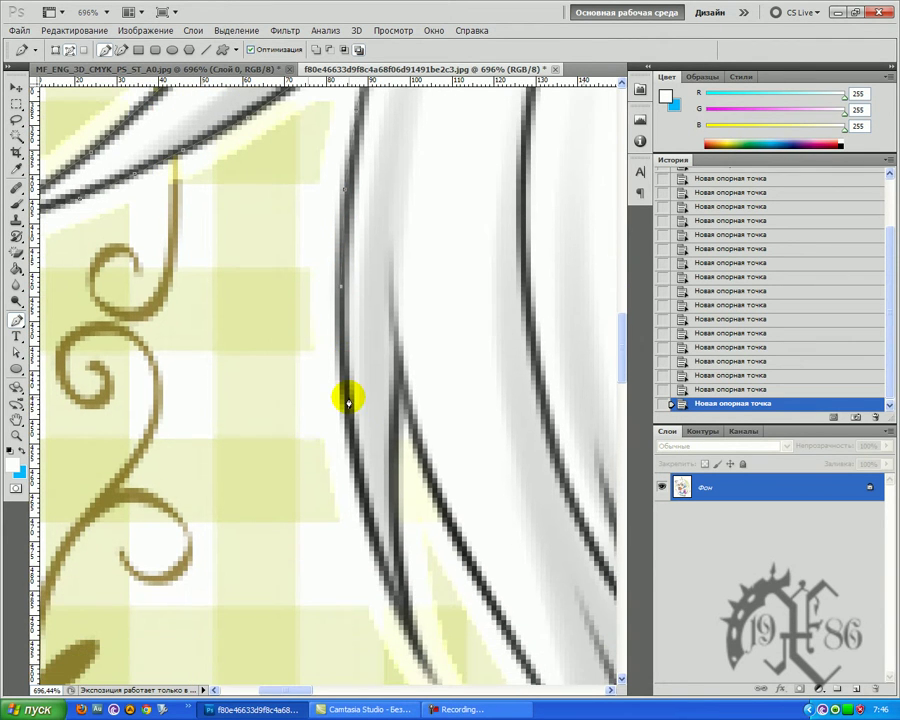
scroll(341, 400, "down", 4)
left_click(354, 401)
scroll(352, 398, "down", 3)
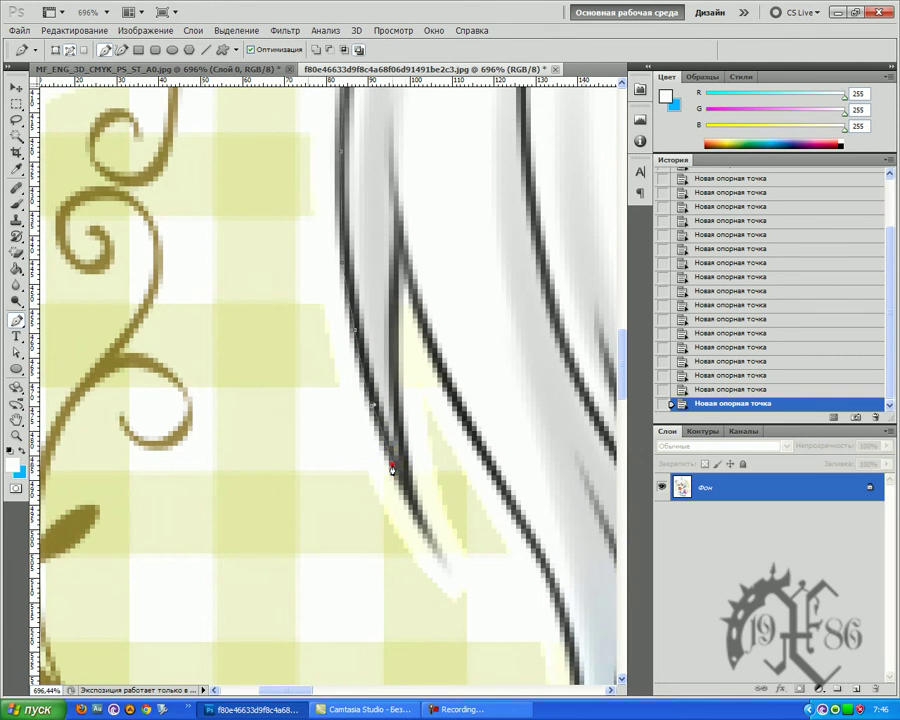
left_click(412, 516)
left_click(436, 547)
Trace back up the inner edge of the side strand from its tip to the fork with the neighbouring strand.
left_click(398, 427)
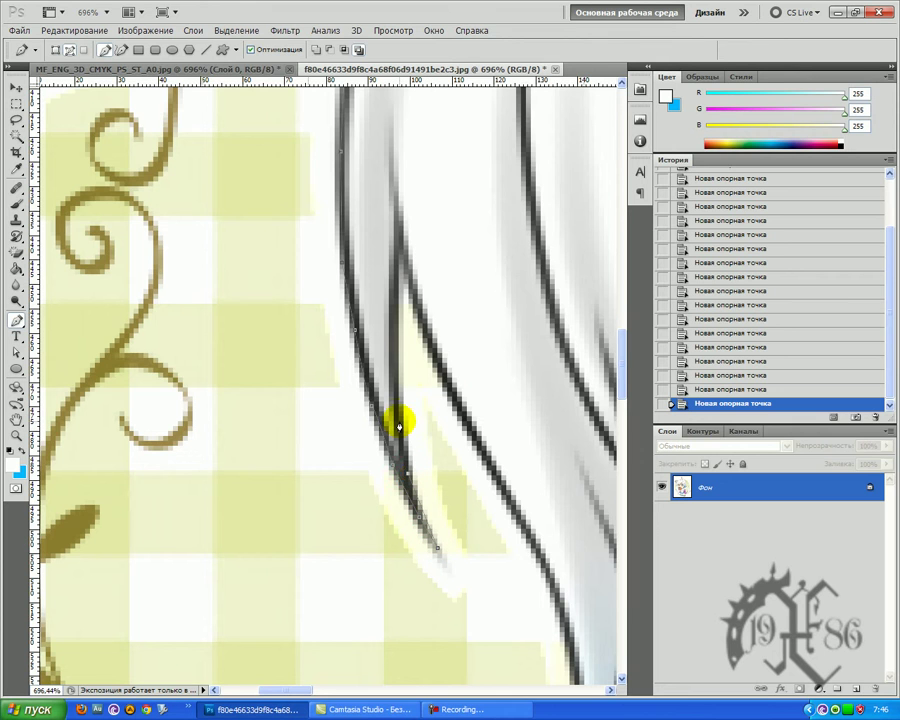
left_click(396, 368)
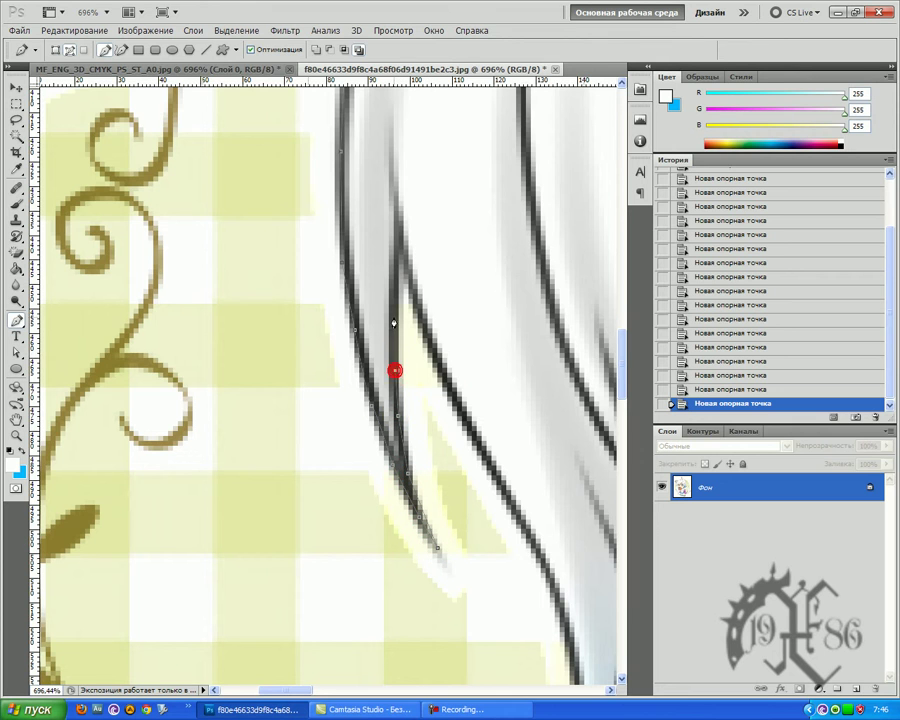
left_click(395, 253)
left_click(399, 218)
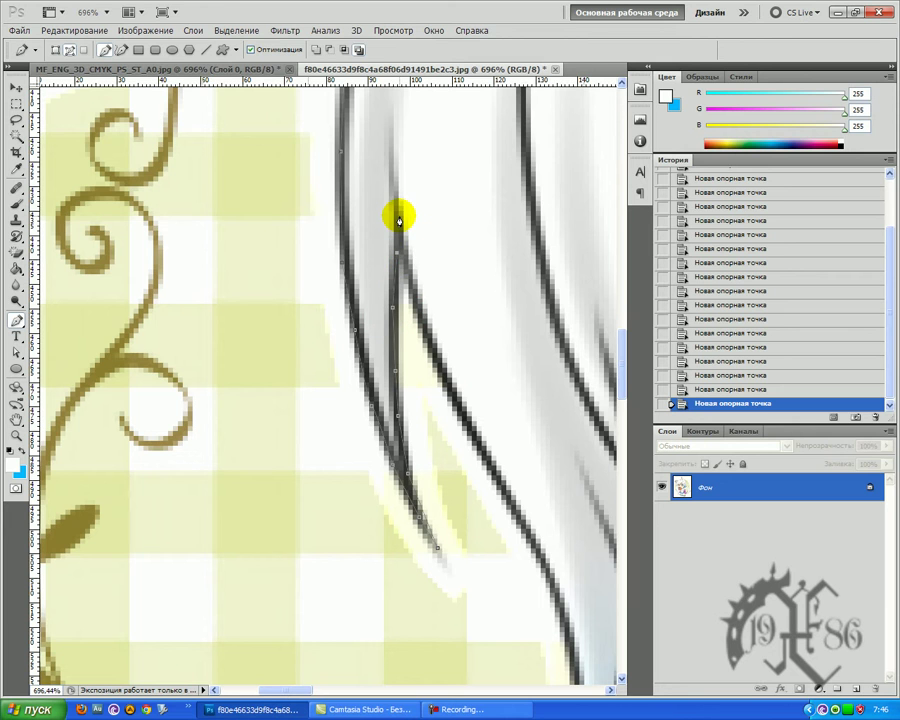
left_click(399, 217)
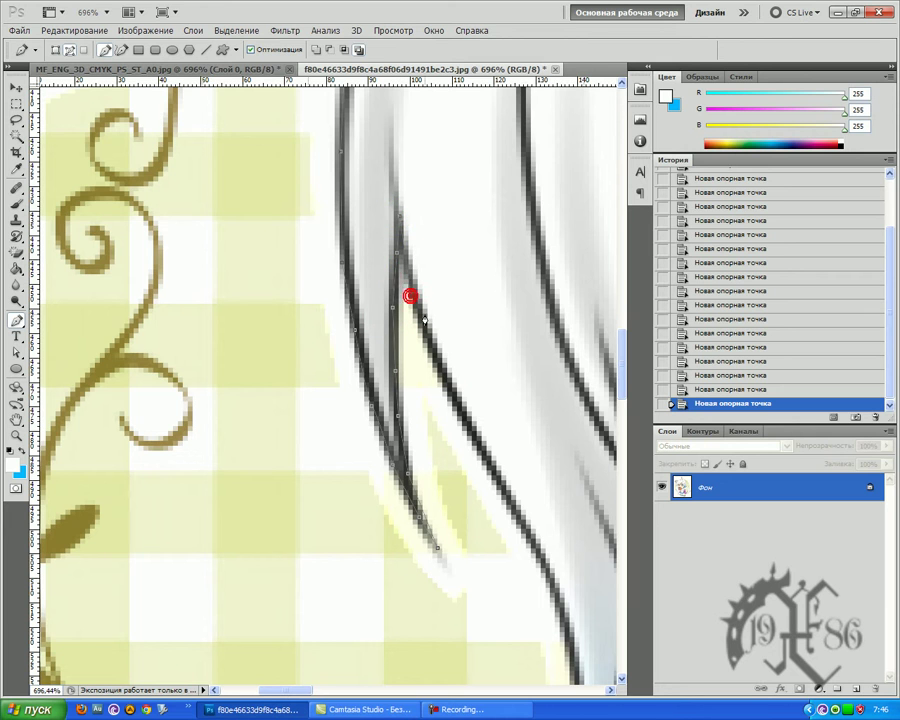
Trace from the fork down the upper part of the neighbouring hair strand's slanted outer edge.
left_click(430, 342)
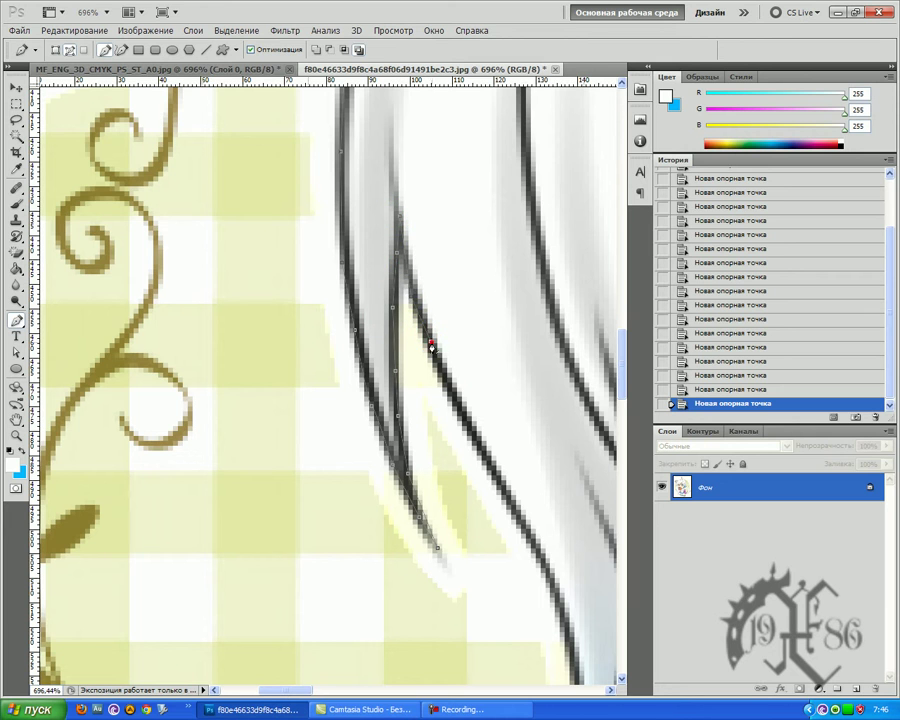
left_click(464, 425)
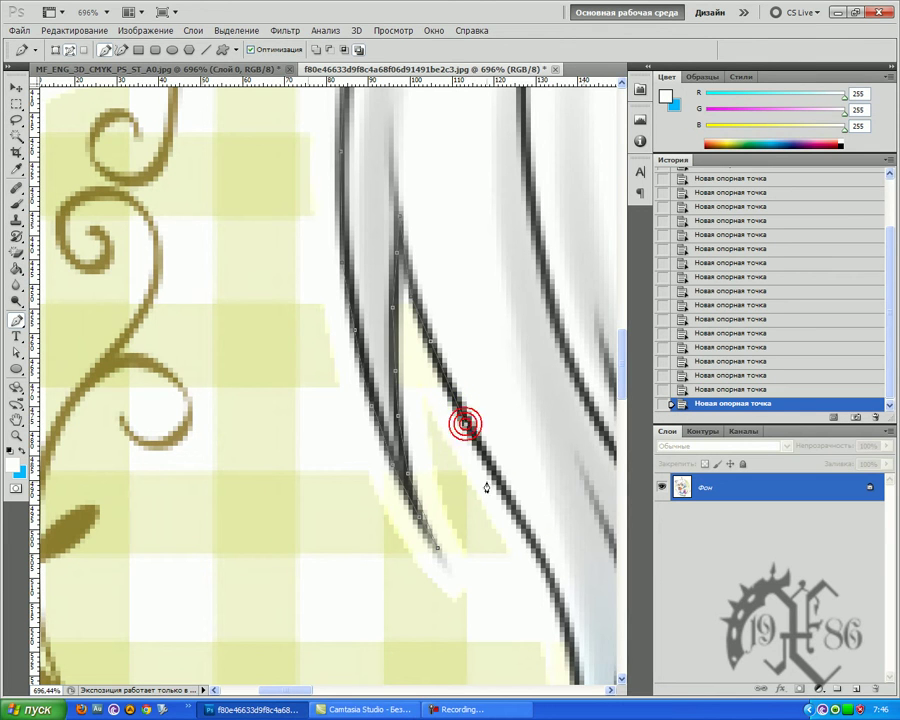
left_click(498, 482)
left_click(524, 531)
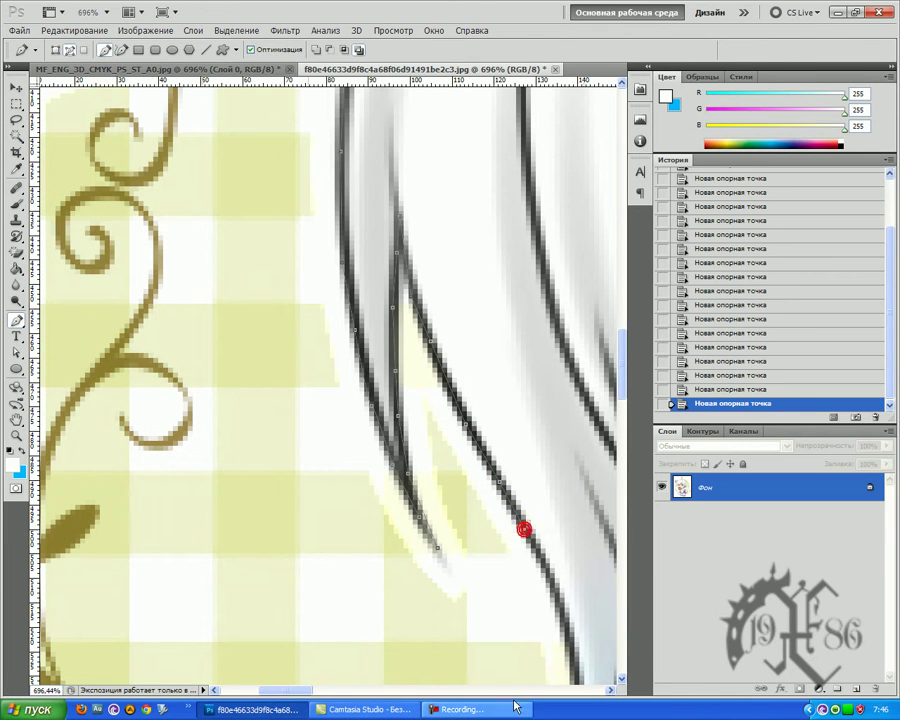
key("F9")
left_click(838, 657)
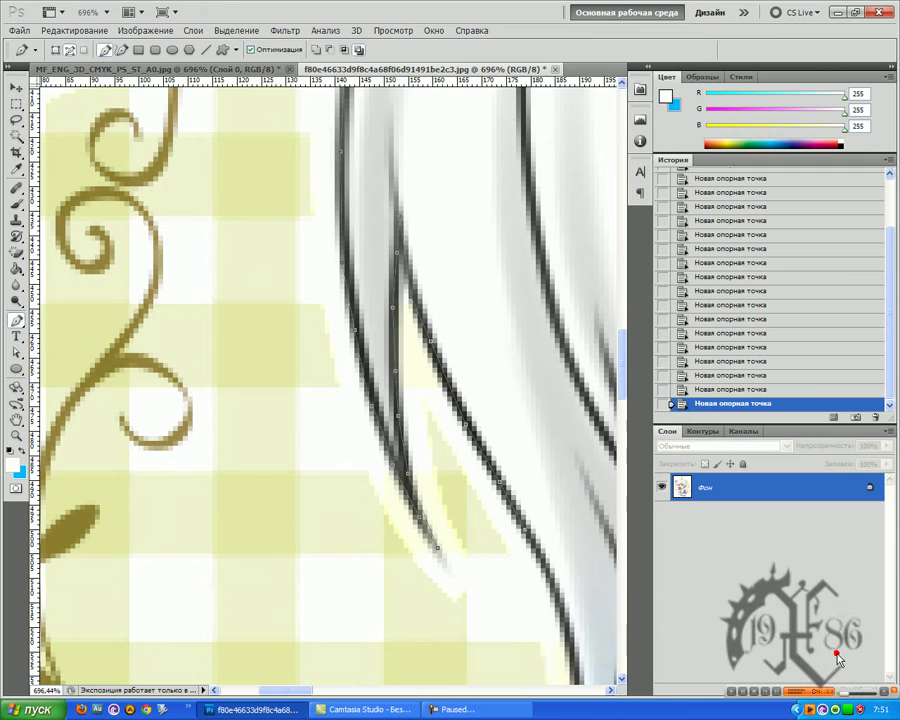
key("F9")
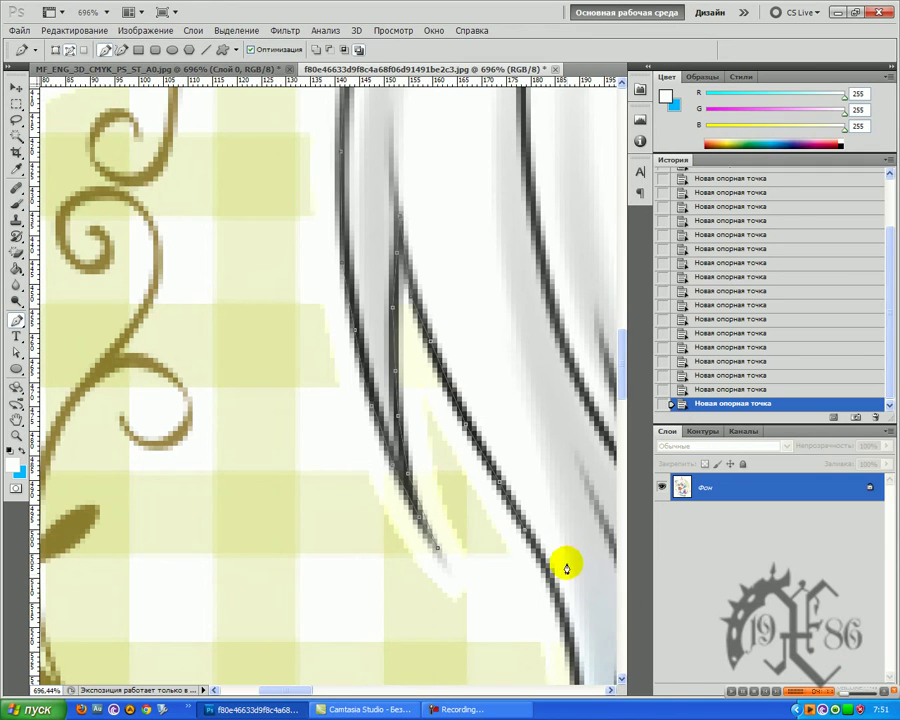
Continue tracing around the lower curve of the strand's outer edge to its pointed tip.
scroll(560, 580, "down", 3)
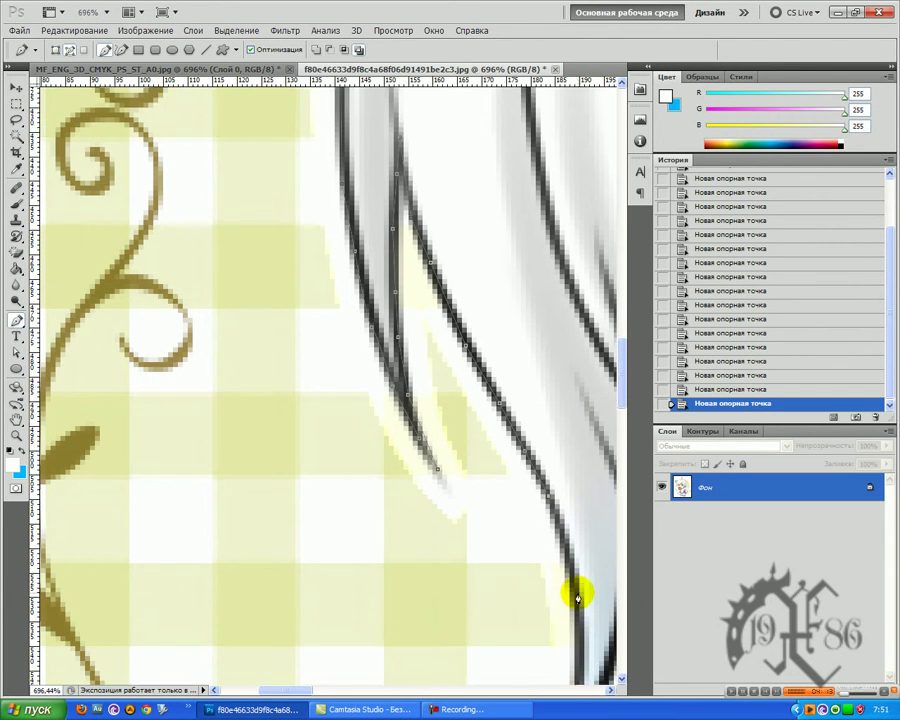
left_click(565, 477)
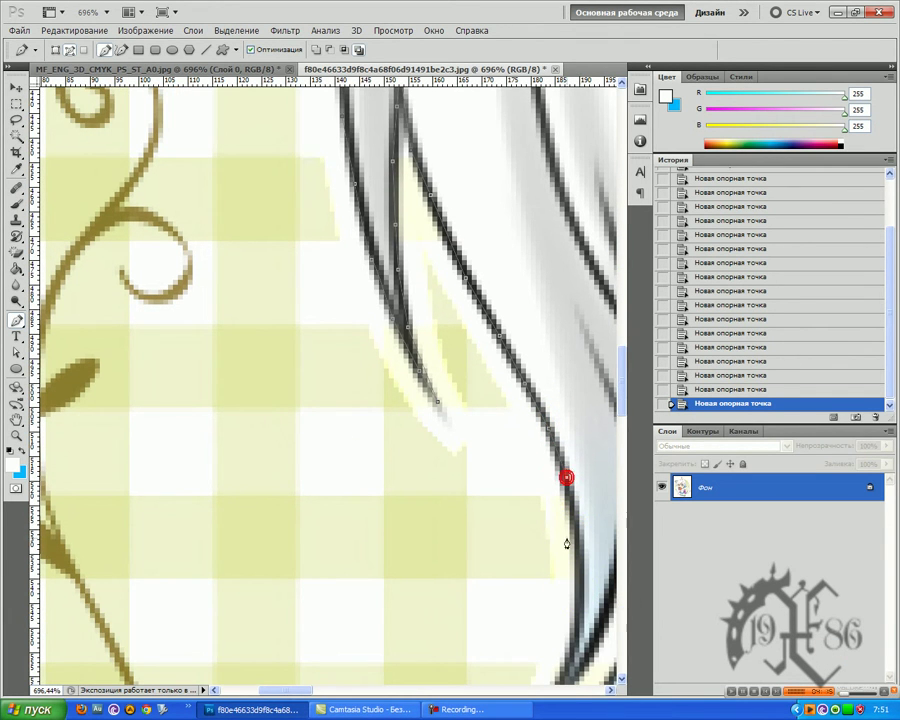
left_click(577, 554)
scroll(570, 560, "down", 1)
left_click(566, 586)
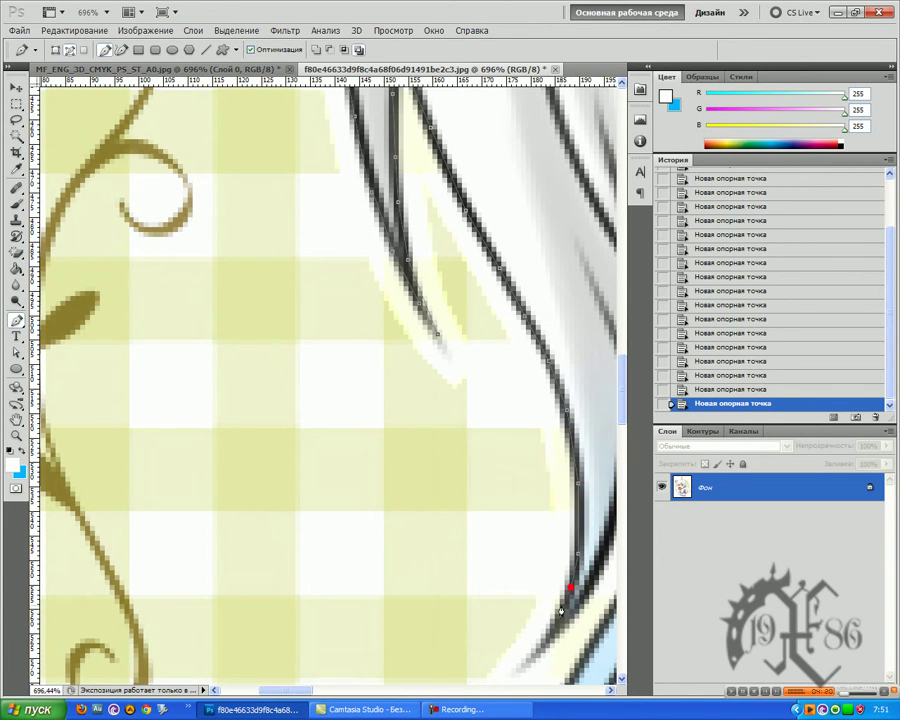
left_click(530, 662)
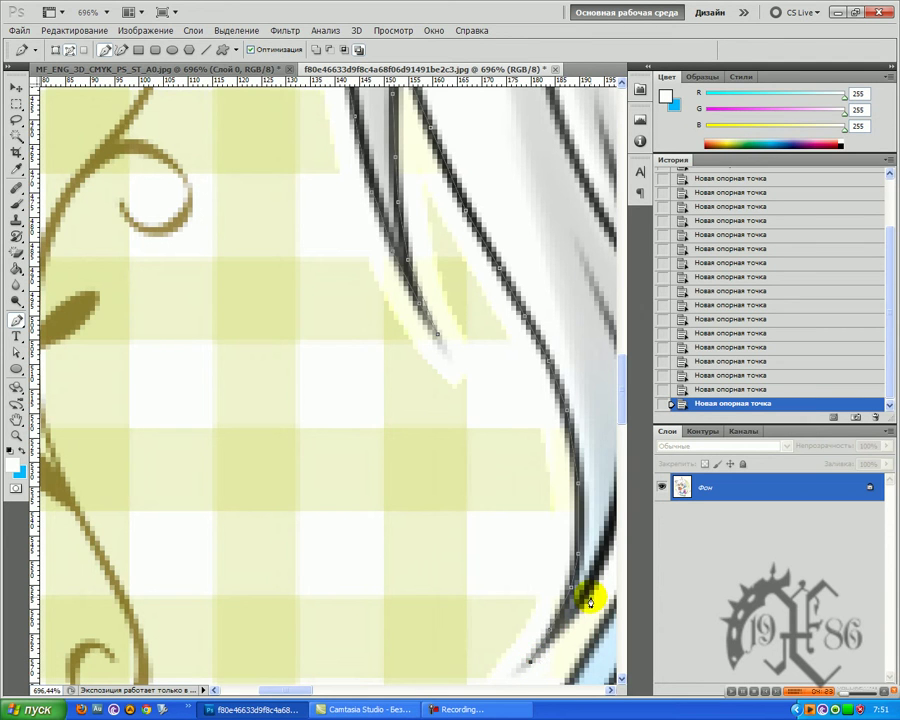
Trace from the tip up the strand's inner edge to the notch, and down the short slanted edge toward the blue strand.
left_click(581, 602)
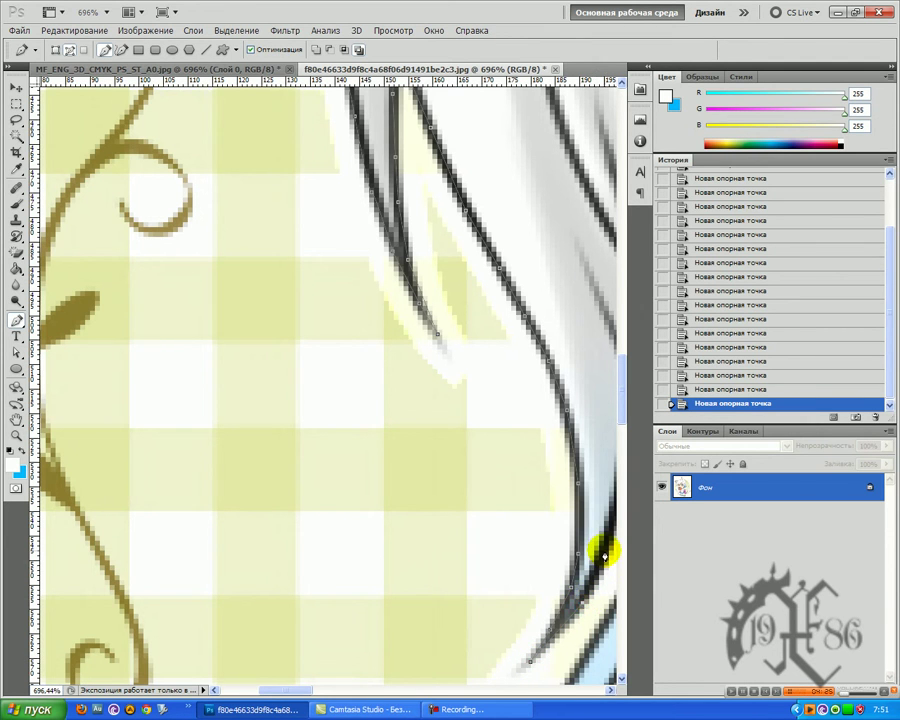
left_click_drag(257, 690, 323, 690)
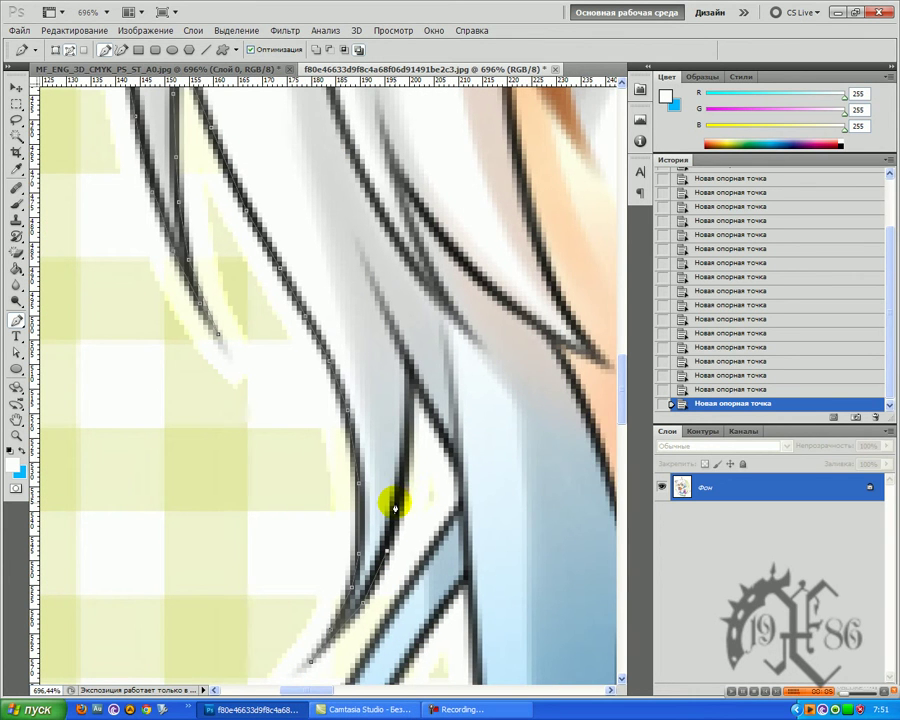
left_click(409, 373)
left_click(428, 411)
left_click(455, 476)
left_click(462, 492)
Undo the last anchor point and place a more precise one at the corner where the narrow blue strand begins.
left_click(458, 489)
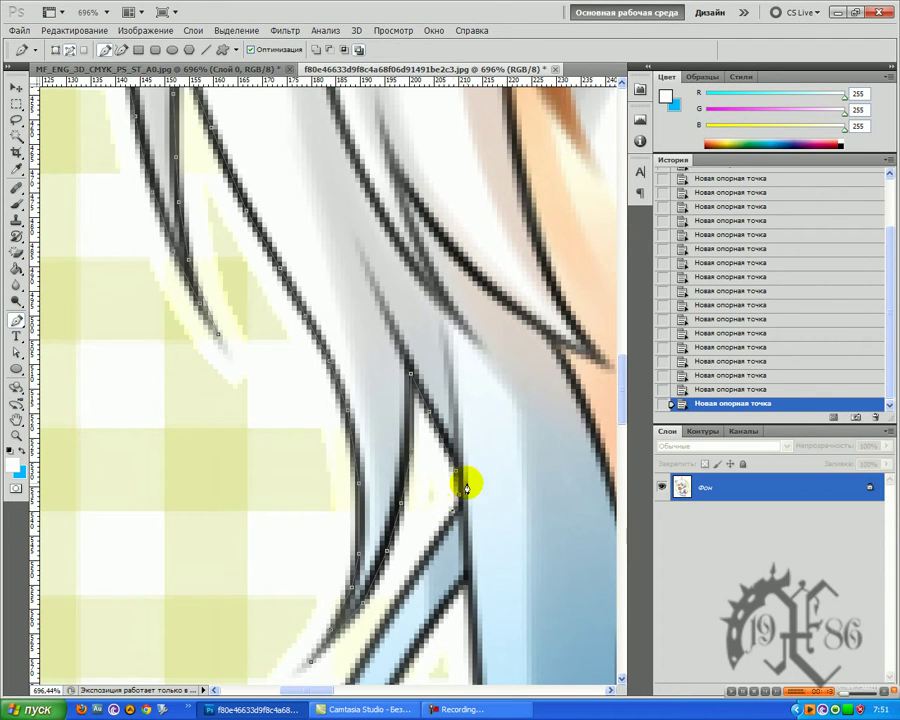
key("z")
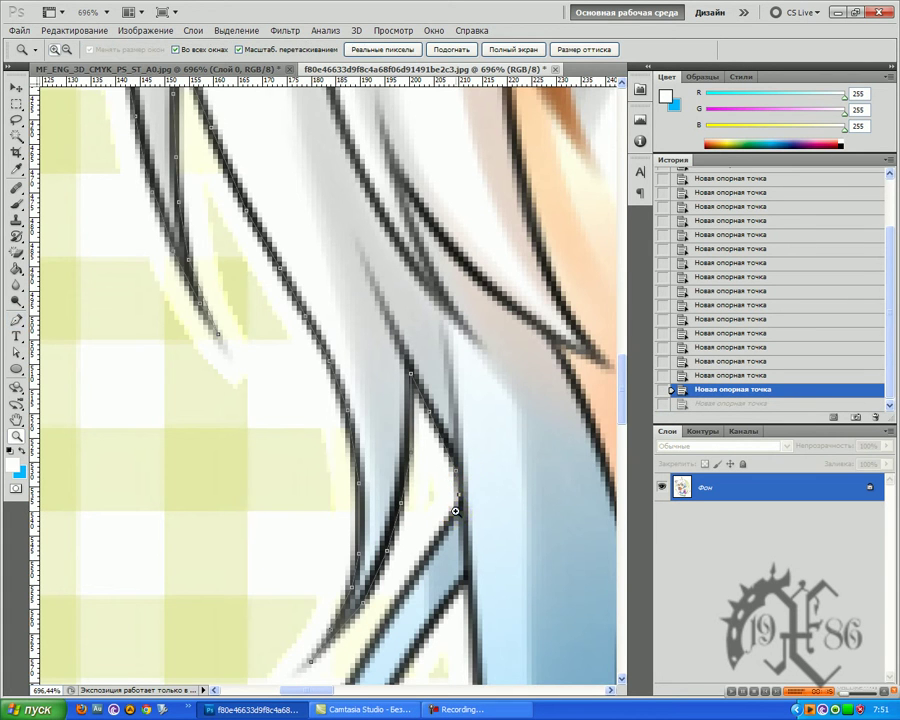
left_click(454, 507)
scroll(383, 496, "down", 3)
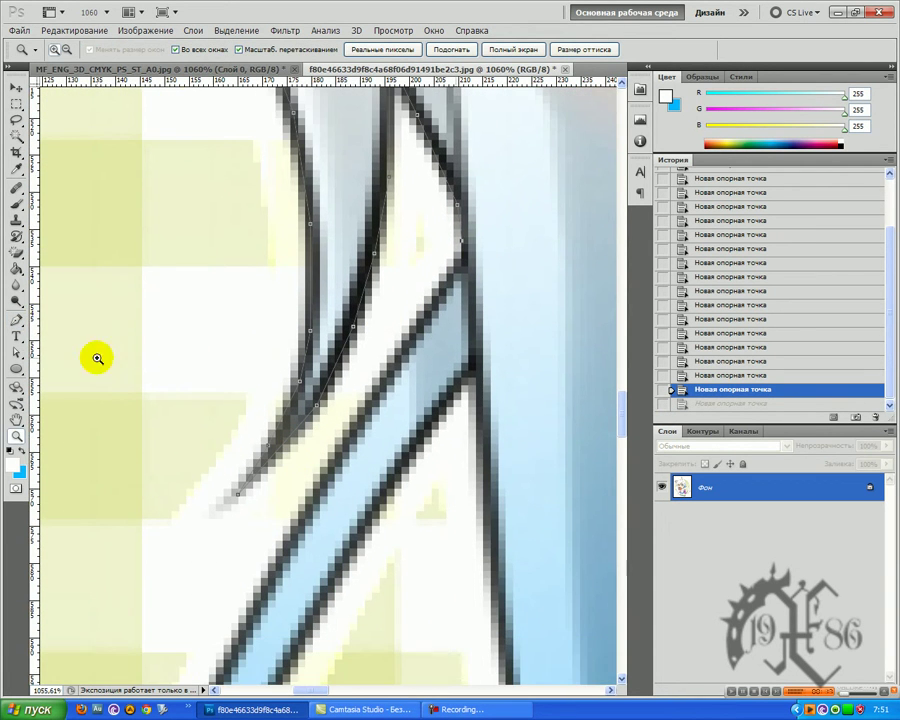
left_click(16, 319)
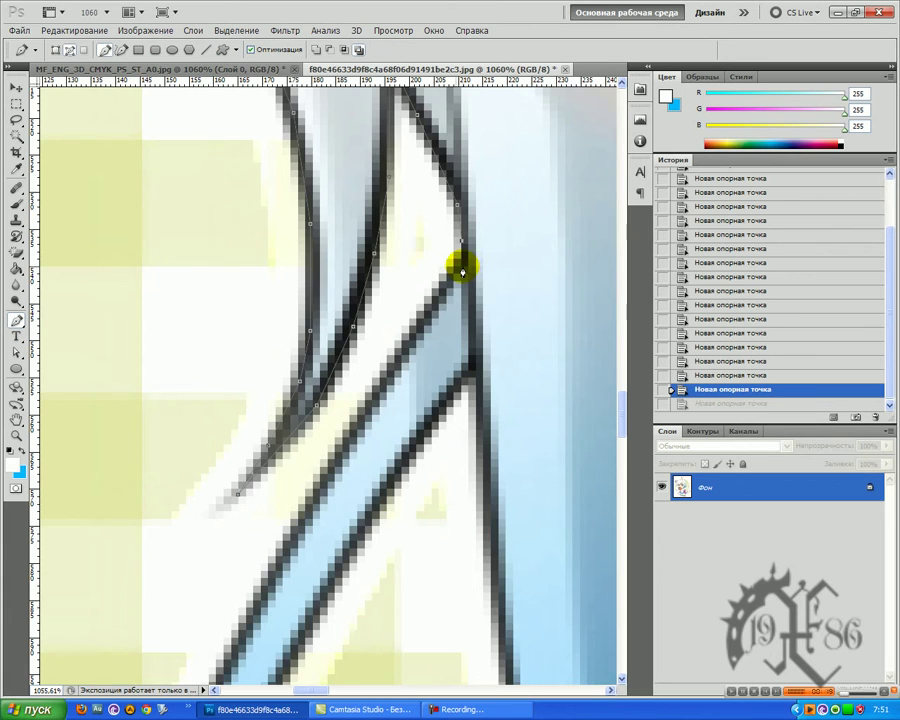
left_click(462, 266)
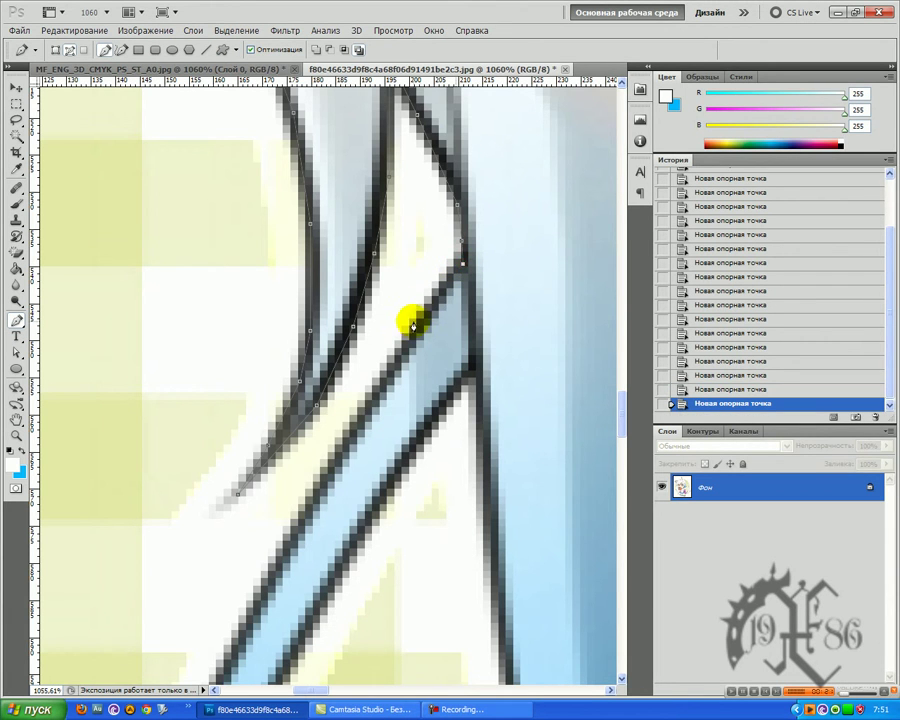
Trace down the outer edge of the narrow blue strand from its upper corner through its middle section.
left_click(396, 361)
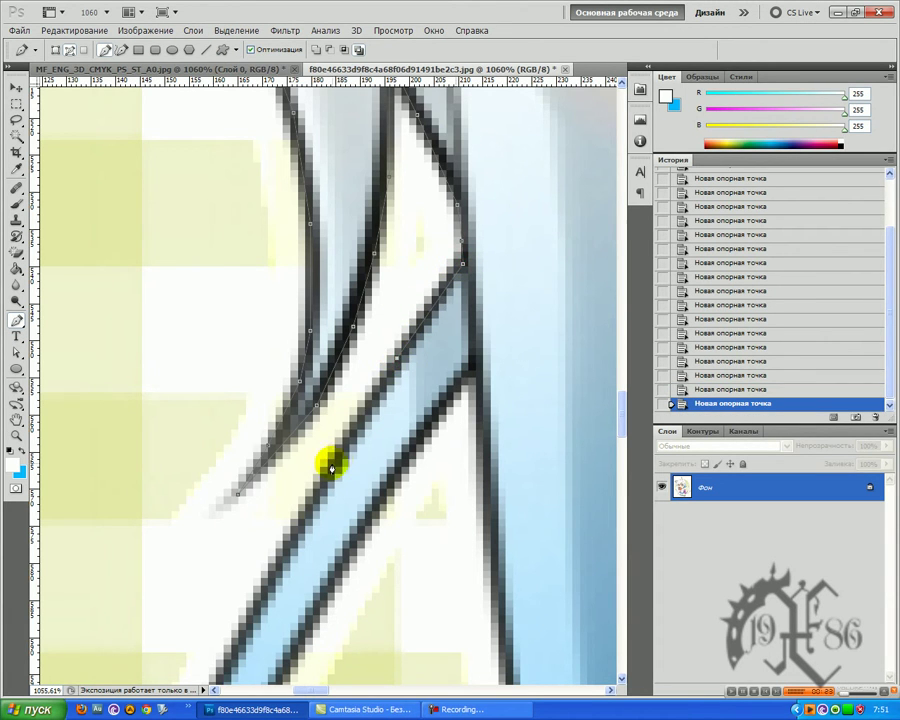
left_click(327, 472)
scroll(320, 466, "down", 5)
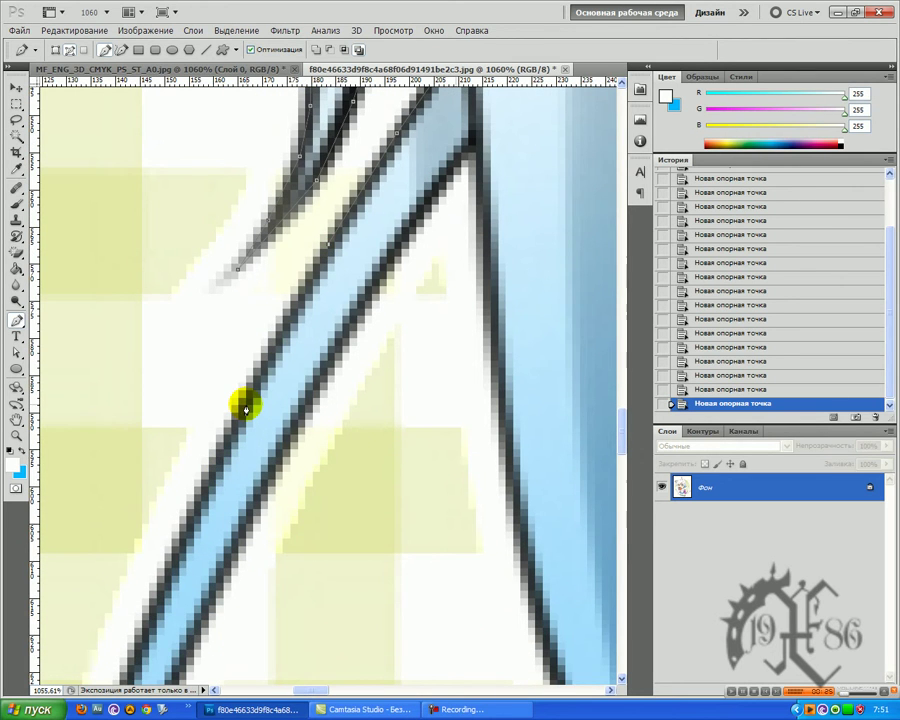
scroll(208, 426, "down", 3)
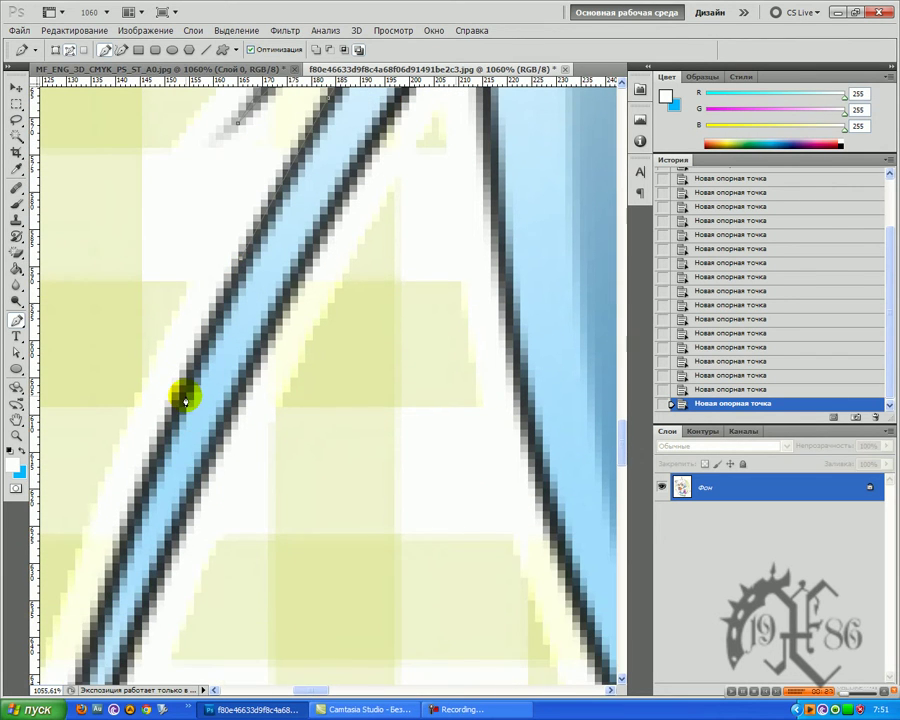
scroll(180, 380, "down", 3)
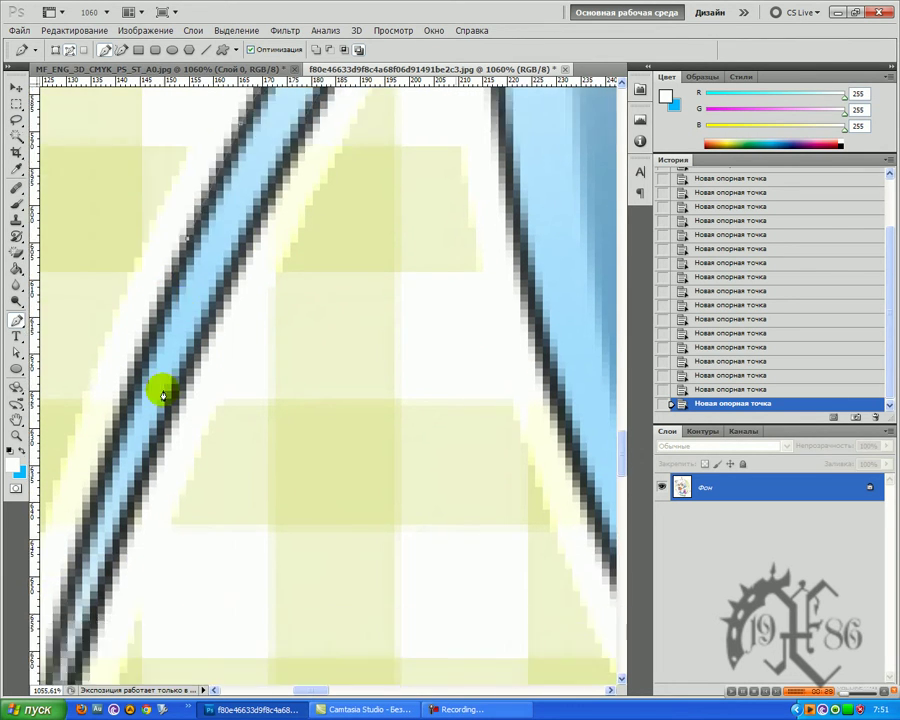
scroll(128, 372, "down", 3)
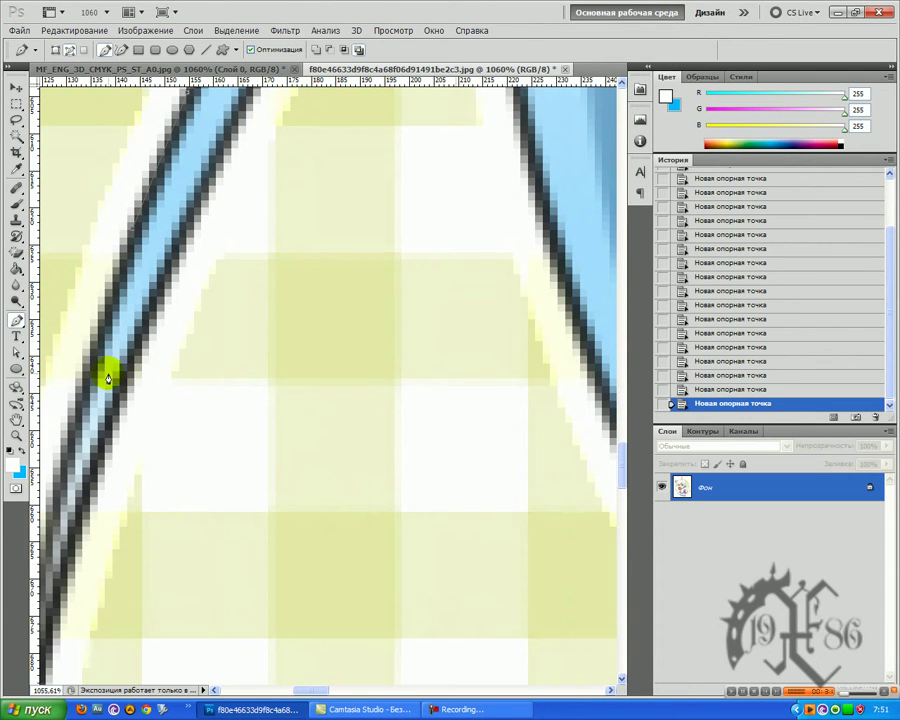
scroll(93, 355, "down", 3)
Continue the path down the strand's lower outer edge, past the brown ornament line, toward its faded tip.
left_click_drag(308, 690, 299, 693)
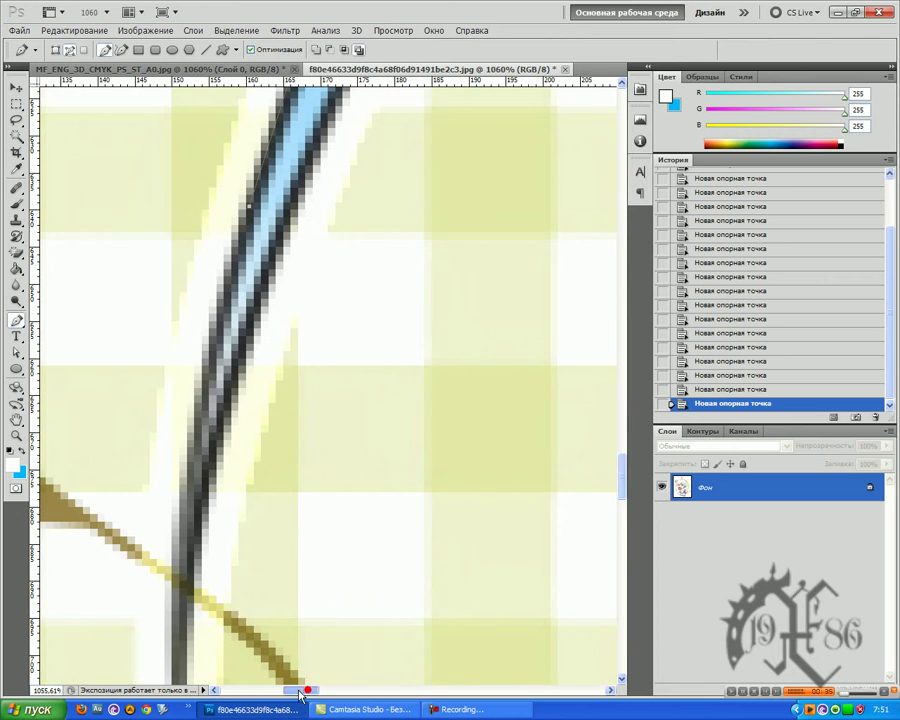
scroll(212, 345, "down", 3)
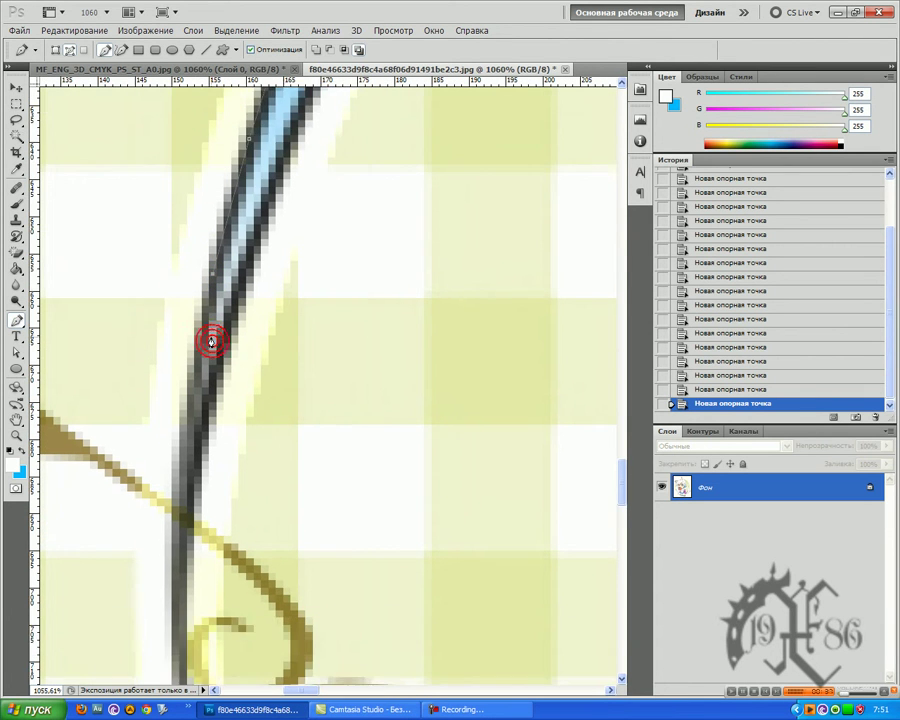
scroll(172, 376, "down", 2)
scroll(177, 378, "down", 3)
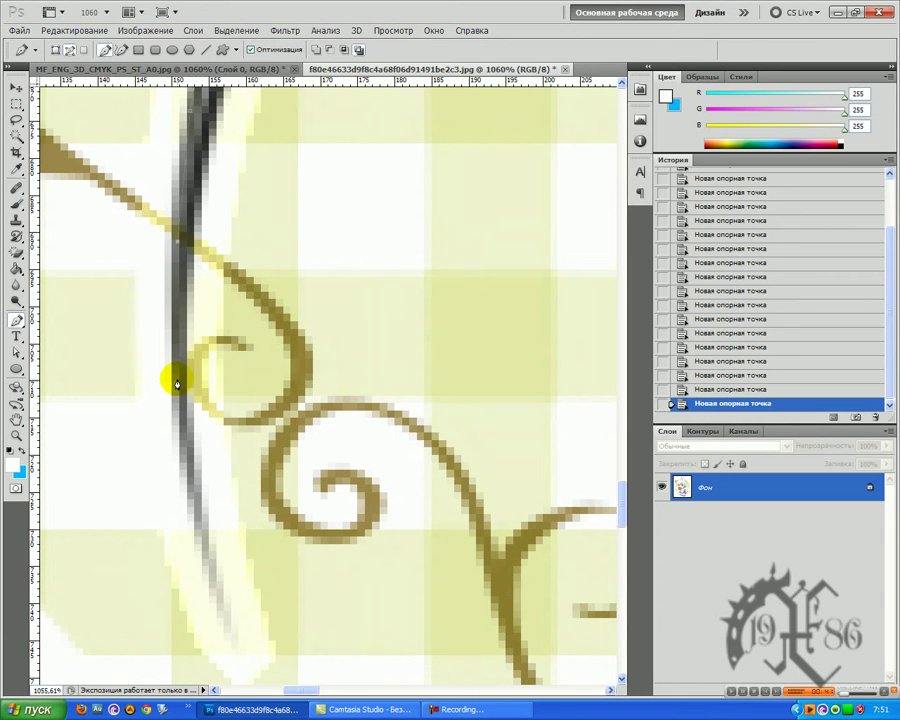
left_click(192, 488)
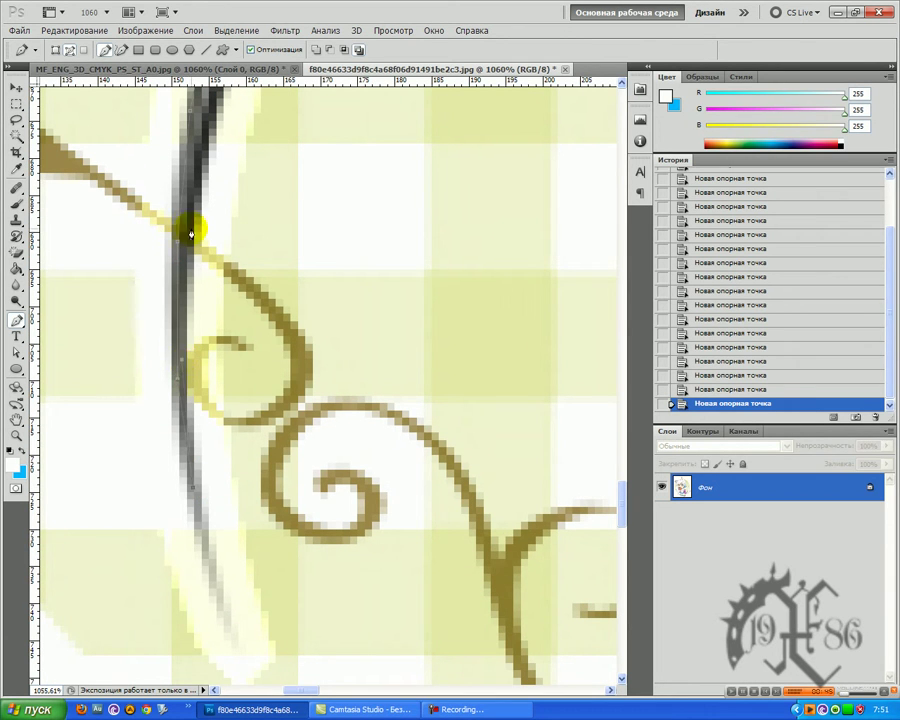
Trace back up the lower part of the narrow blue strand's inner edge.
left_click(208, 117)
scroll(237, 161, "up", 5)
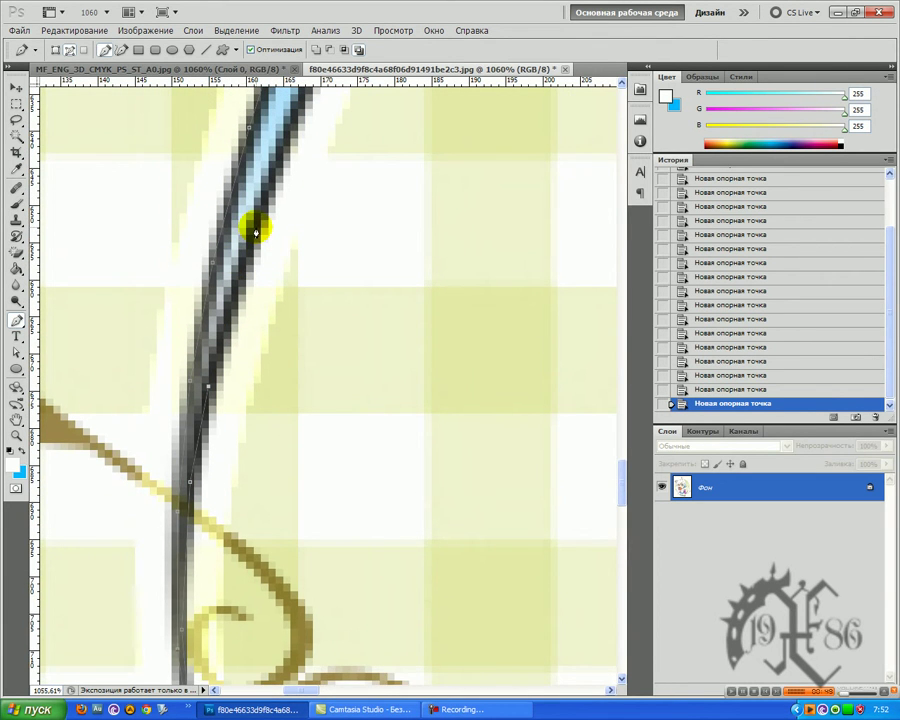
scroll(258, 225, "up", 4)
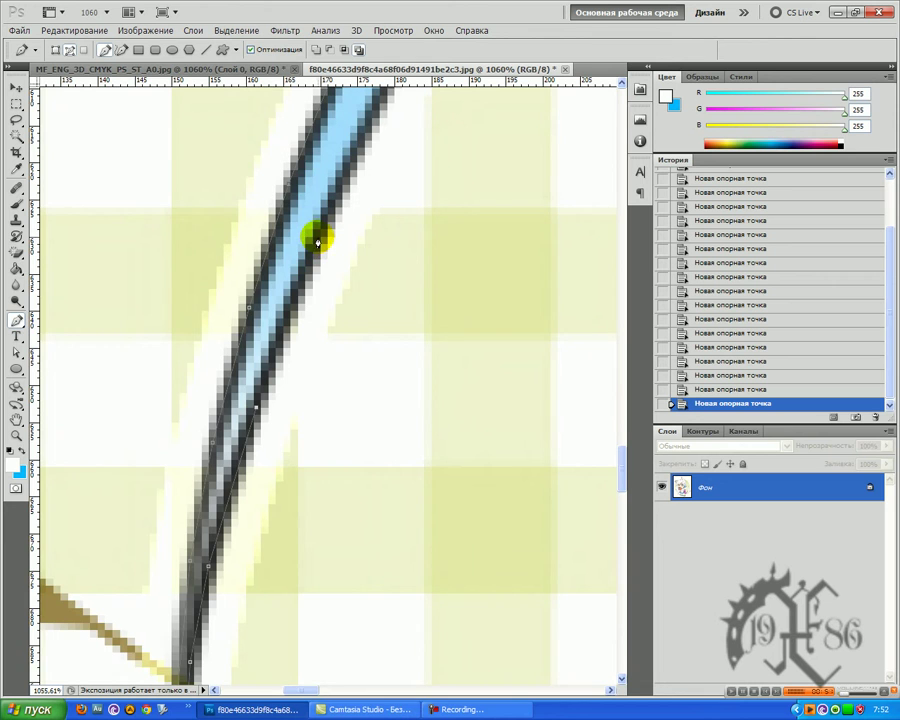
left_click(318, 237)
scroll(350, 245, "up", 3)
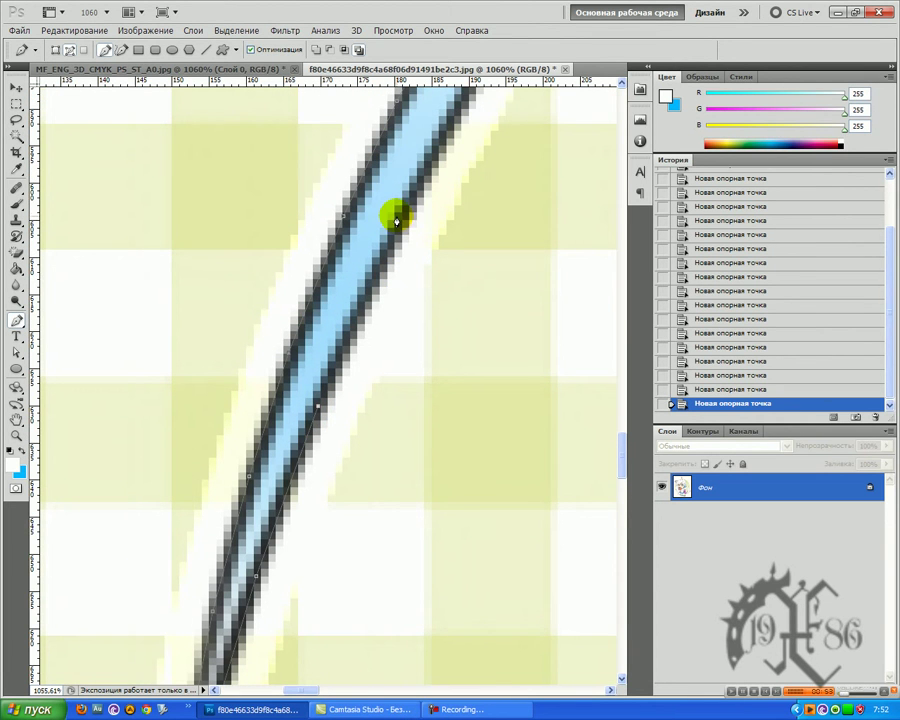
Continue up the strand's inner edge to the corner where it meets the wide blue hair strand.
left_click_drag(410, 206, 514, 270)
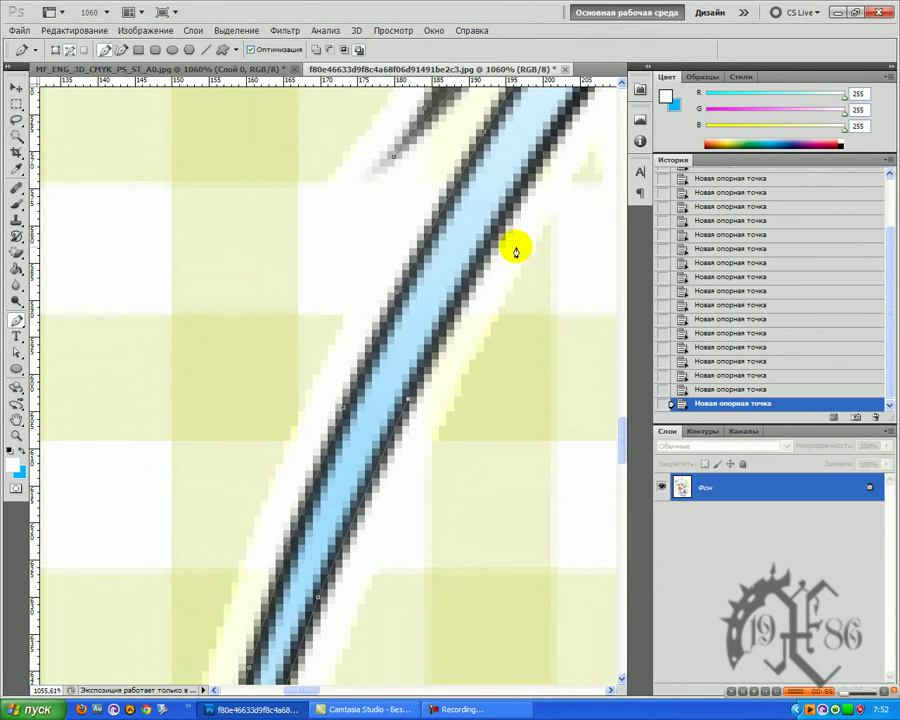
scroll(560, 285, "up", 3)
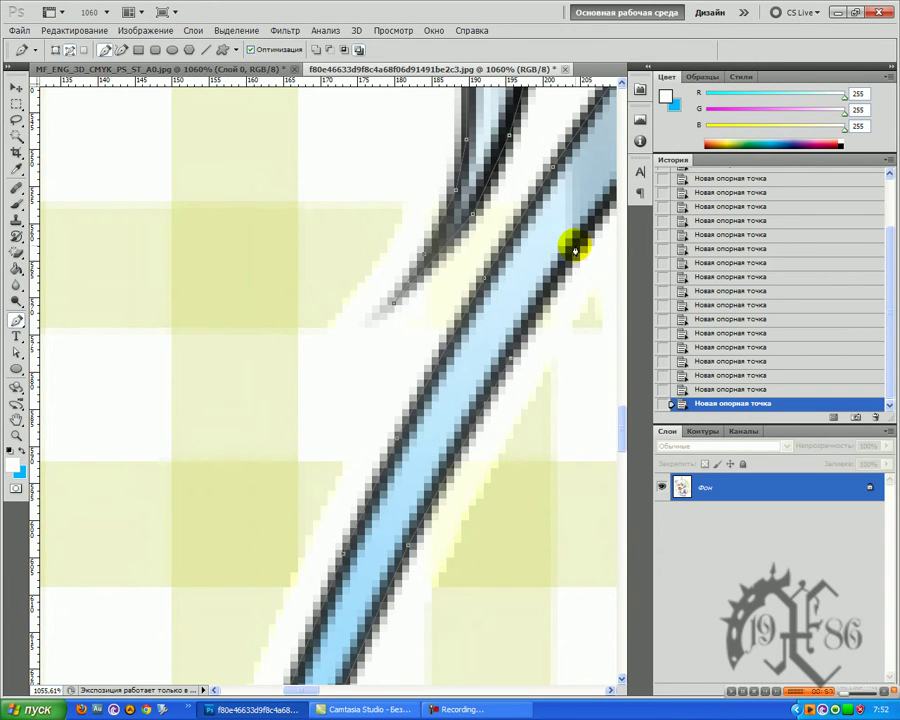
scroll(578, 240, "up", 4)
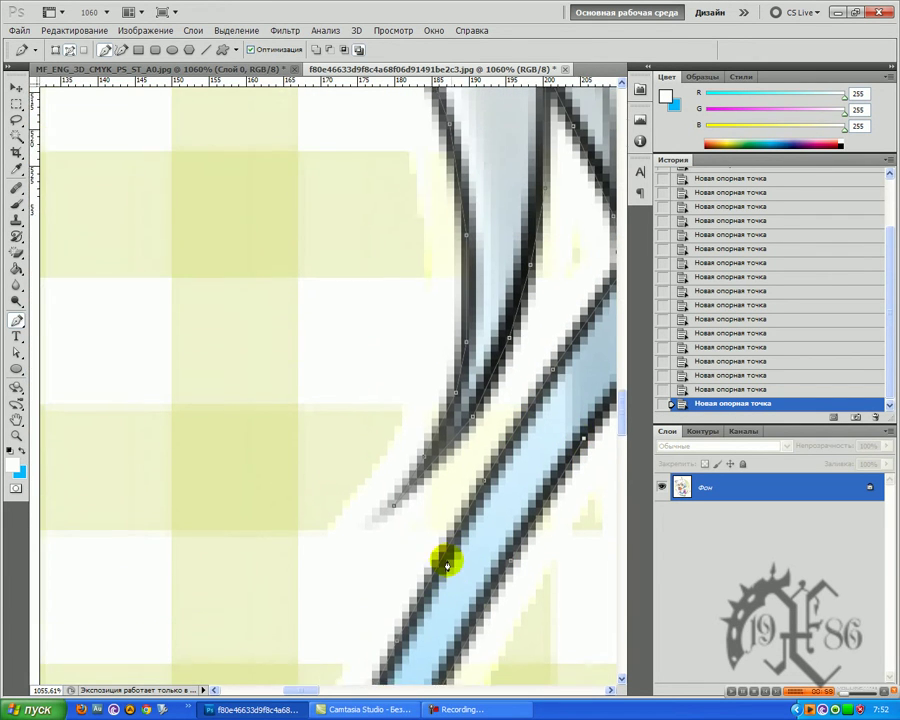
left_click_drag(307, 693, 326, 690)
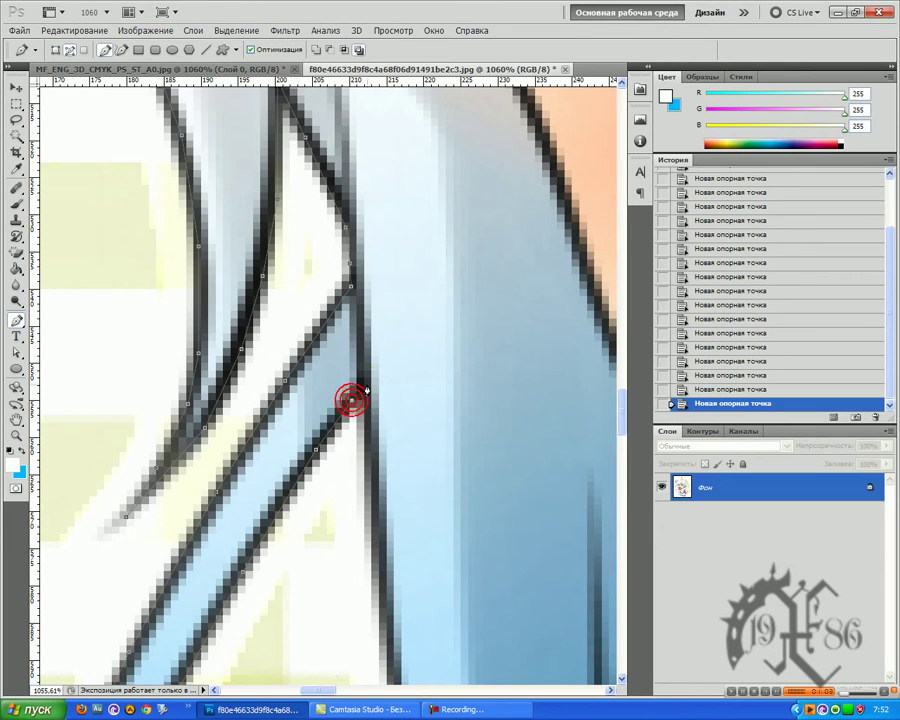
Trace from the corner down the upper part of the wide blue hair strand's outer edge.
scroll(363, 393, "down", 3)
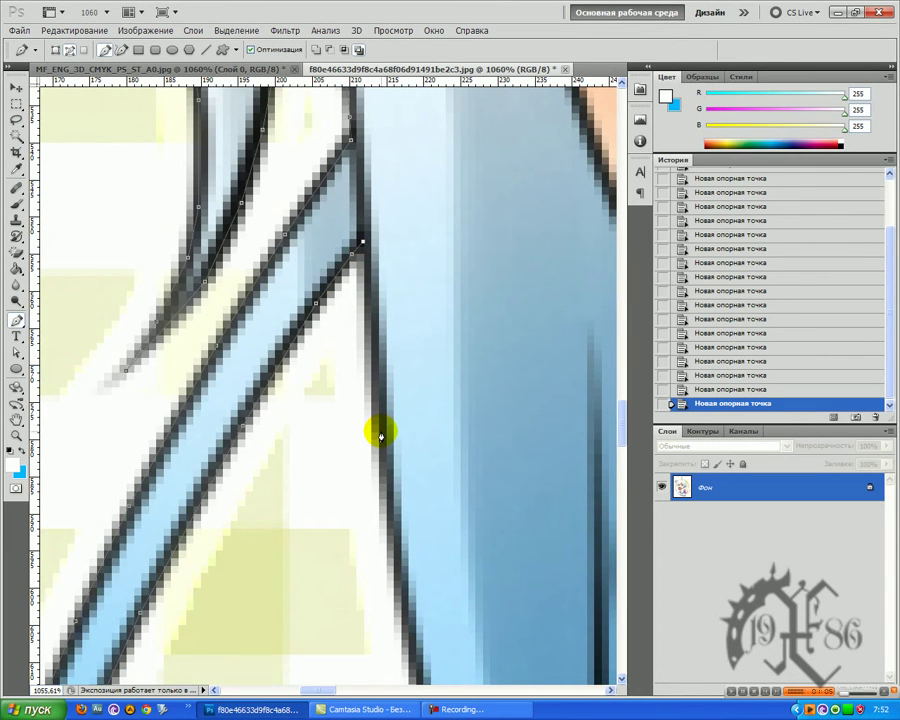
left_click(380, 451)
scroll(390, 470, "down", 3)
left_click(403, 487)
scroll(405, 485, "down", 3)
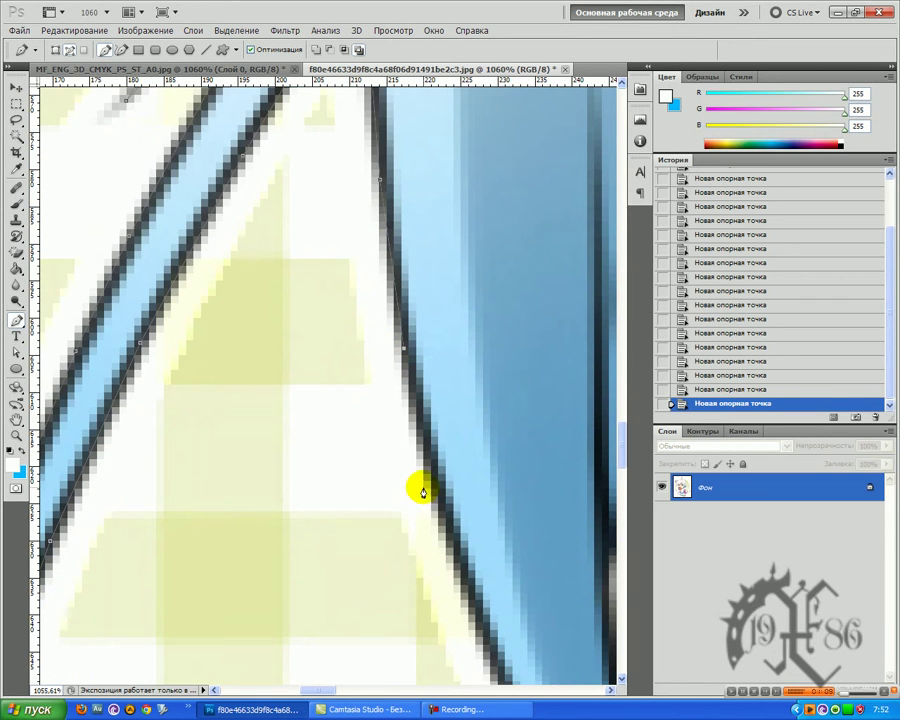
left_click(434, 500)
scroll(434, 495, "down", 3)
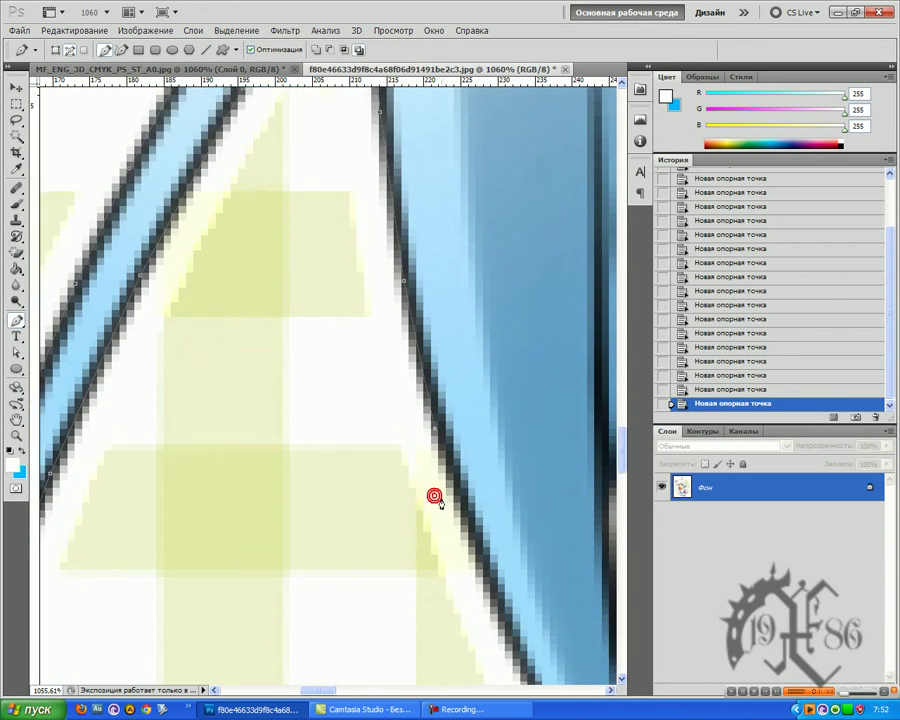
Continue down the wide strand's outer edge to the point where it meets the white shoulder outline.
left_click(483, 510)
scroll(500, 515, "down", 3)
left_click(530, 487)
scroll(540, 500, "down", 3)
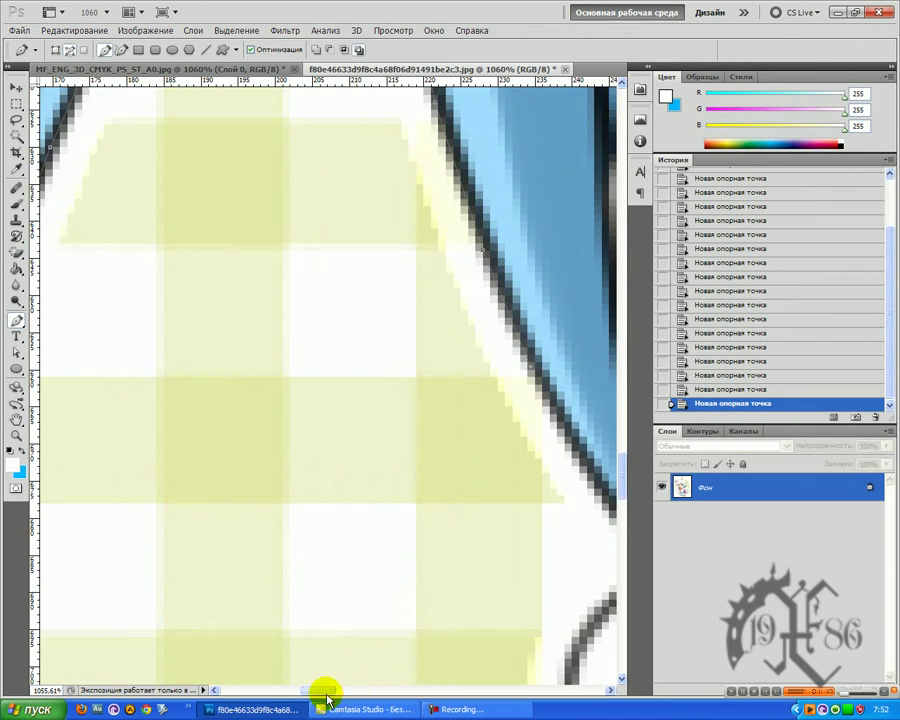
left_click_drag(321, 689, 344, 689)
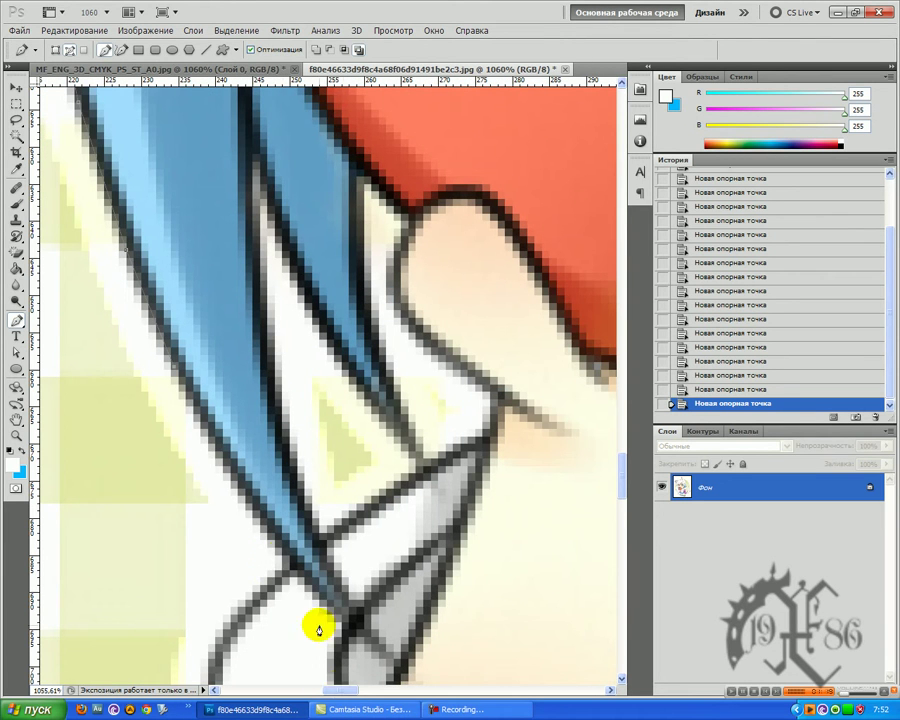
left_click(227, 467)
scroll(250, 468, "down", 1)
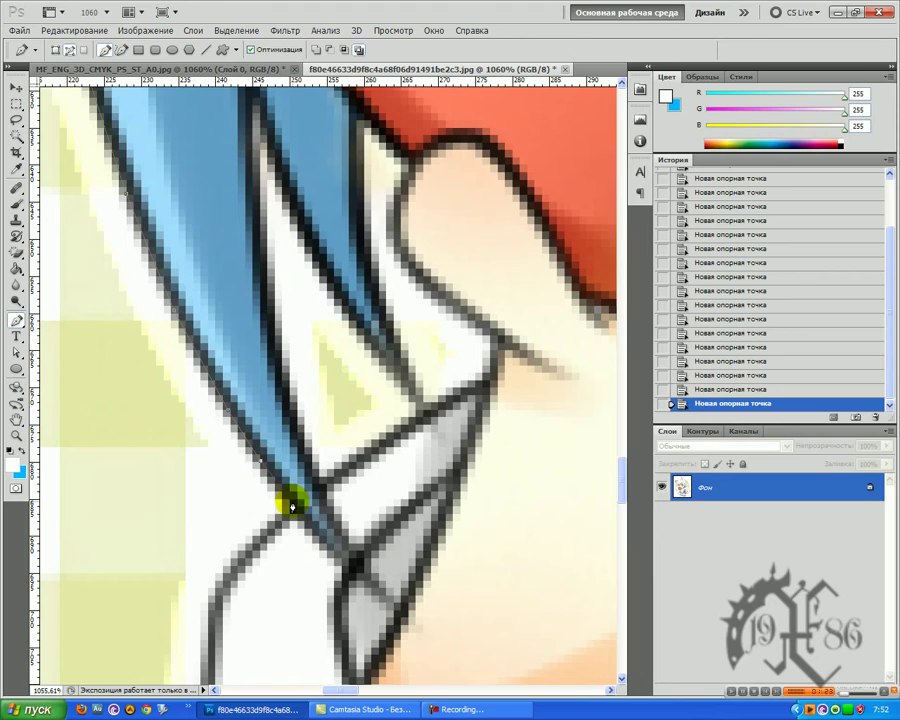
scroll(295, 484, "down", 2)
Zoom out to about 822% and trace the rounded top of the white shoulder outline with the Pen tool.
key("z")
left_click_drag(330, 365, 304, 382)
scroll(205, 420, "down", 3)
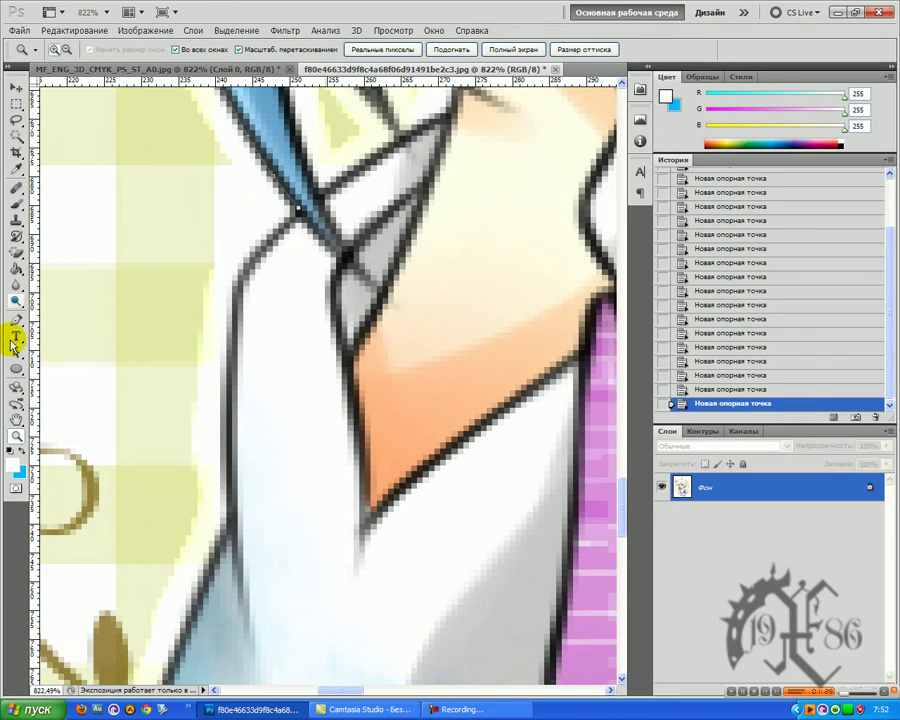
left_click(16, 320)
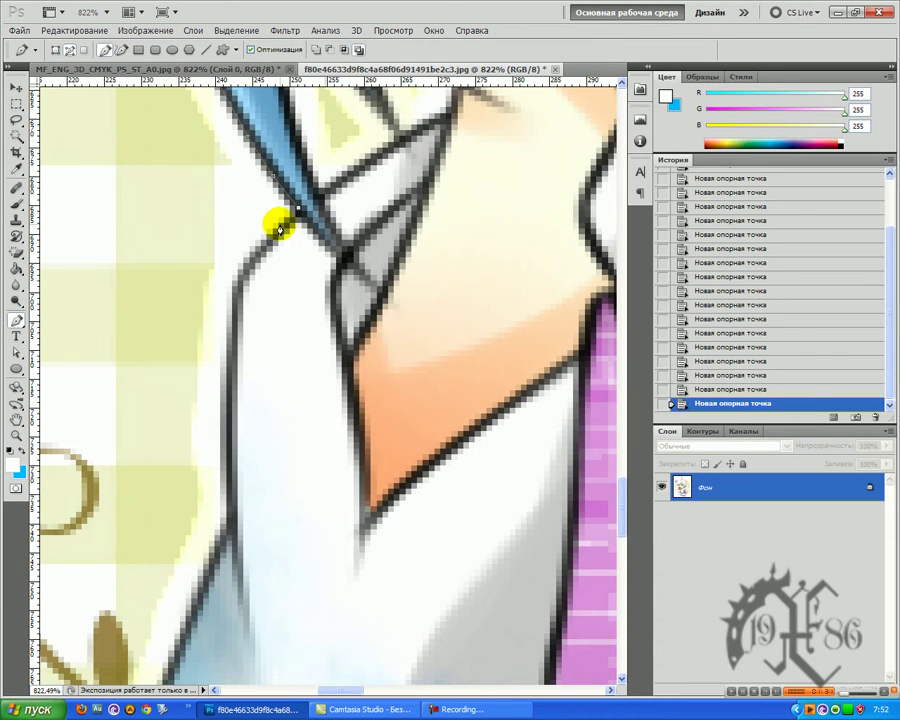
left_click(283, 227)
left_click(249, 258)
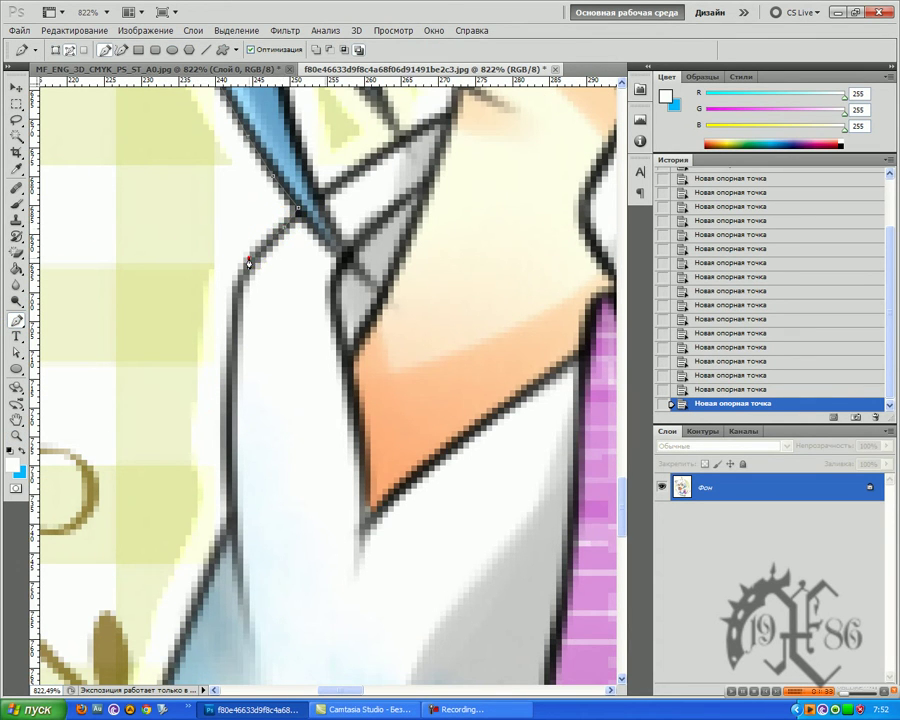
left_click_drag(235, 282, 225, 337)
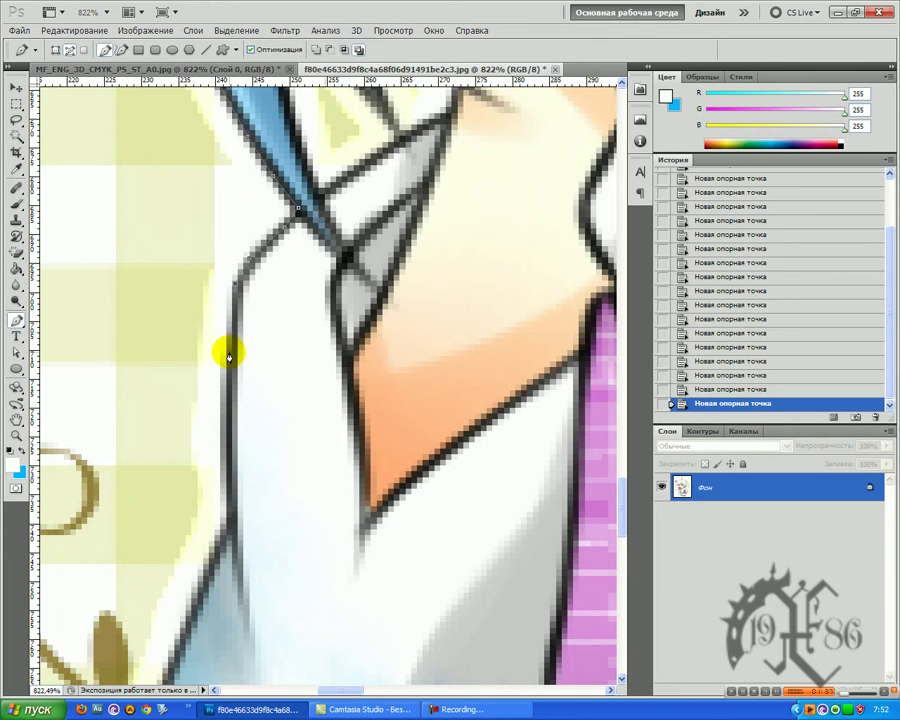
Trace down the straight outer edge of the white upper sleeve to where the blue sleeve outline begins.
left_click(229, 354)
scroll(229, 354, "down", 2)
left_click_drag(228, 386, 230, 422)
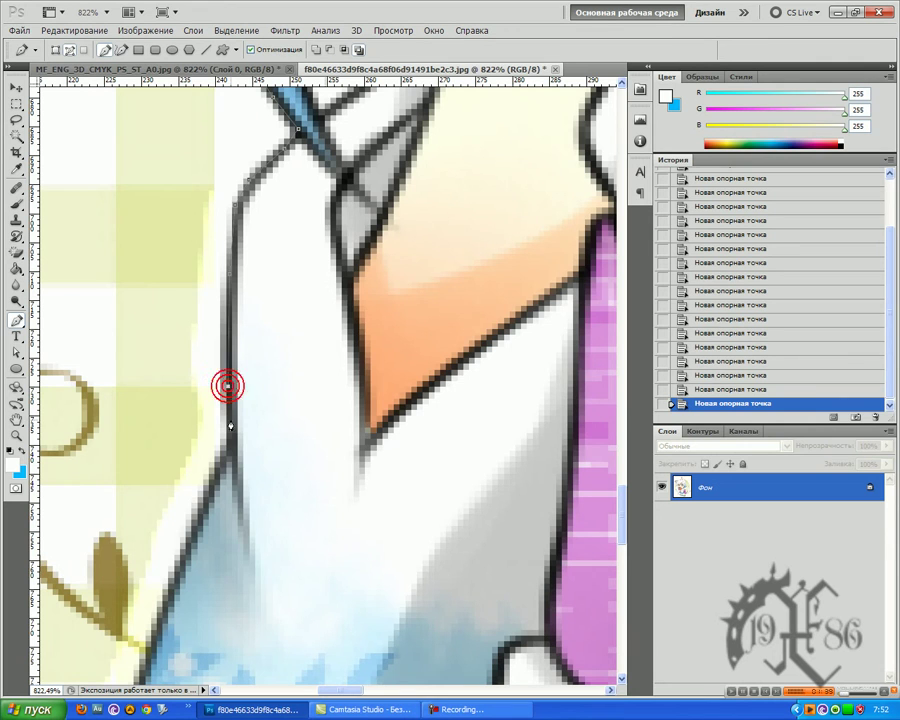
left_click(228, 451)
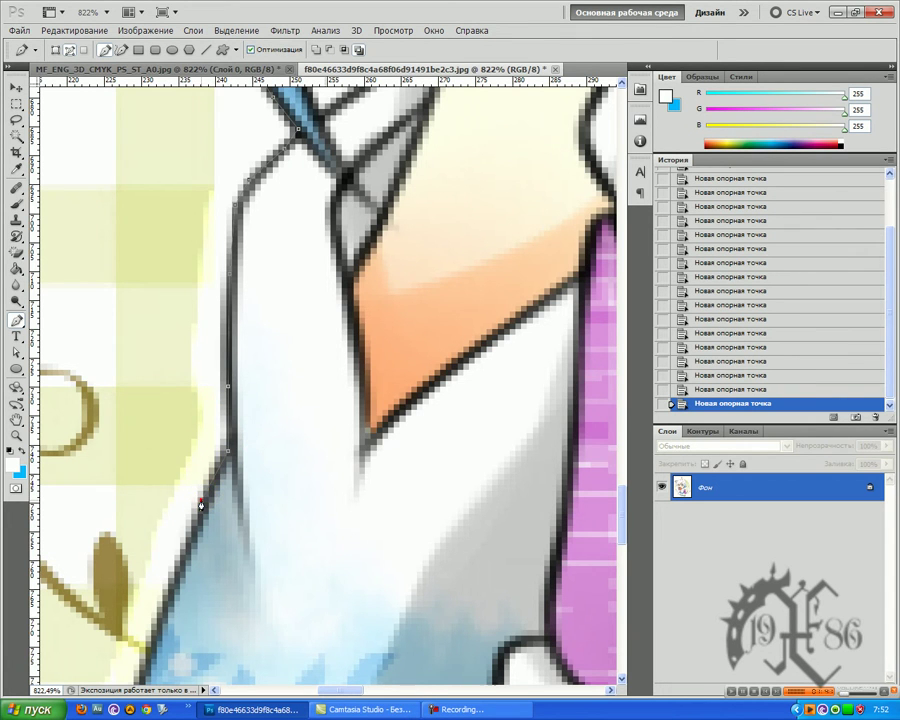
Trace down the blue sleeve's outer edge and around the bend toward its flared end.
scroll(200, 500, "down", 3)
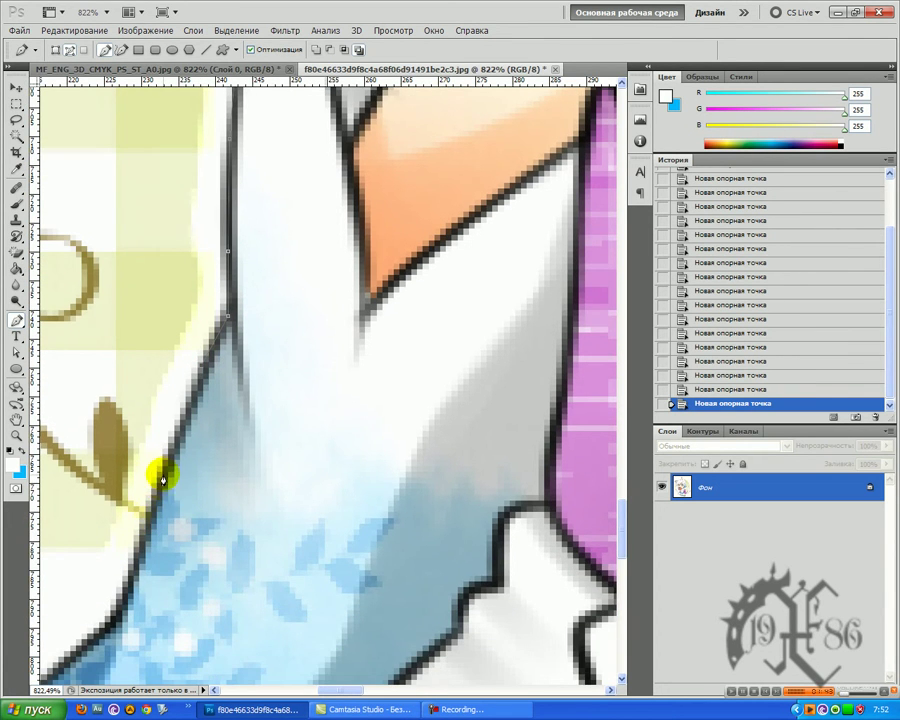
scroll(157, 473, "down", 3)
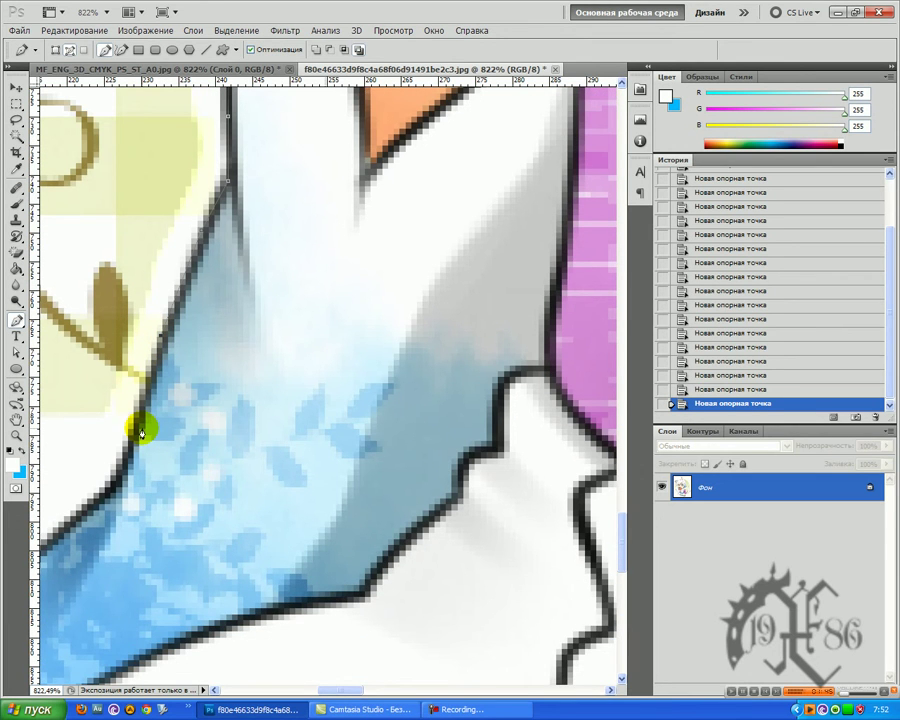
left_click(132, 428)
left_click(117, 470)
left_click(95, 490)
left_click(53, 540)
Trace the flared end of the blue sleeve around its outer corner and along the short hem to the white cuff.
scroll(60, 540, "down", 1)
left_click_drag(348, 691, 321, 692)
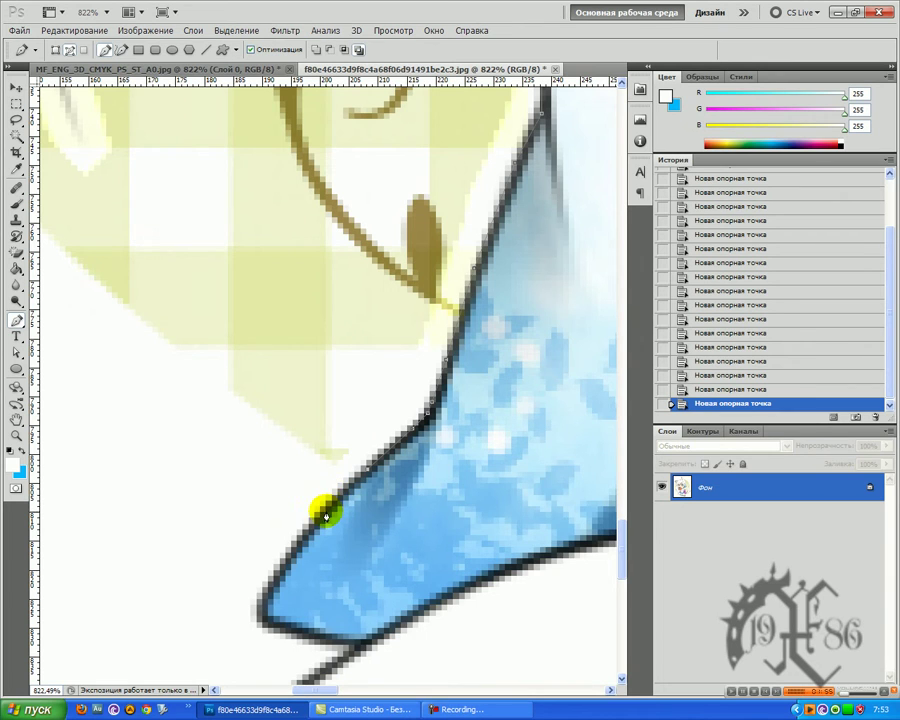
left_click(299, 526)
left_click(277, 570)
left_click(267, 594)
left_click(264, 595)
left_click(263, 607)
left_click(290, 634)
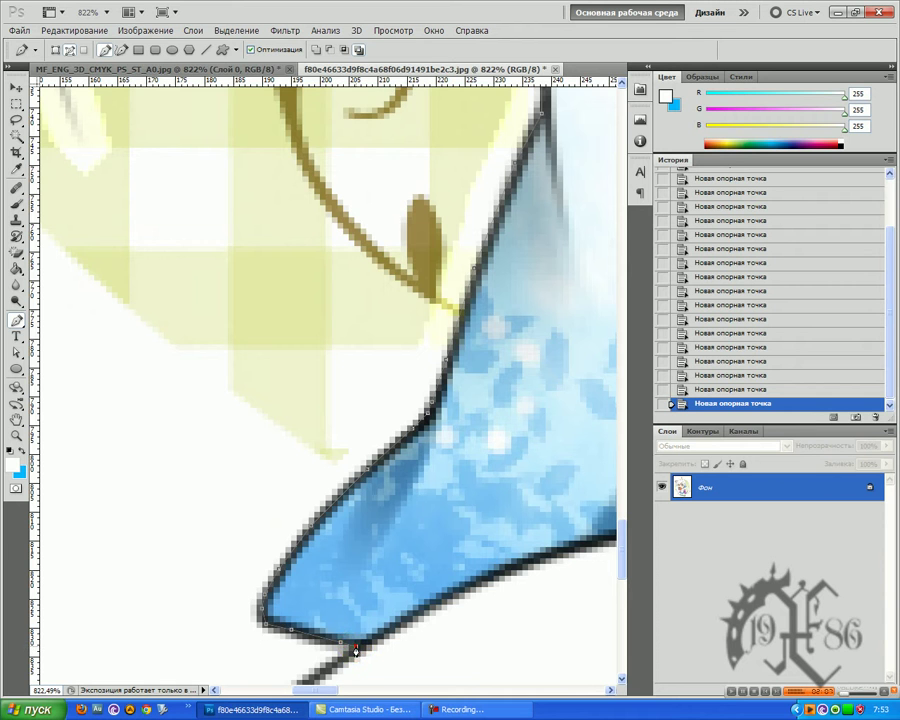
left_click(355, 648)
Trace the white cuff's outer edge with the Pen tool, around its pointed corner to where the peach skin outline begins.
scroll(352, 600, "down", 10)
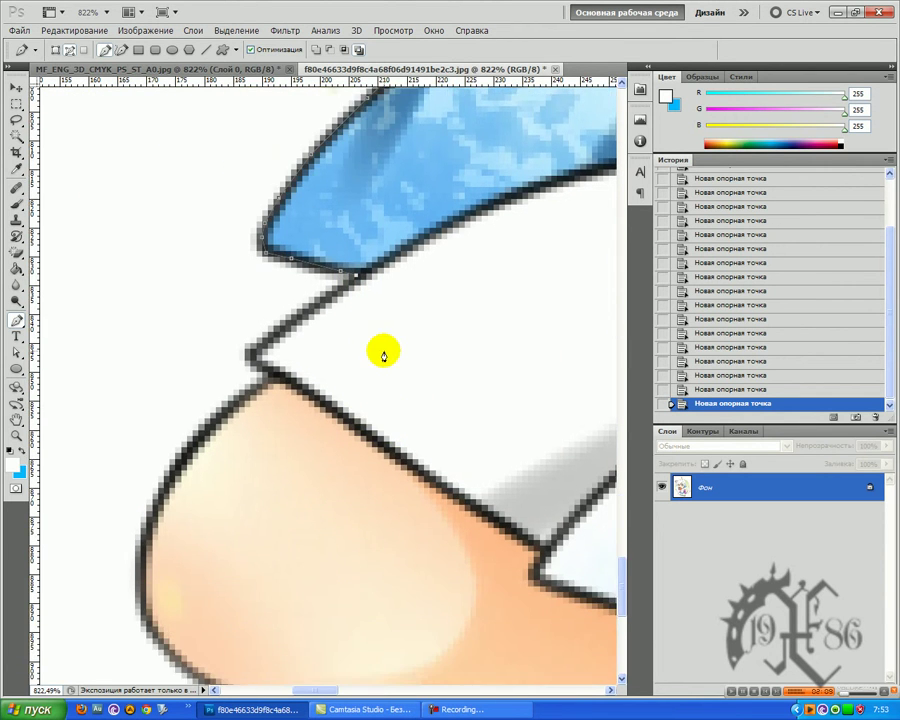
scroll(386, 376, "down", 2)
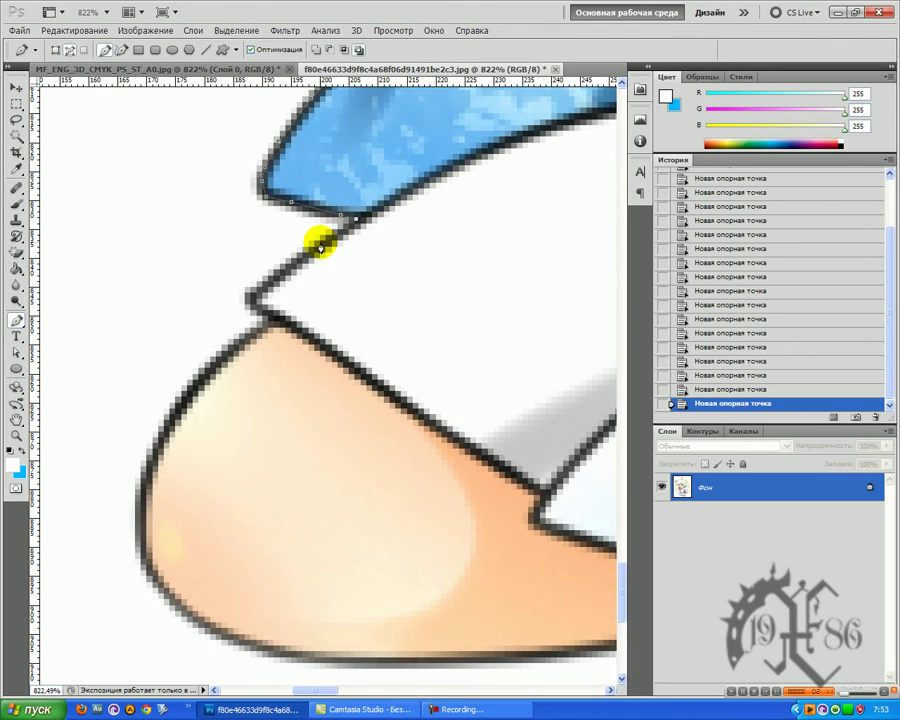
left_click(310, 249)
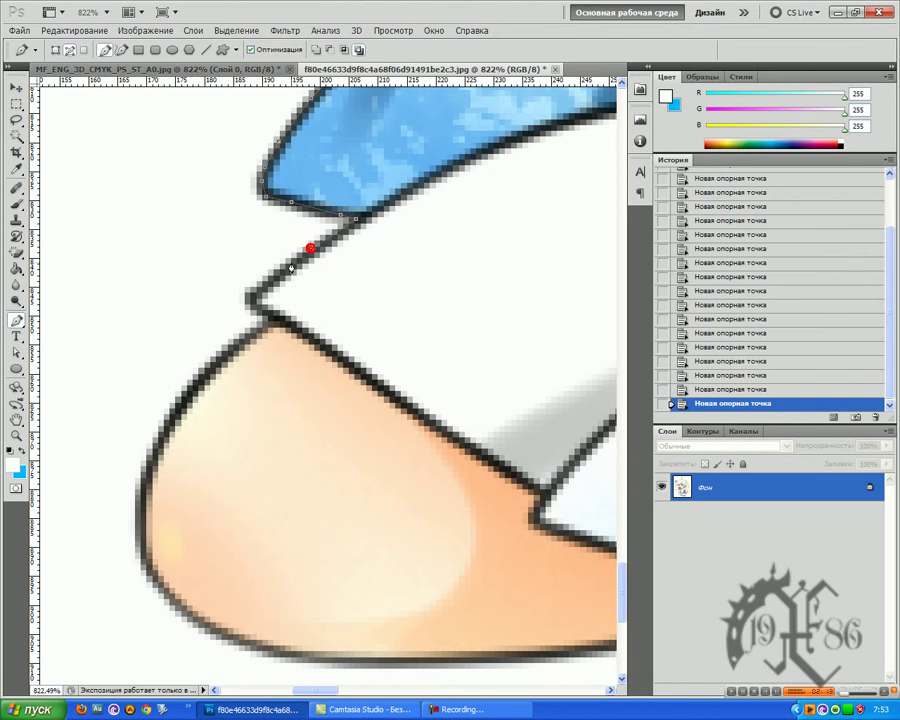
left_click(249, 297)
left_click(253, 304)
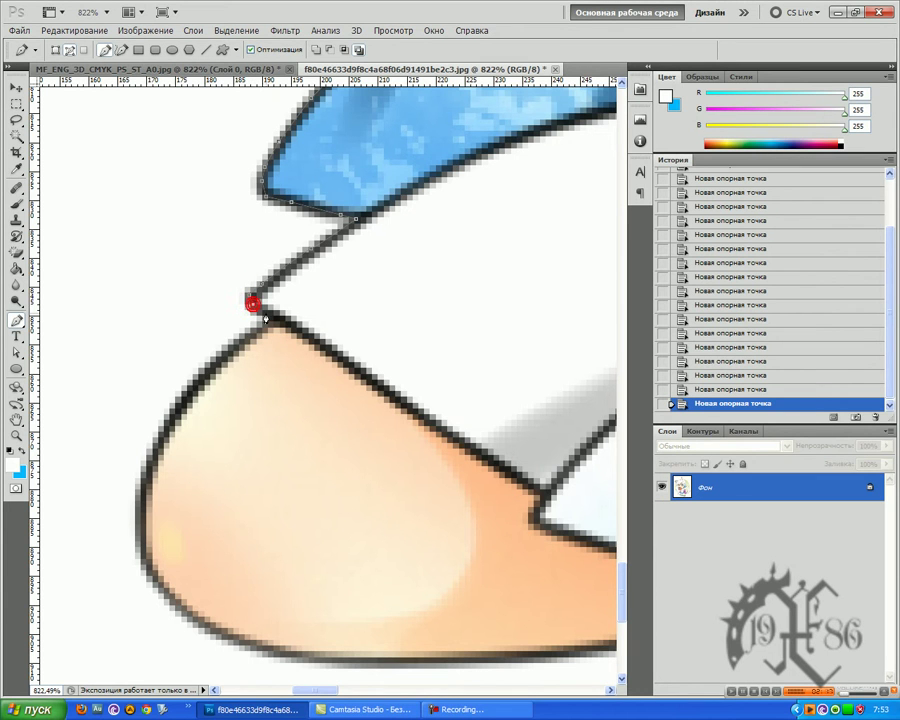
left_click(267, 313)
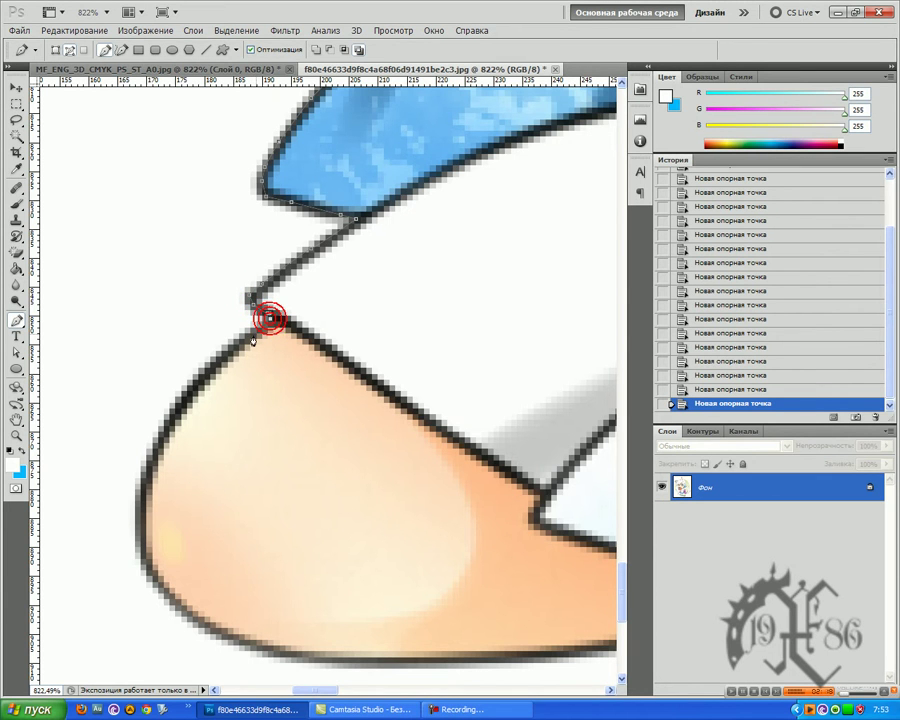
Trace the outer curve of the rounded peach shape below the cuff, from the cuff junction down to its lower bend.
left_click(237, 338)
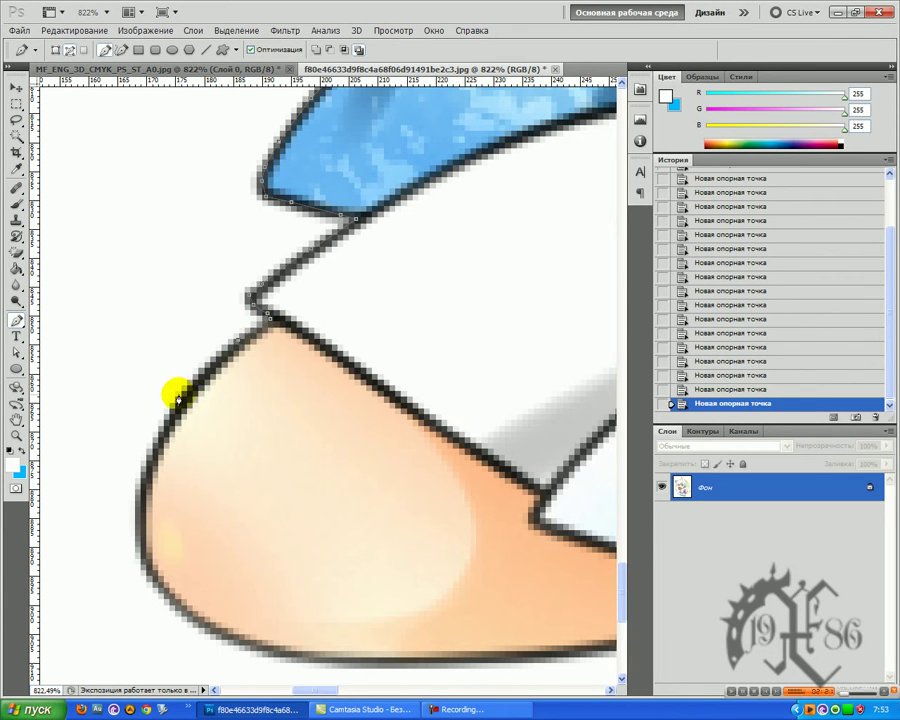
left_click(150, 446)
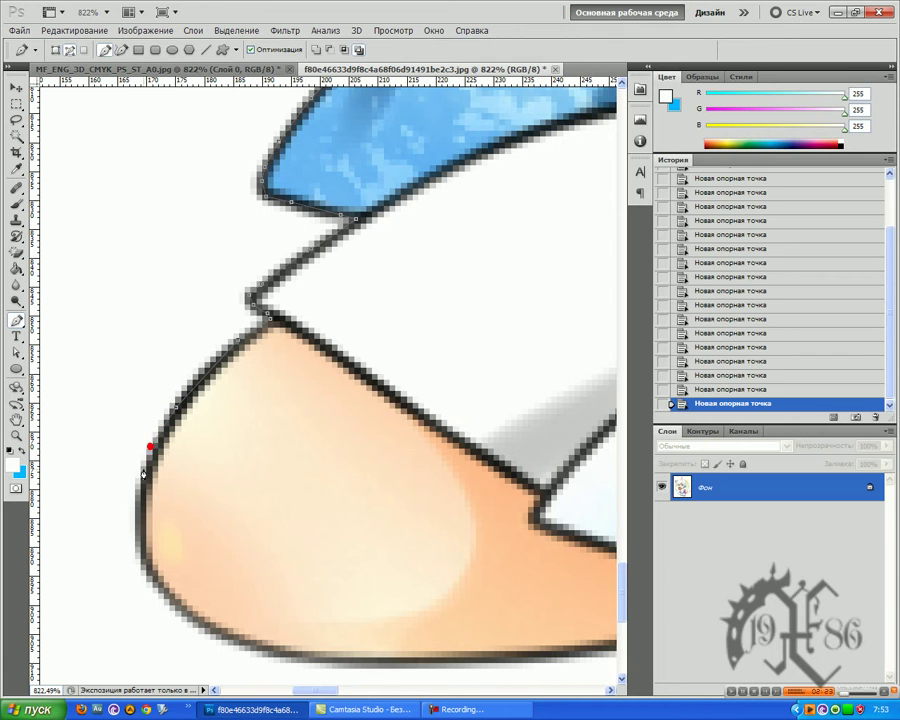
left_click(142, 549)
left_click(149, 572)
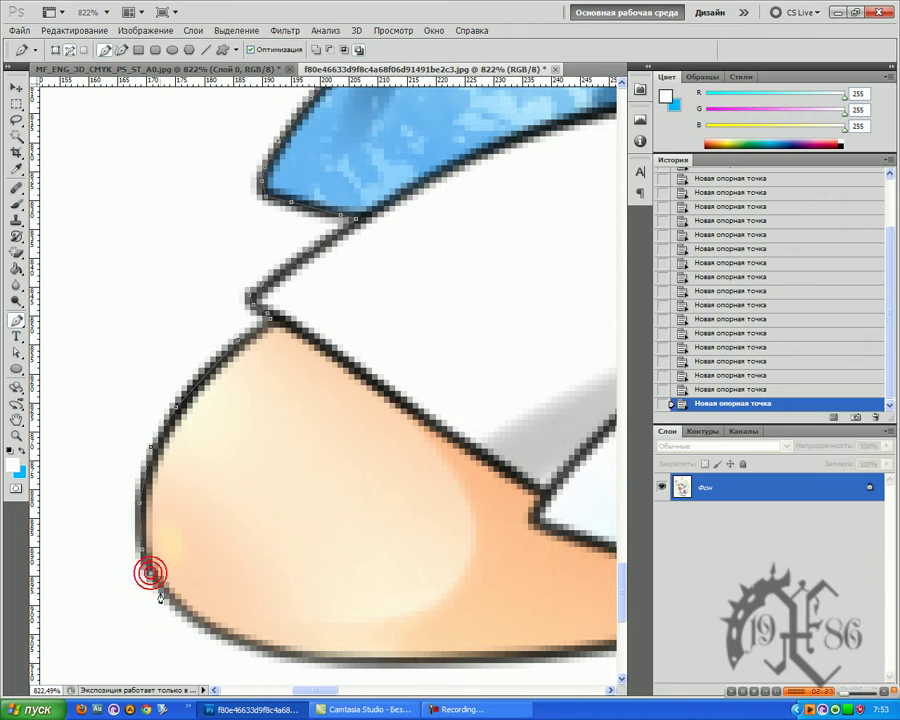
left_click(166, 597)
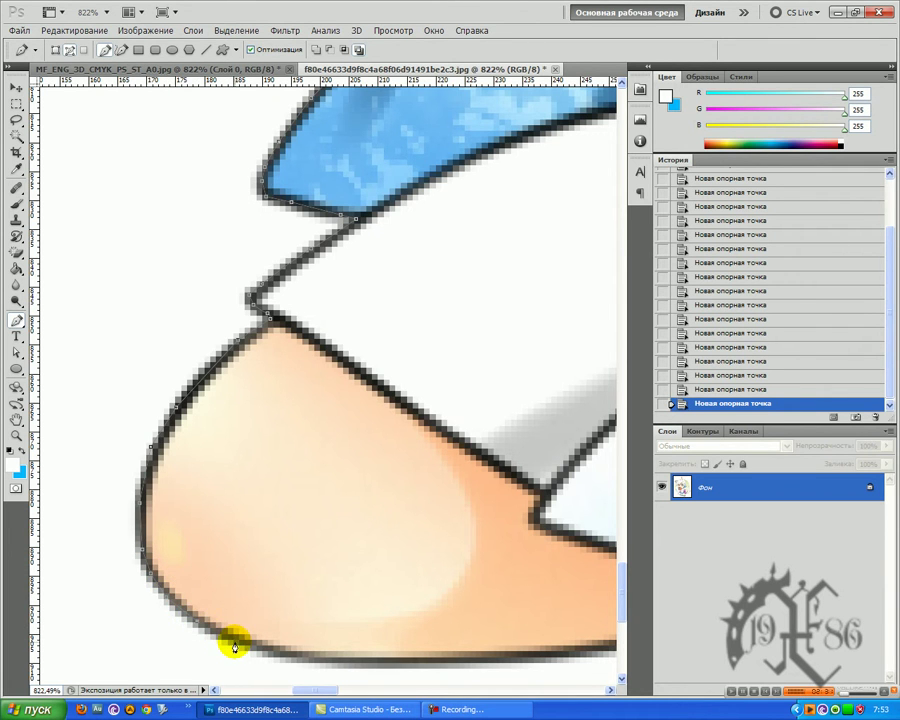
Trace the underside of the first rounded peach shape toward the point where it meets the blue garment.
left_click(234, 643)
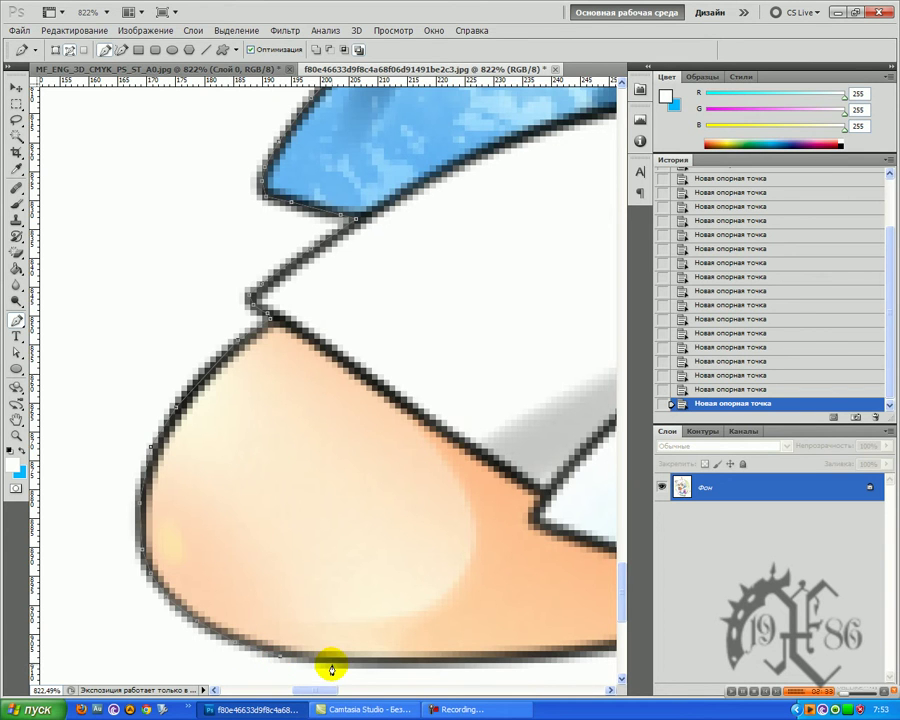
left_click(482, 662)
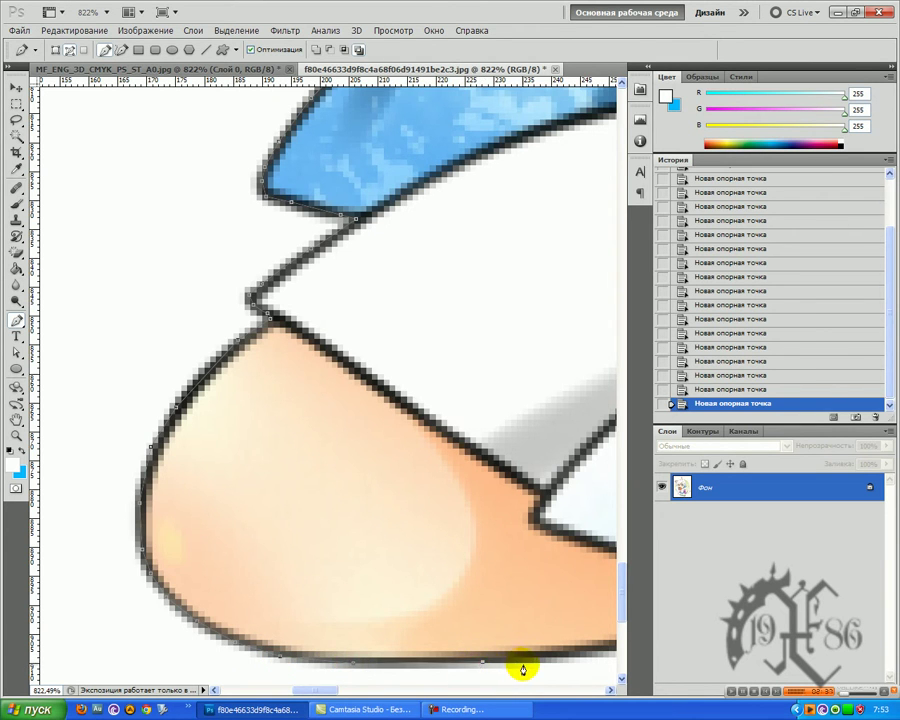
left_click(535, 661)
scroll(535, 661, "down", 3)
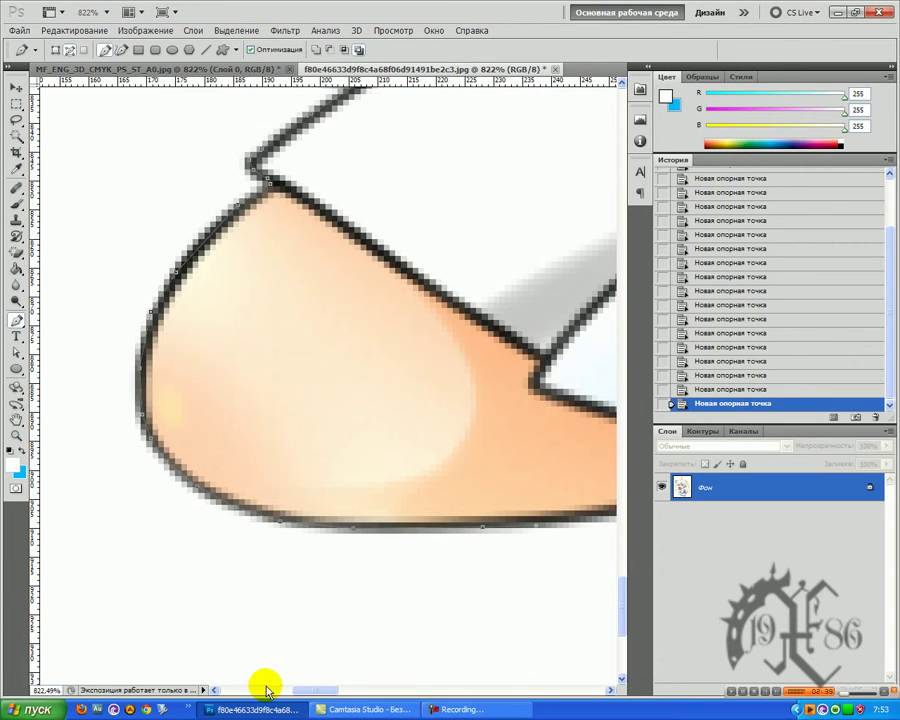
left_click_drag(316, 690, 350, 688)
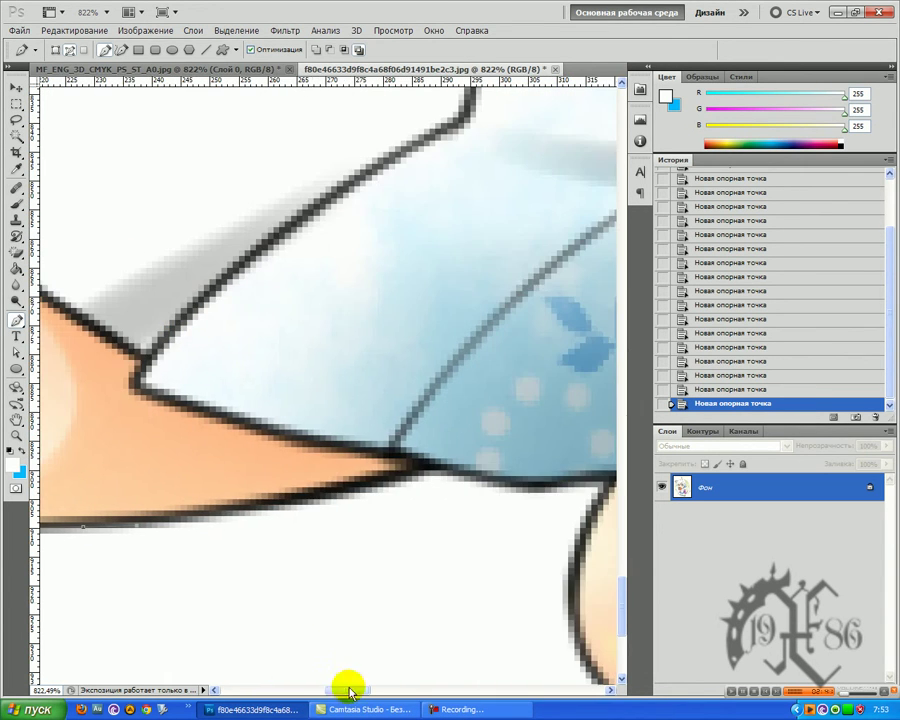
left_click(205, 516)
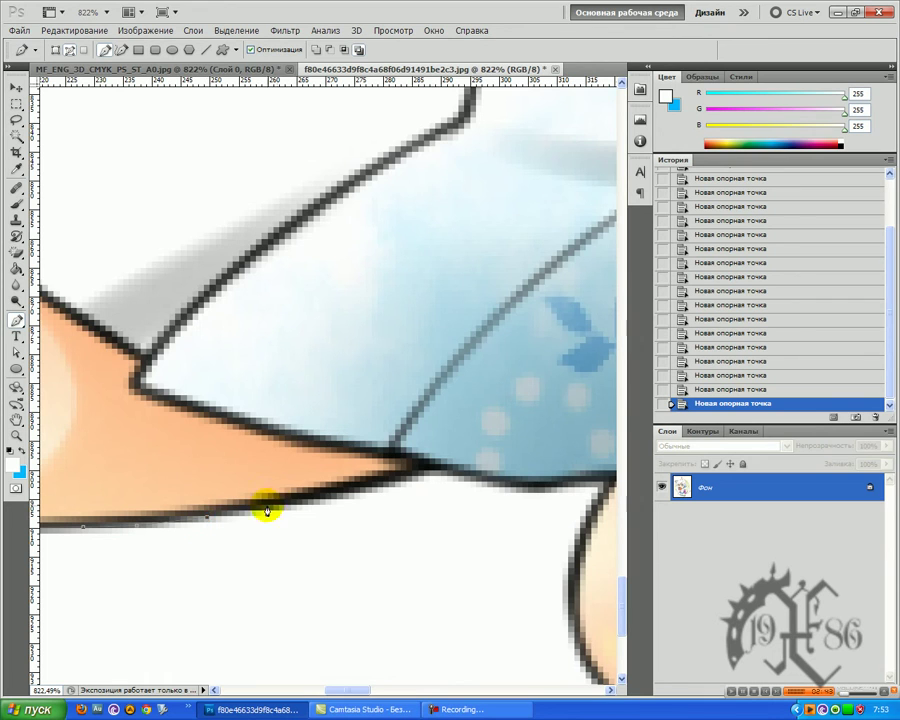
left_click(279, 503)
left_click(377, 487)
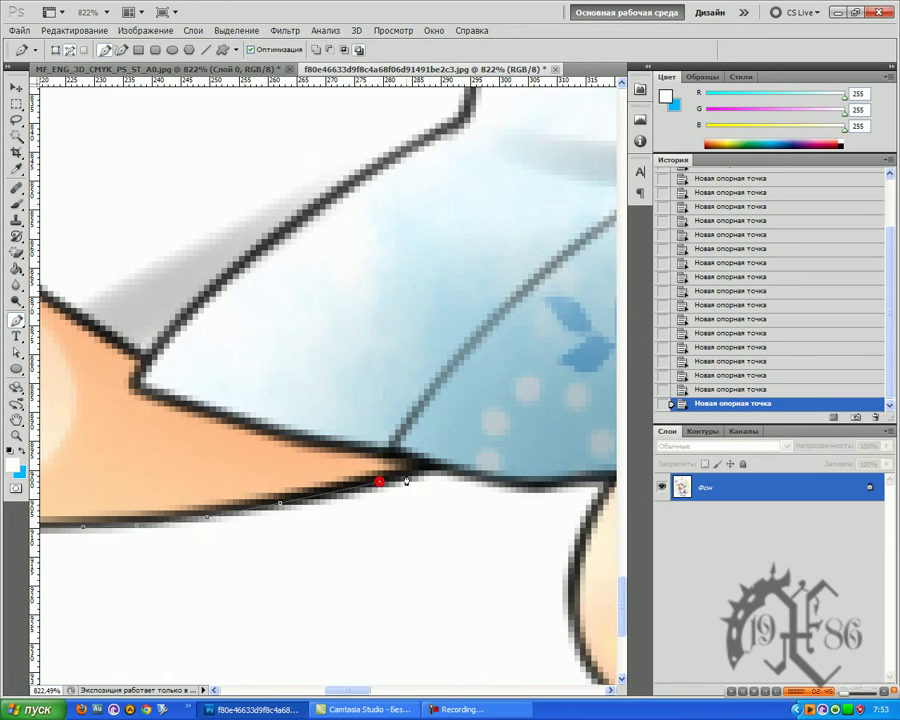
Trace the short wavy lower edge of the blue garment to the start of the second peach shape.
left_click(443, 467)
left_click(487, 480)
left_click(528, 484)
left_click(564, 484)
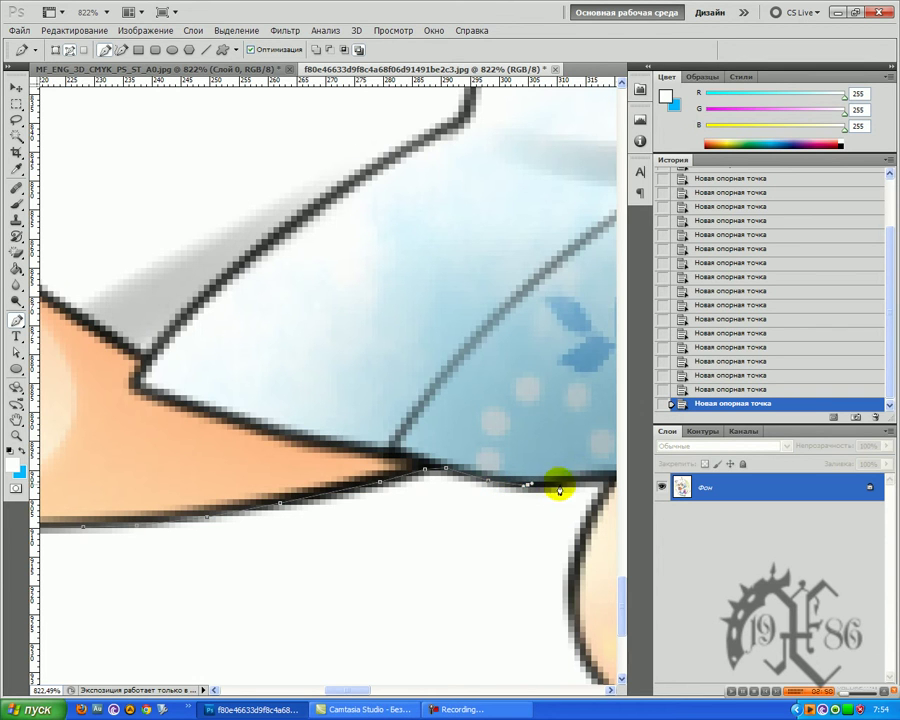
left_click(614, 481)
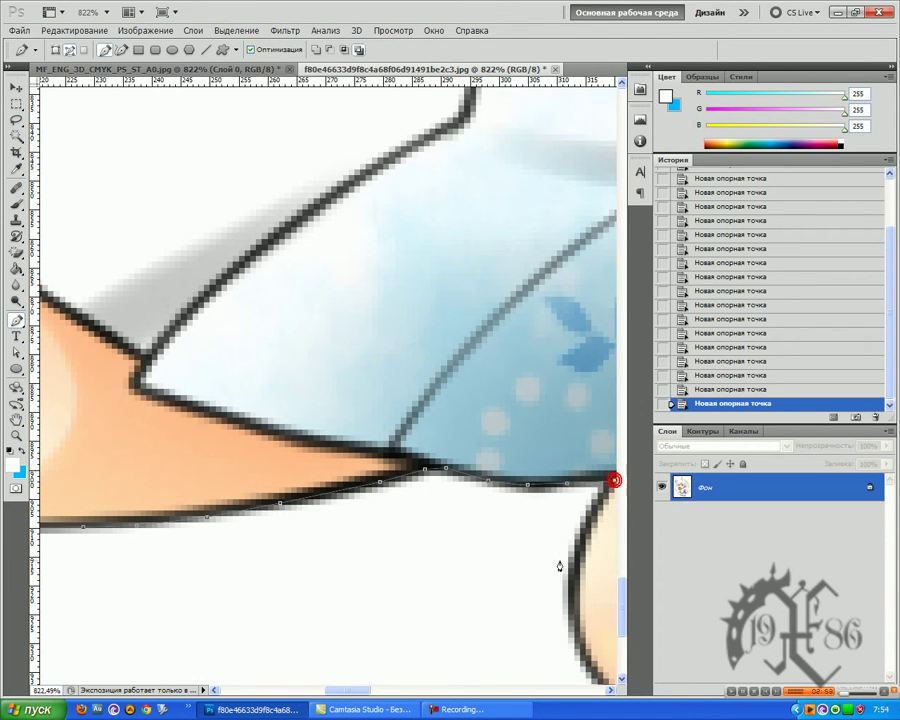
Trace the outer curve of the second peach shape from the blue hem around to its underside, redoing the first point.
scroll(566, 530, "down", 1)
left_click_drag(358, 690, 383, 691)
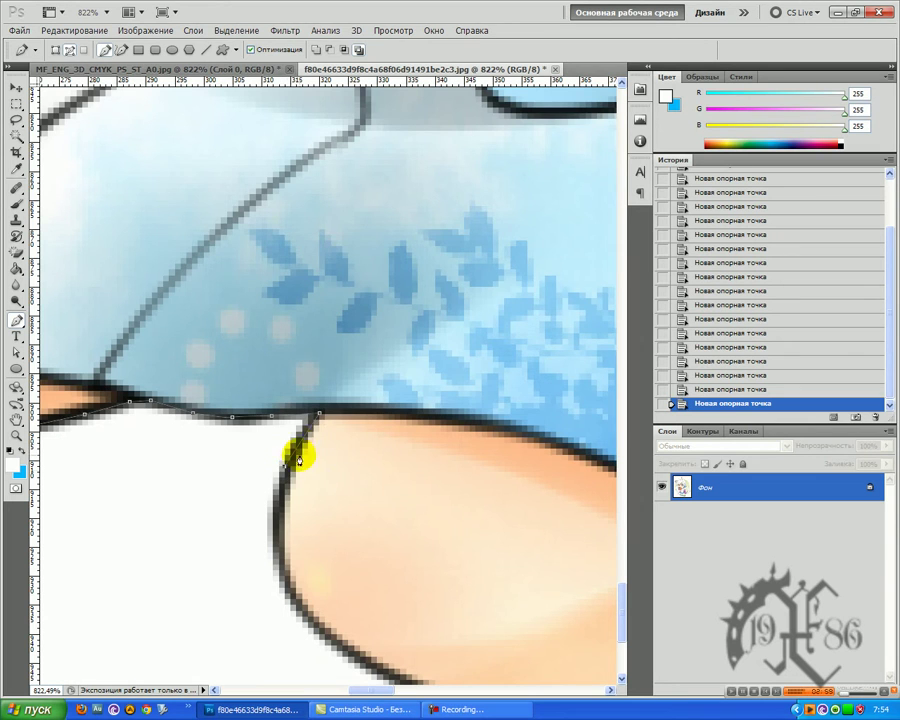
key("ctrl+z")
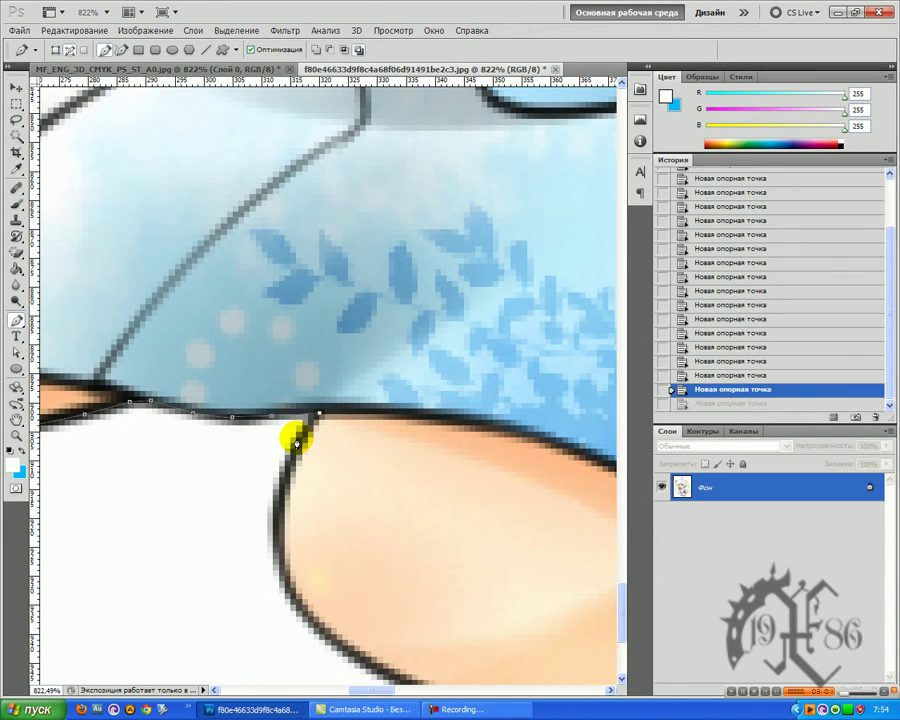
left_click(297, 440)
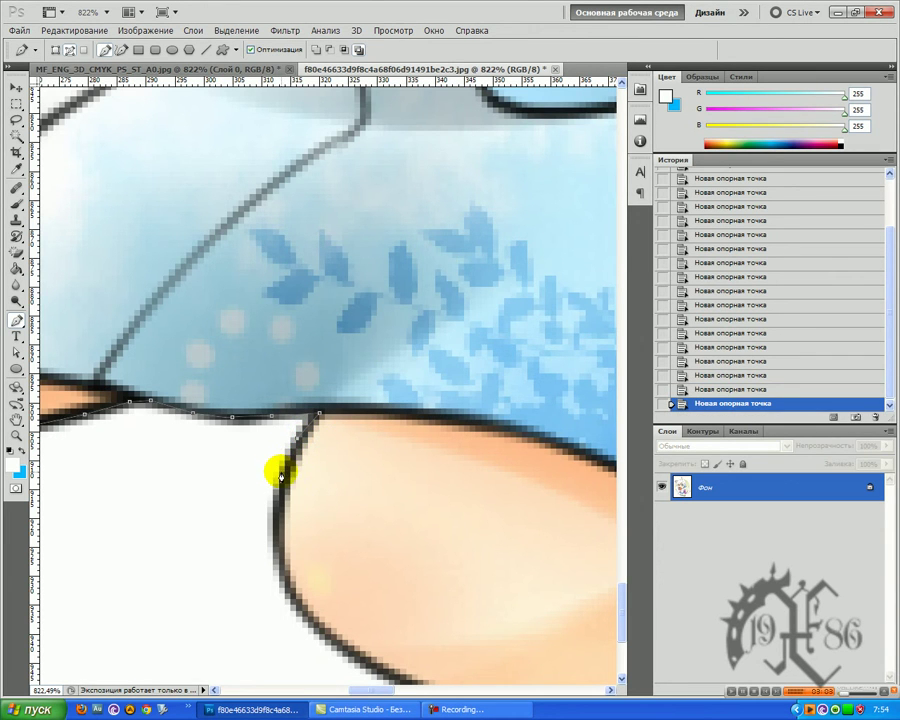
left_click_drag(274, 510, 277, 556)
scroll(289, 596, "down", 3)
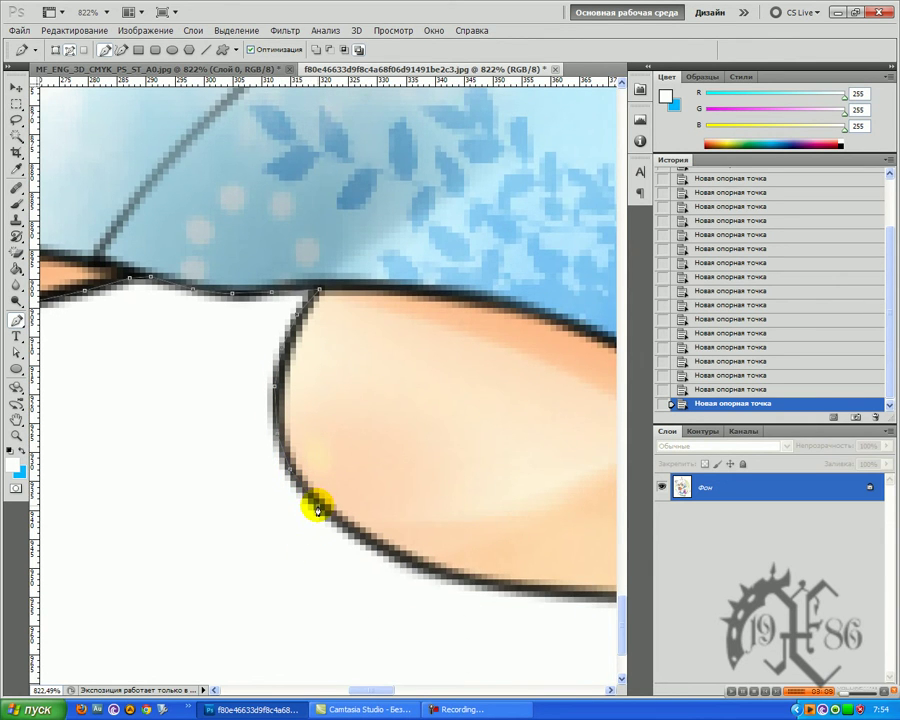
left_click(359, 537)
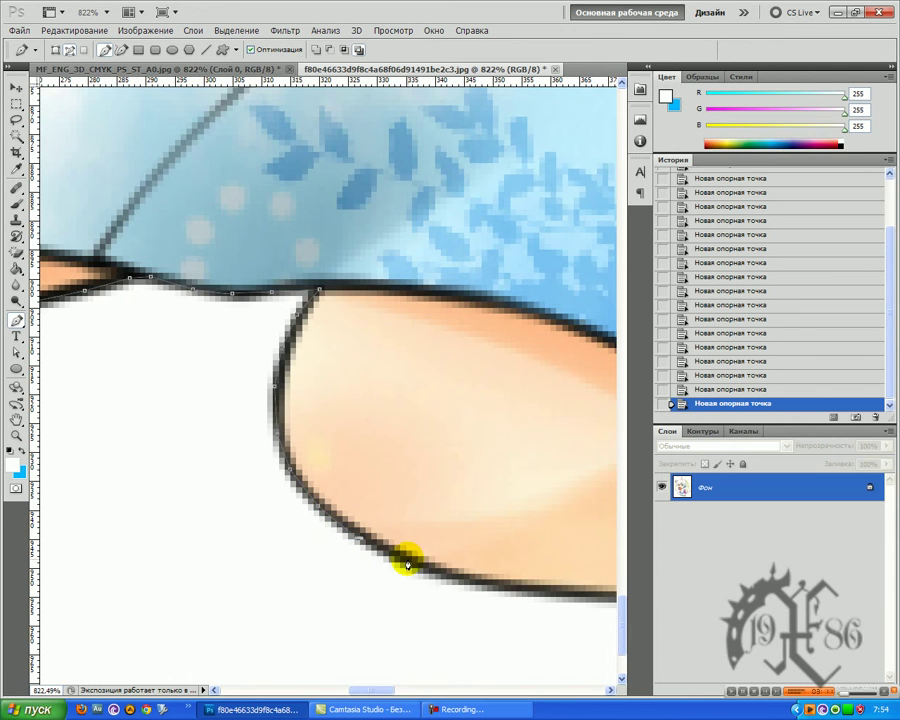
left_click(413, 565)
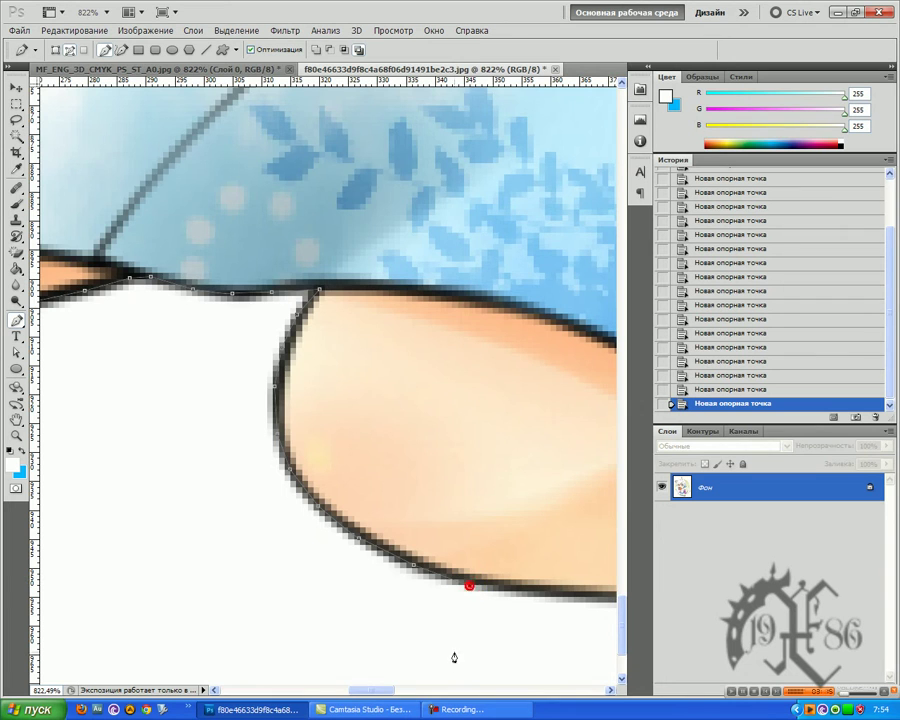
Replace the last anchor point and continue the path along the nearly flat underside of the second peach shape.
left_click_drag(388, 689, 407, 693)
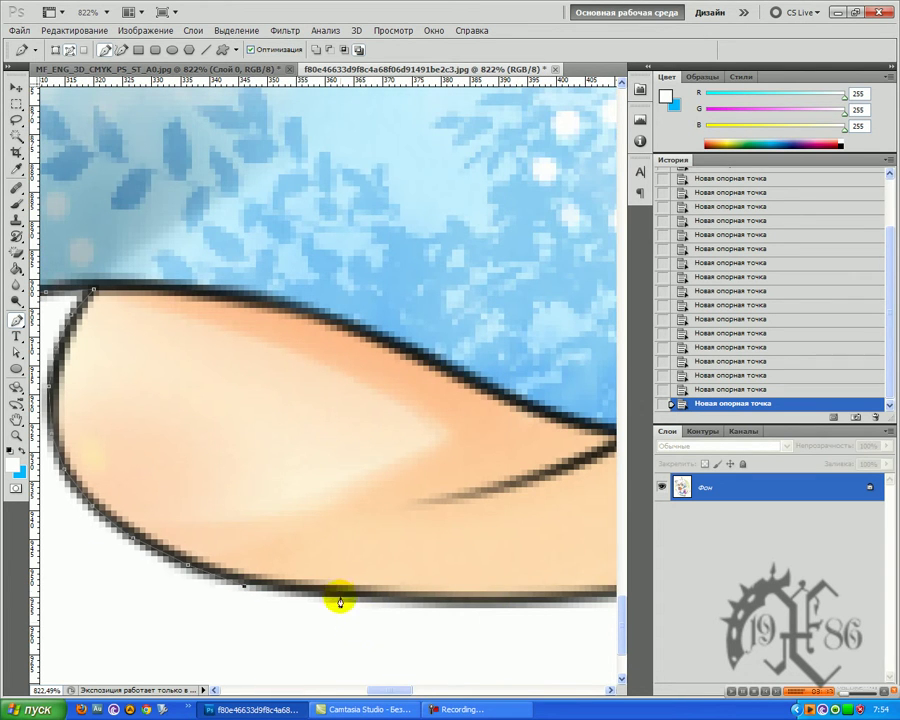
key("ctrl+z")
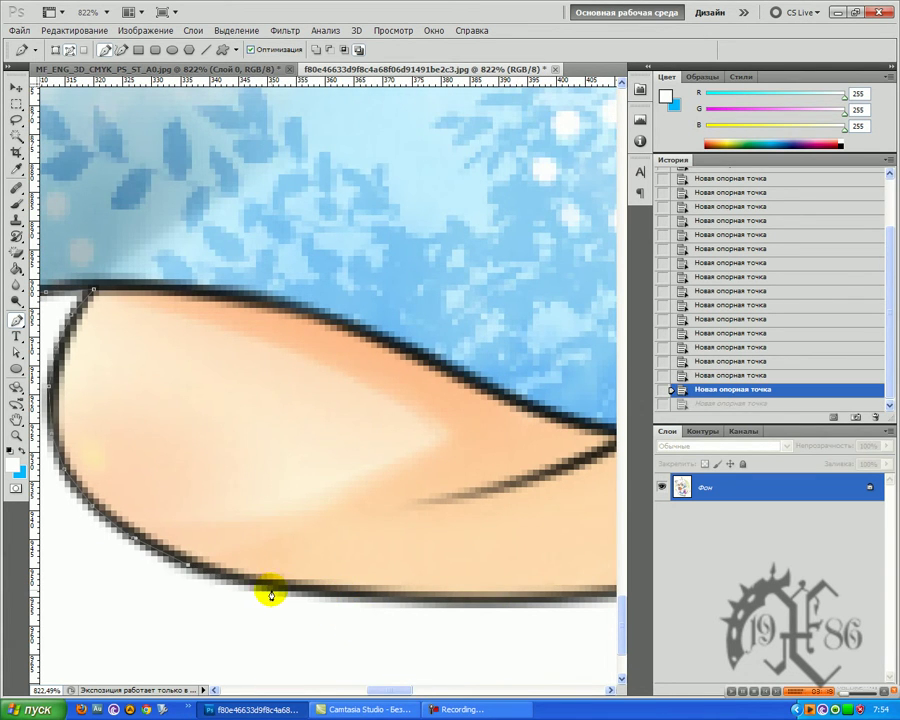
left_click_drag(271, 595, 396, 602)
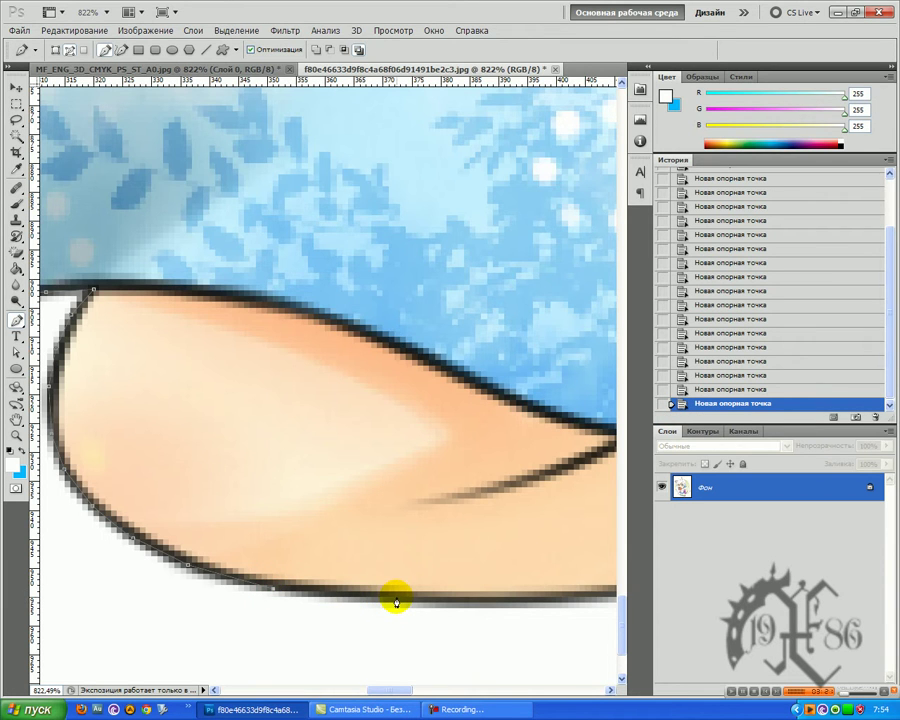
left_click(542, 601)
left_click(611, 598)
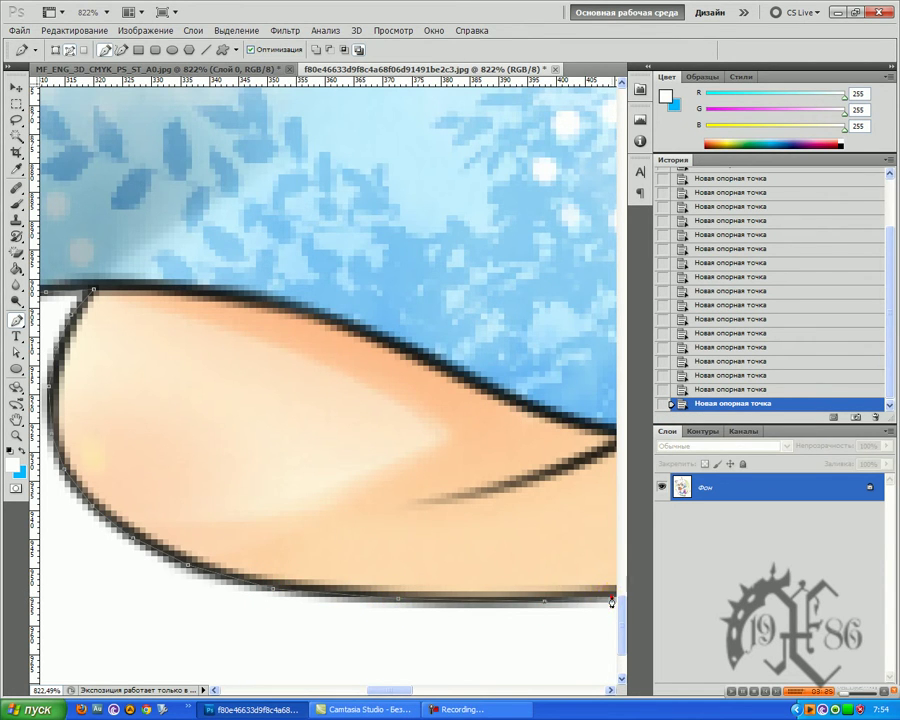
Trace the long lower edge of the peach leg toward the green ribbon with the bell.
left_click_drag(400, 689, 433, 686)
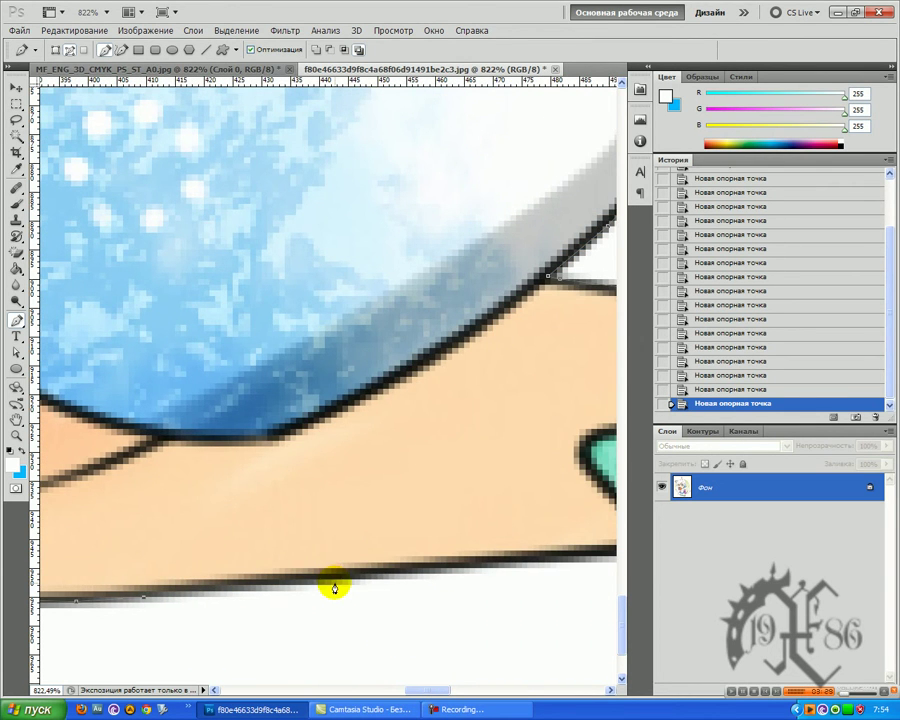
left_click(540, 556)
left_click(448, 688)
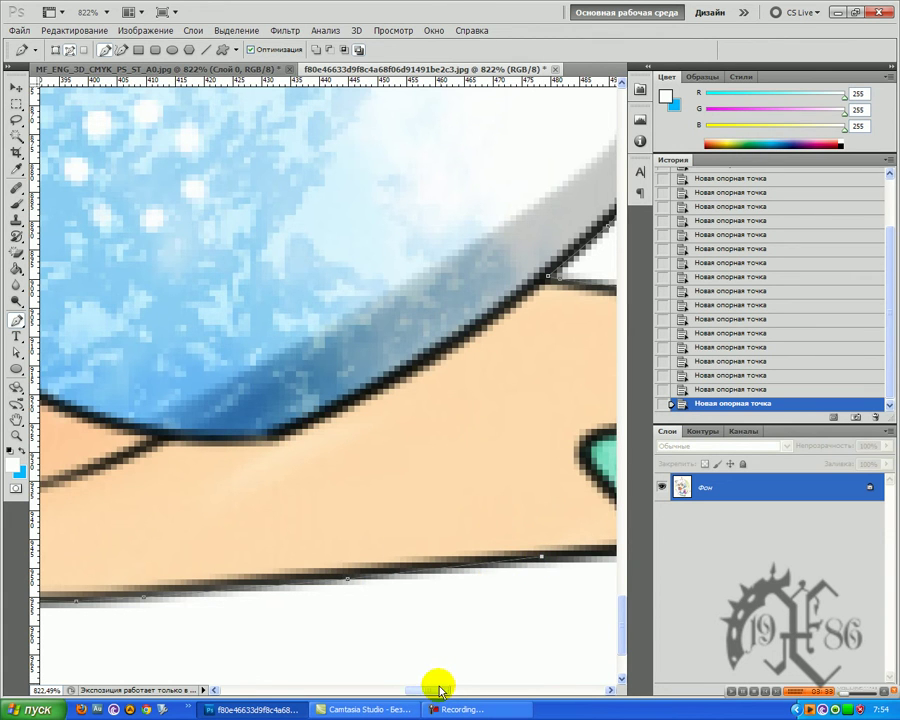
left_click_drag(426, 690, 466, 682)
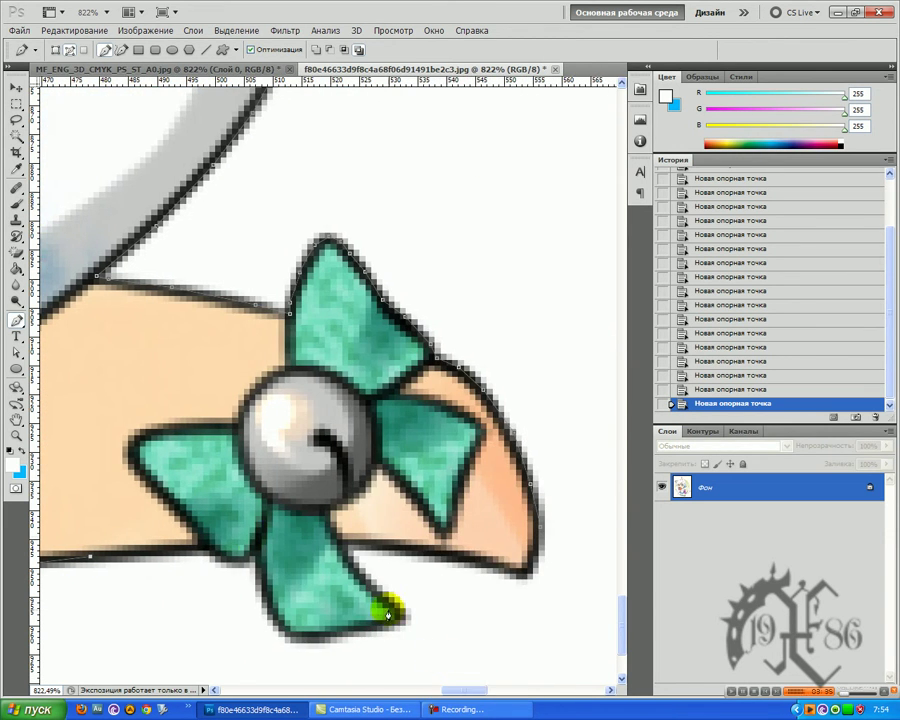
left_click(168, 550)
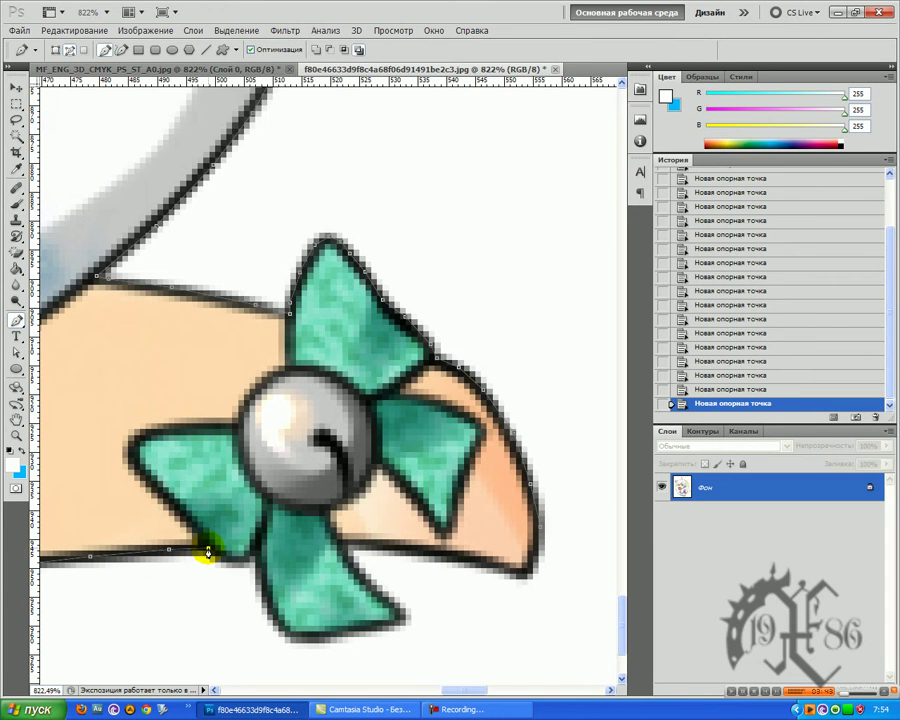
Trace around the bottom of the green ribbon loop and the hanging ribbon end to its pointed tip.
left_click(230, 560)
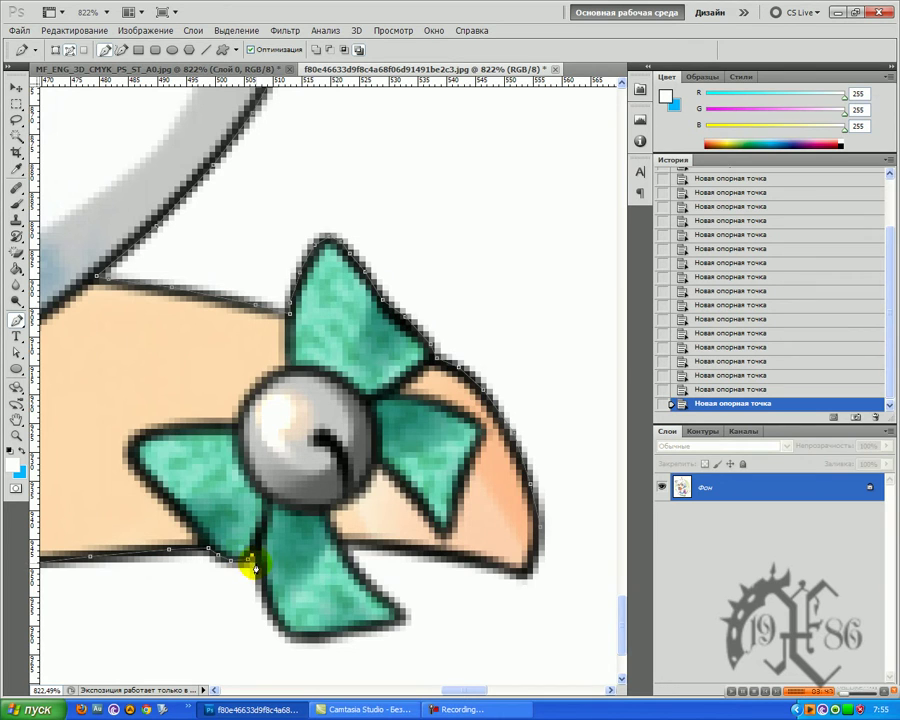
left_click(265, 598)
left_click(278, 626)
left_click(293, 644)
left_click(321, 640)
left_click(368, 634)
left_click(390, 630)
left_click(388, 626)
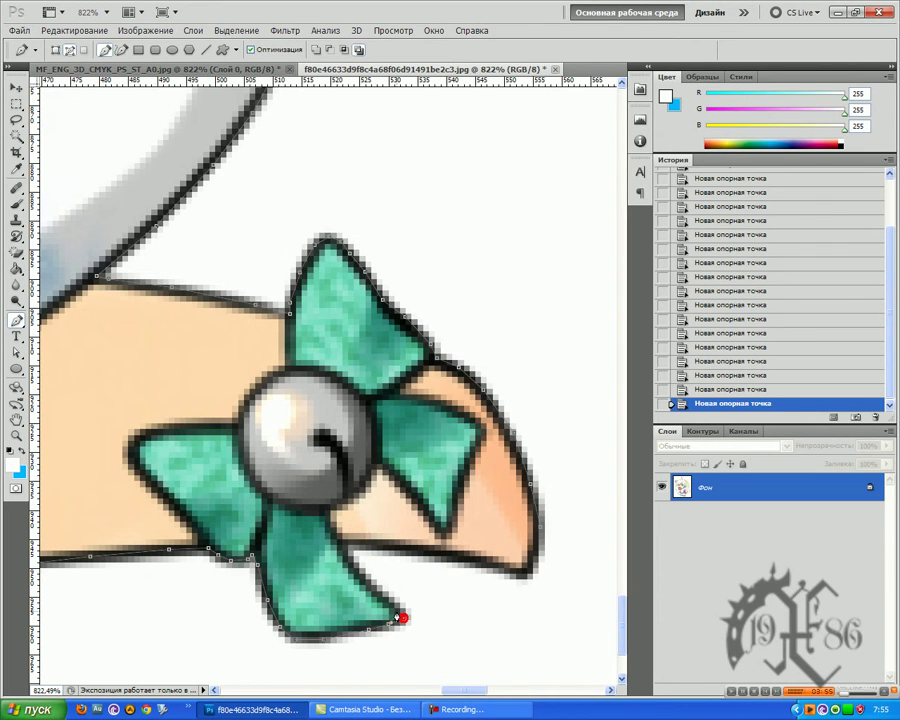
Undo the last two anchor points at the ribbon tip and zoom in on it to about 1472%.
key("ctrl+alt+z")
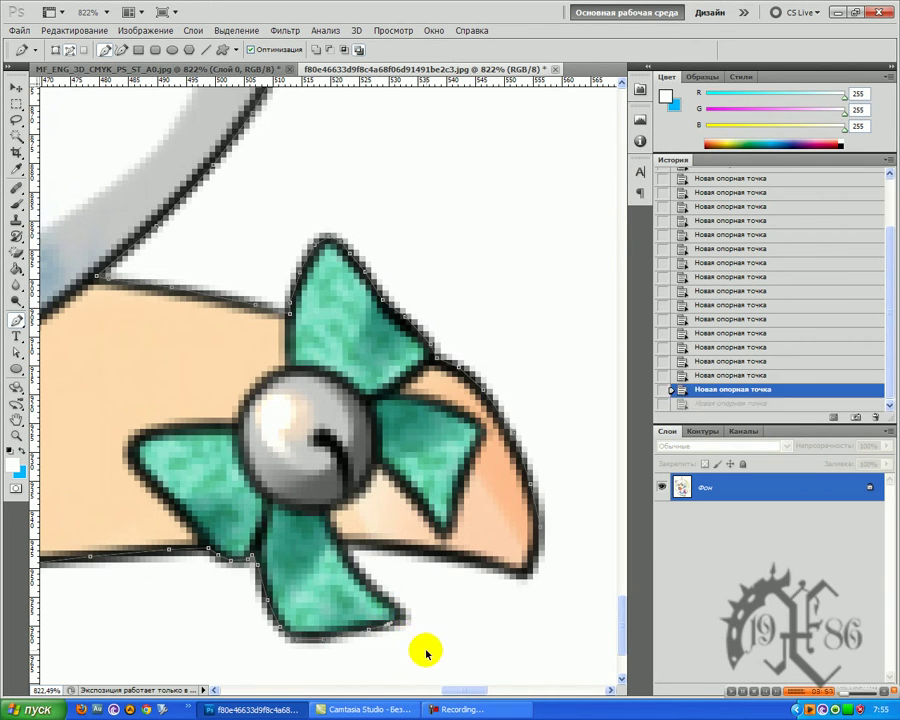
key("ctrl+alt+z")
key("z")
left_click_drag(428, 636, 388, 596)
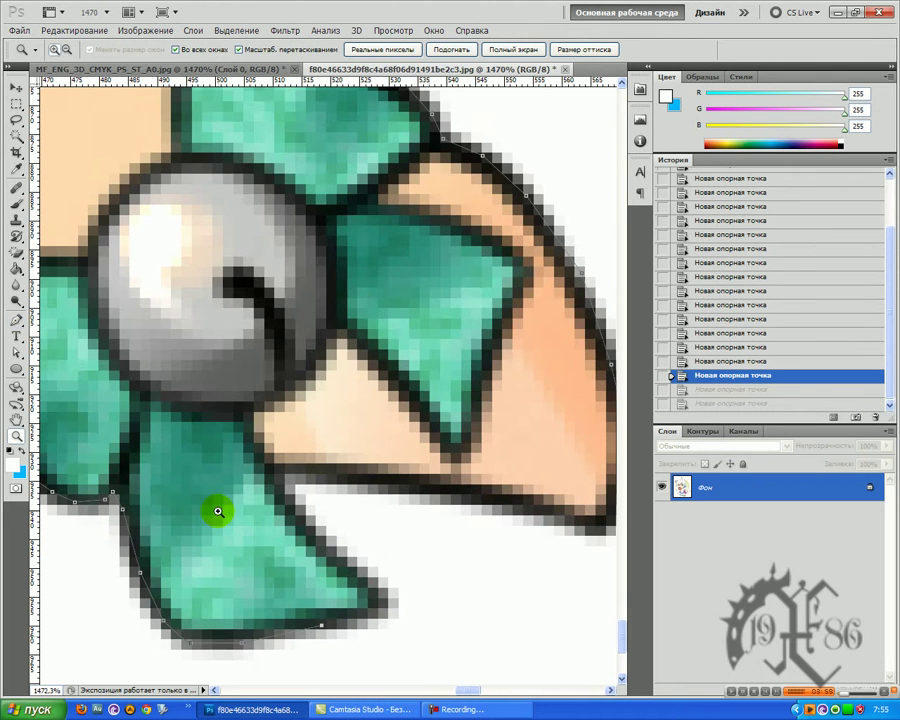
Continue the Pen path around the green ribbon's pointed tip, back up its inner edge and along the underside of the foot.
left_click(14, 319)
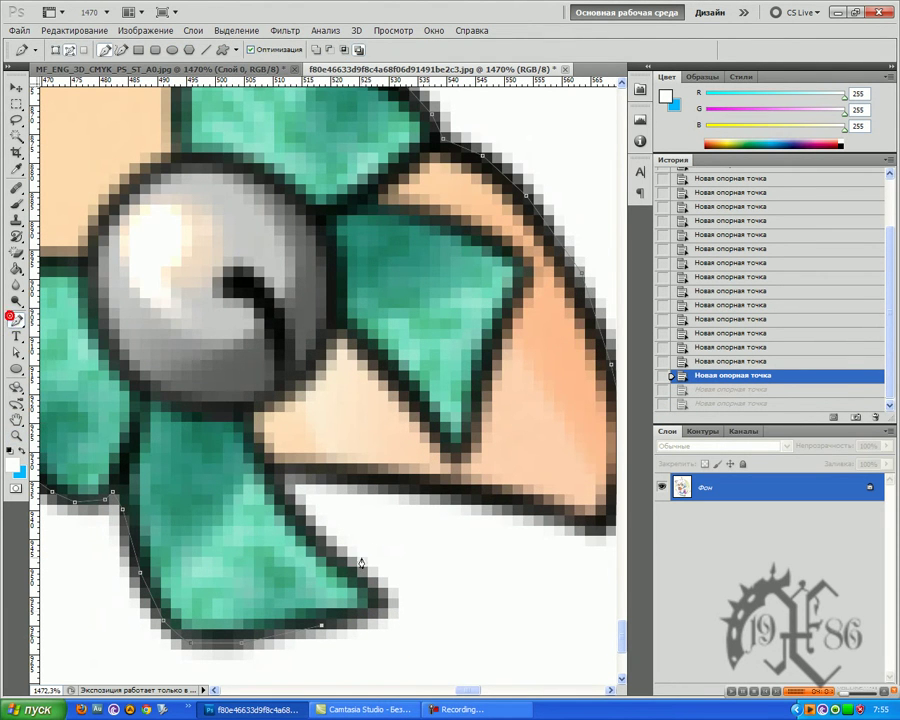
left_click(355, 620)
left_click(382, 611)
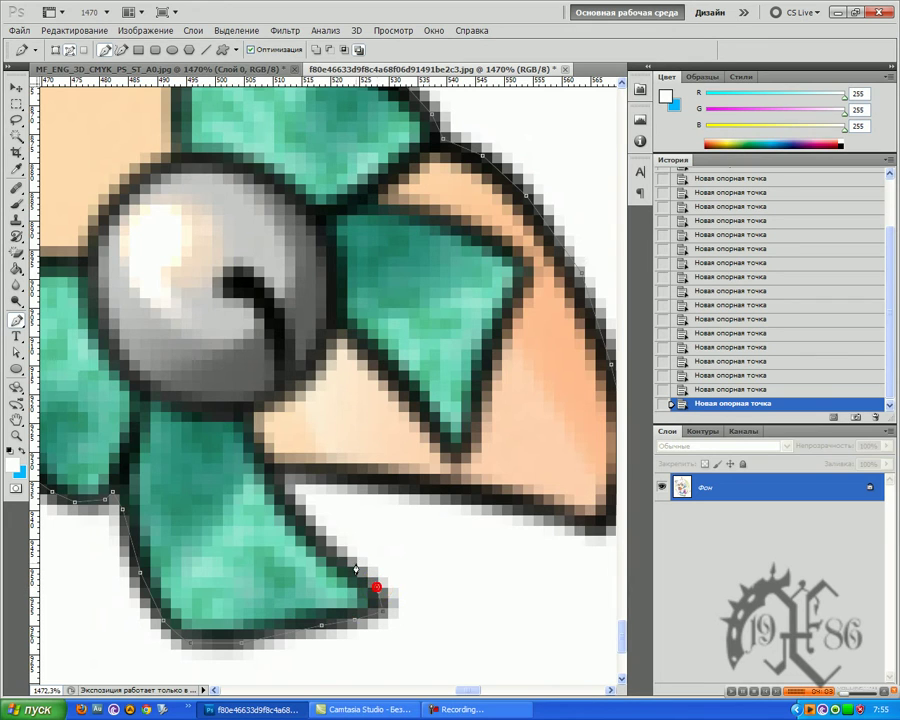
left_click(275, 497)
left_click(540, 509)
Finish the path around the rounded end of the foot and close it at the starting anchor point.
left_click_drag(474, 690, 489, 691)
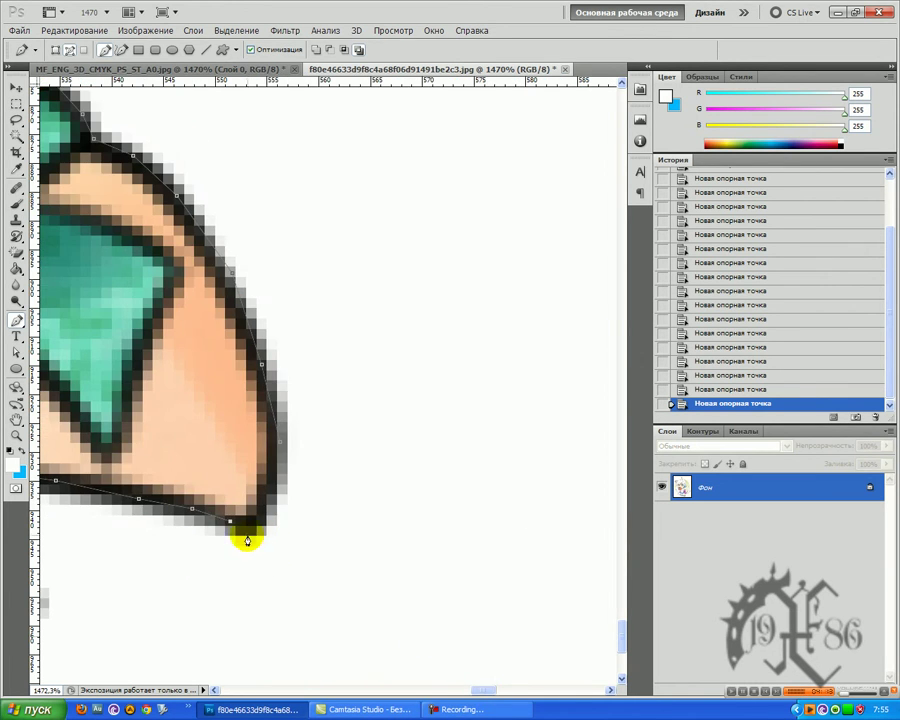
left_click(286, 466)
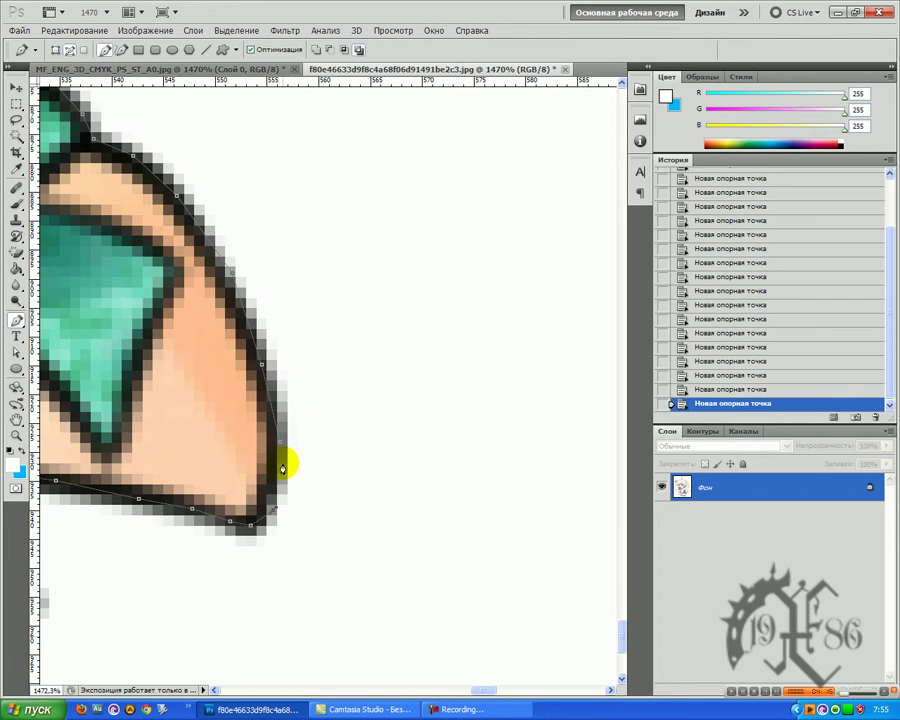
left_click(281, 447)
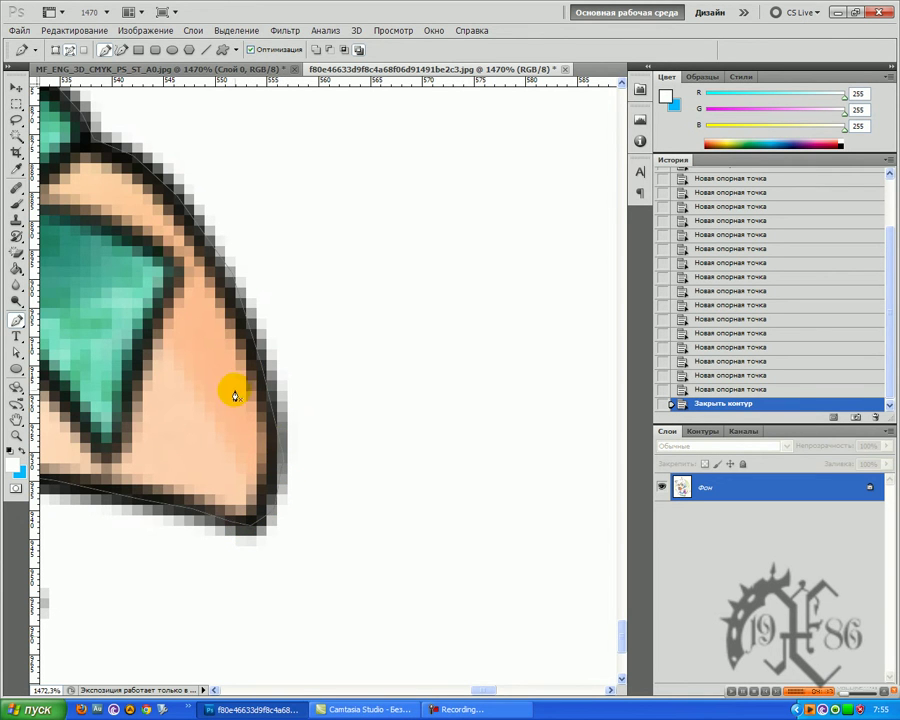
Save the finished work path of the character's outer outline as a permanent path with the default name.
key("z")
left_click_drag(202, 372, 62, 528)
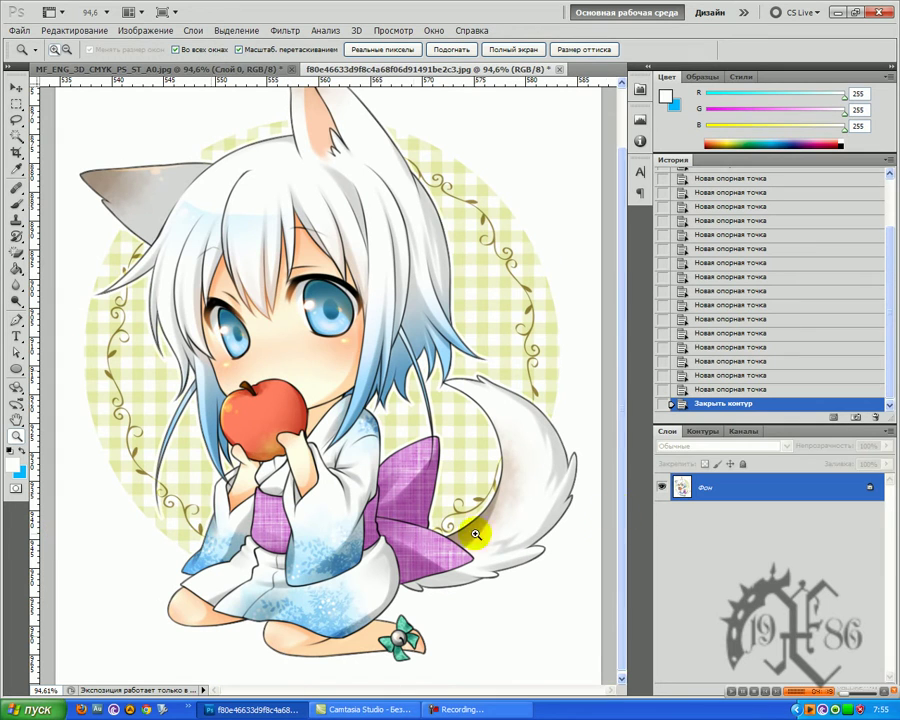
left_click(702, 431)
double_click(690, 451)
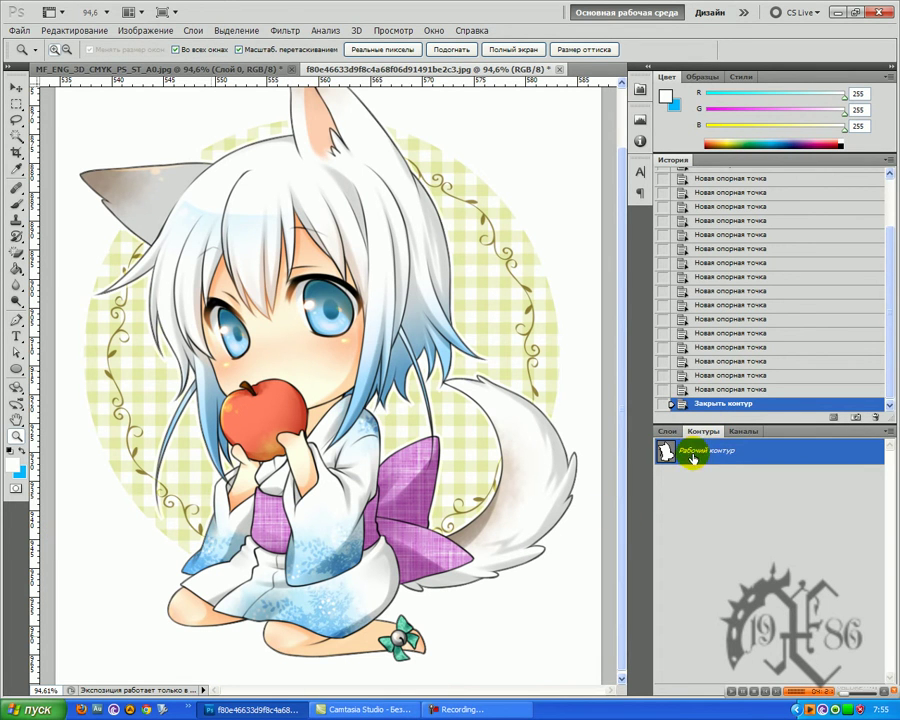
left_click(524, 237)
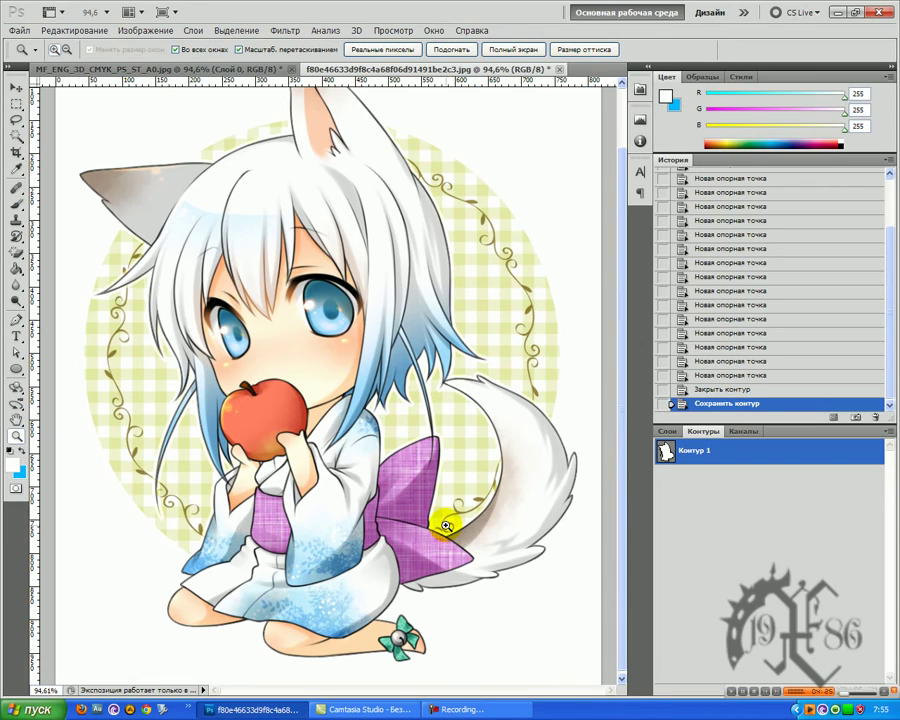
Start a new subpath where the two purple bow loops meet beside the checkered background and trace the first bend upward.
left_click_drag(446, 526, 468, 516)
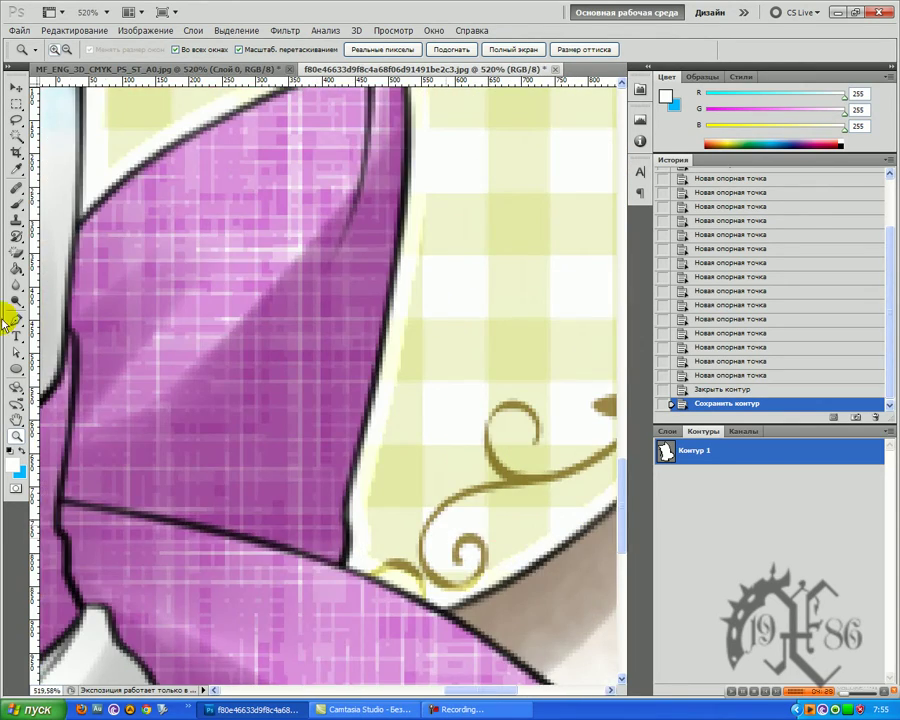
left_click(12, 317)
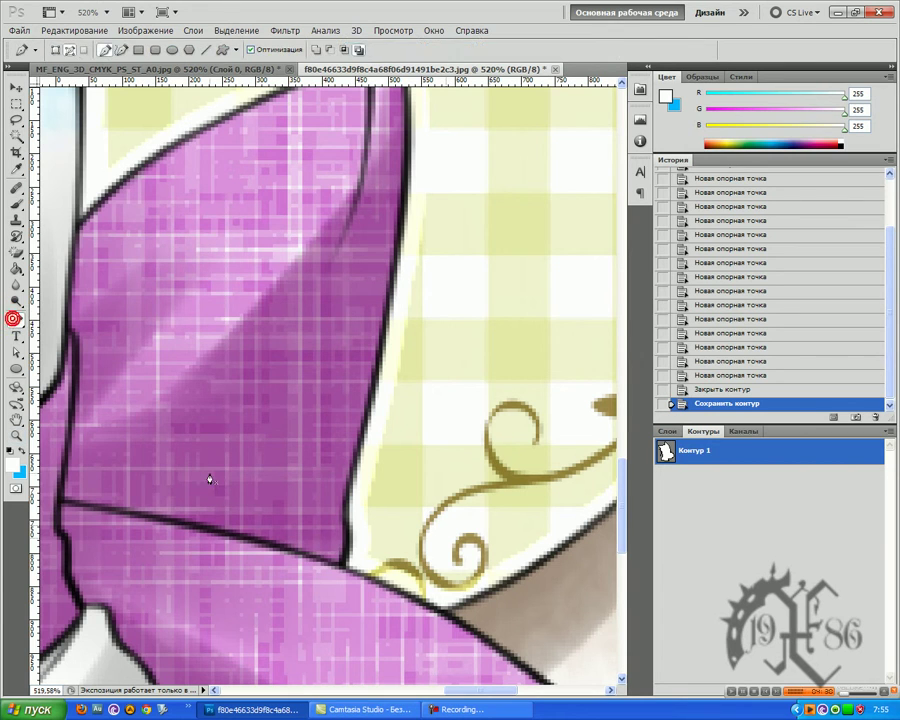
left_click(342, 566)
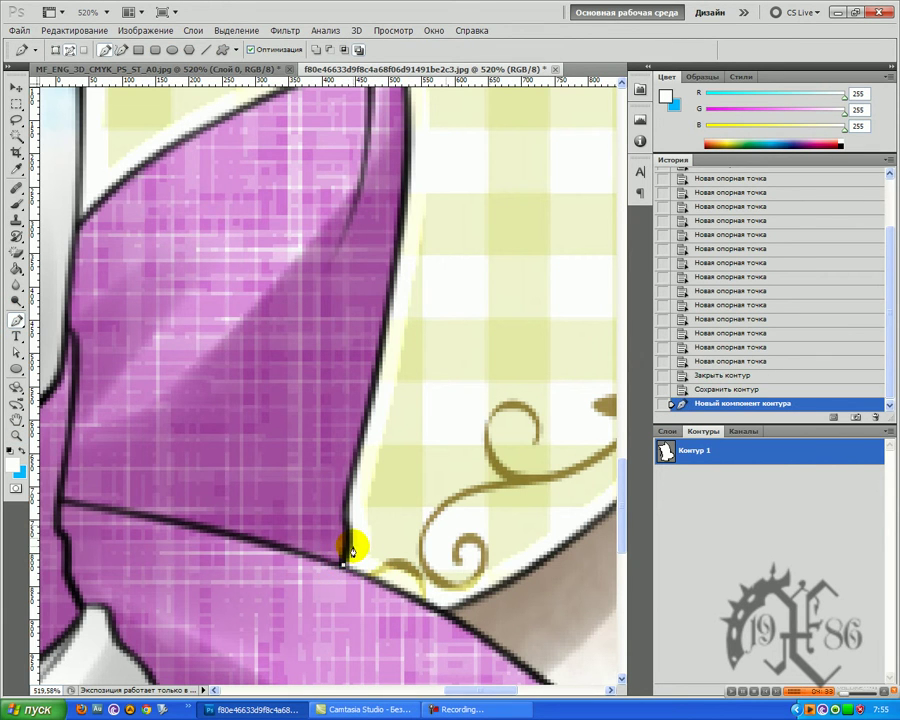
left_click(344, 562)
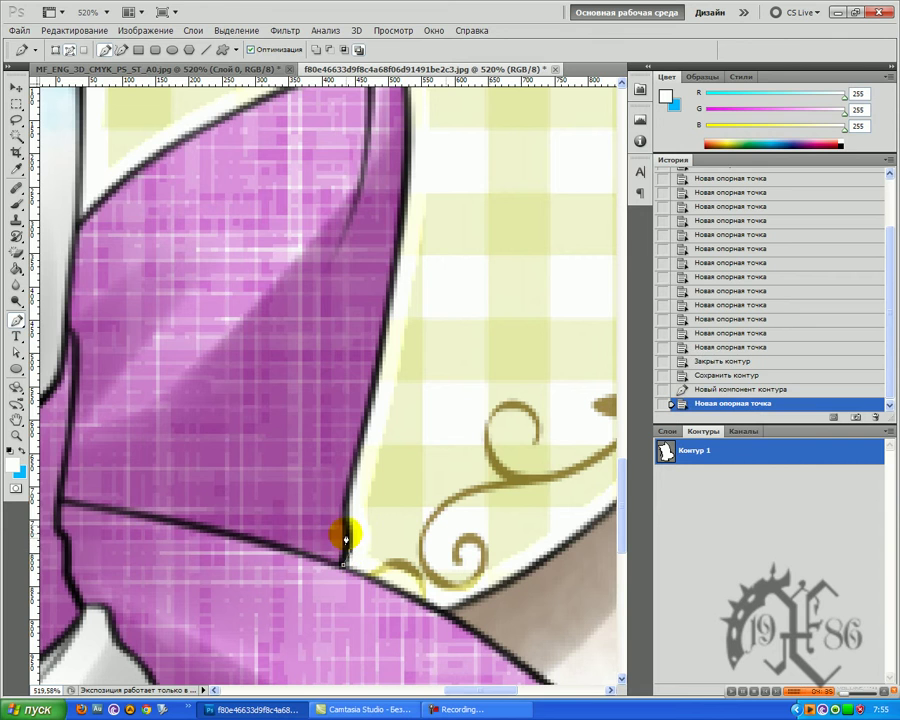
left_click(348, 530)
left_click(346, 512)
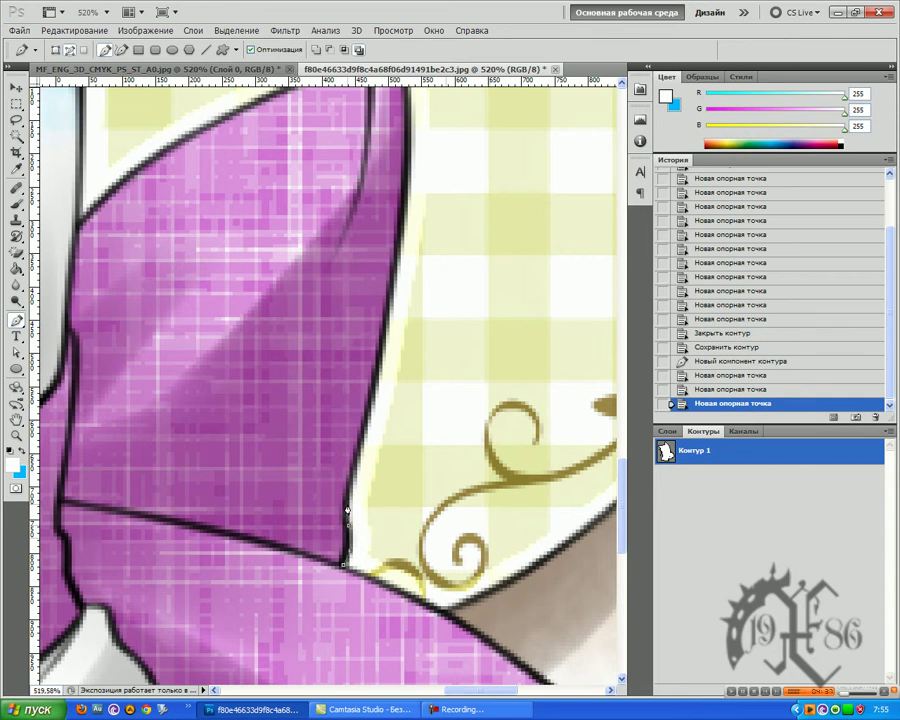
left_click(346, 490)
Trace the long outer edge of the upright purple bow loop upward along the checkered background.
left_click(358, 446)
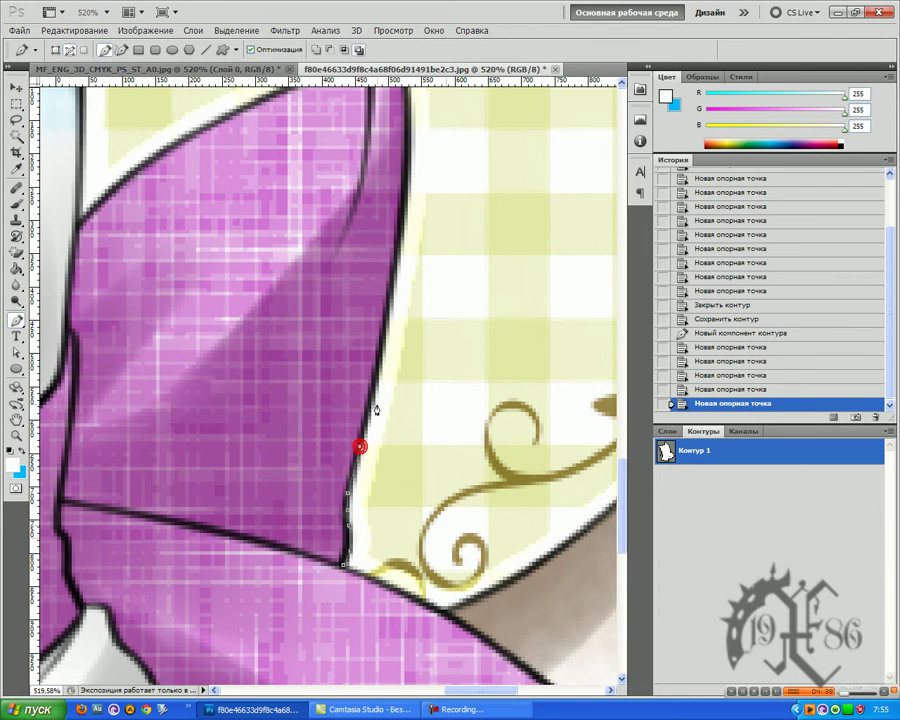
left_click(378, 376)
left_click(387, 313)
left_click(400, 248)
left_click(400, 243)
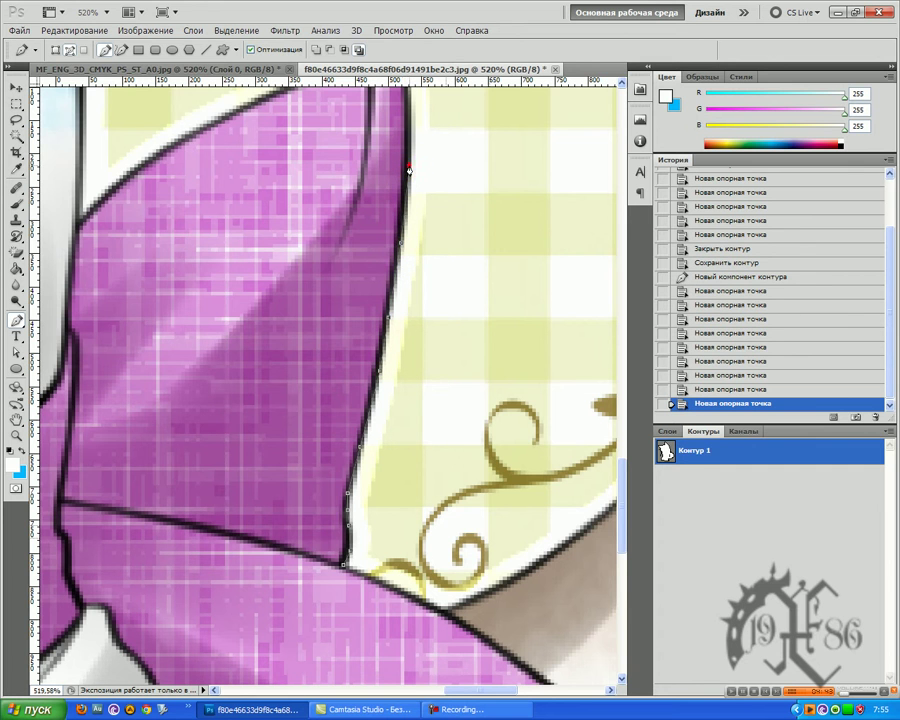
left_click(409, 168)
Trace the rounded top corner of the purple bow loop to where the thin dark hair strand crosses it.
scroll(411, 175, "up", 2)
scroll(413, 186, "up", 1)
key("z")
left_click_drag(398, 194, 428, 180)
scroll(447, 194, "up", 2)
scroll(440, 210, "up", 3)
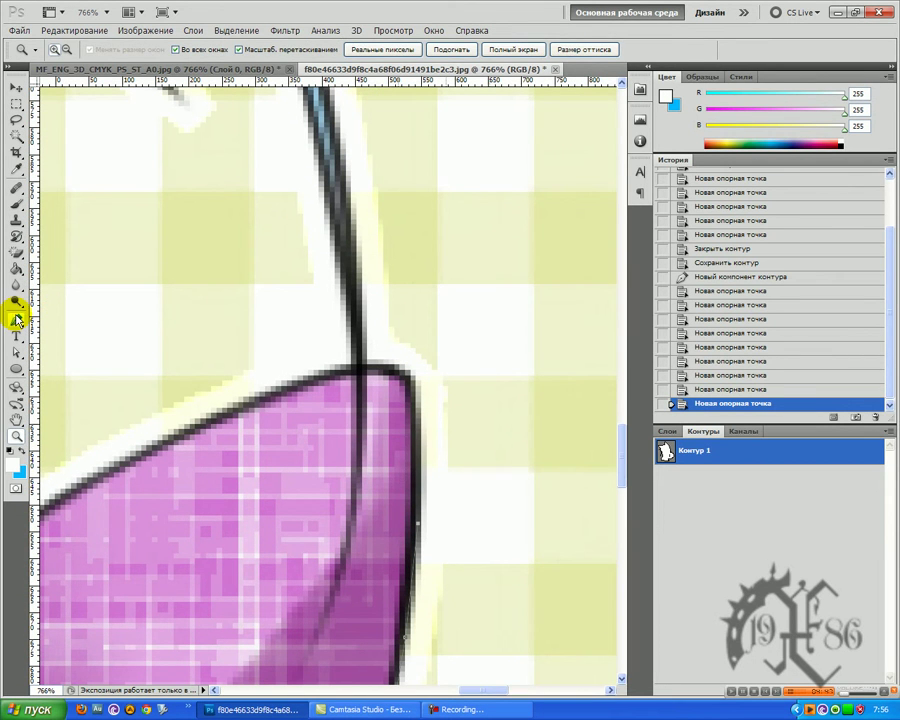
left_click(16, 318)
left_click(410, 385)
left_click(402, 374)
left_click(386, 372)
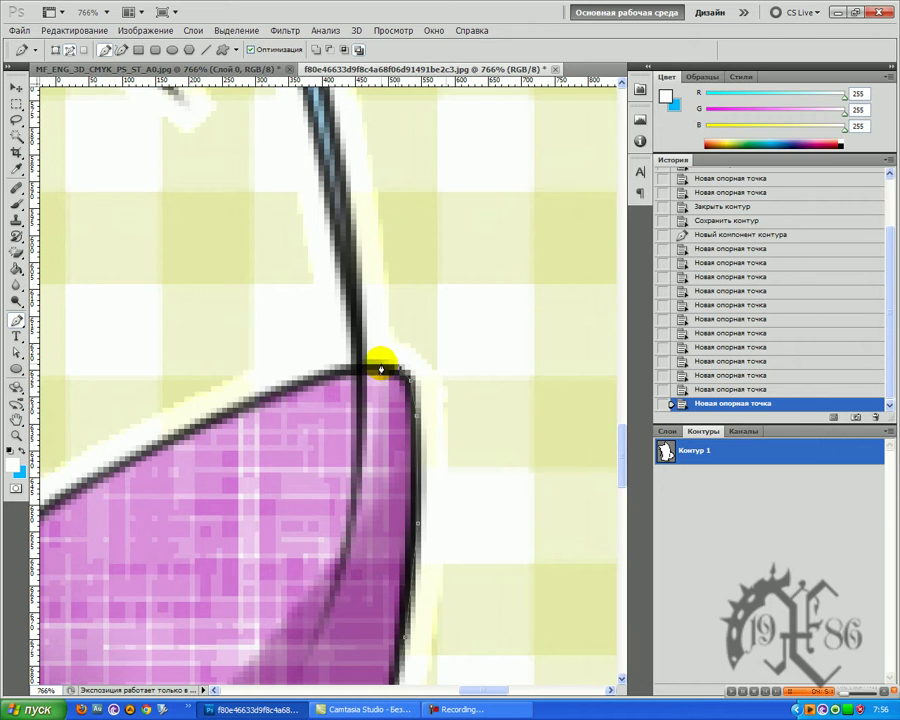
left_click(368, 370)
left_click(364, 368)
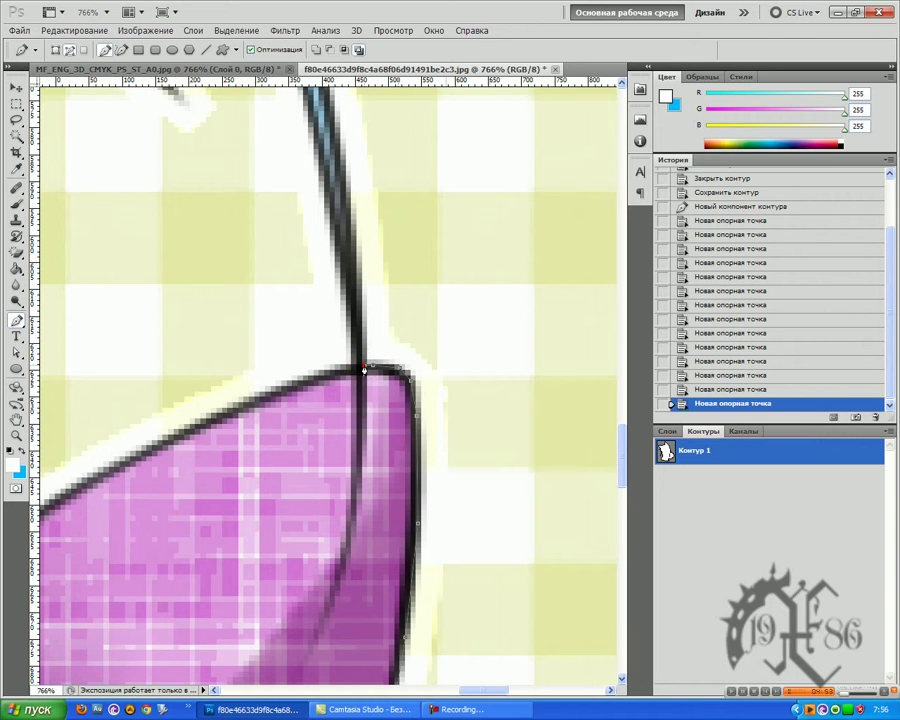
Replace the first anchor point on the thin hair strand above the bow and continue the path up its lower part.
left_click(358, 254)
scroll(366, 283, "up", 2)
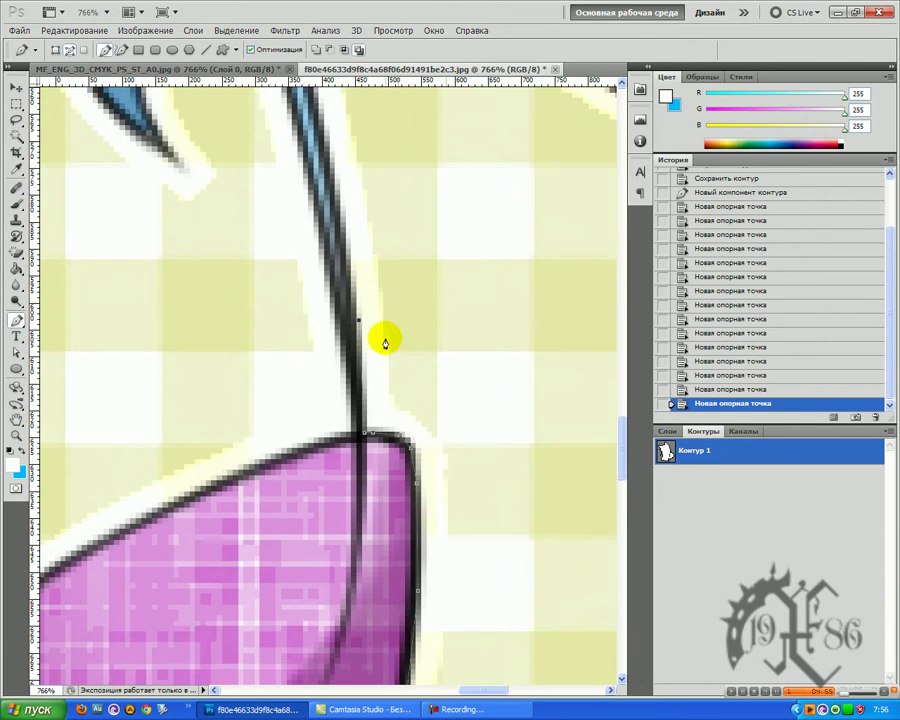
key("ctrl+z")
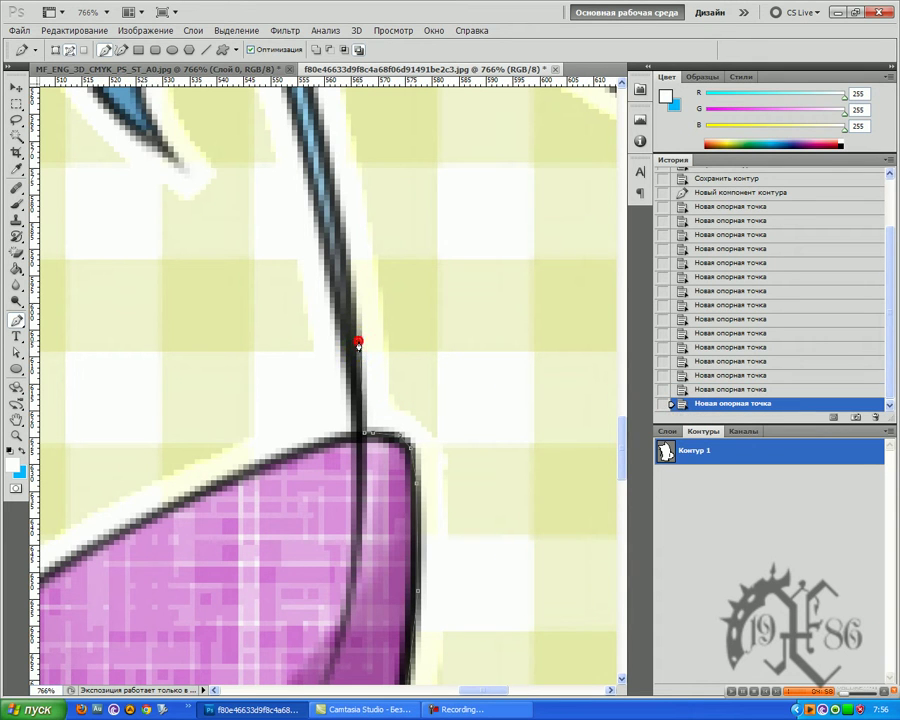
left_click(345, 251)
scroll(345, 251, "up", 3)
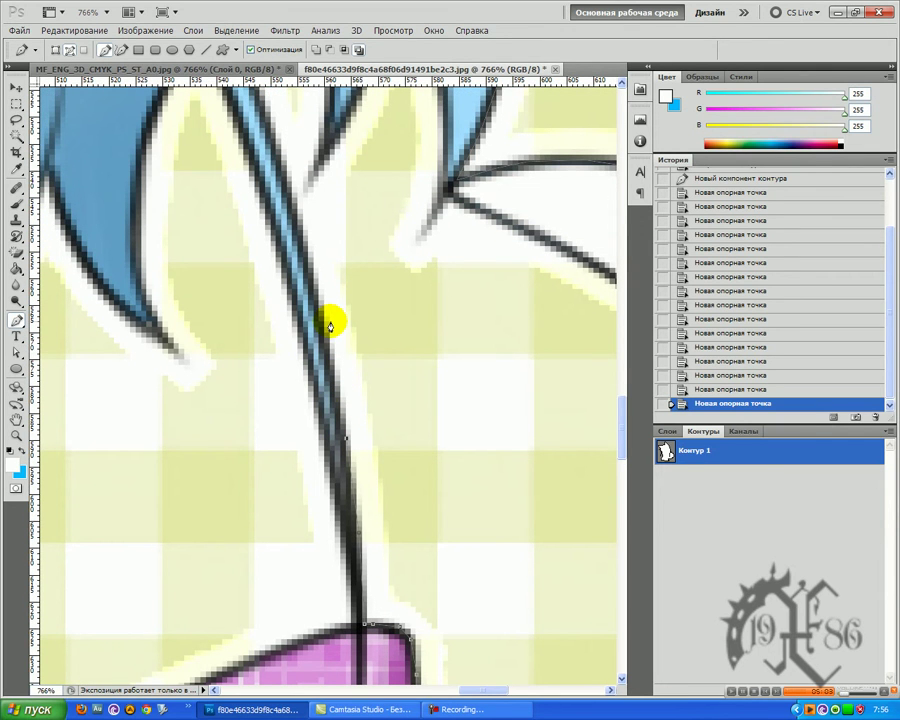
Trace the upper part of the thin hair strand to its junction with the darker blue hair lock.
left_click(320, 315)
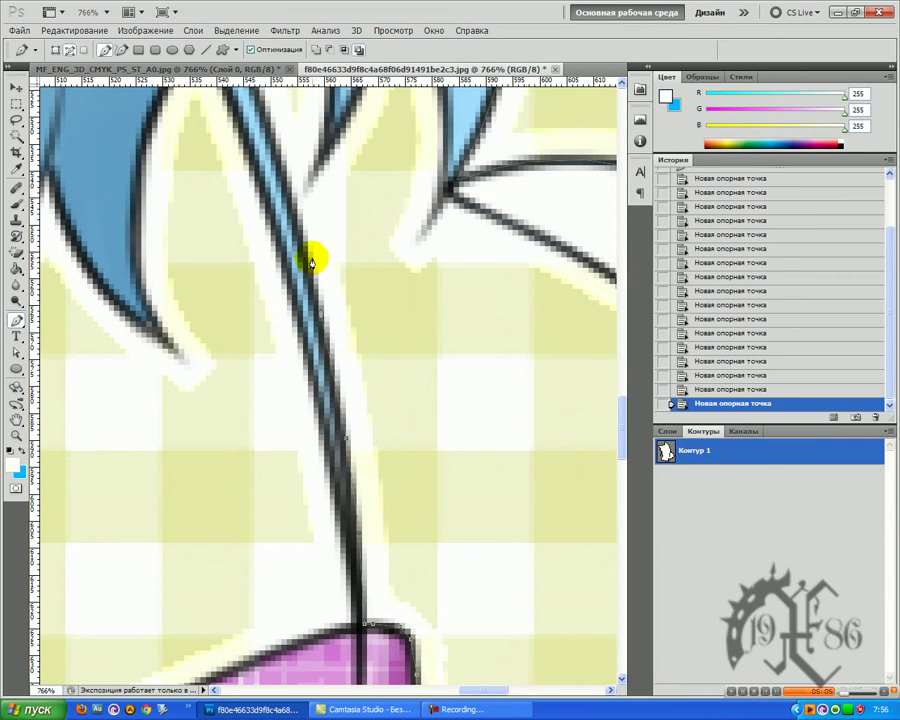
left_click(297, 217)
scroll(293, 215, "up", 1)
scroll(289, 214, "up", 1)
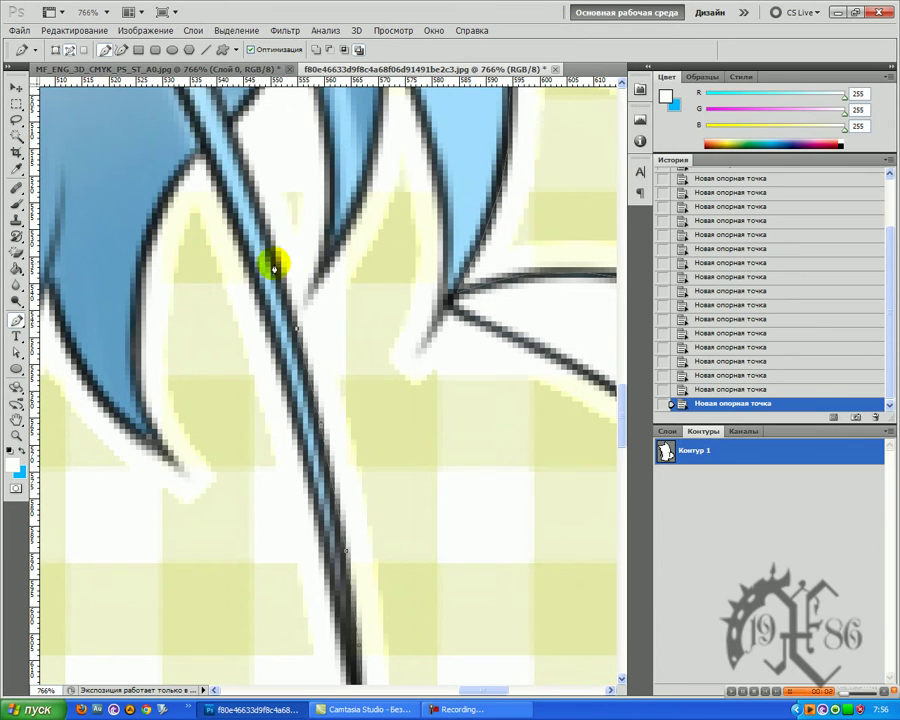
left_click(242, 156)
left_click(230, 122)
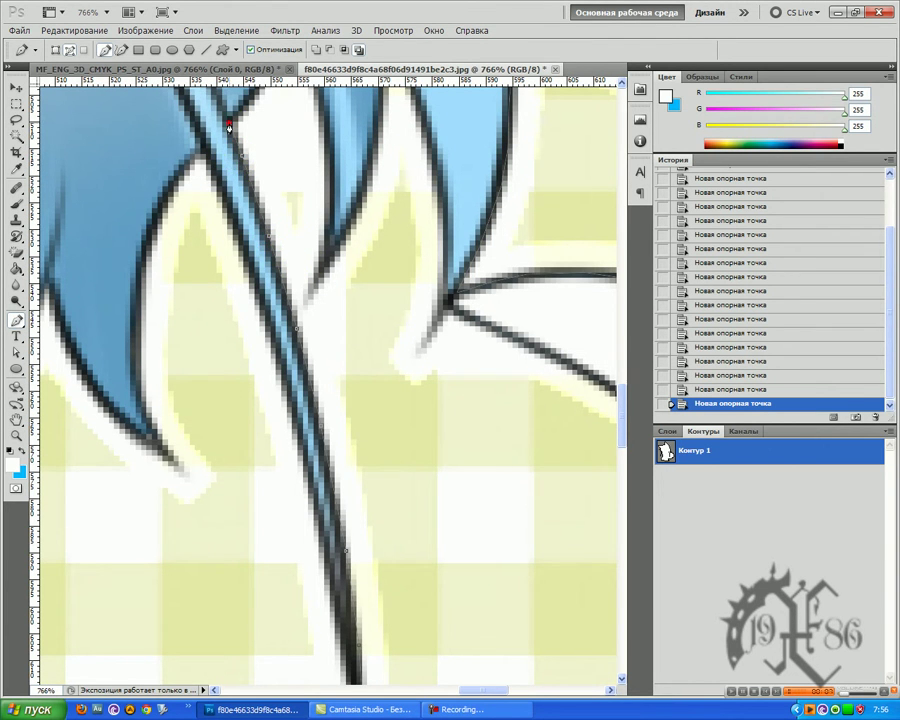
Trace the edge of the darker blue lock up to the peak of the white notch beside the strand.
scroll(230, 124, "up", 2)
left_click(261, 198)
left_click(283, 150)
left_click(296, 131)
left_click(292, 134)
Trace down the near side of the narrow pointed blue lock from the notch peak to the lock's tip.
left_click(305, 166)
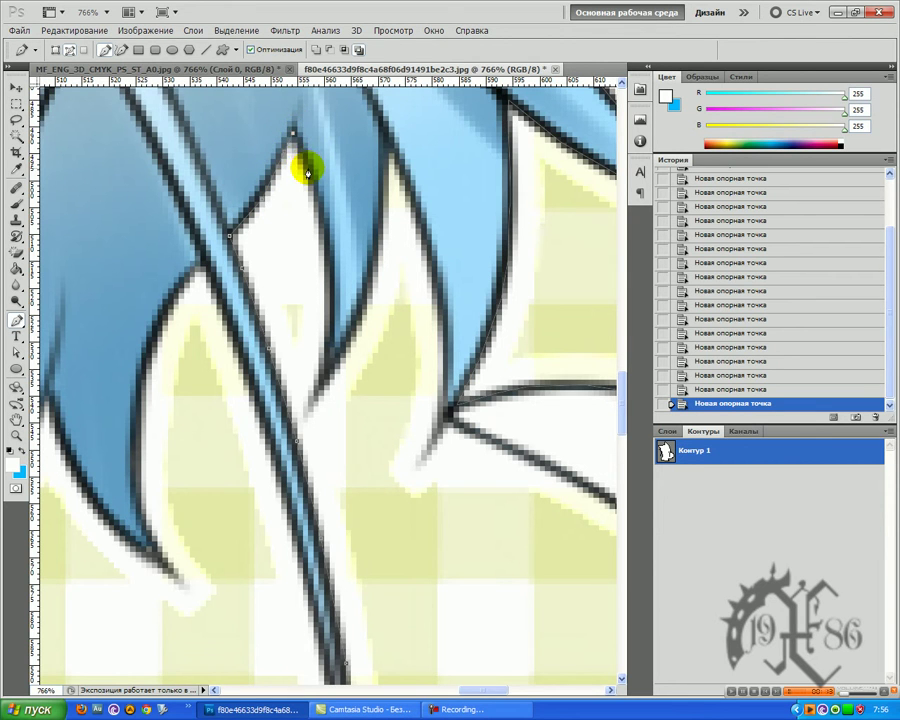
left_click(323, 220)
left_click(327, 258)
left_click(329, 301)
left_click(326, 342)
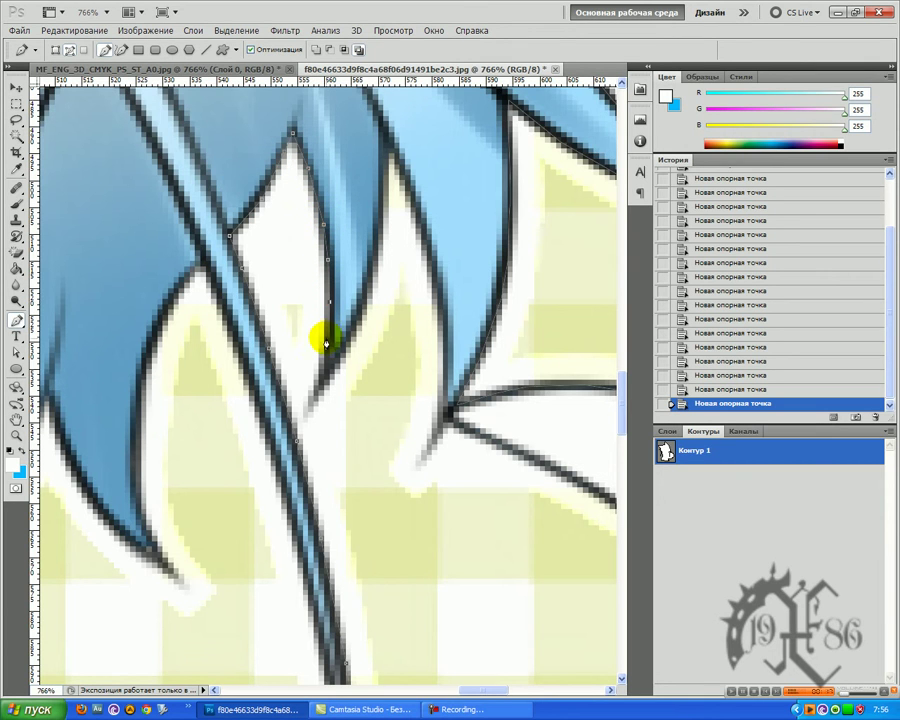
left_click(320, 376)
left_click(312, 404)
Trace back up the other side of the narrow blue lock to the peak of the next notch.
left_click(344, 356)
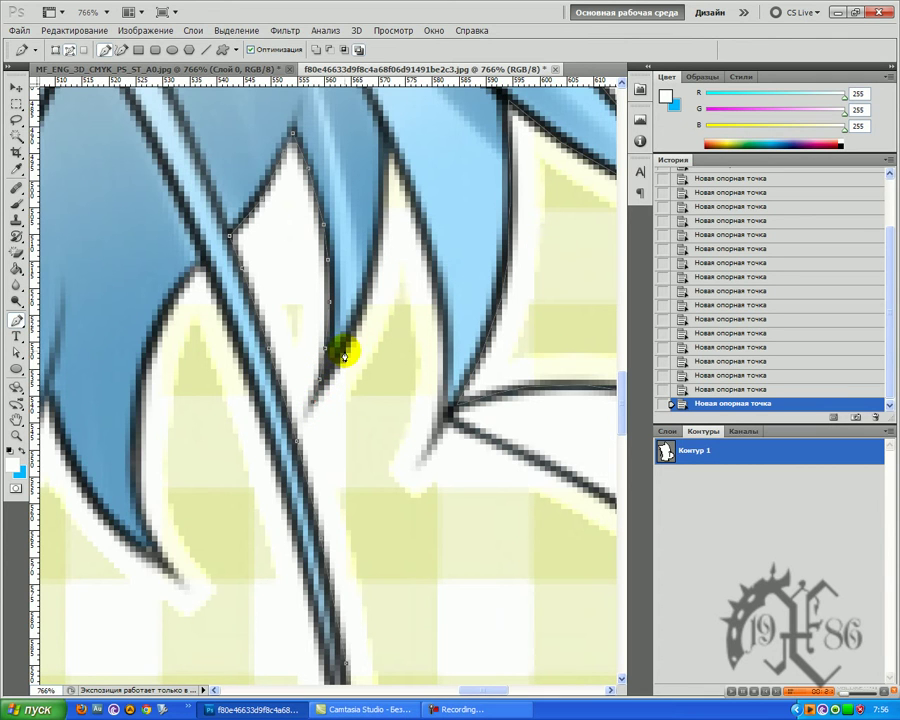
left_click(376, 294)
left_click(372, 280)
left_click(384, 220)
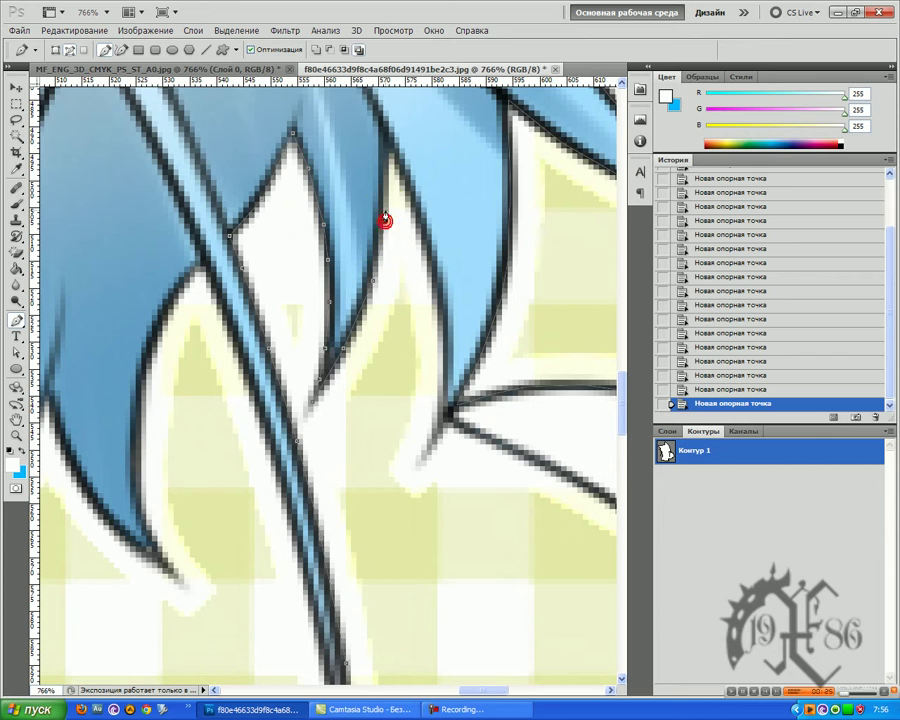
left_click(388, 145)
left_click(387, 140)
Trace down the inner edge of the wide light blue lock and undo the last anchor points near its tip.
left_click(418, 216)
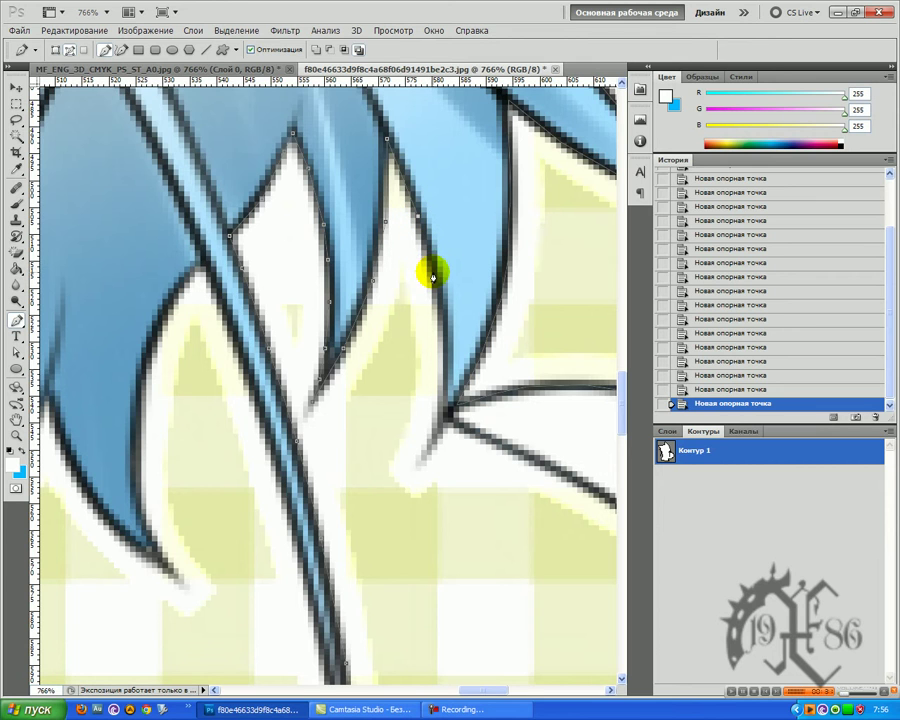
left_click(434, 277)
left_click(443, 309)
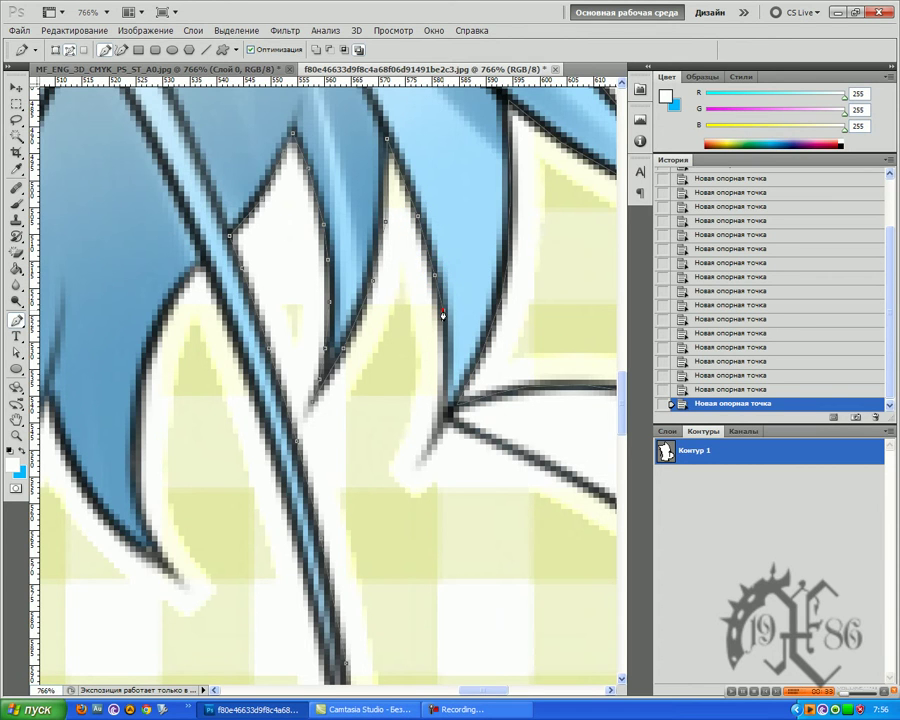
left_click(443, 372)
key("ctrl+z")
key("ctrl+alt+z")
Trace around the thin pointed tip of the light blue lock and onto the start of the tail's dark outline.
key("z")
left_click_drag(447, 433, 505, 410)
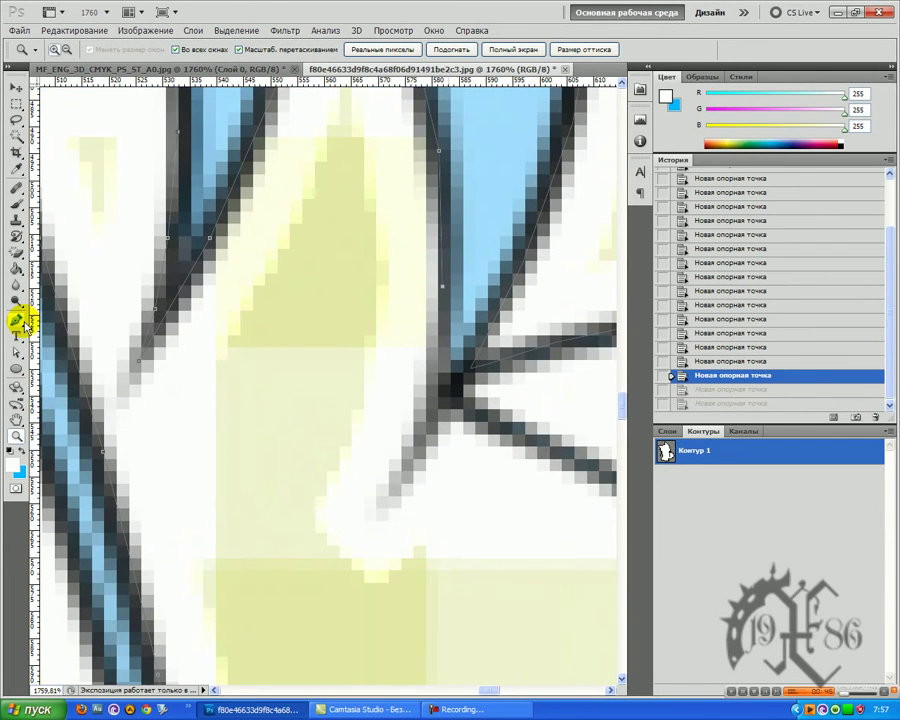
left_click(18, 321)
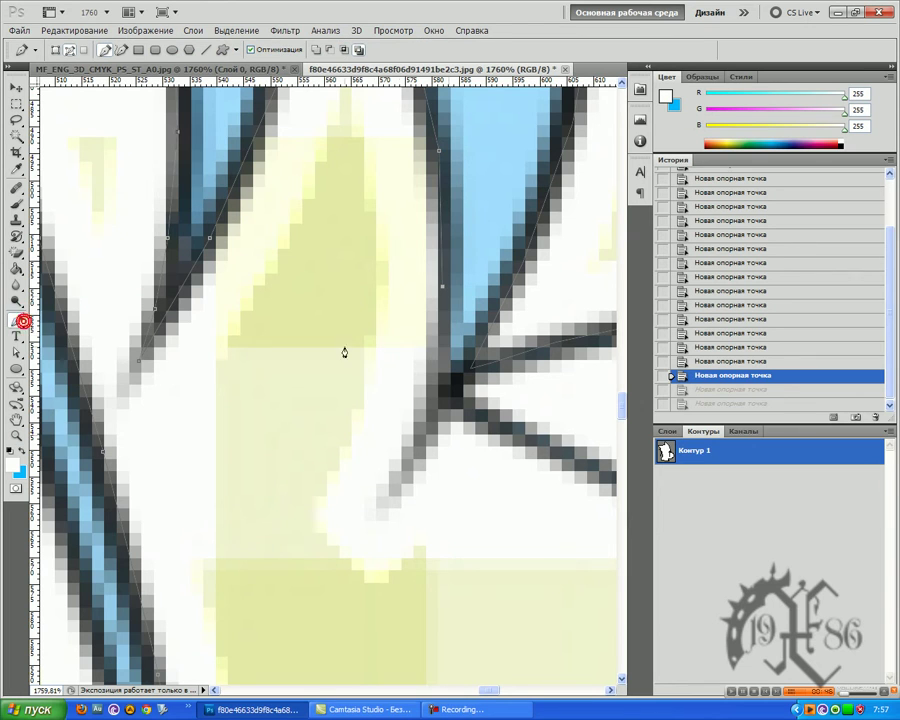
left_click(441, 346)
left_click(426, 402)
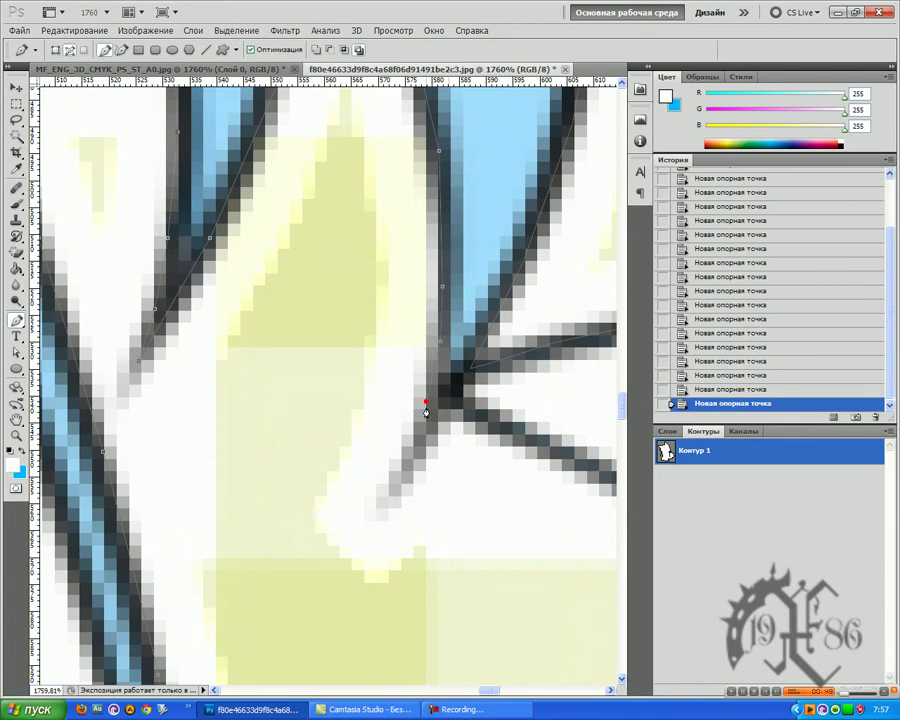
left_click(390, 493)
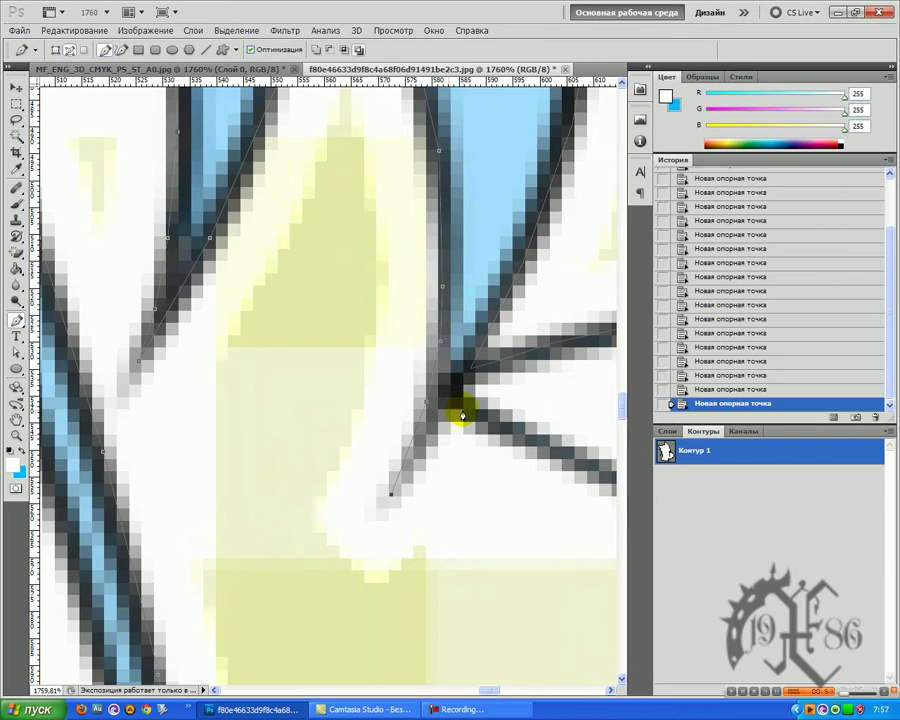
key("z")
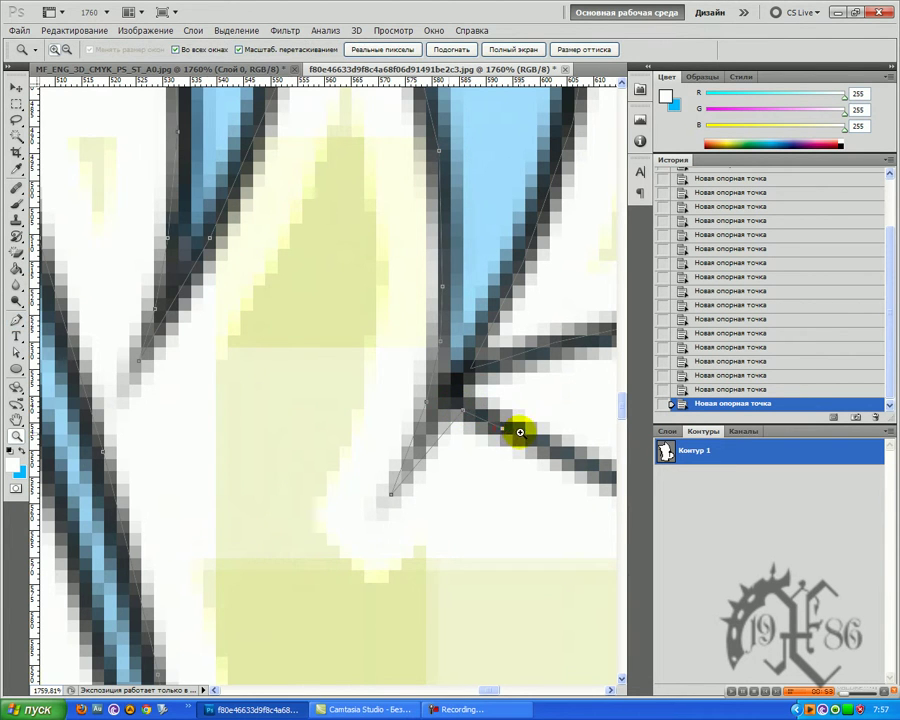
Continue the Pen path along the tail's lower dark outline, adding two anchor points away from the light blue lock's tip.
left_click_drag(514, 437, 436, 506)
left_click_drag(473, 690, 500, 697)
left_click_drag(425, 447, 483, 447)
left_click(16, 318)
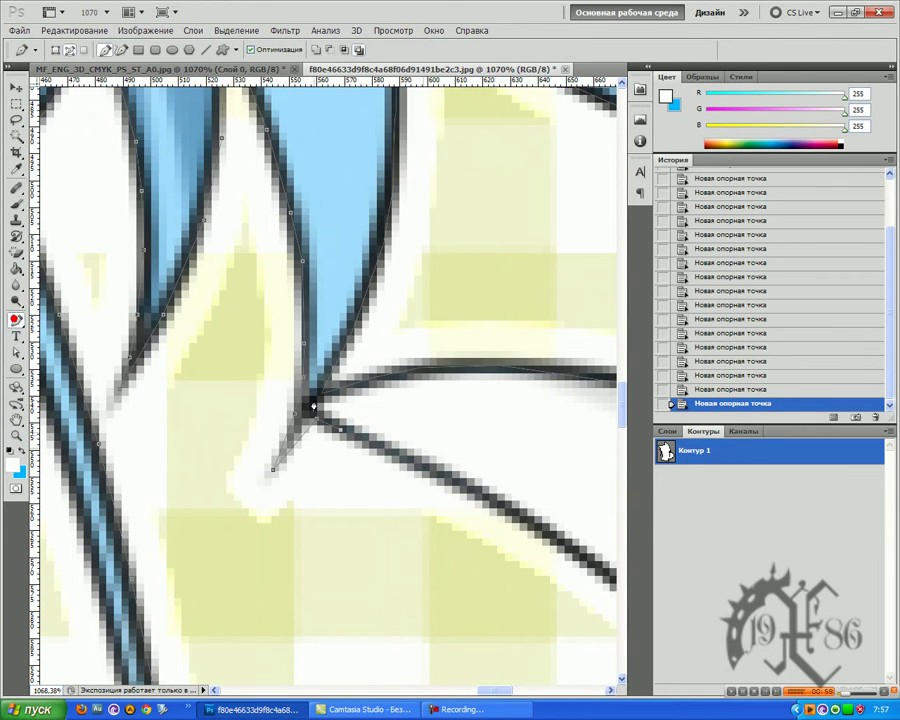
left_click(408, 459)
left_click(519, 515)
Trace the gently curving middle stretch of the tail's lower outline with three more anchor points.
scroll(587, 558, "down", 3)
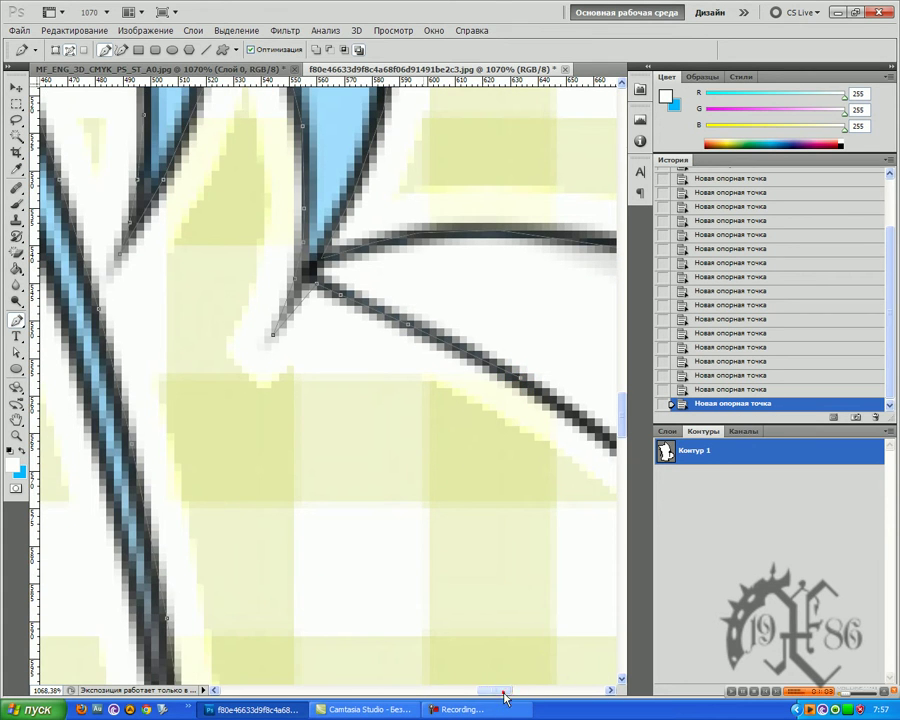
left_click_drag(503, 690, 527, 690)
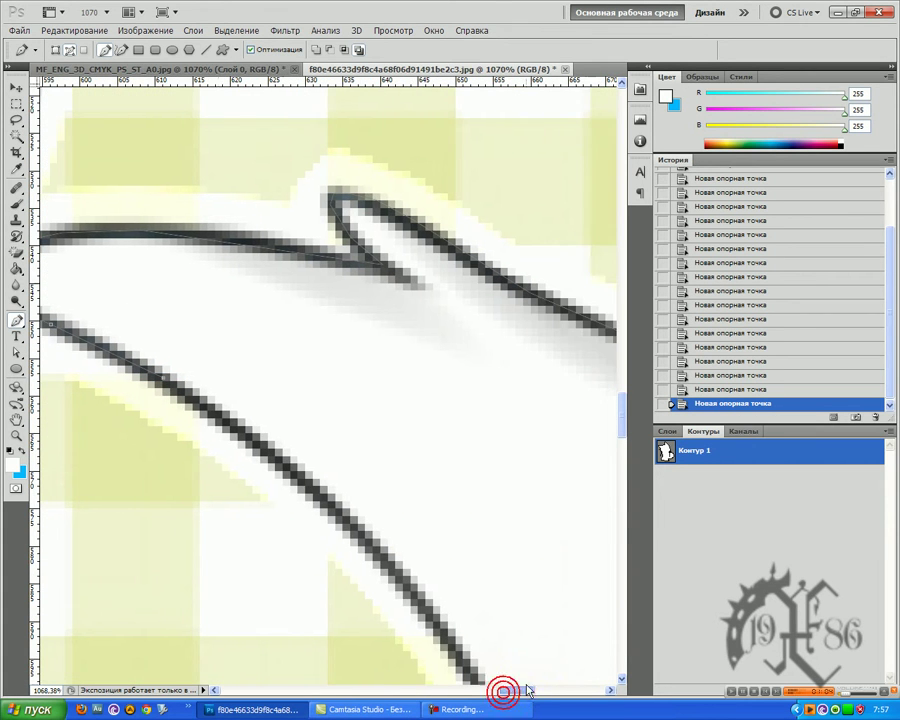
left_click(227, 425)
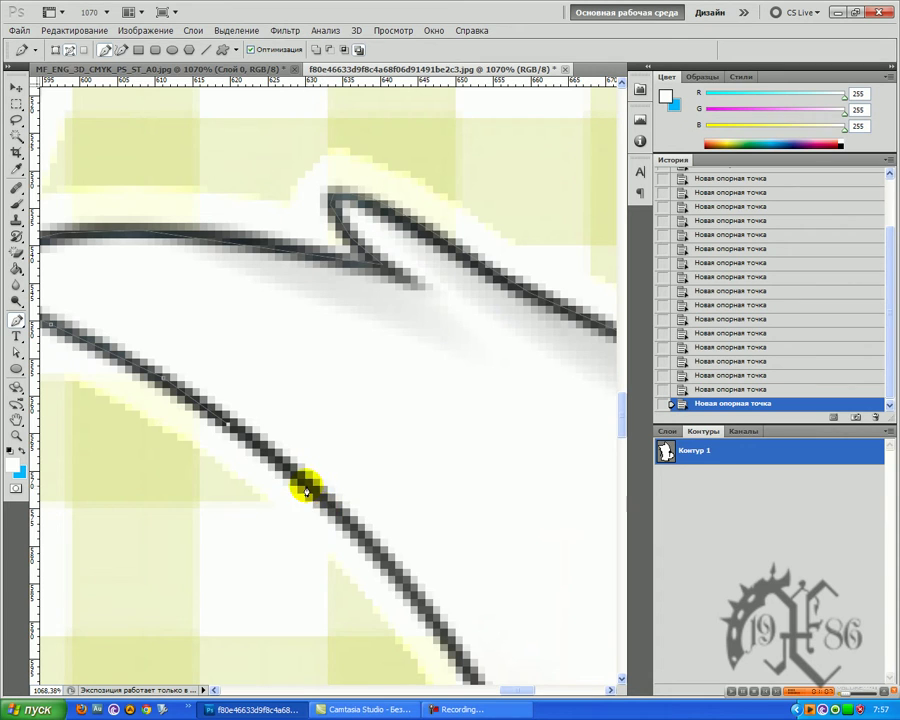
left_click(307, 483)
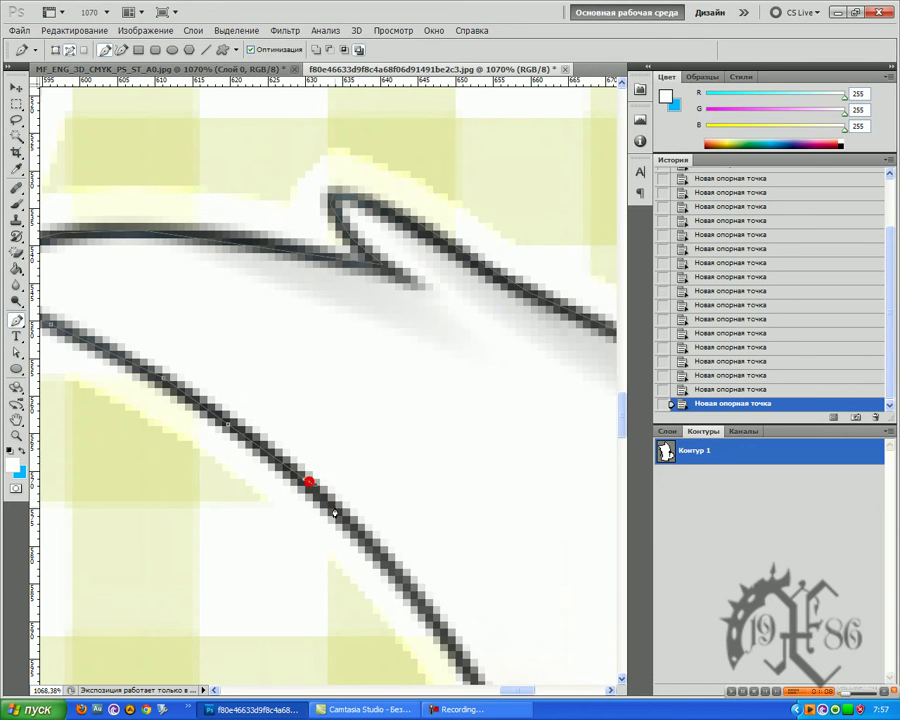
left_click(402, 587)
Trace the steepening curve of the tail's dark outline downward with three anchor points.
scroll(403, 587, "down", 1)
scroll(466, 613, "down", 2)
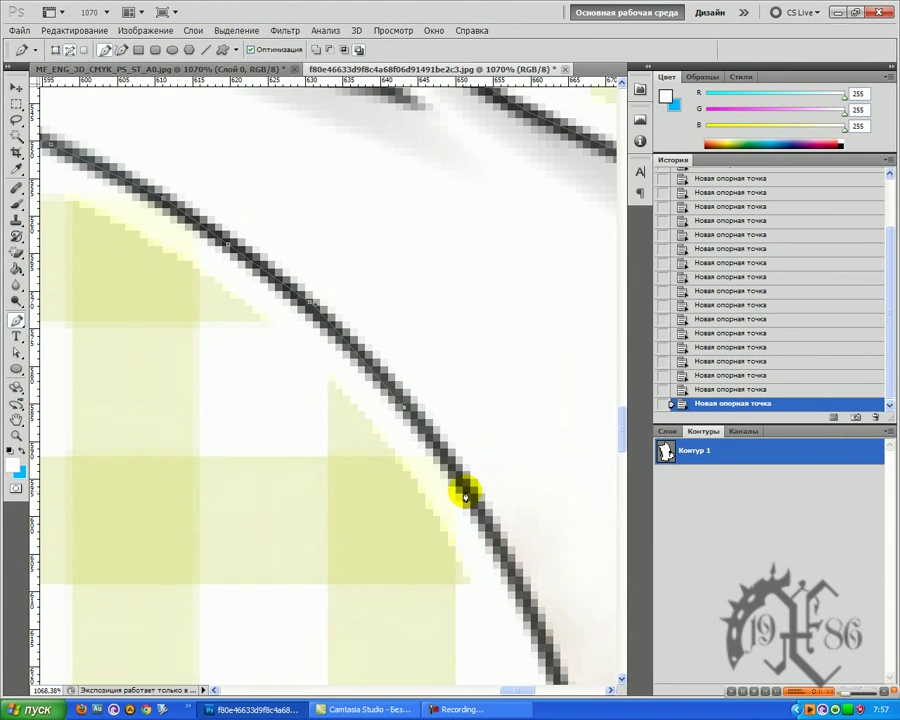
left_click(468, 490)
left_click(510, 579)
scroll(589, 575, "down", 2)
left_click(548, 519)
Trace the nearly vertical stretch of the dark outline down to where the golden stem meets it.
scroll(550, 520, "down", 2)
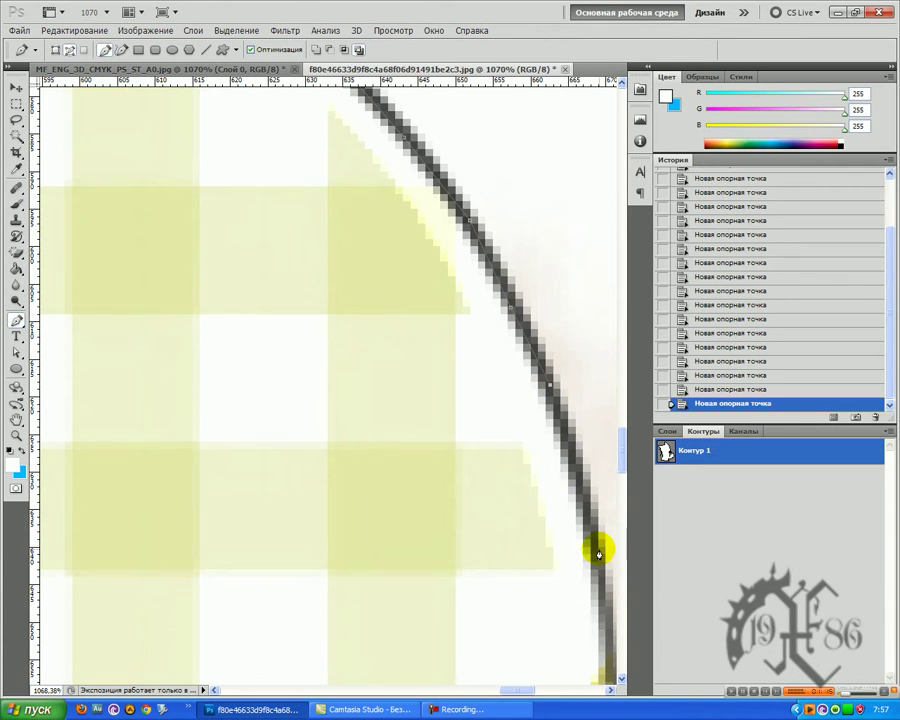
left_click(586, 516)
scroll(603, 538, "down", 2)
left_click(607, 536)
scroll(607, 537, "down", 2)
left_click(600, 435)
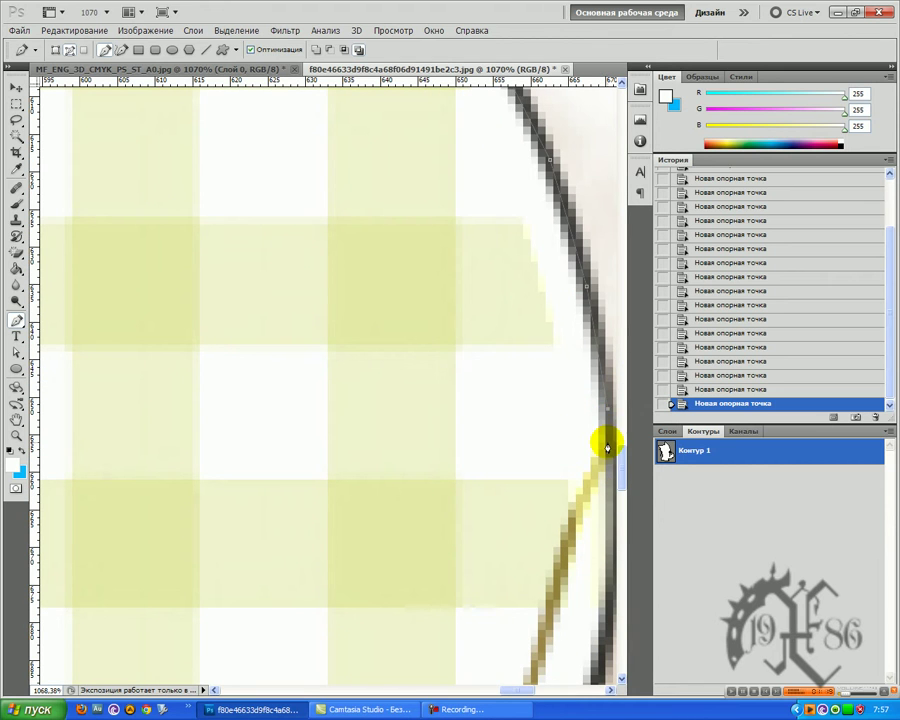
Try to extend the path down the golden stem and undo the two anchor points placed on it.
scroll(597, 468, "down", 2)
left_click_drag(577, 483, 571, 405)
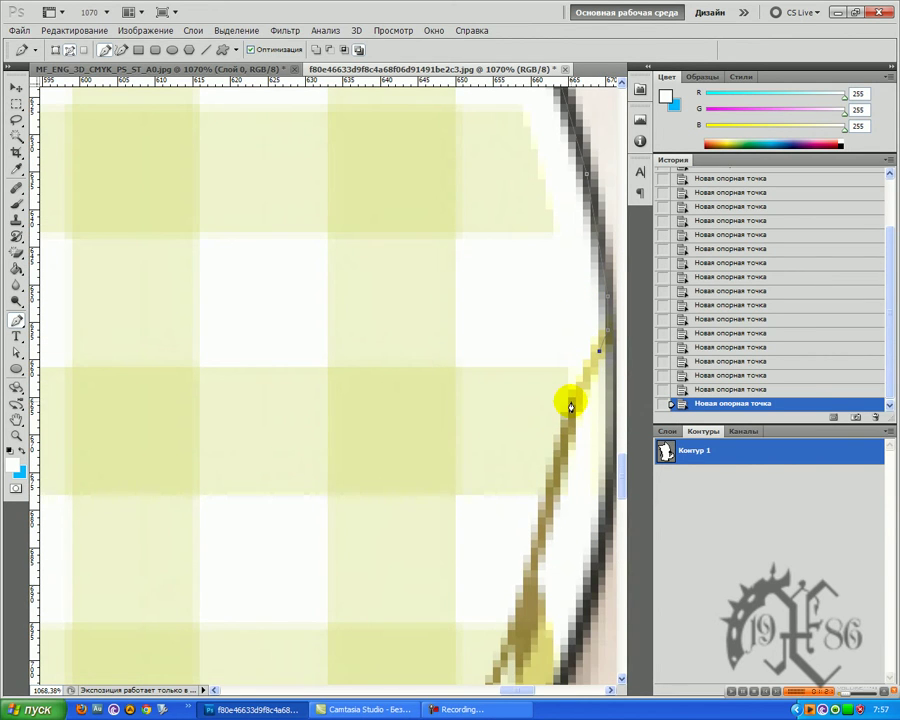
scroll(570, 414, "down", 6)
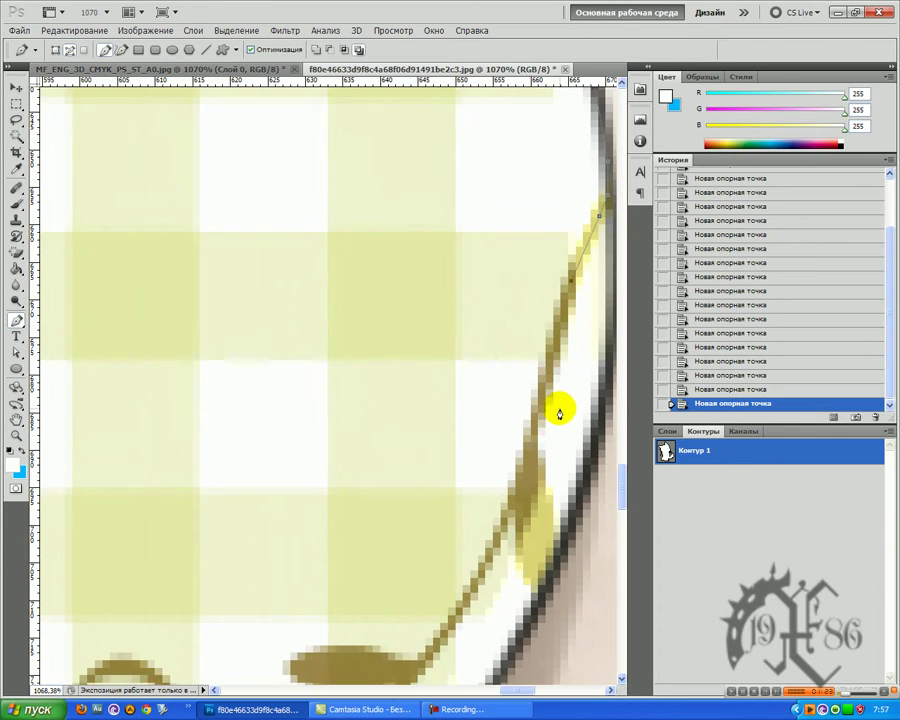
key("z")
left_click_drag(525, 415, 512, 454)
scroll(600, 305, "up", 1)
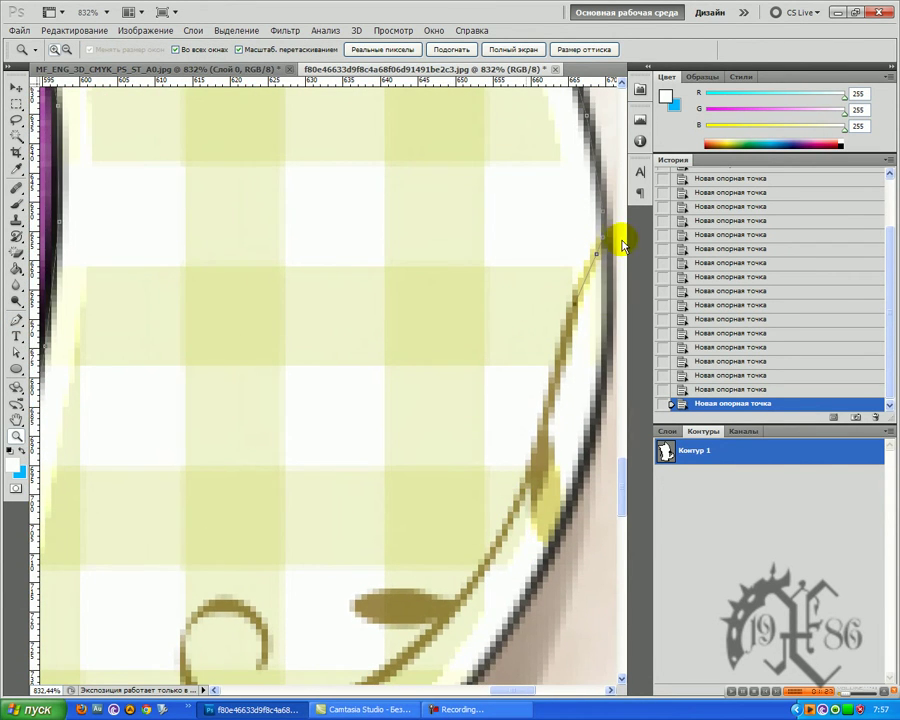
mouse_move(610, 224)
left_mouse_down()
mouse_move(600, 224)
mouse_move(620, 212)
left_mouse_up()
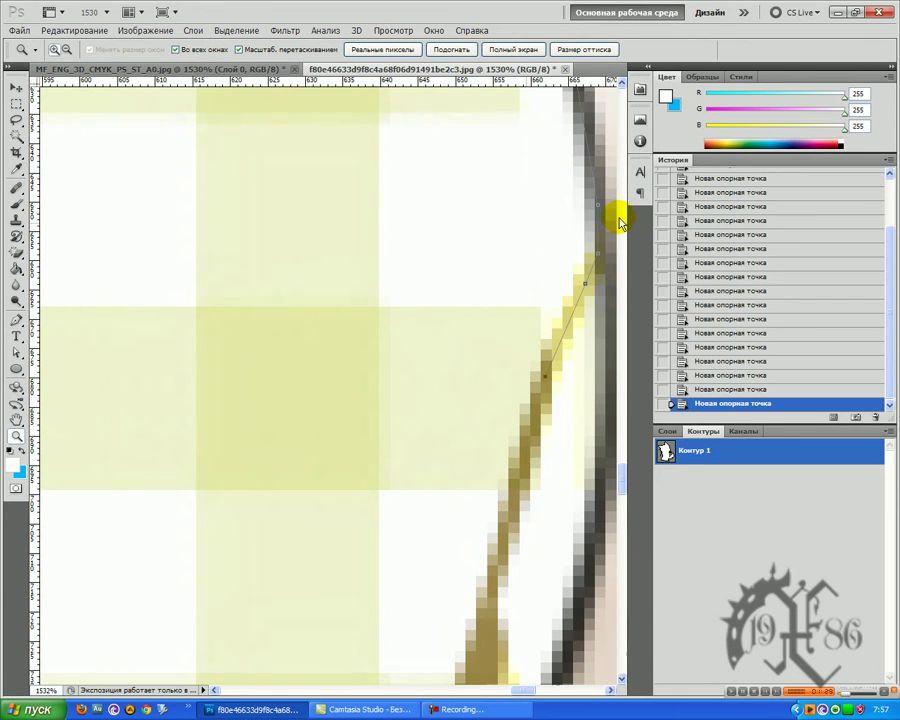
key("ctrl+alt+z")
key("ctrl+alt+z")
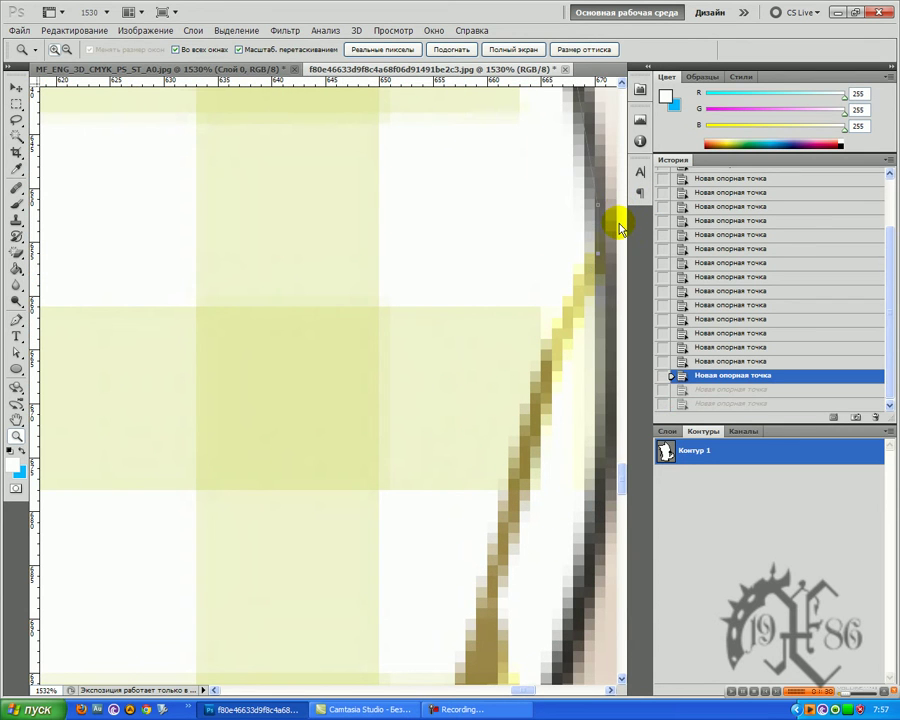
left_click(16, 322)
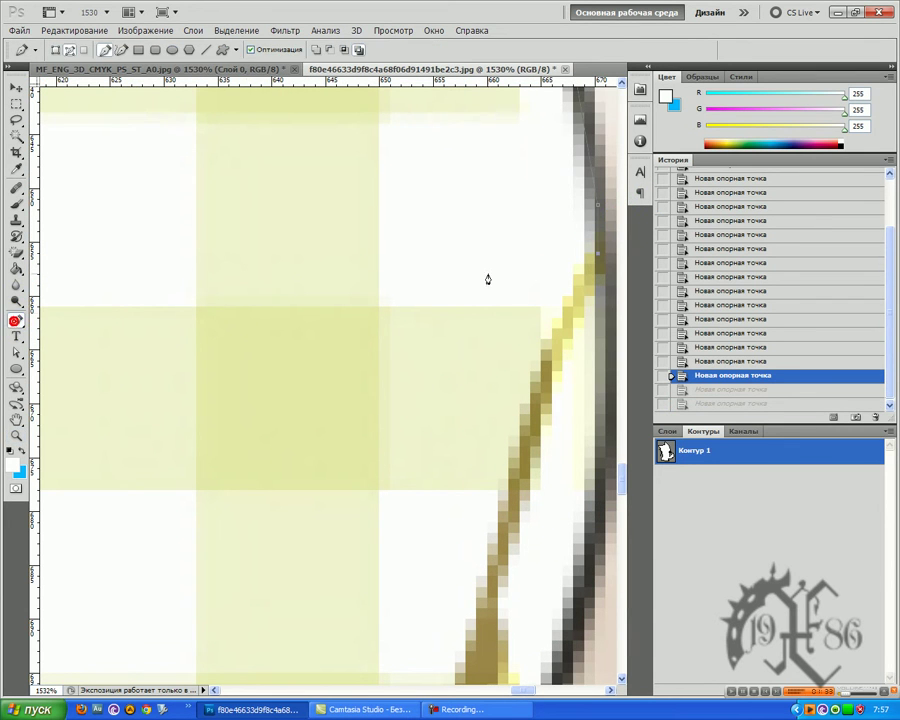
Continue the Pen tool path down the tail's dark inner outline, past the olive leaf beside the checkered background gap.
left_click(601, 316)
left_click(602, 476)
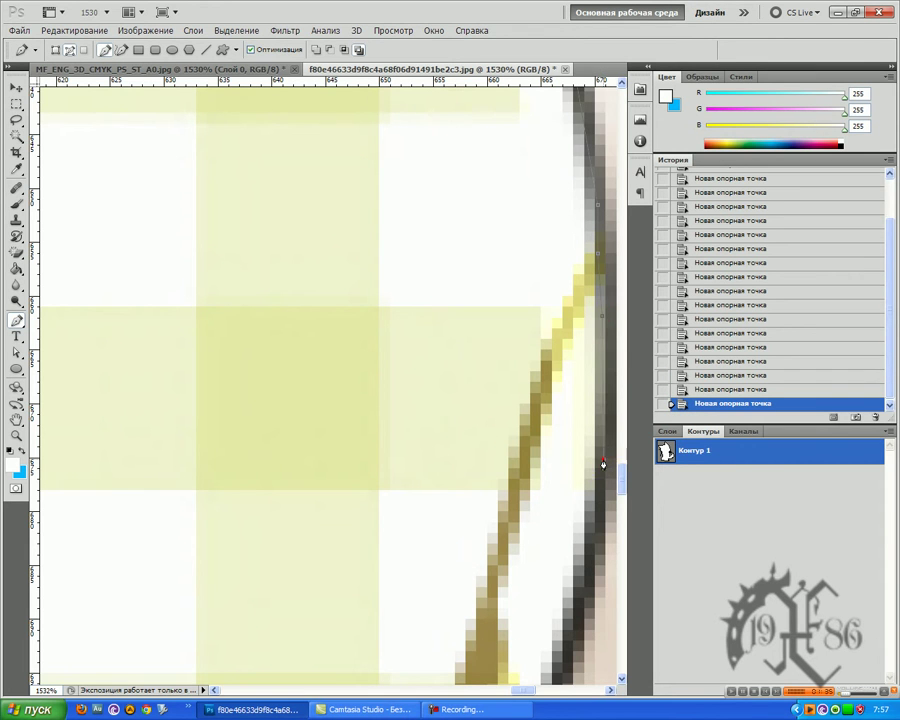
left_click(587, 545)
scroll(583, 569, "down", 5)
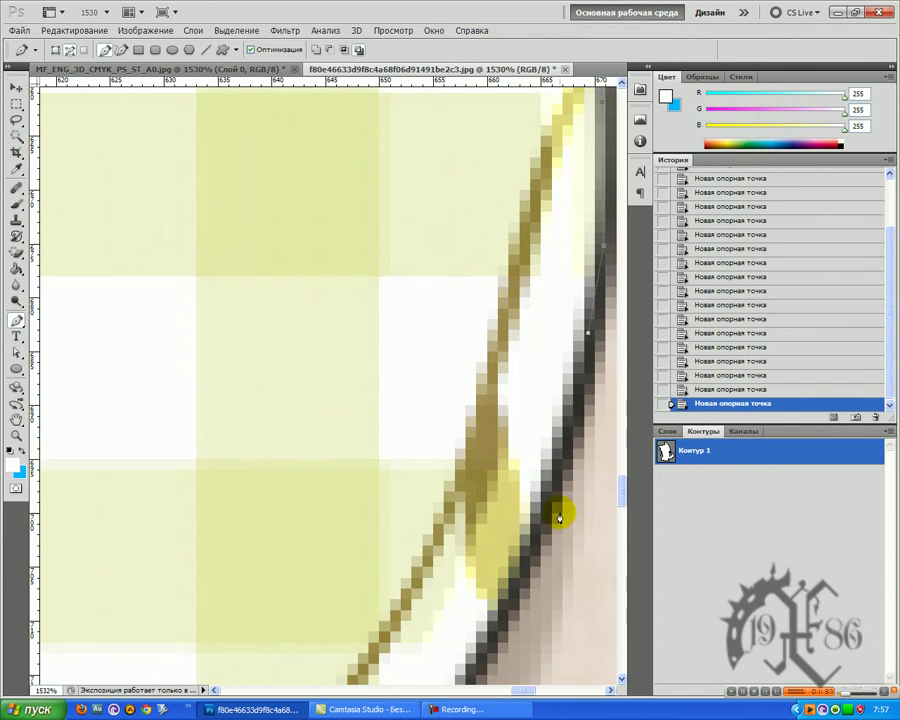
left_click(551, 478)
scroll(543, 495, "down", 3)
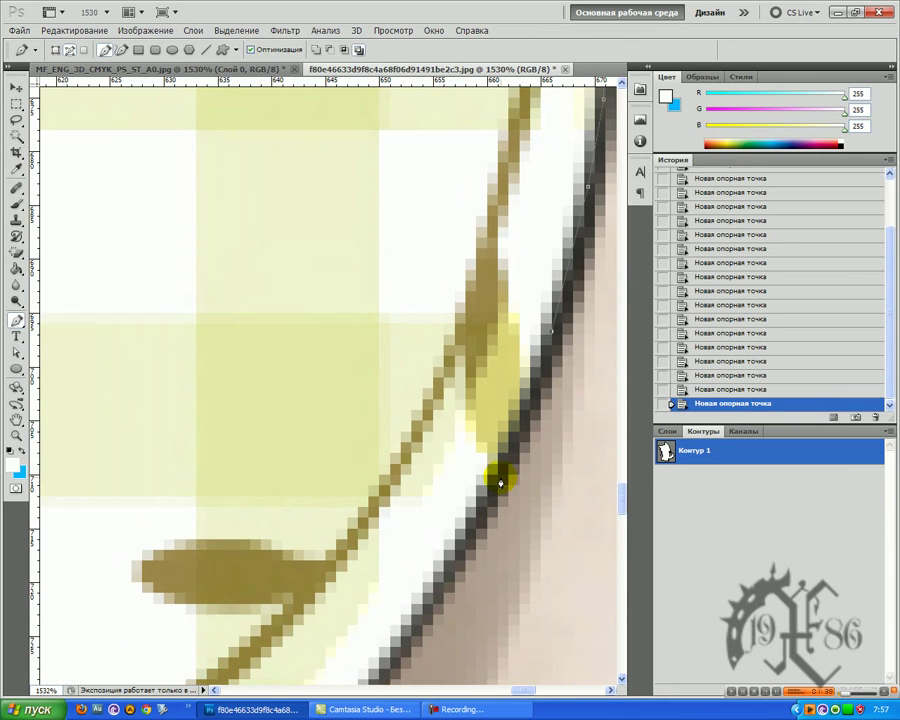
scroll(486, 490, "down", 4)
left_click(408, 474)
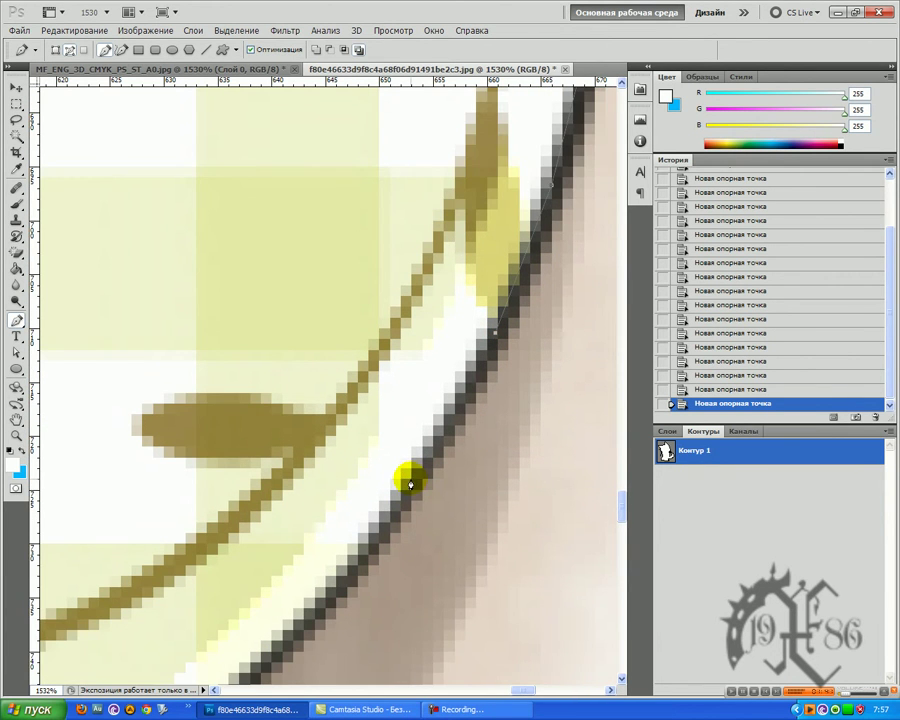
Extend the path along the curved lower part of the tail's inner outline, replacing the misplaced anchor point with closer-spaced ones.
scroll(400, 482, "down", 1)
scroll(396, 485, "down", 2)
left_click(321, 474)
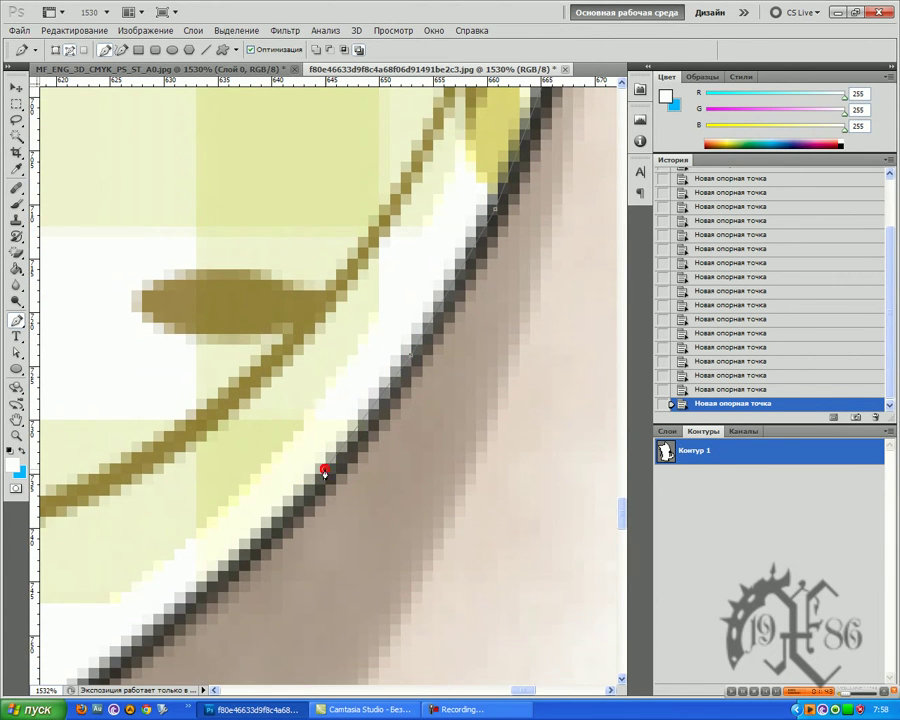
scroll(324, 473, "down", 1)
left_click(327, 470)
key("ctrl+z")
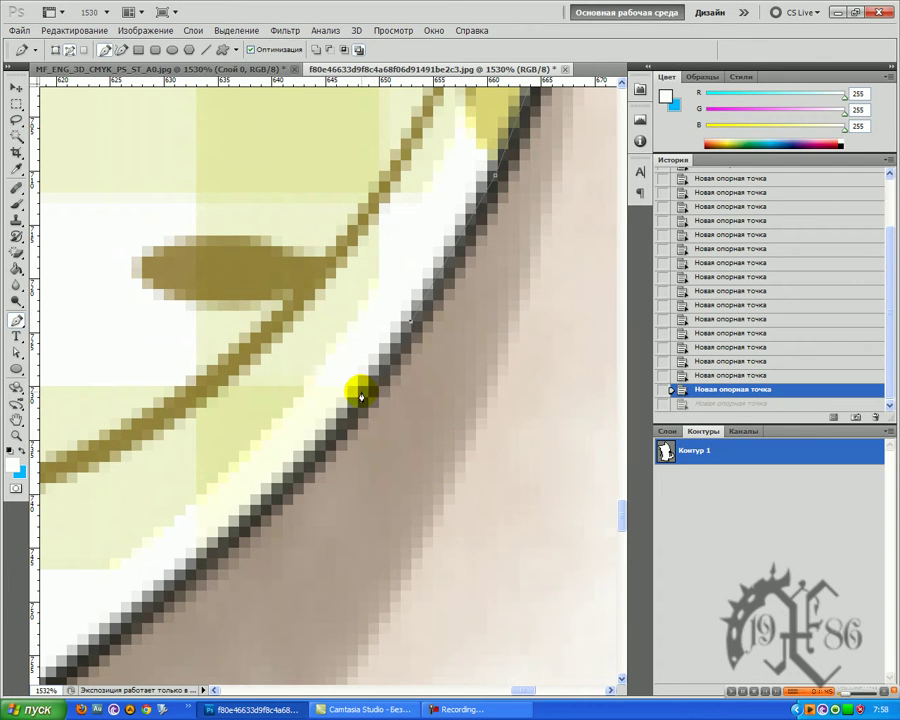
left_click(359, 398)
left_click(237, 523)
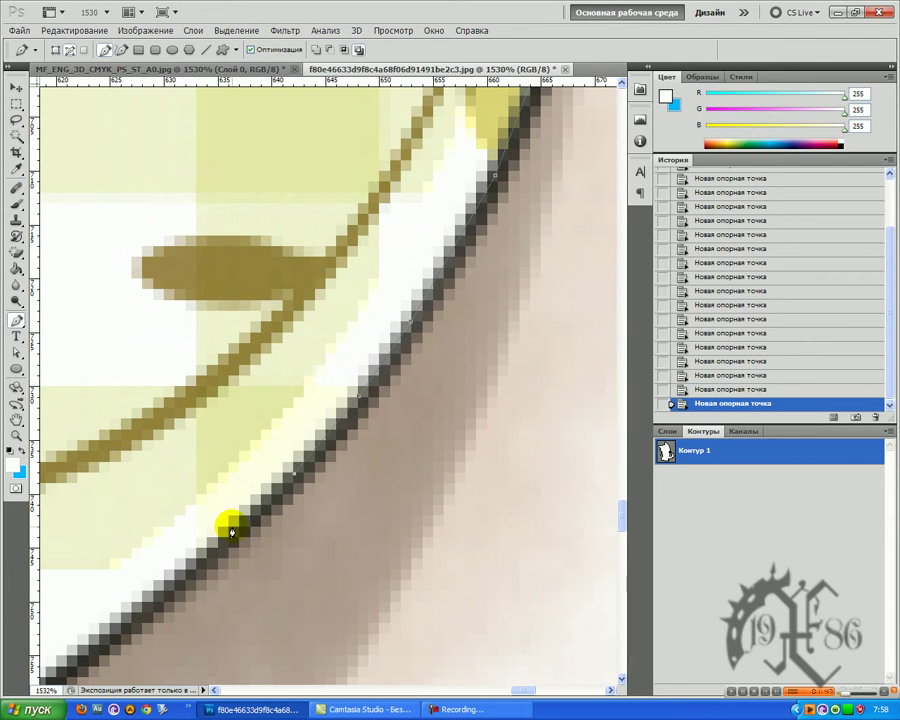
left_click(134, 620)
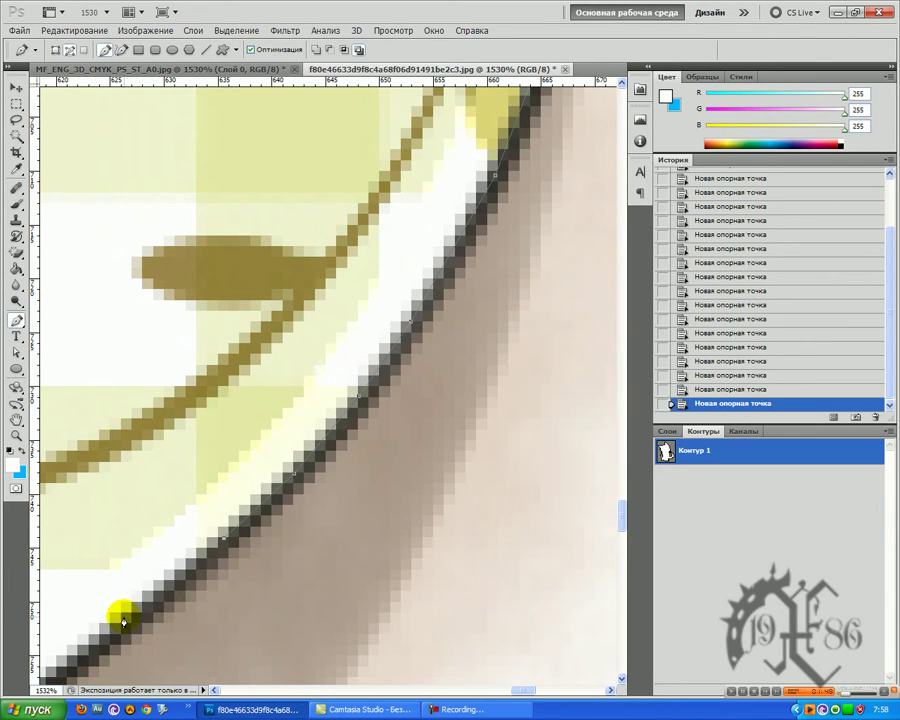
Carry the path along the tail's bottom outline to the corner where it meets the lower purple bow loop.
scroll(118, 627, "down", 3)
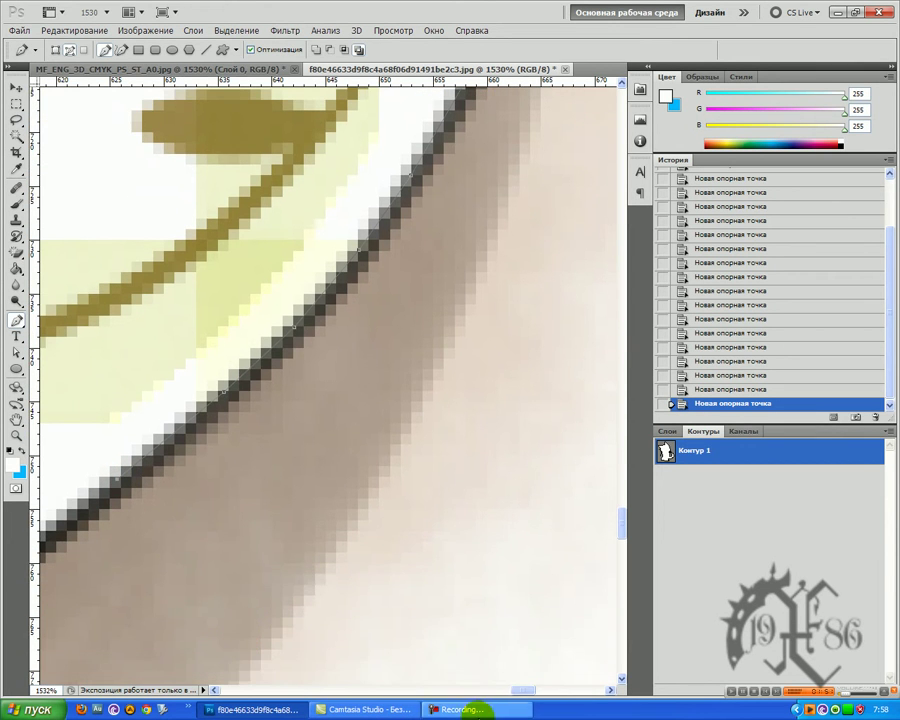
mouse_move(529, 691)
left_mouse_down()
mouse_move(506, 691)
mouse_move(517, 691)
left_mouse_up()
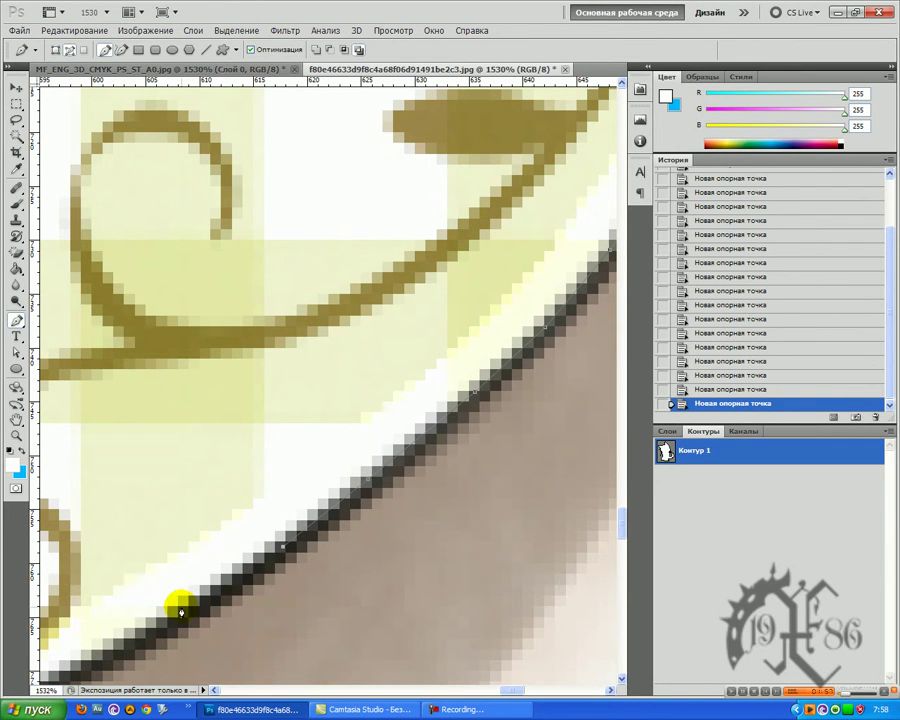
scroll(190, 627, "down", 3)
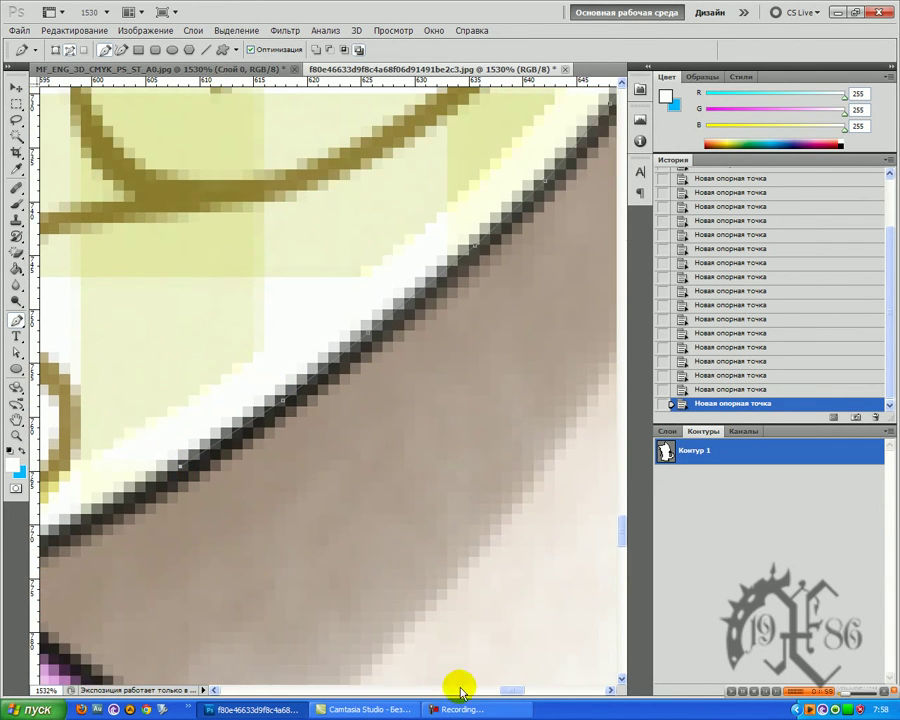
scroll(518, 697, "left", 5)
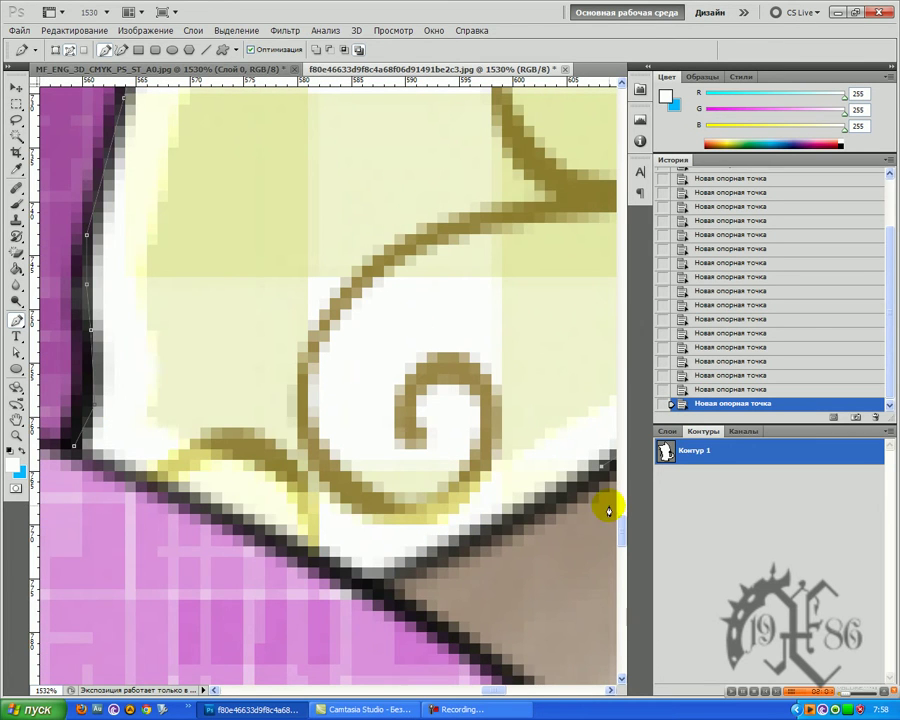
left_click(408, 562)
left_click(375, 578)
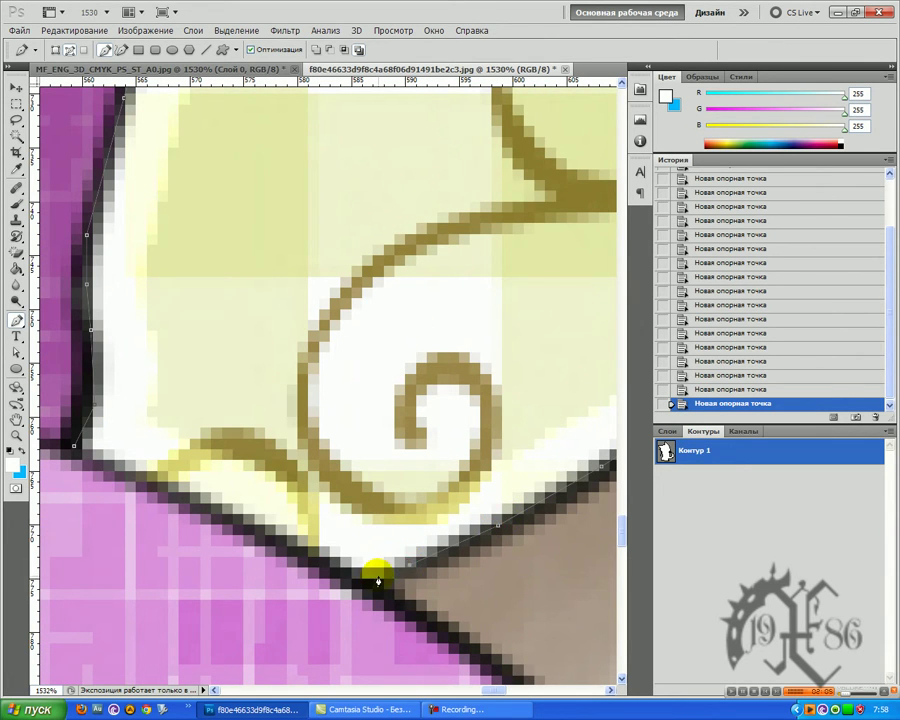
Trace the upper edge of the lower purple bow loop back to the starting anchor and close the path.
left_click(336, 561)
left_click(250, 526)
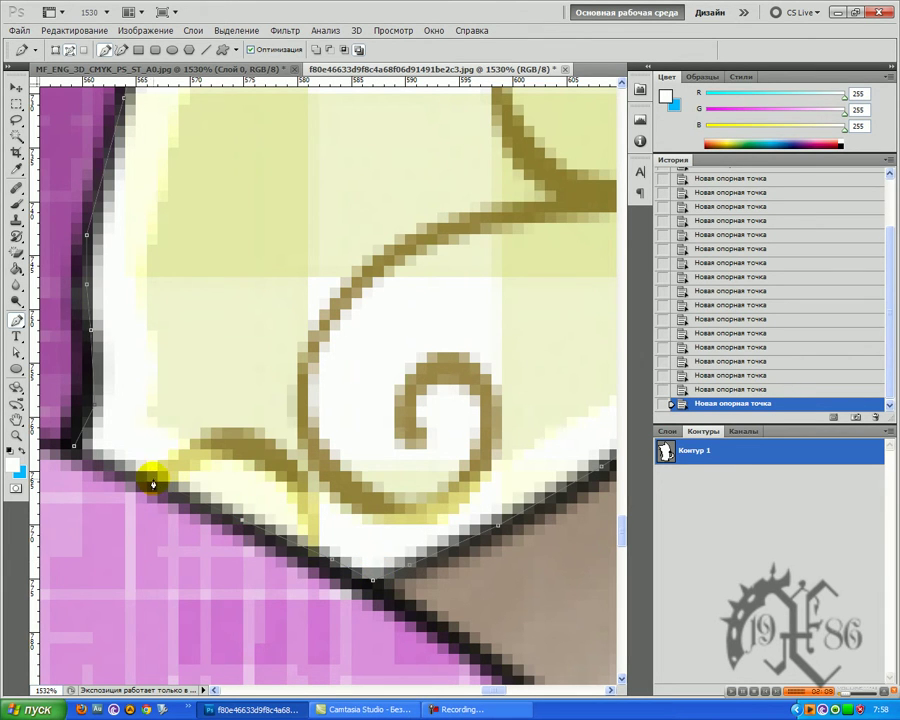
left_click(74, 449)
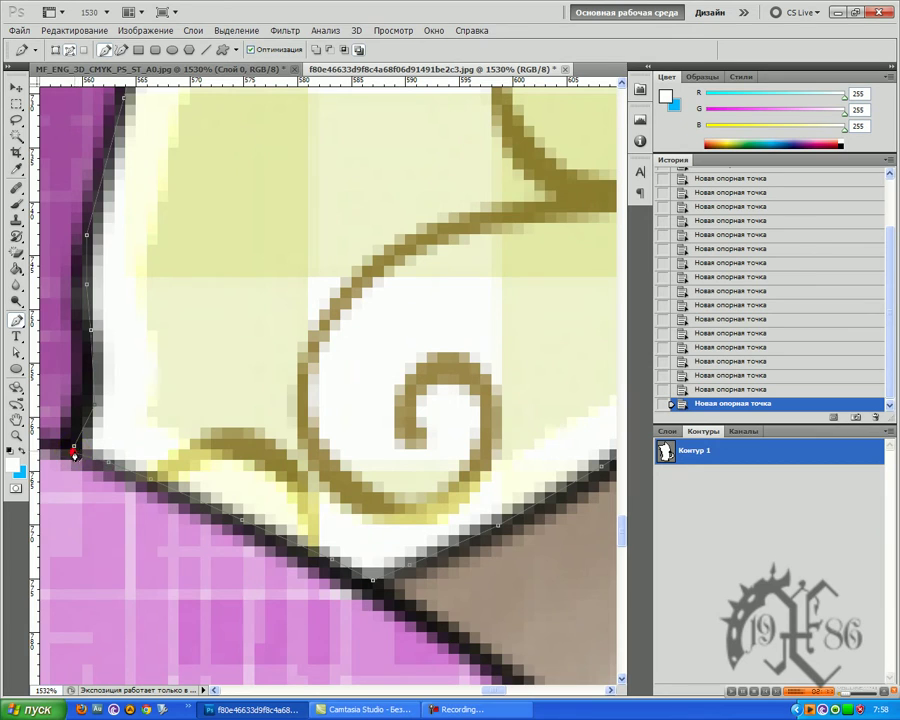
left_click(75, 444)
Start a new subpath where the sleeve meets the upper purple bow loop and trace it up the sleeve's outer edge.
scroll(113, 430, "up", 2)
key("z")
left_click_drag(216, 340, 78, 512)
left_click(358, 401)
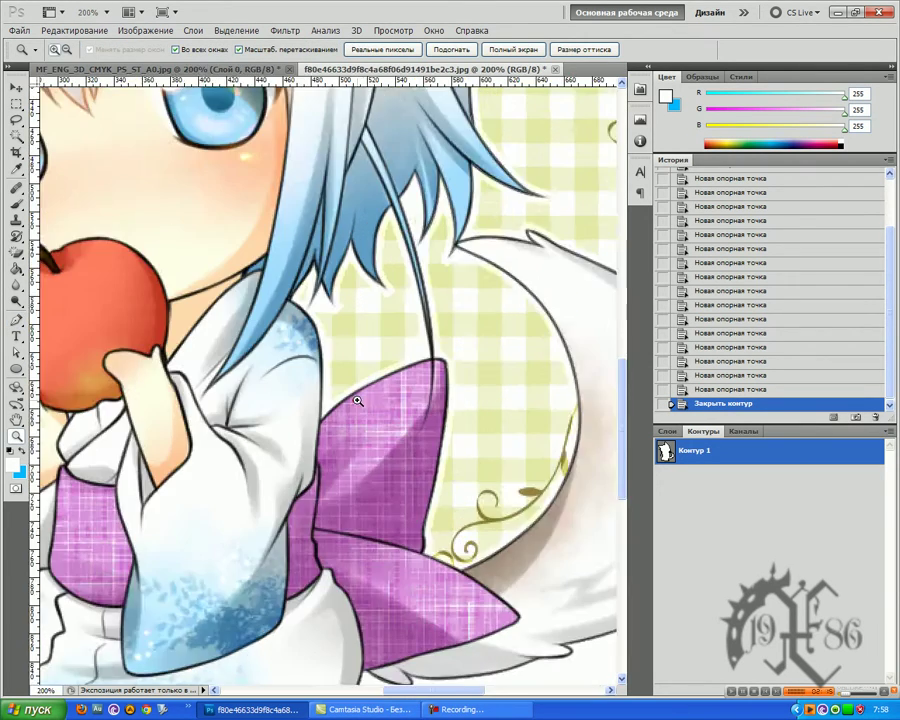
left_click(357, 401)
left_click_drag(366, 317, 3, 336)
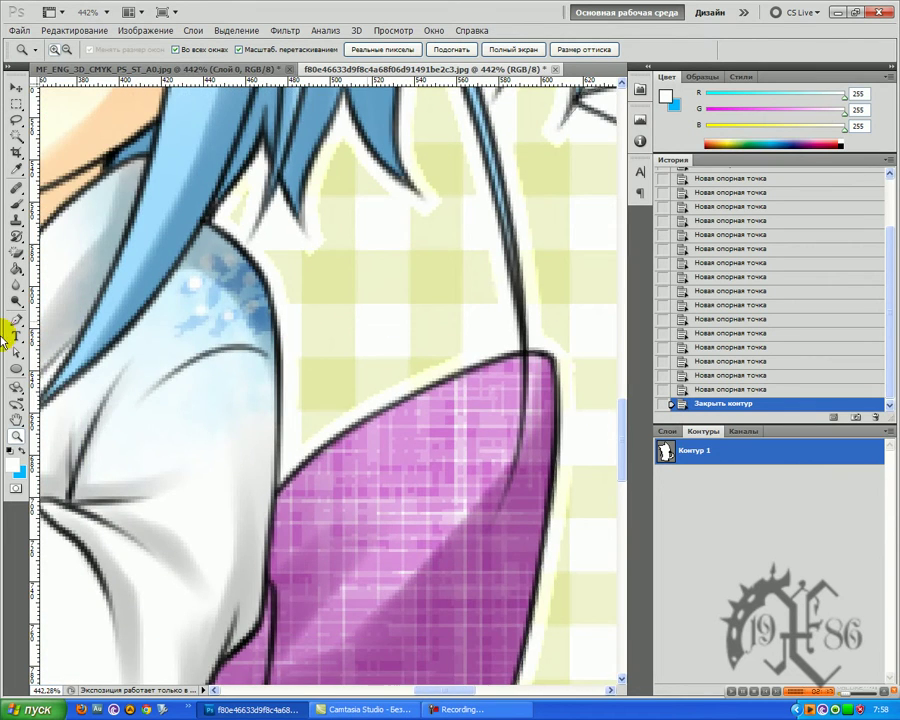
left_click_drag(363, 410, 412, 396)
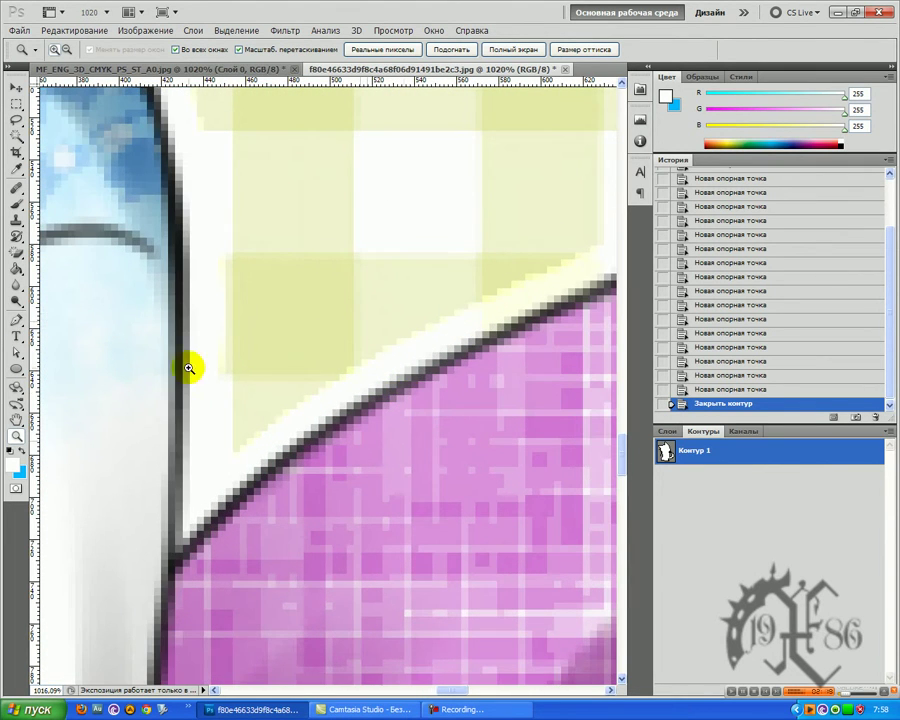
left_click(12, 318)
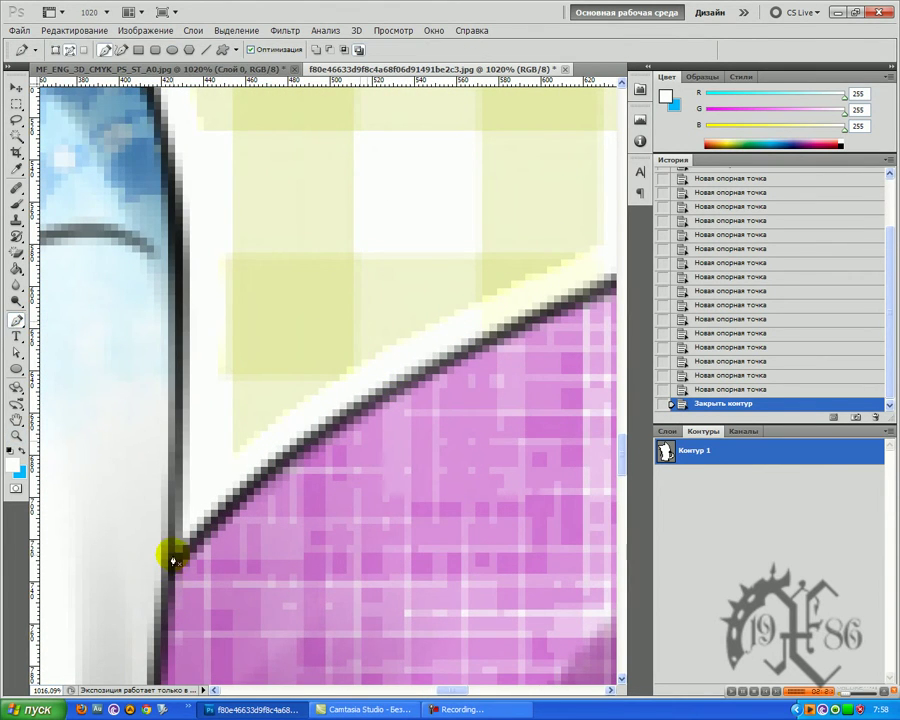
left_click(175, 550)
left_click(180, 407)
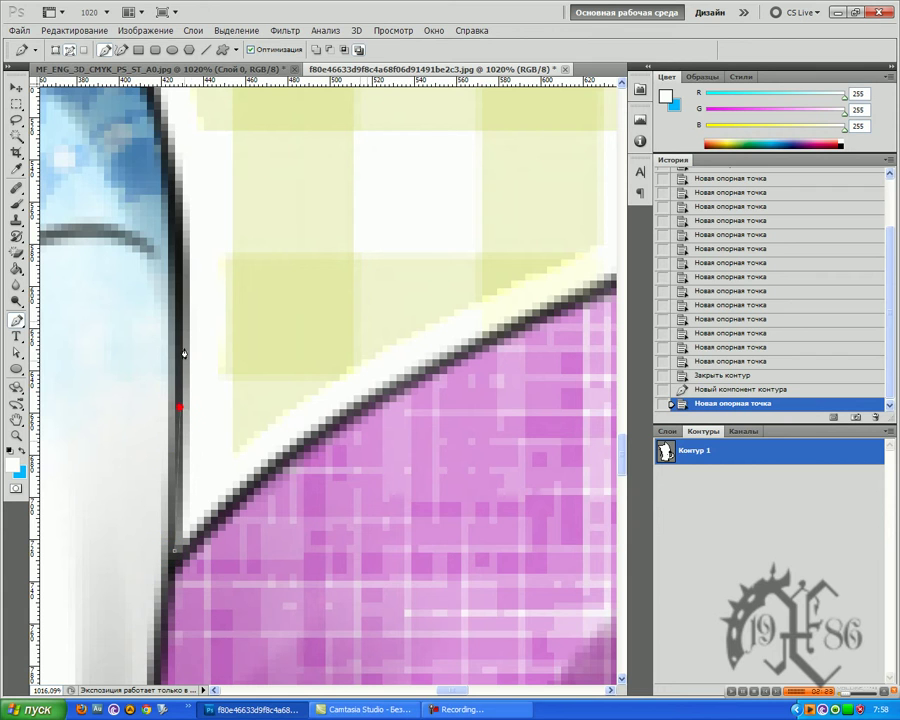
left_click(179, 217)
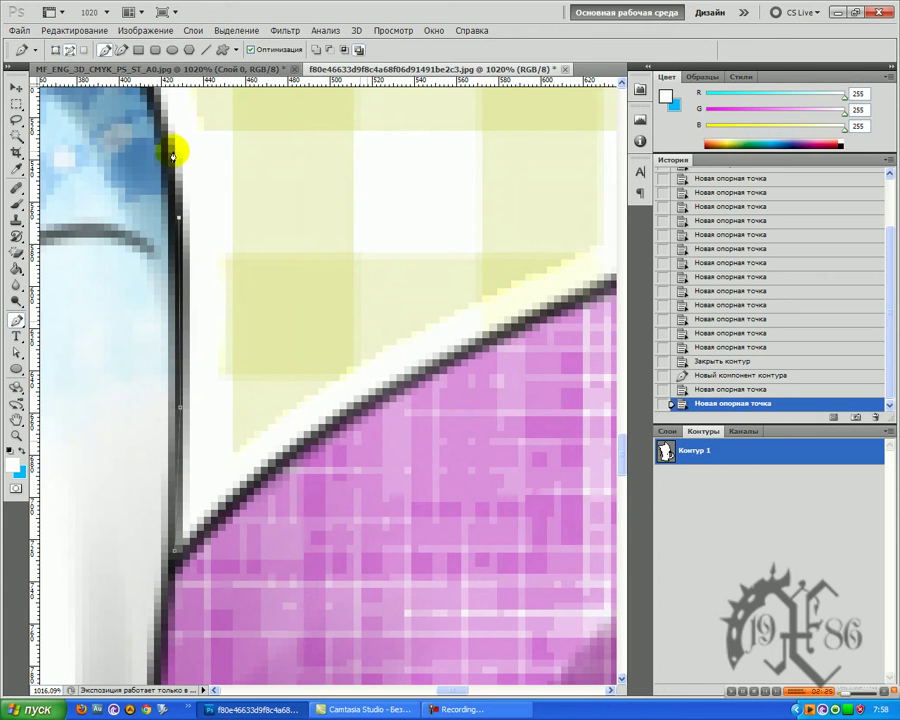
left_click(169, 147)
Continue the subpath over the shoulder's curved outline to the corner where the sleeve meets the blue hair.
scroll(175, 160, "up", 6)
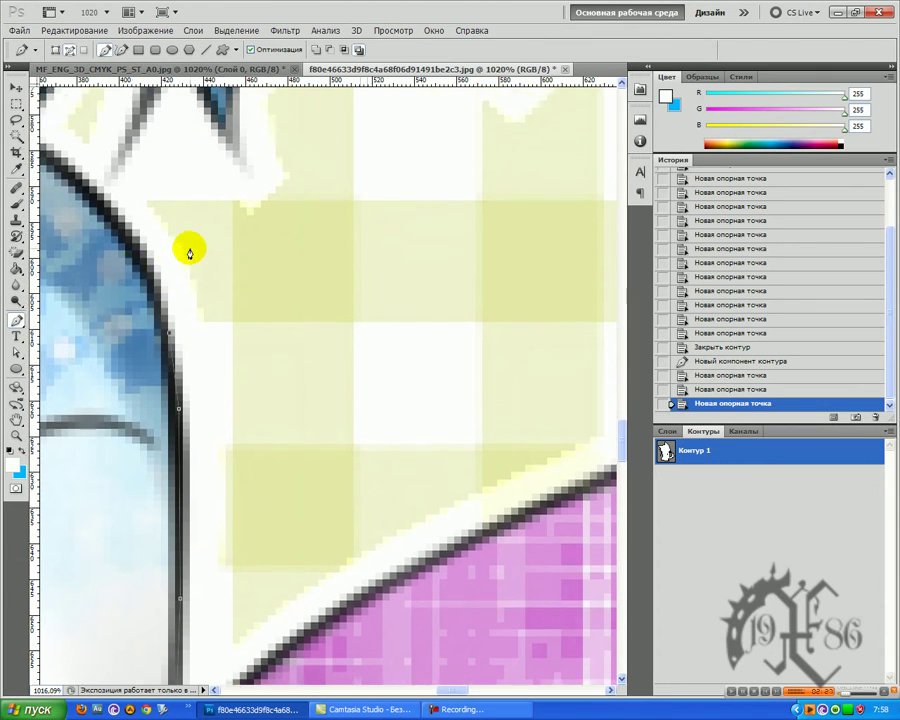
left_click(148, 290)
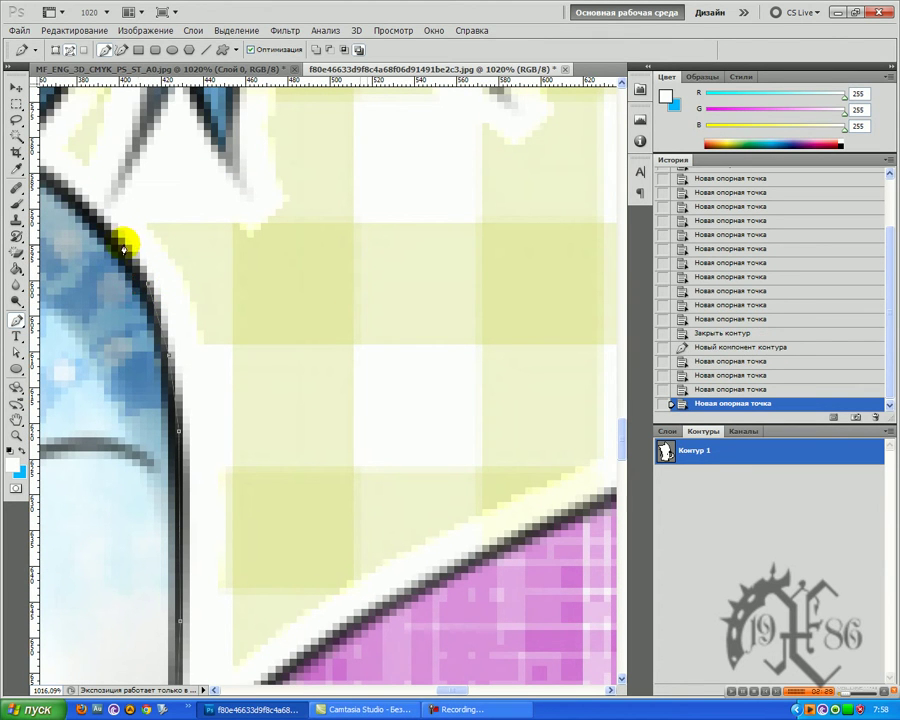
left_click(90, 203)
left_click(68, 188)
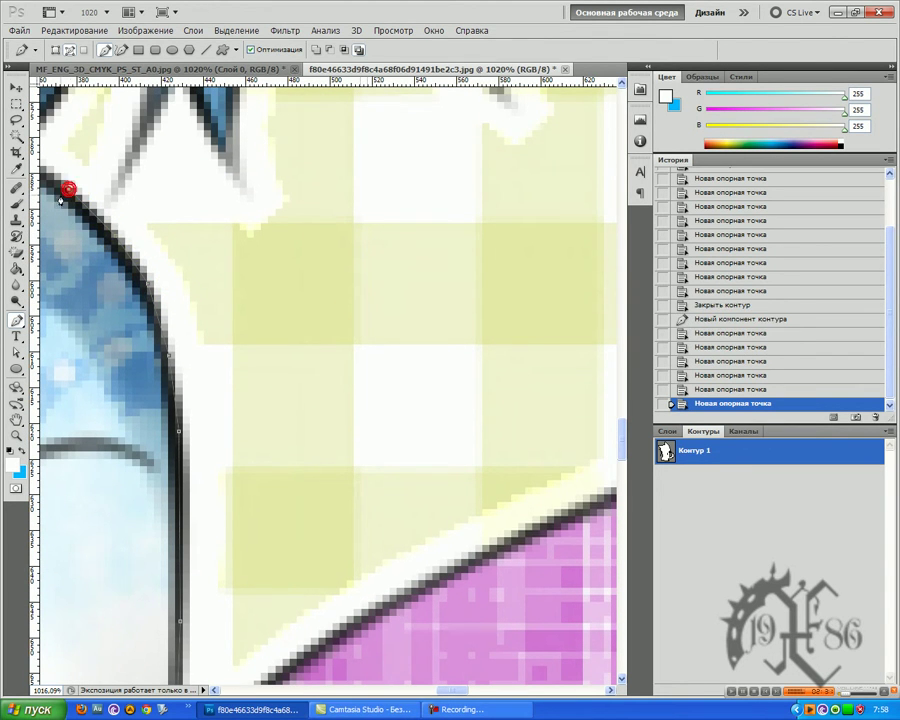
scroll(250, 502, "up", 3)
left_click_drag(463, 690, 453, 690)
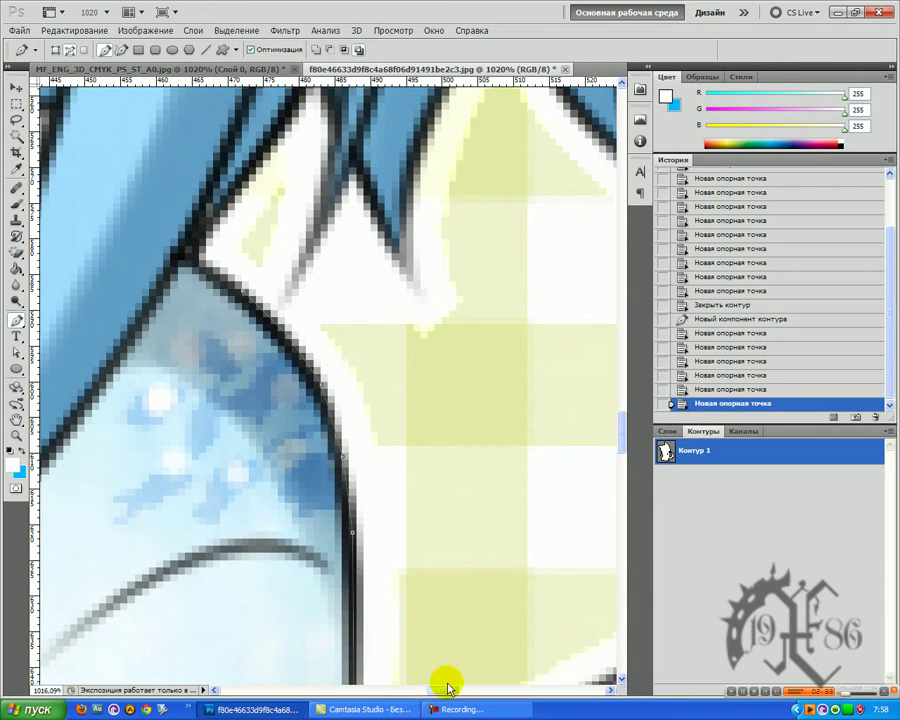
scroll(318, 450, "up", 3)
scroll(318, 450, "up", 1)
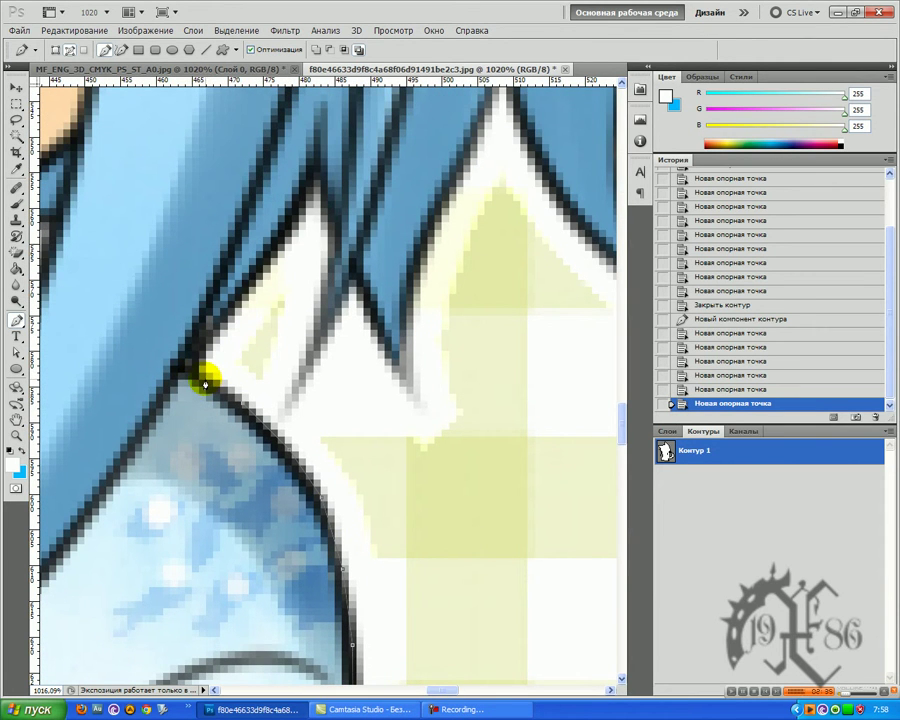
left_click(205, 380)
left_click(186, 368)
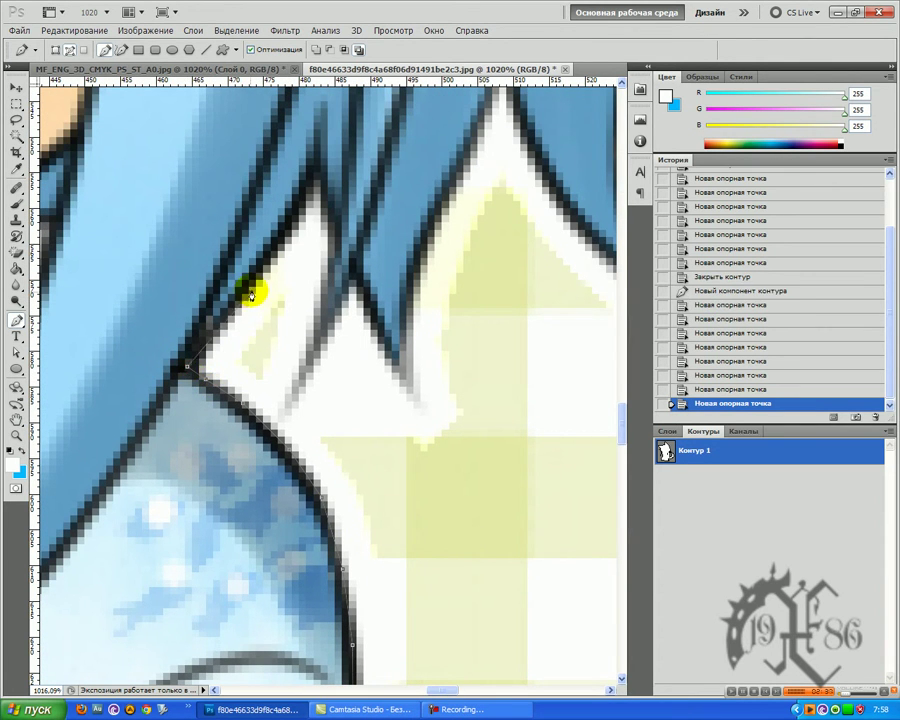
Redo the anchor on the hair edge and trace the strand up to the peak of the narrow white notch.
key("ctrl+z")
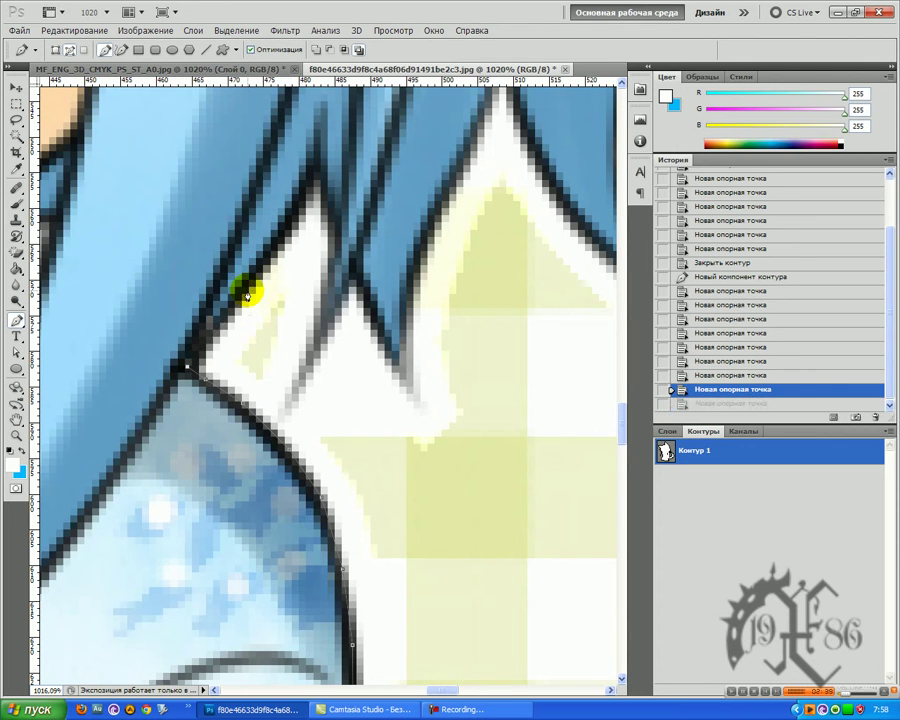
left_click(250, 292)
left_click(296, 216)
left_click(306, 182)
left_click(320, 166)
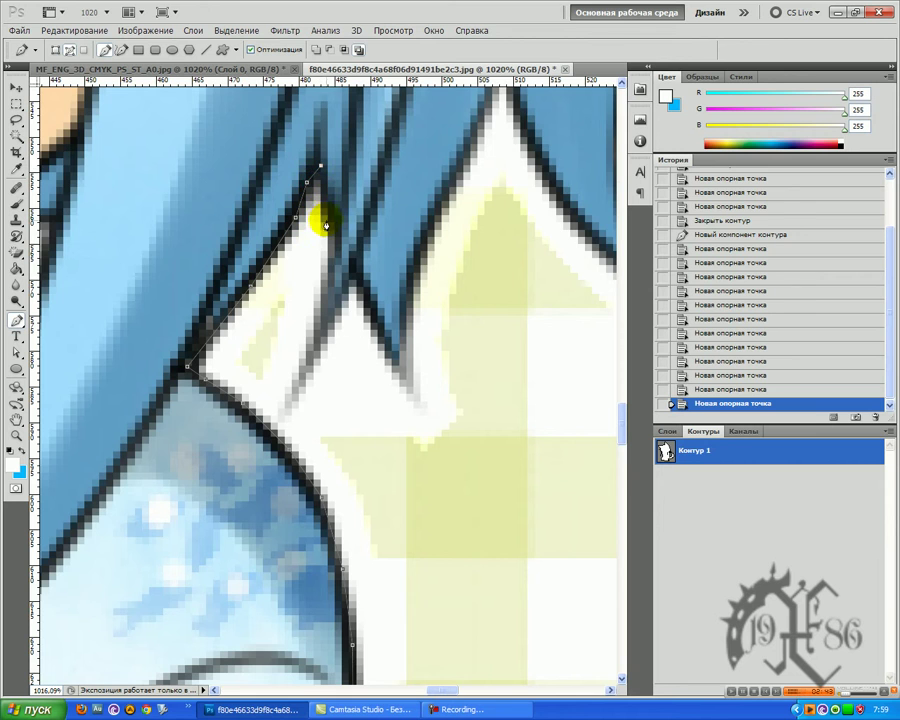
Trace down the opposite side of the narrow notch to the faded tip of the thin hair strand.
left_click(329, 218)
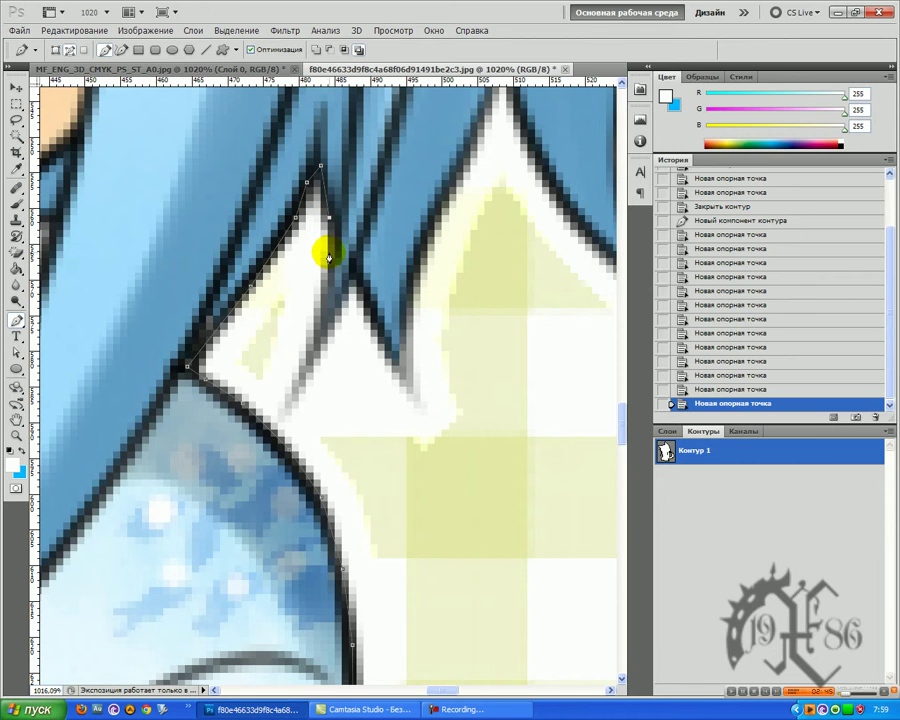
left_click(331, 252)
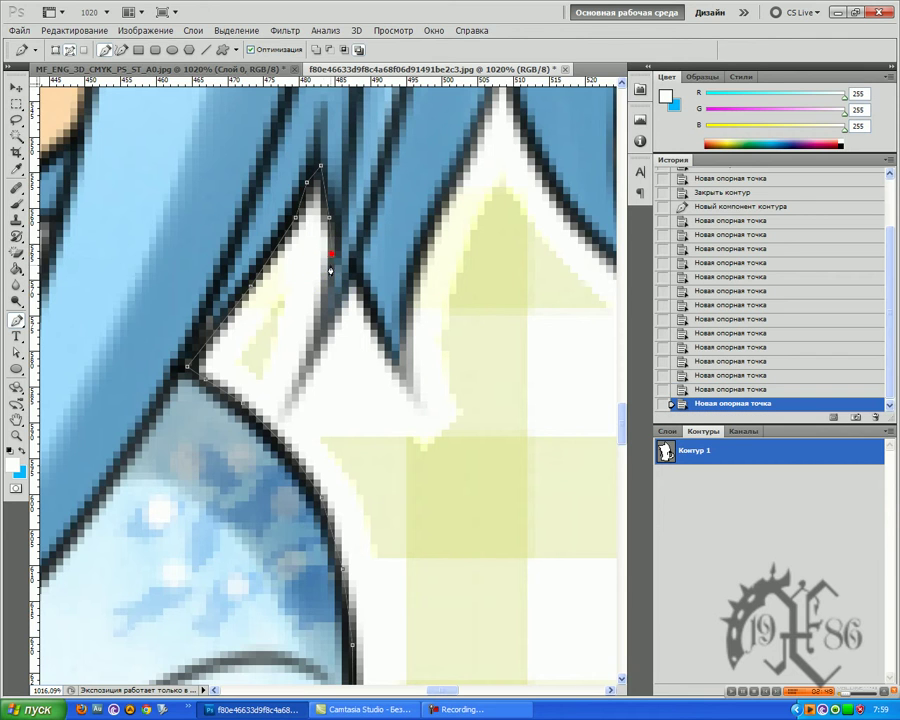
left_click(325, 295)
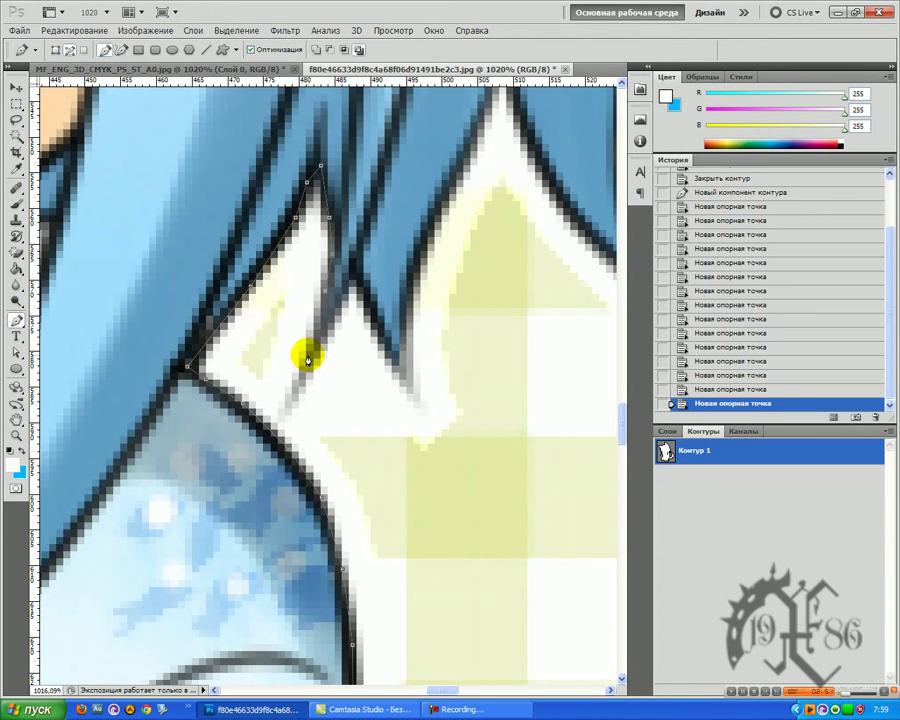
left_click(289, 402)
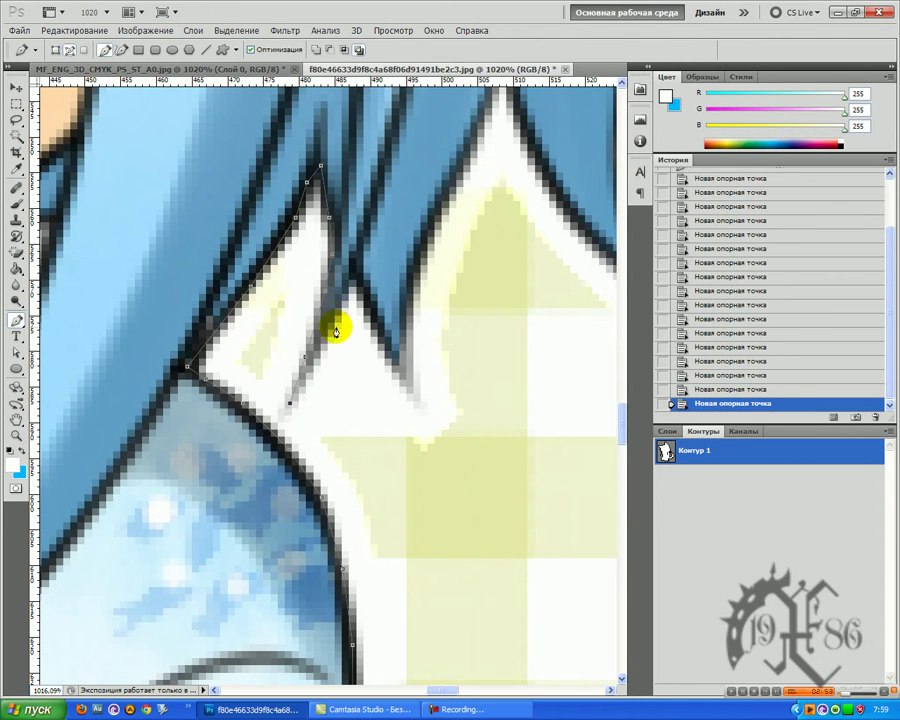
Continue the path up to the next white notch's peak and down the adjoining blue strand to its faded tip.
left_click_drag(337, 312, 347, 300)
left_click(385, 356)
left_click(405, 382)
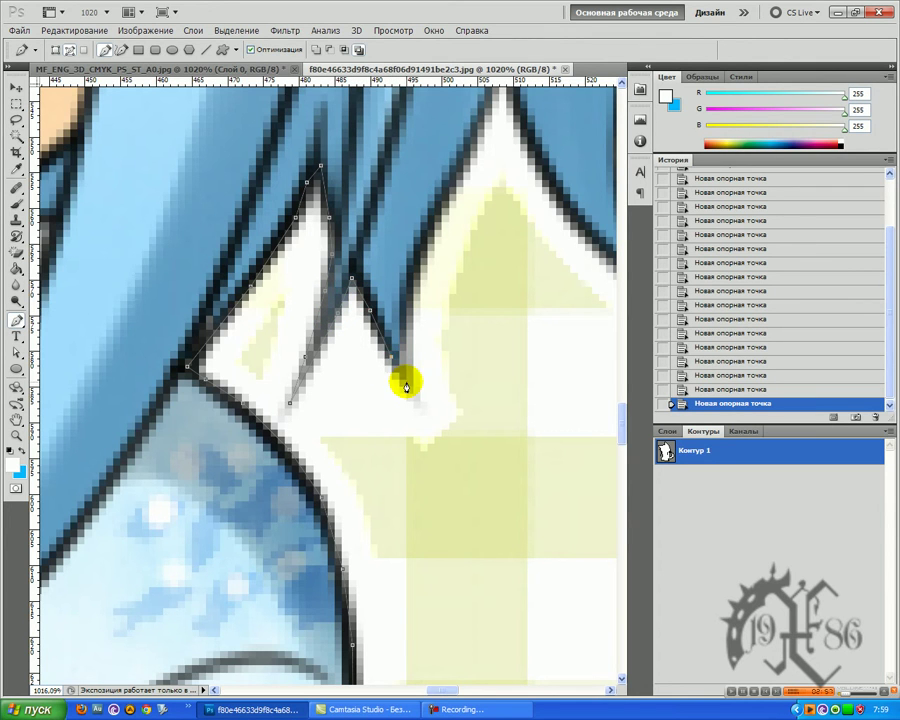
Trace the other side of the blue strand upward to the peak of the tall white notch.
left_click(408, 298)
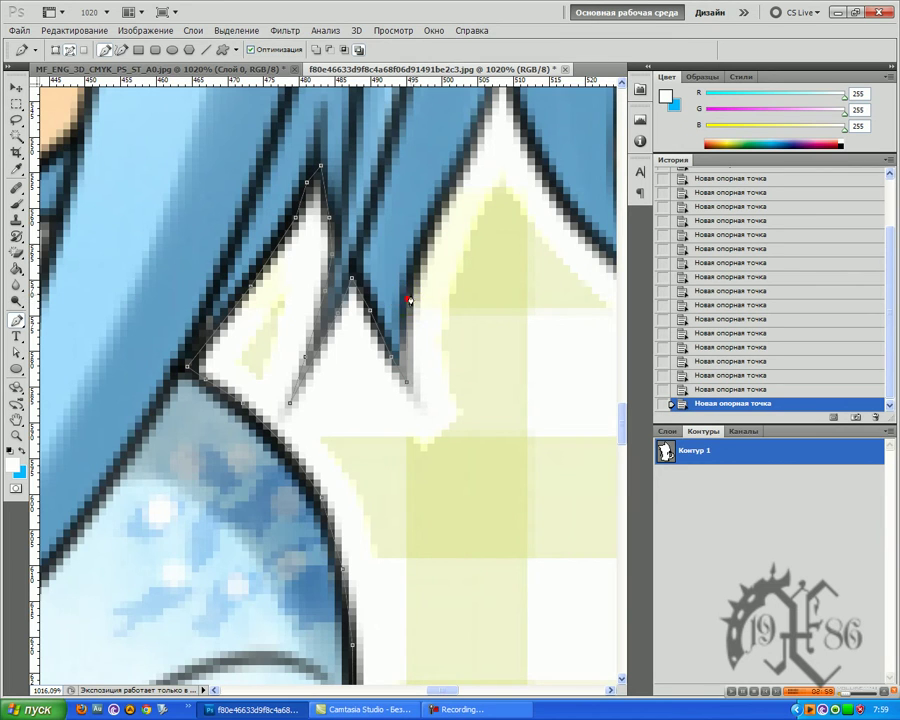
left_click(449, 192)
scroll(495, 178, "up", 3)
left_click(497, 192)
left_click(509, 175)
Trace down the opposite side of the tall notch along the curved blue strand to its faded pointed tip.
left_click(514, 213)
scroll(540, 300, "down", 3)
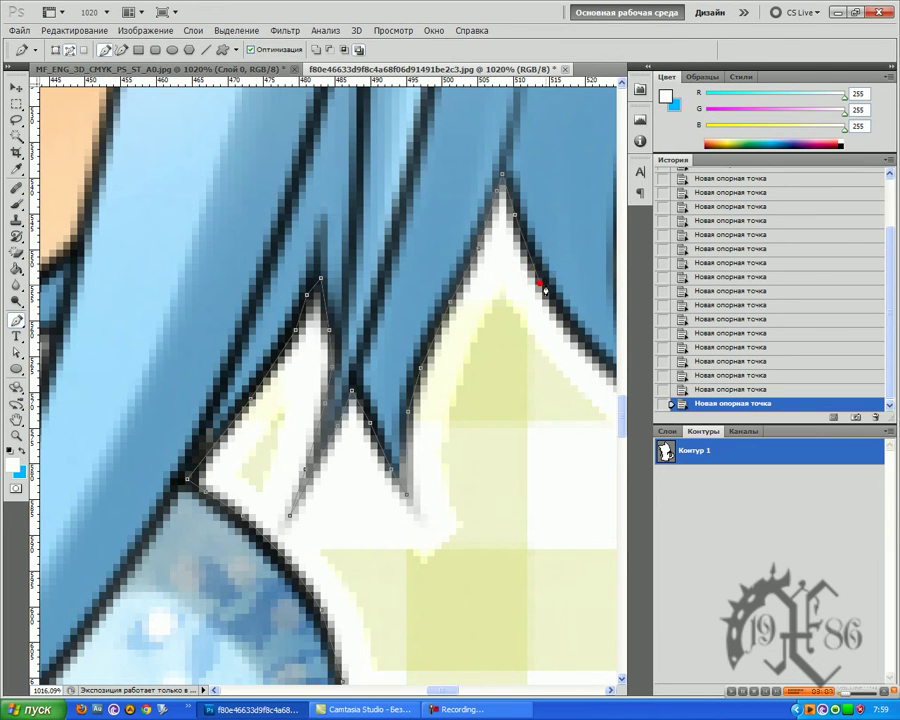
left_click_drag(446, 691, 466, 690)
scroll(289, 390, "up", 2)
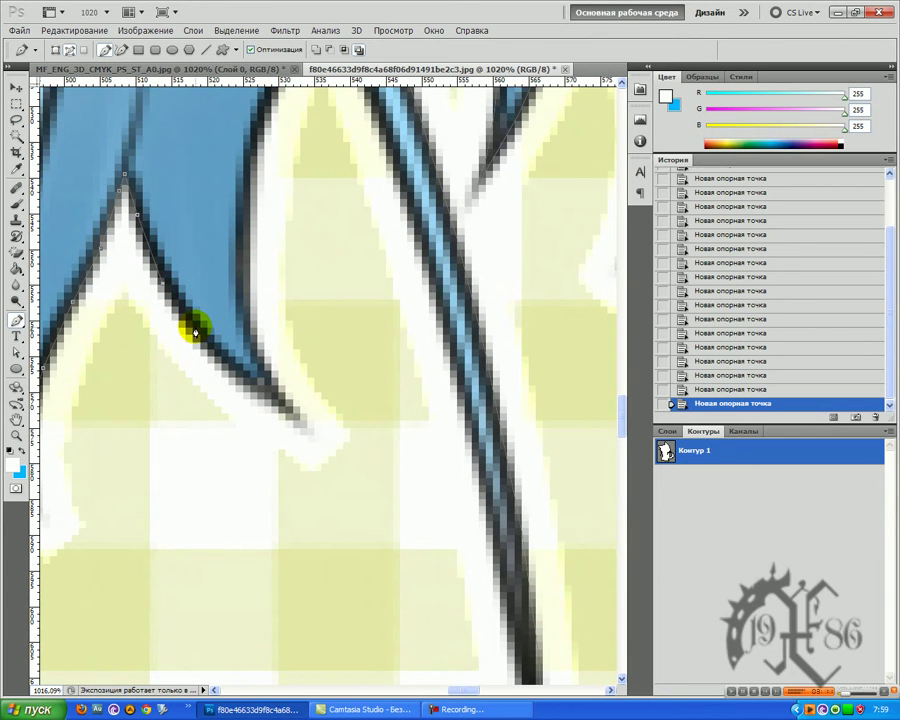
left_click(226, 366)
left_click(264, 400)
left_click(305, 423)
Trace from the pointed tip up the strand's far edge to where the blue hair meets the long thin strand.
left_click(255, 354)
left_click(243, 310)
left_click(243, 229)
left_click(248, 150)
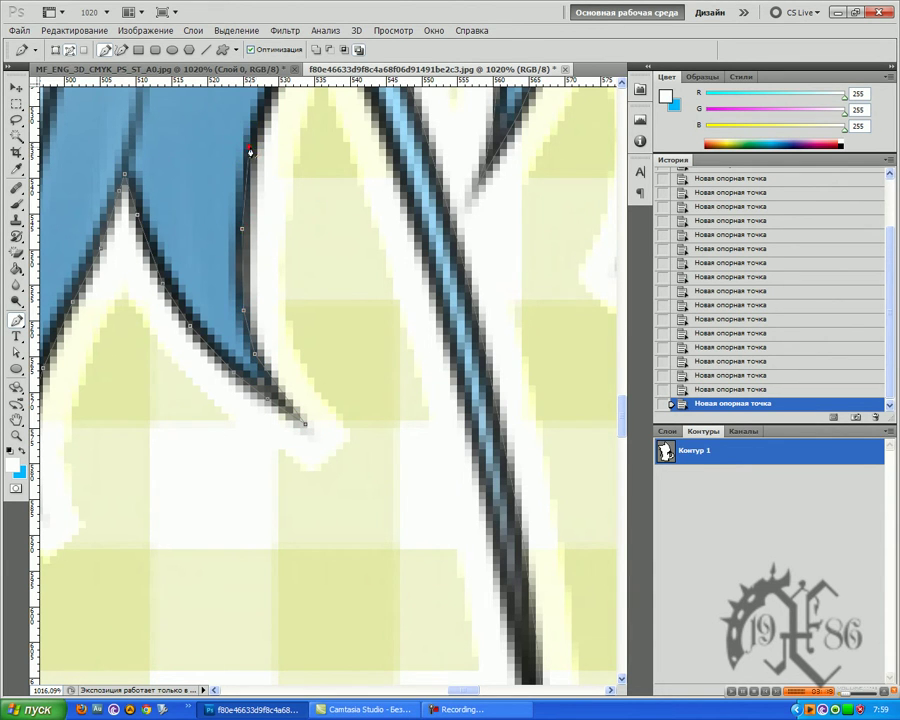
scroll(282, 205, "up", 2)
left_click(273, 181)
left_click(304, 128)
left_click(328, 108)
left_click(350, 143)
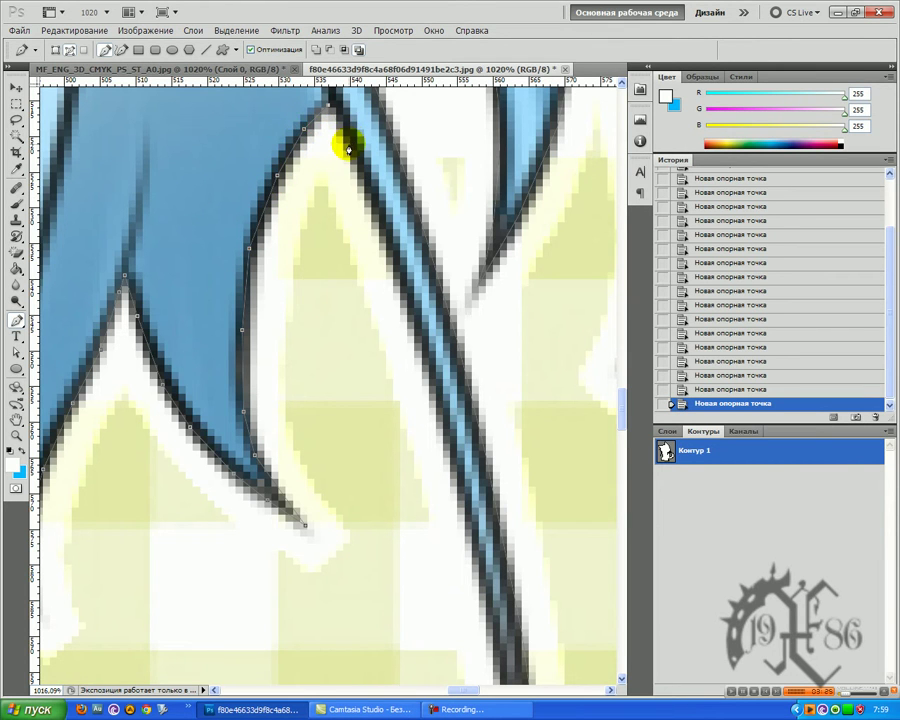
scroll(354, 240, "up", 3)
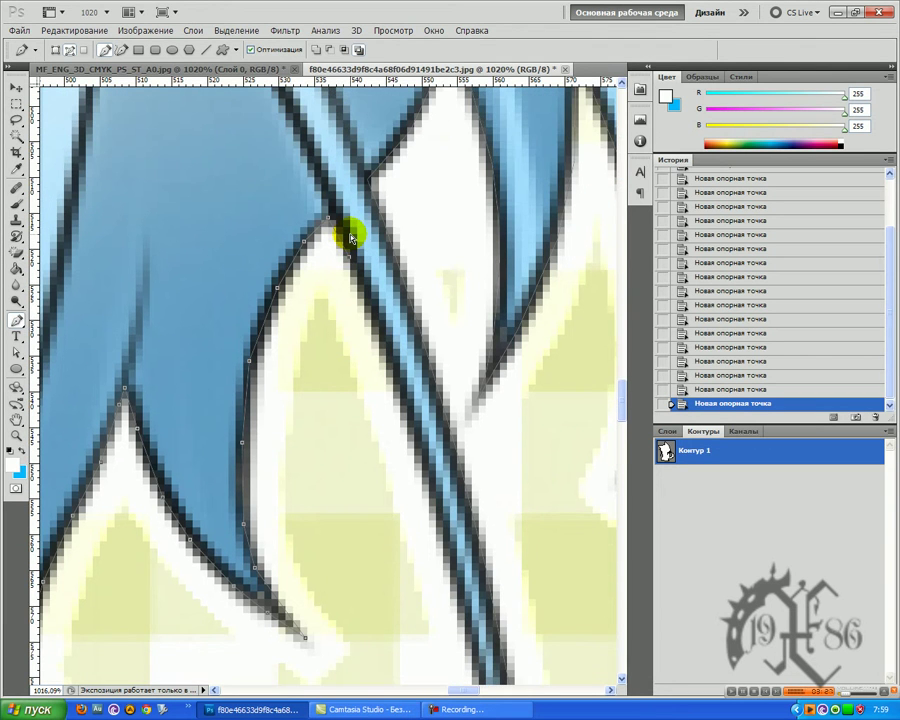
key("ctrl+z")
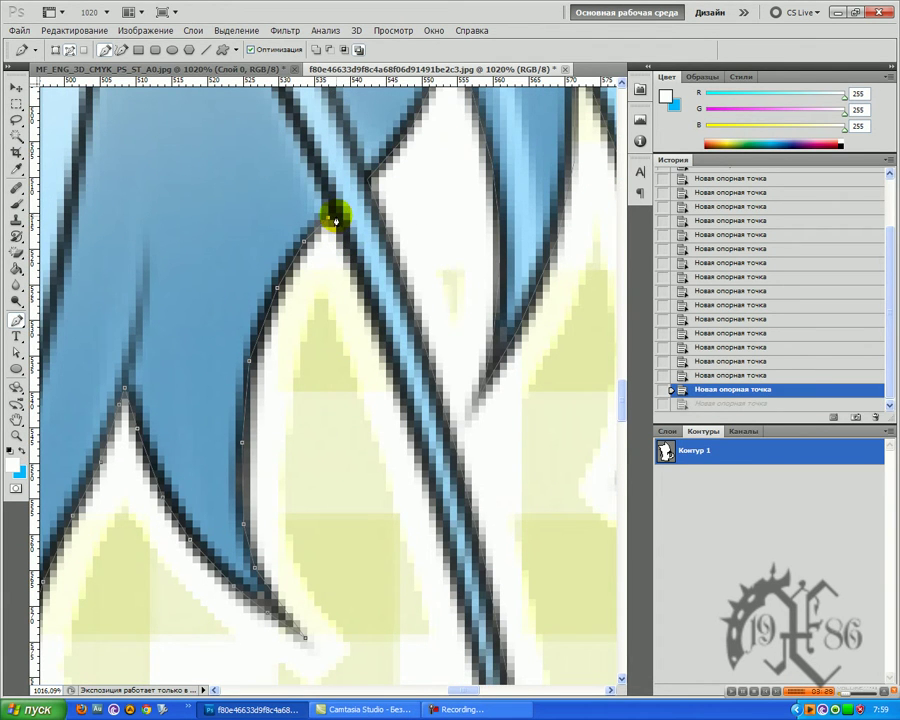
Add an anchor at the hair junction and trace down the long thin strand's inner edge to the purple bow.
left_click(336, 217)
left_click(366, 294)
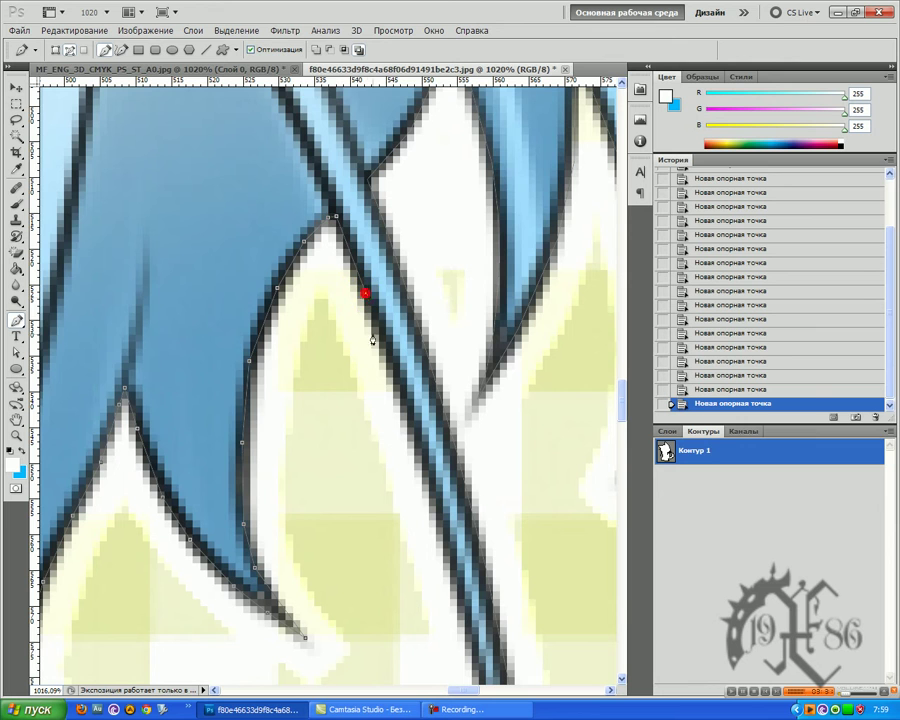
left_click(409, 411)
scroll(420, 430, "down", 3)
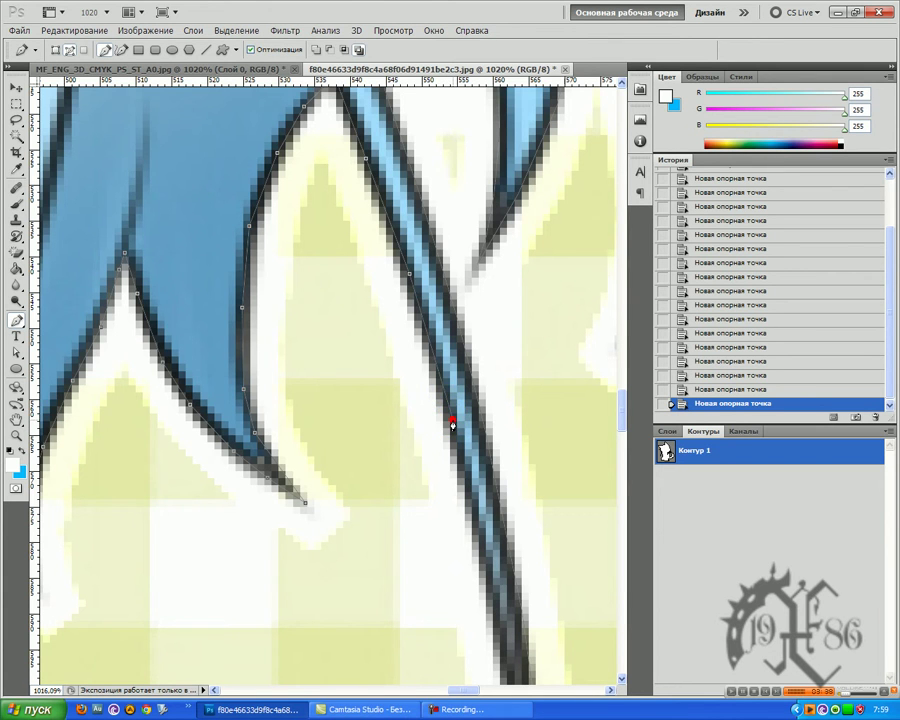
scroll(452, 425, "down", 3)
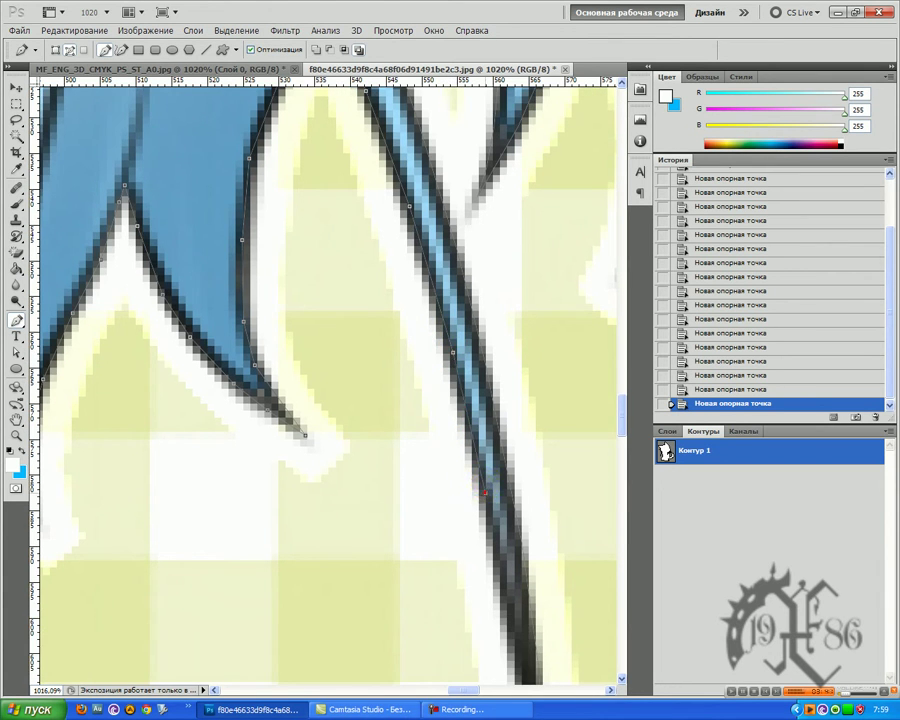
scroll(485, 497, "down", 6)
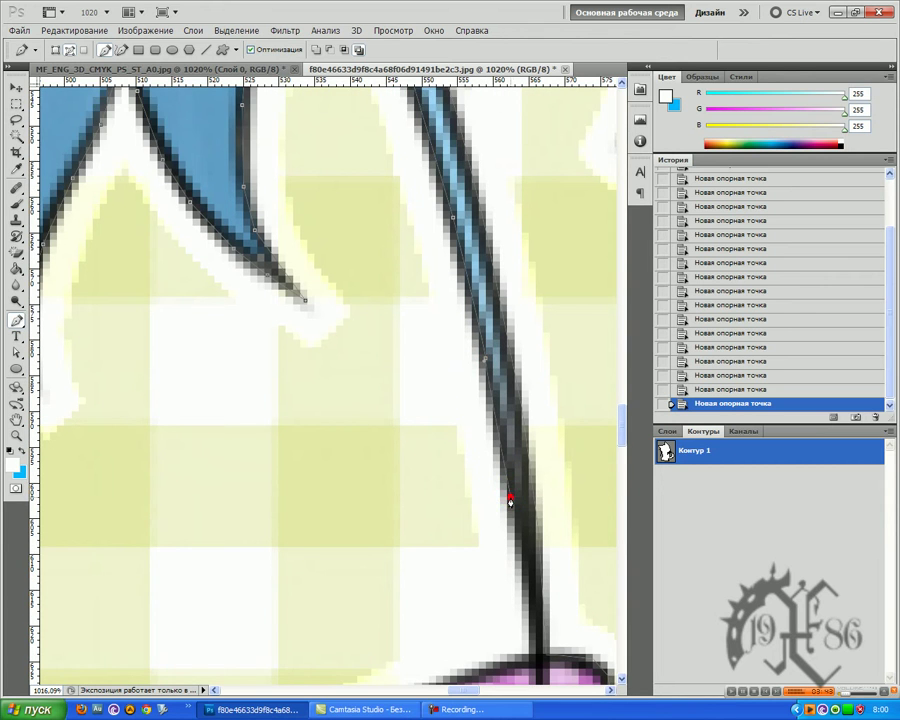
scroll(515, 515, "down", 5)
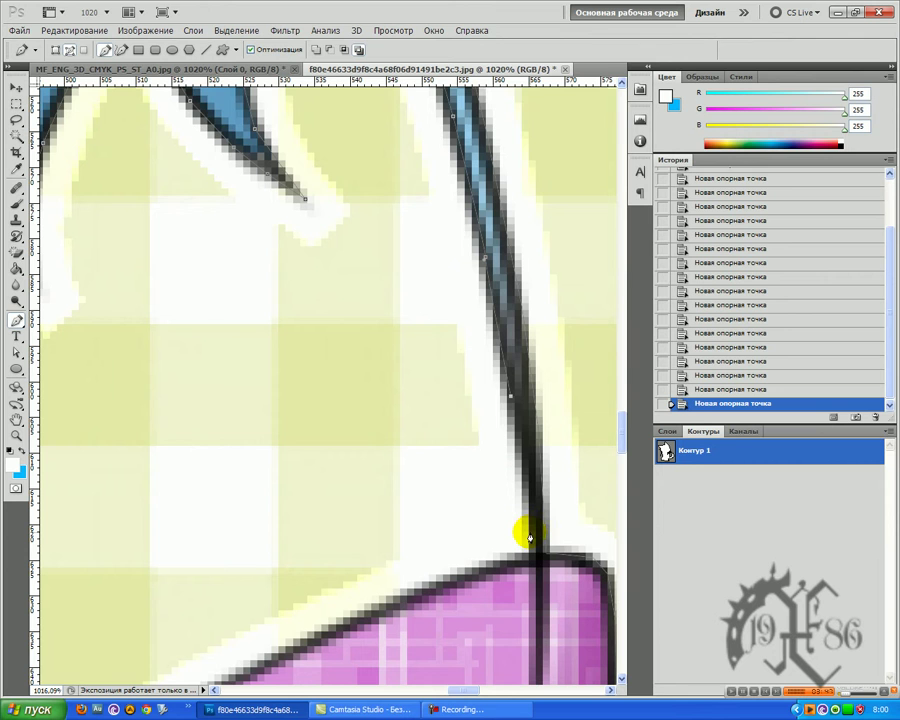
scroll(530, 536, "down", 3)
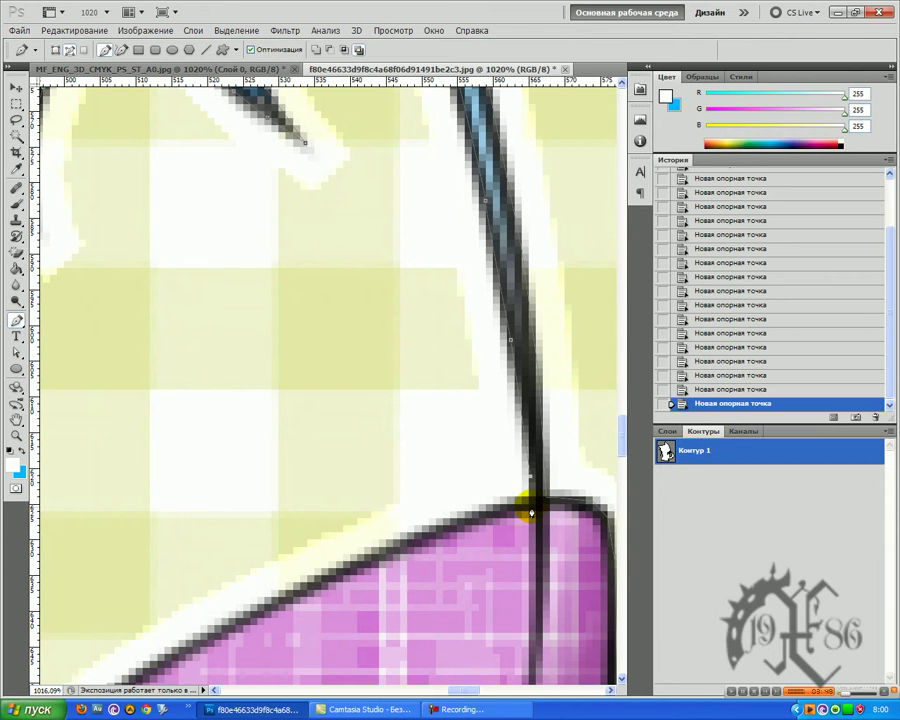
Trace along the purple bow's upper edge back to the sleeve and close the subpath around the background gap.
scroll(525, 495, "down", 6)
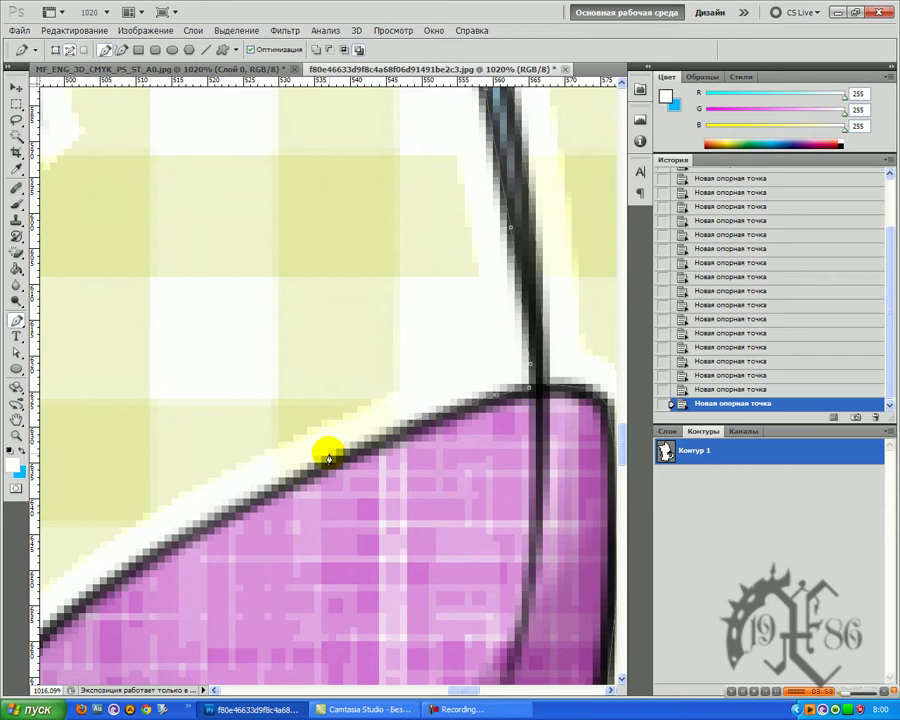
left_click(213, 520)
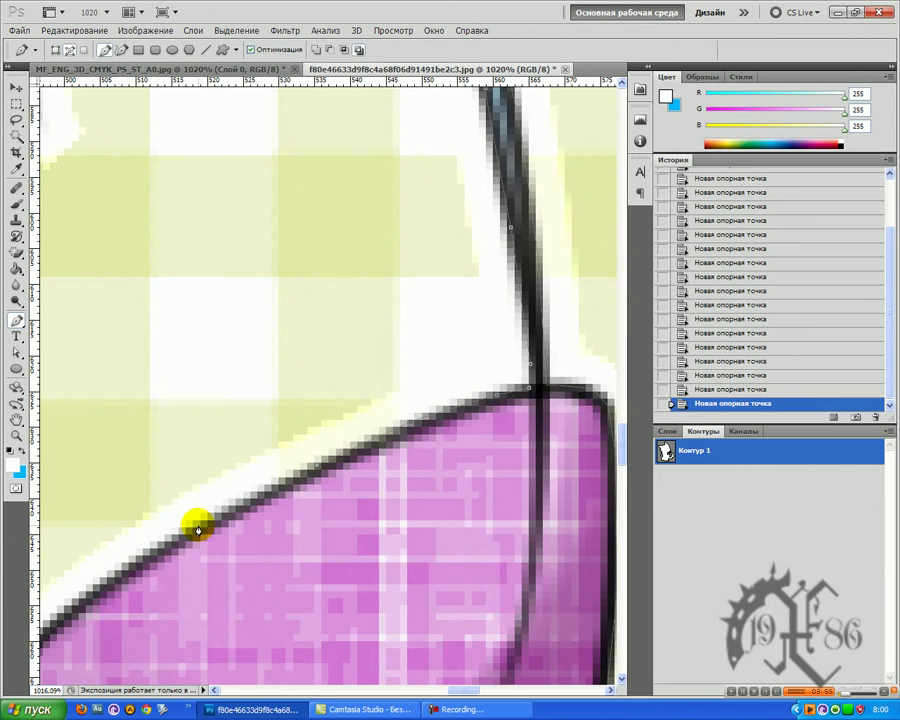
left_click(95, 594)
scroll(84, 602, "down", 5)
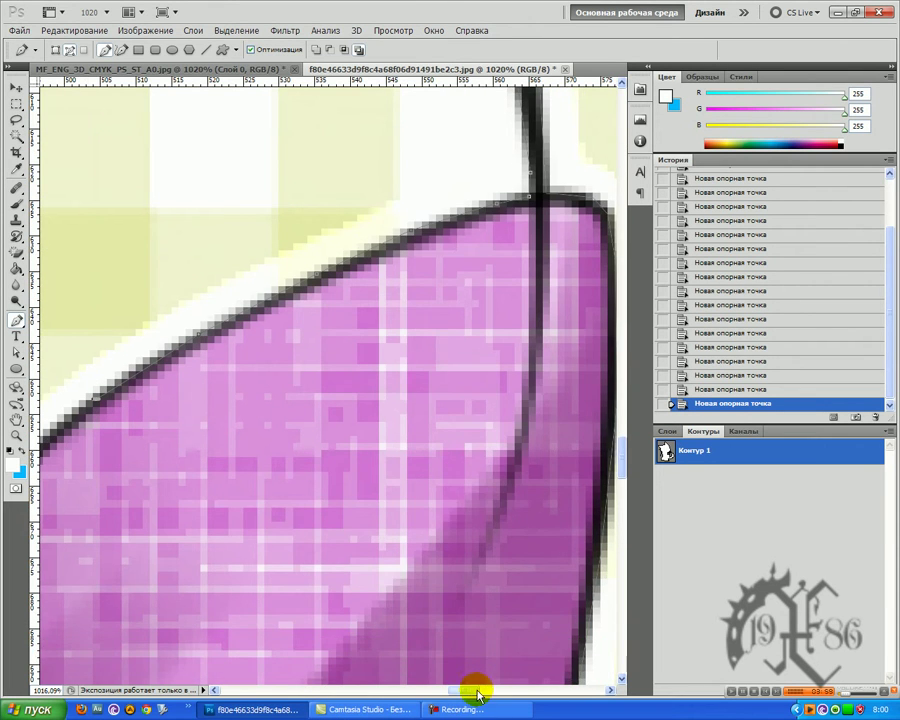
left_click_drag(478, 693, 458, 665)
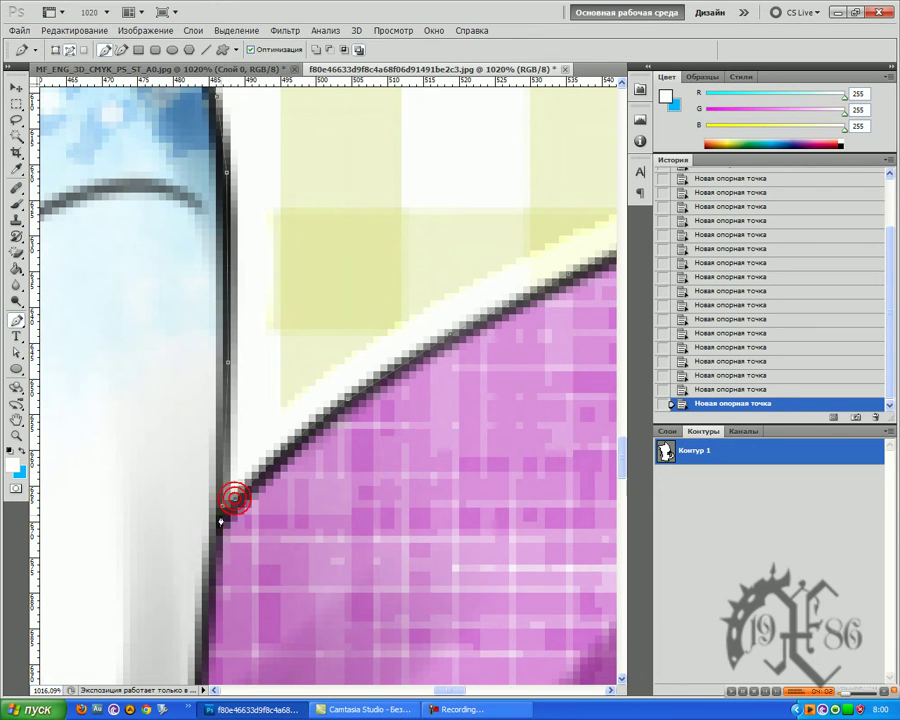
Start a new subpath at the lower corner of the triangular hair gap beside the hand and trace up to its narrow peak.
key("z")
left_click_drag(326, 236, 192, 340)
scroll(191, 340, "up", 6)
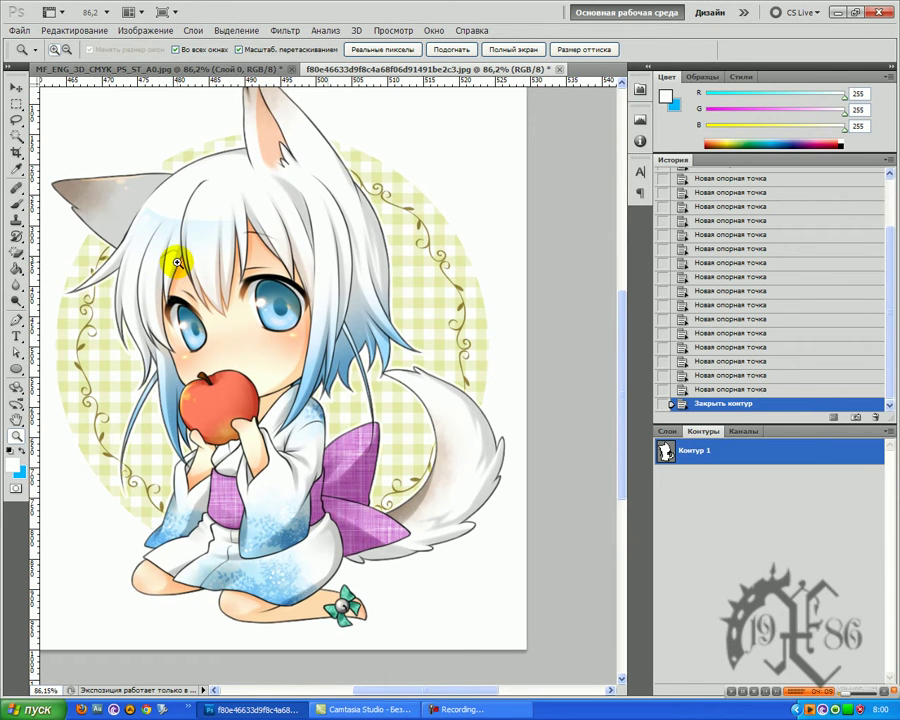
left_click_drag(189, 456, 306, 406)
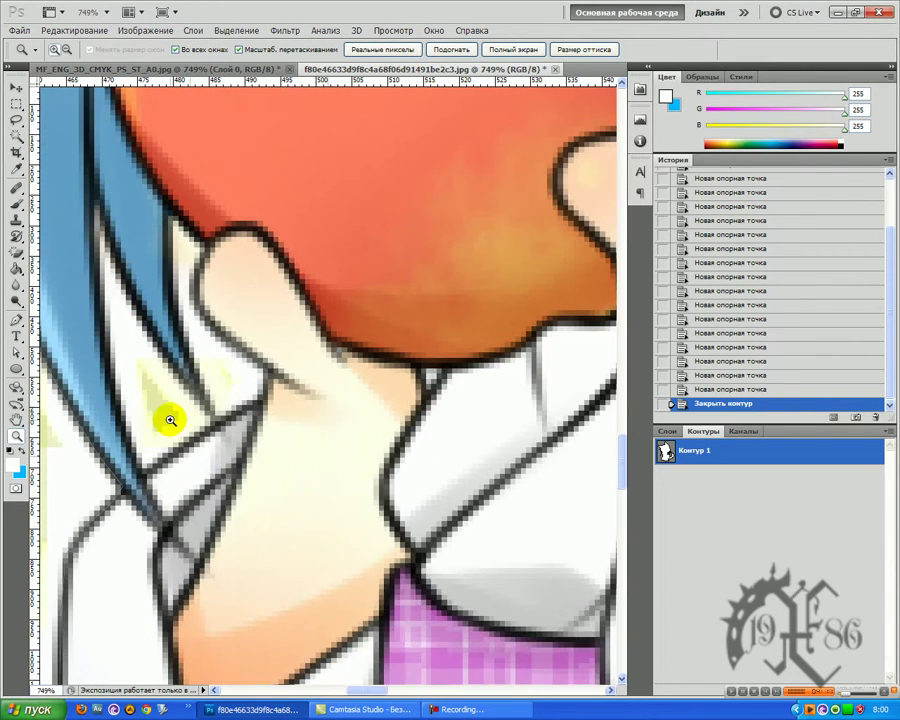
left_click_drag(96, 406, 126, 392)
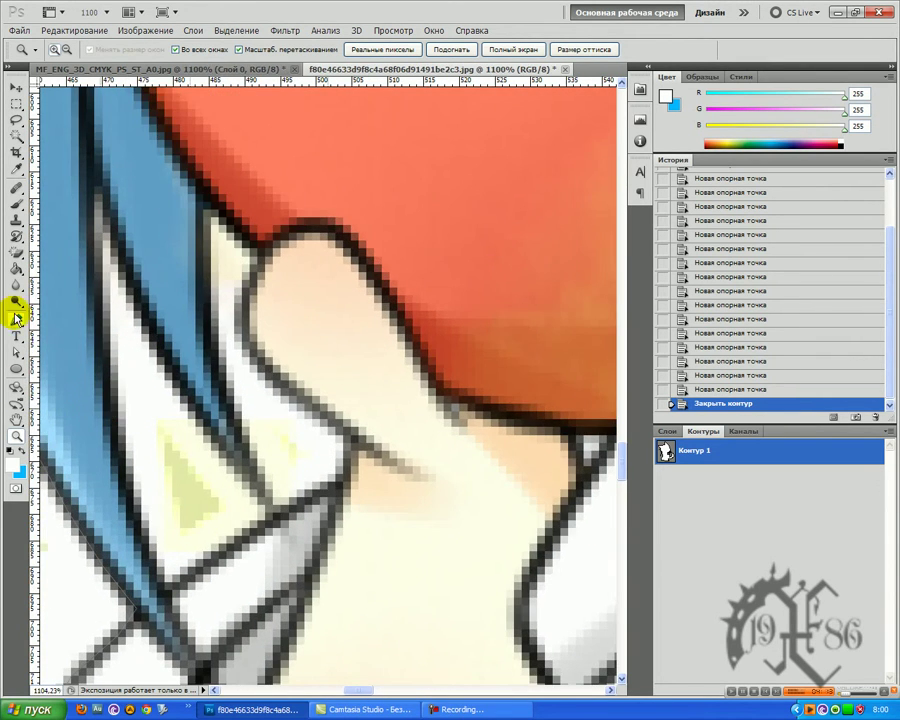
left_click(16, 318)
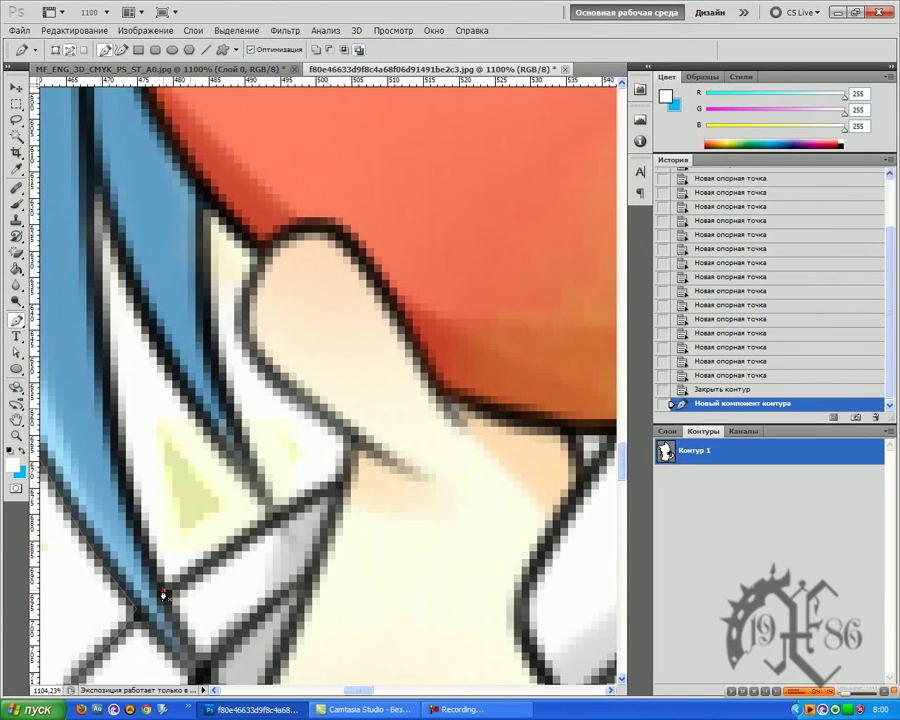
left_click(141, 537)
left_click(126, 483)
left_click(109, 403)
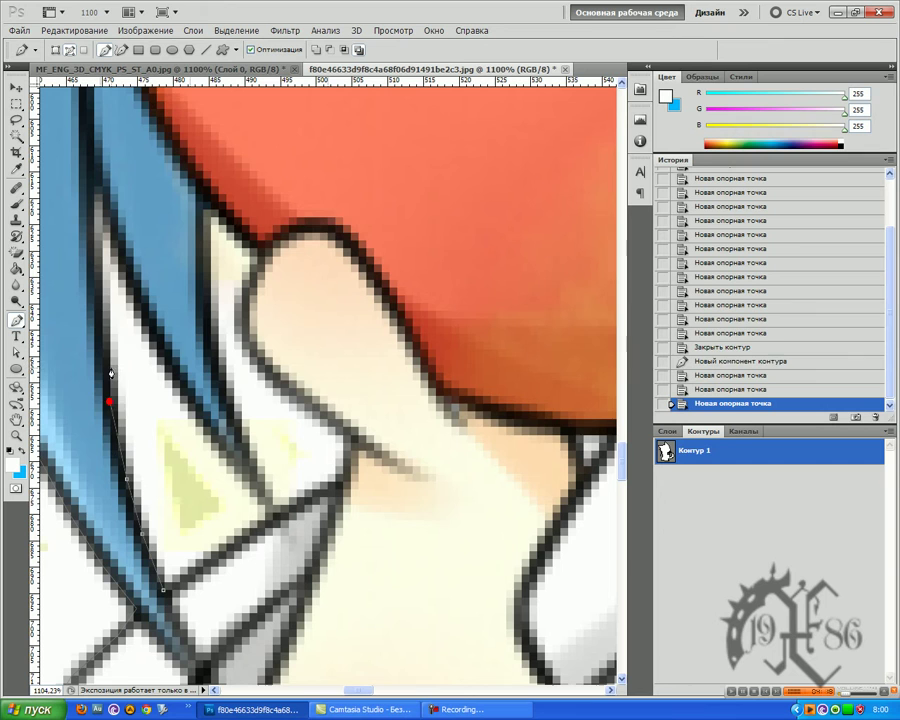
left_click(98, 293)
left_click(93, 173)
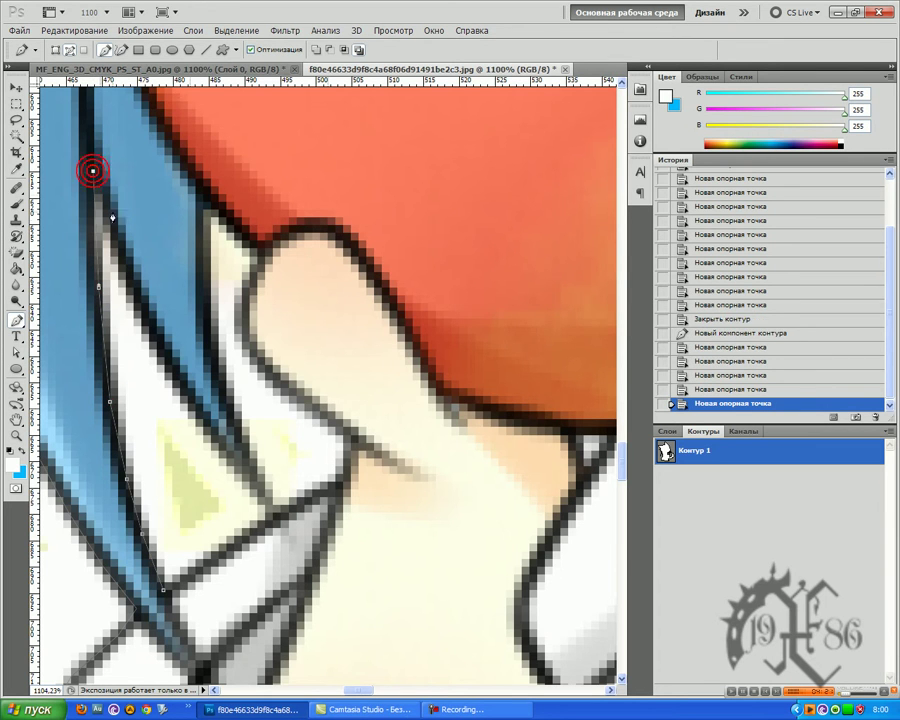
Trace down the gap's opposite hair edge to the sleeve and close the subpath along the sleeve line.
left_click(109, 221)
left_click(146, 329)
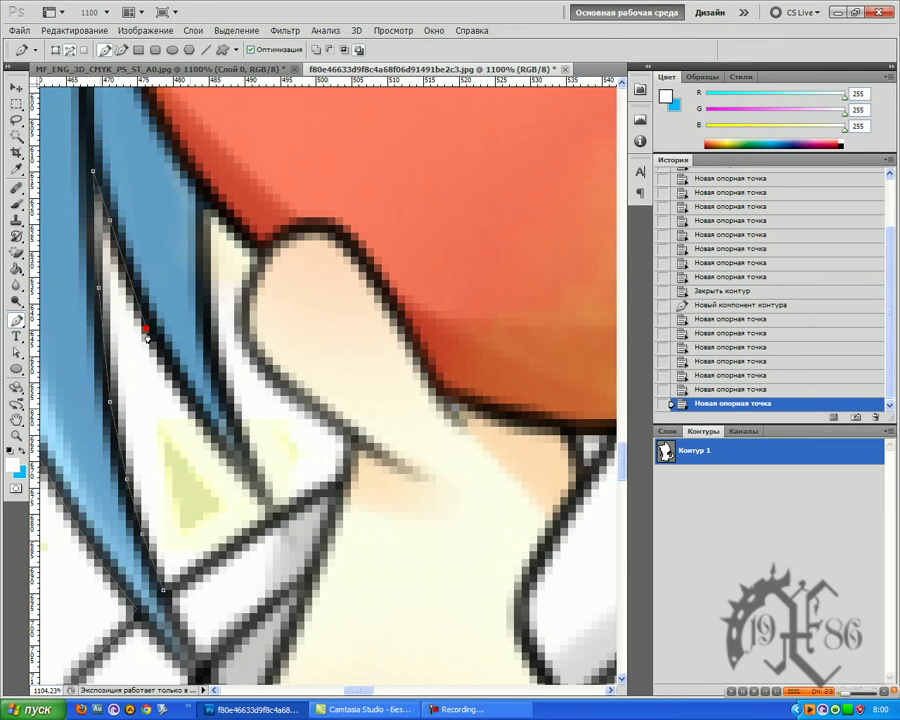
left_click(189, 410)
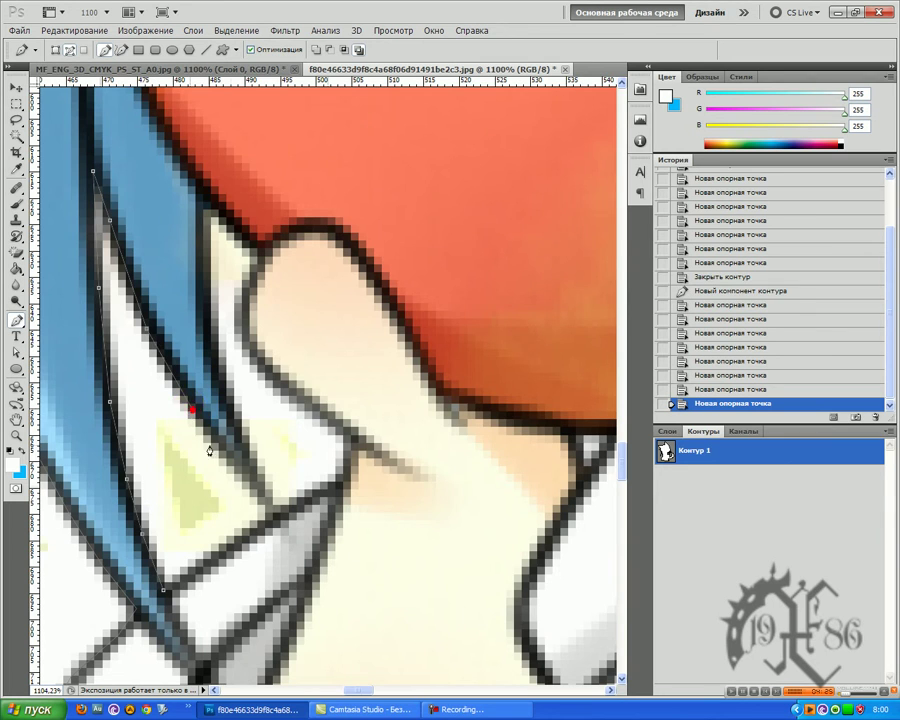
left_click(258, 497)
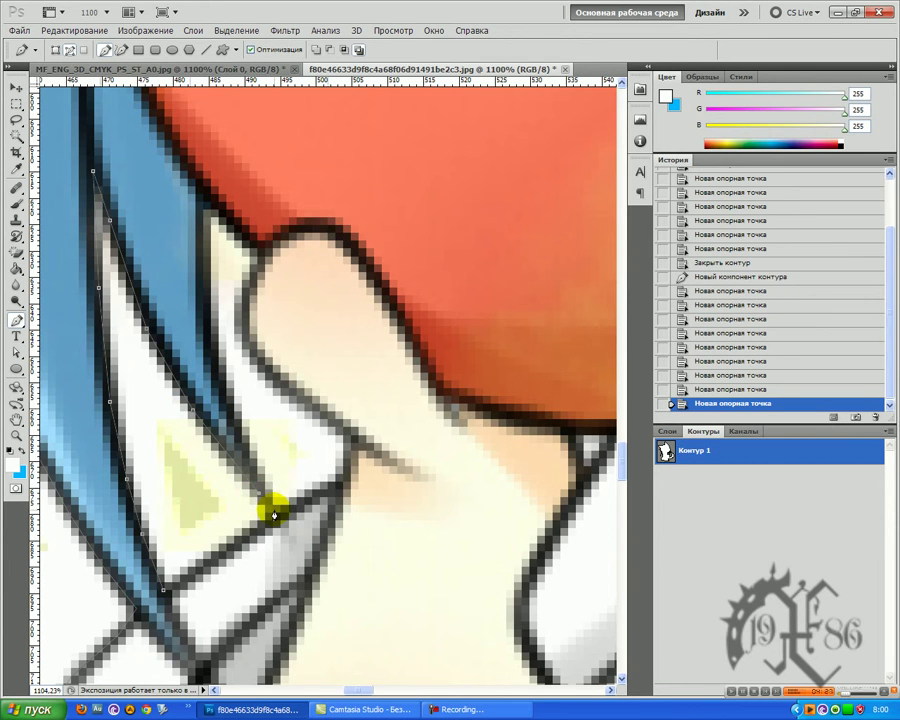
left_click(274, 513)
left_click(268, 524)
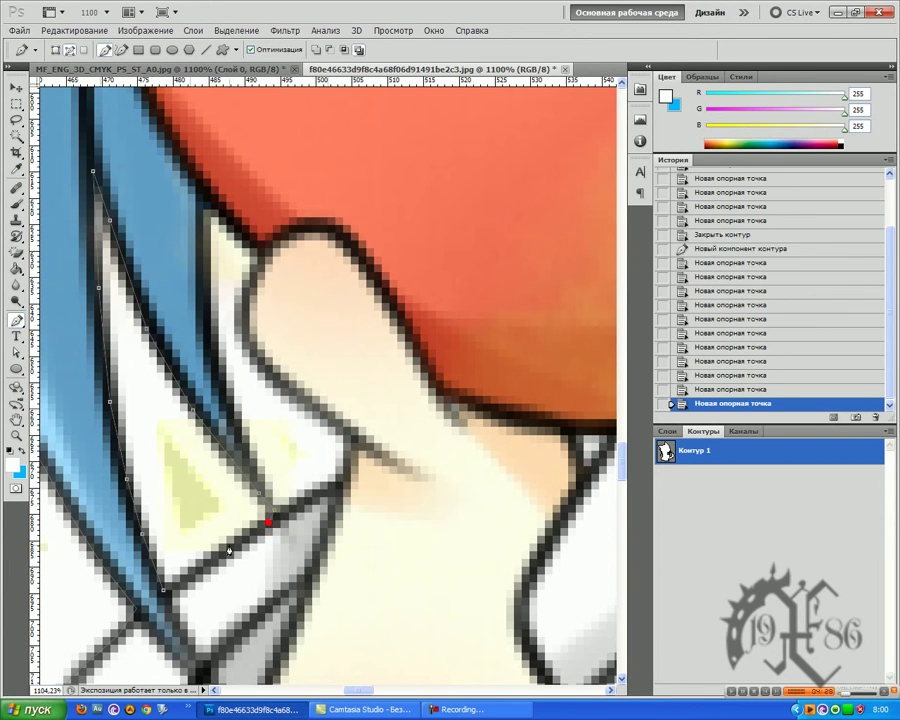
left_click(203, 568)
left_click(166, 596)
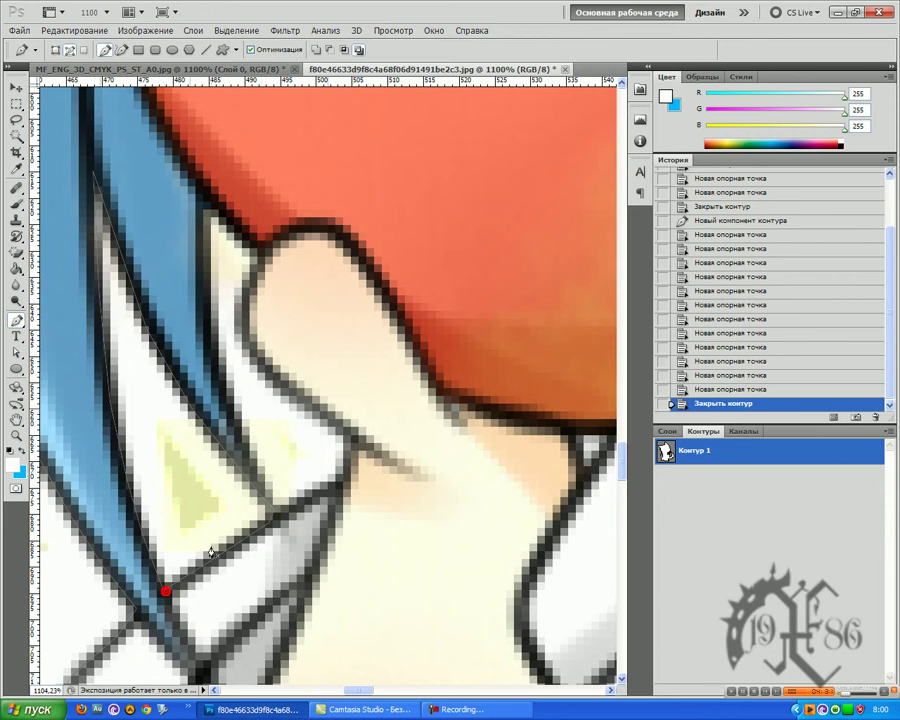
Start another subpath where the hair tip meets the sleeve and trace up the blue strand's edge to the red apple.
scroll(292, 500, "up", 2)
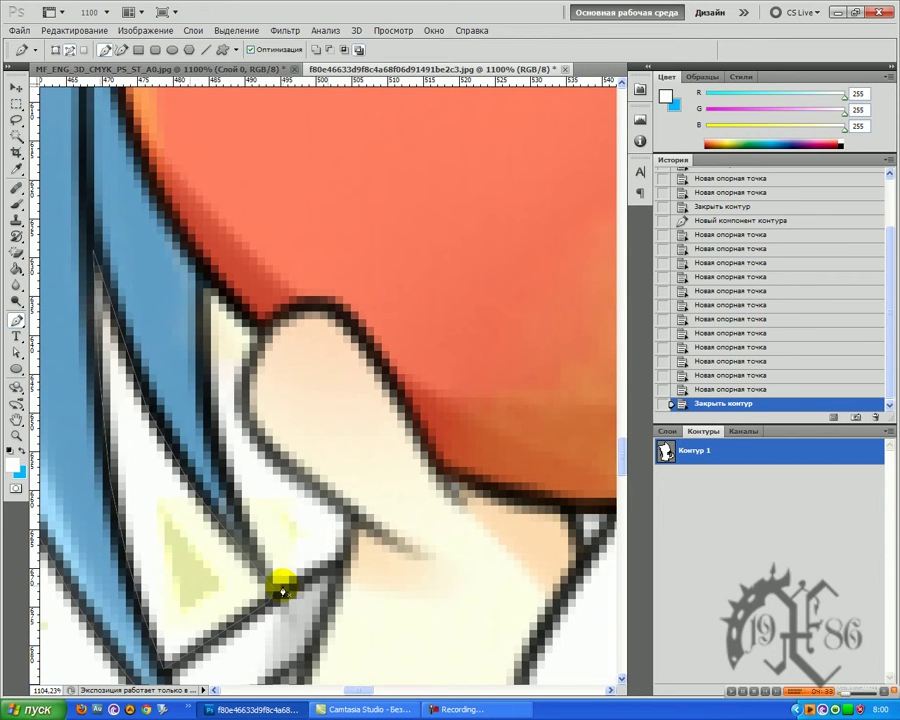
left_click(279, 587)
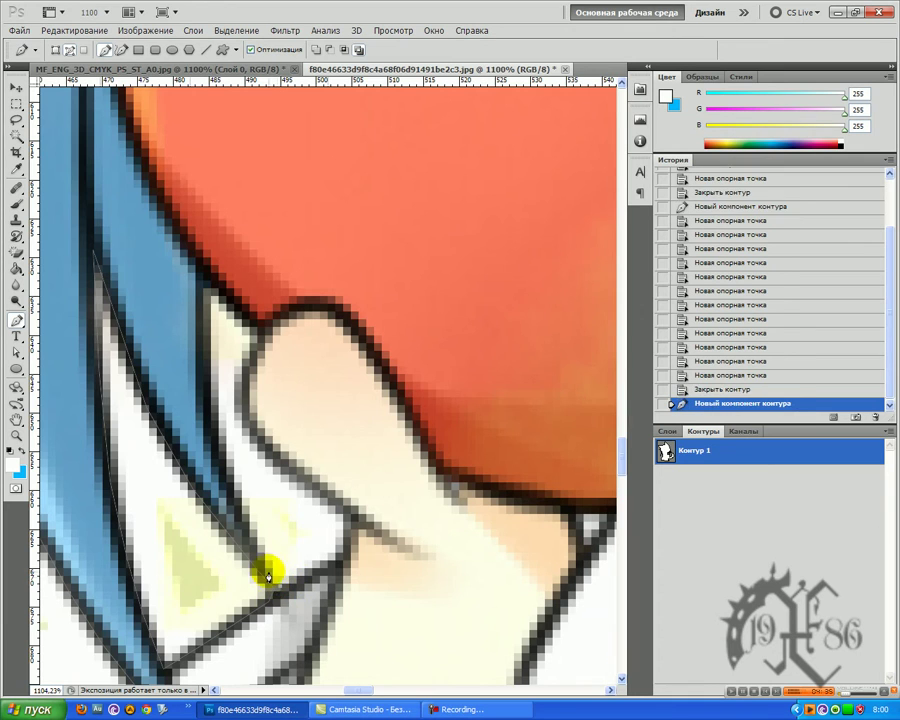
left_click(263, 568)
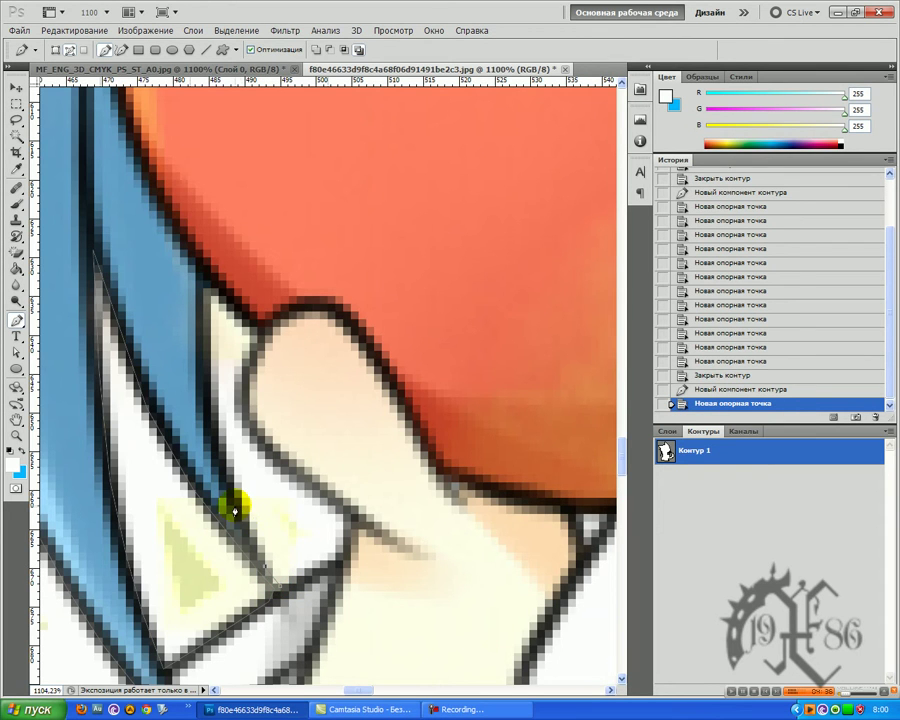
left_click(232, 500)
left_click(215, 448)
left_click(205, 398)
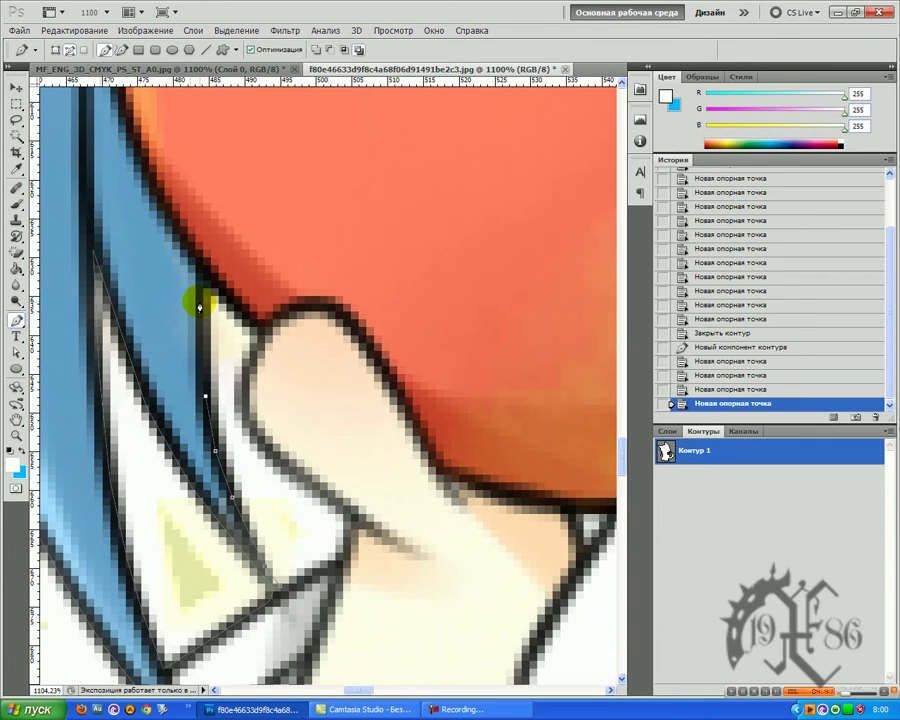
left_click(204, 294)
left_click(212, 279)
Continue the subpath down the apple's outline to the corner where it meets the thumb.
left_click(242, 316)
left_click(260, 331)
left_click(267, 332)
Trace the thumb's outer edge down to the sleeve and close the subpath around the small gap.
left_click(248, 353)
left_click(245, 371)
left_click(243, 399)
left_click(247, 430)
left_click(276, 465)
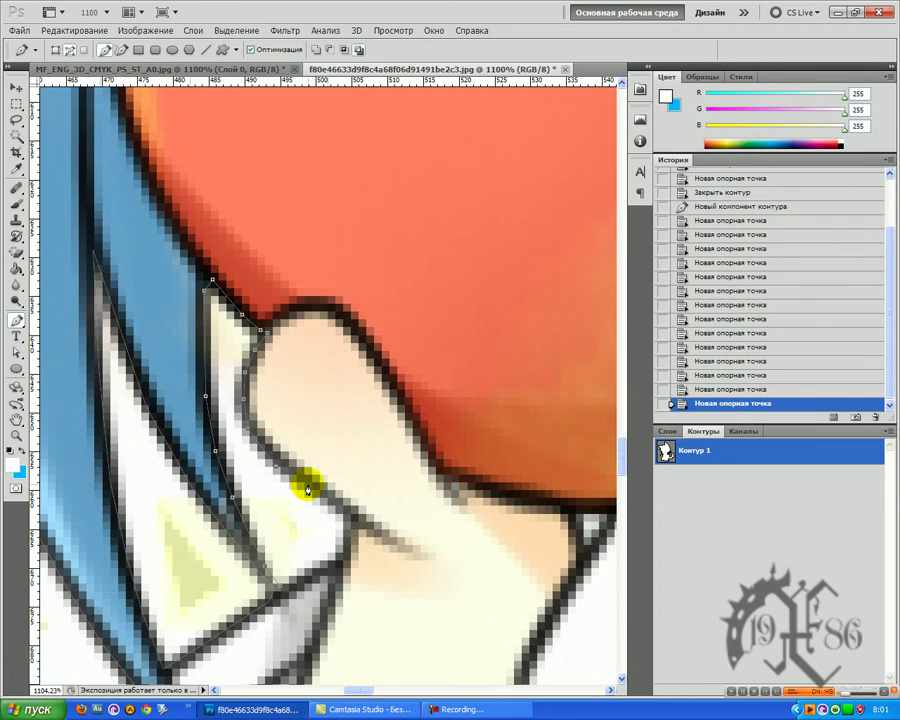
left_click(308, 487)
left_click(342, 514)
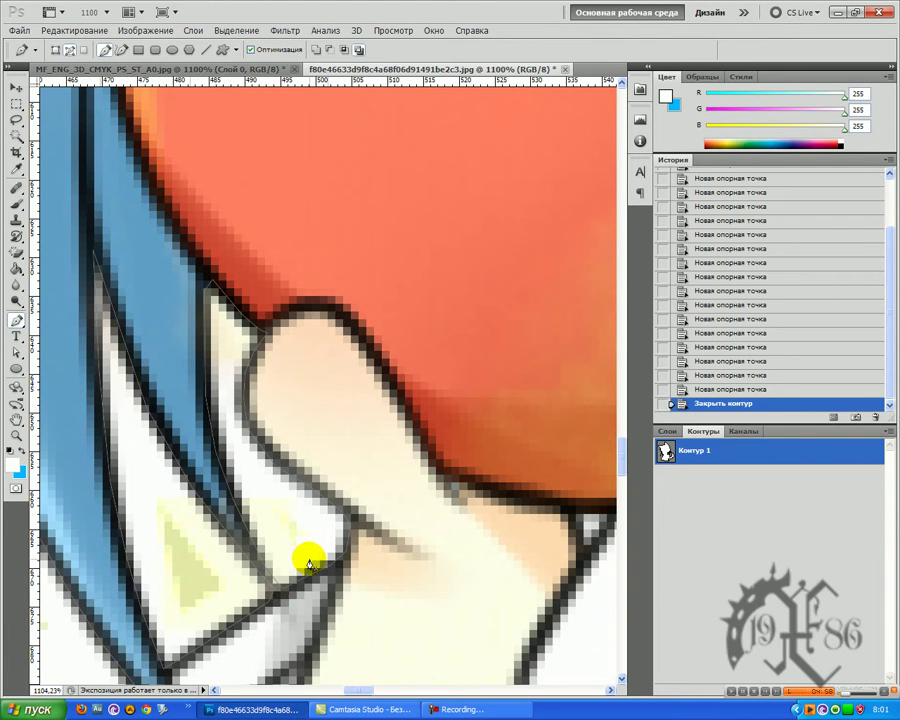
Convert the finished character path into a new selection with a 0 px feather and anti-aliasing on.
key("z")
left_click_drag(412, 377, 330, 482)
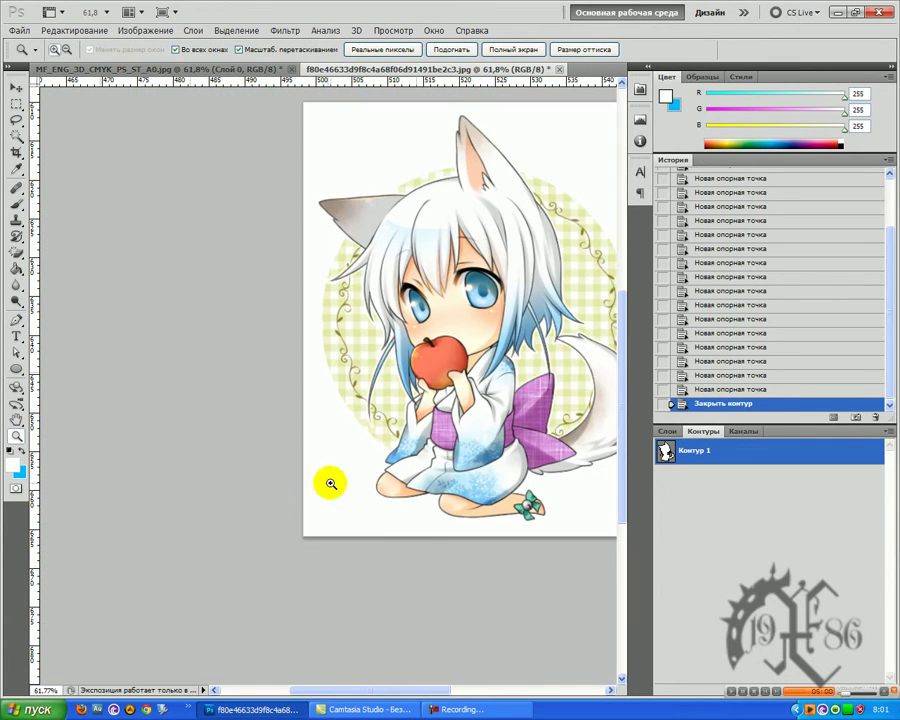
right_click(736, 454)
left_click(812, 489)
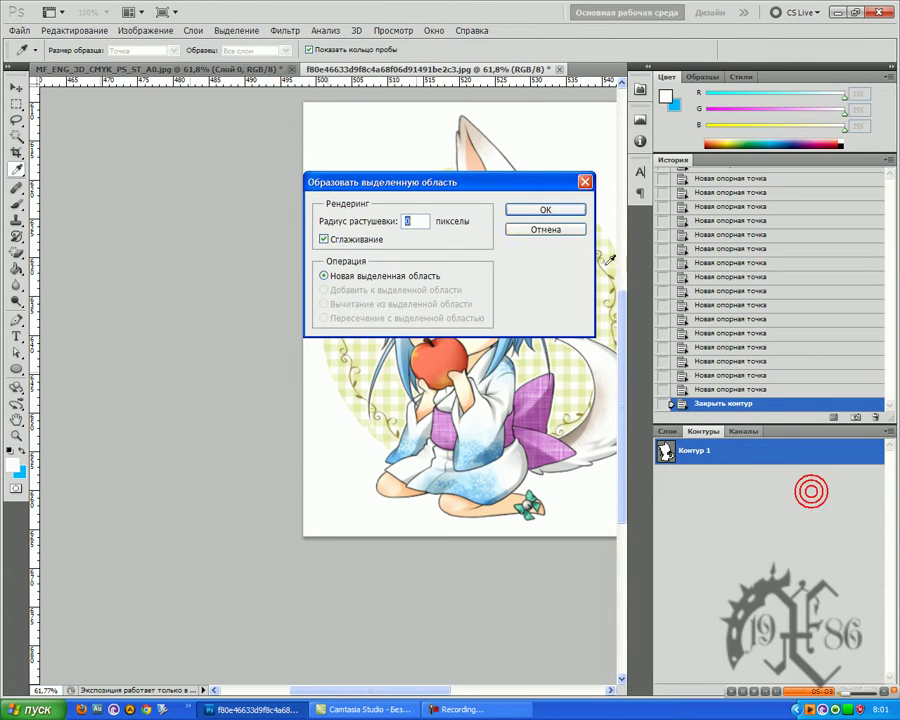
left_click(562, 210)
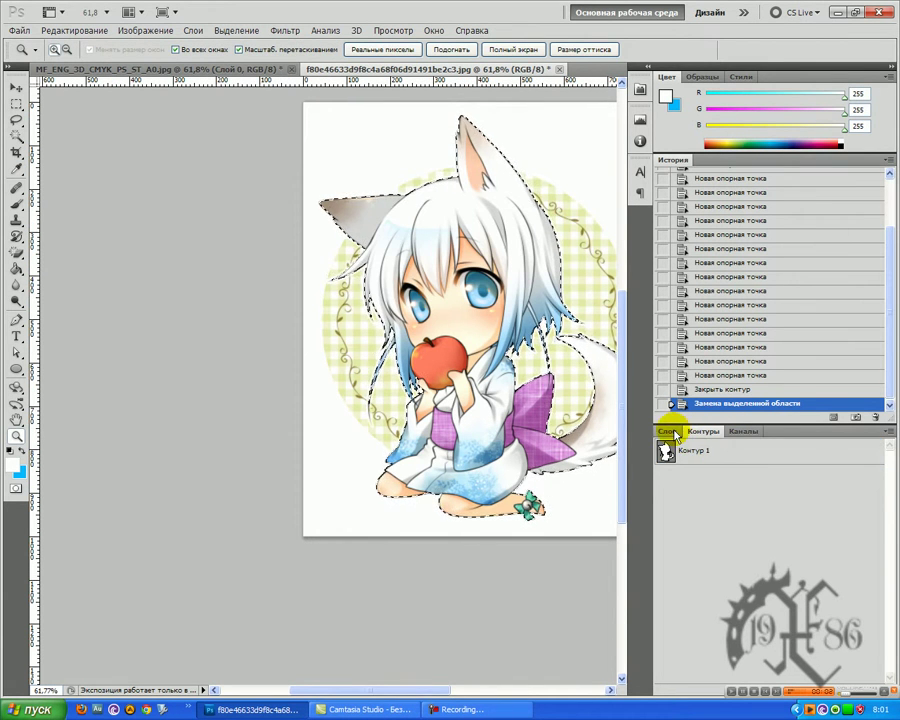
Copy the selected character from the background layer and paste it onto its own layer.
left_click(668, 431)
left_click(72, 31)
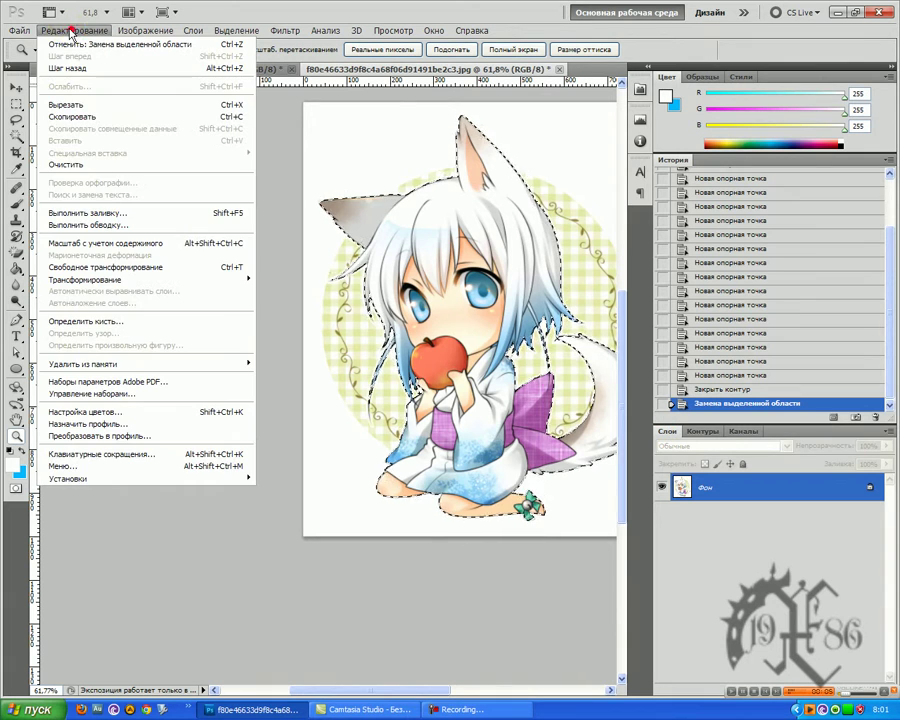
left_click(60, 115)
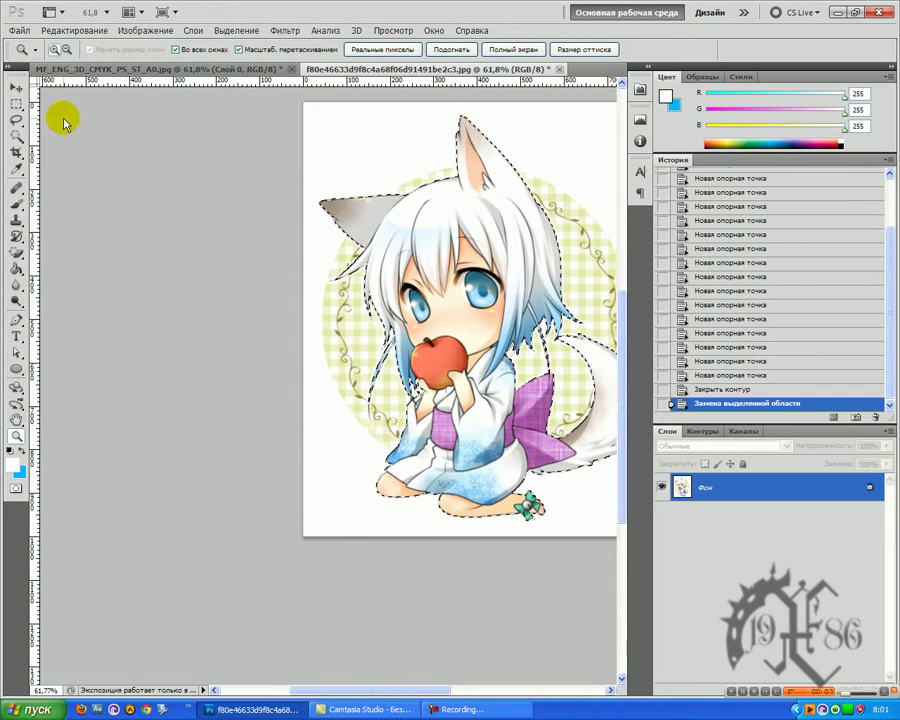
left_click(75, 30)
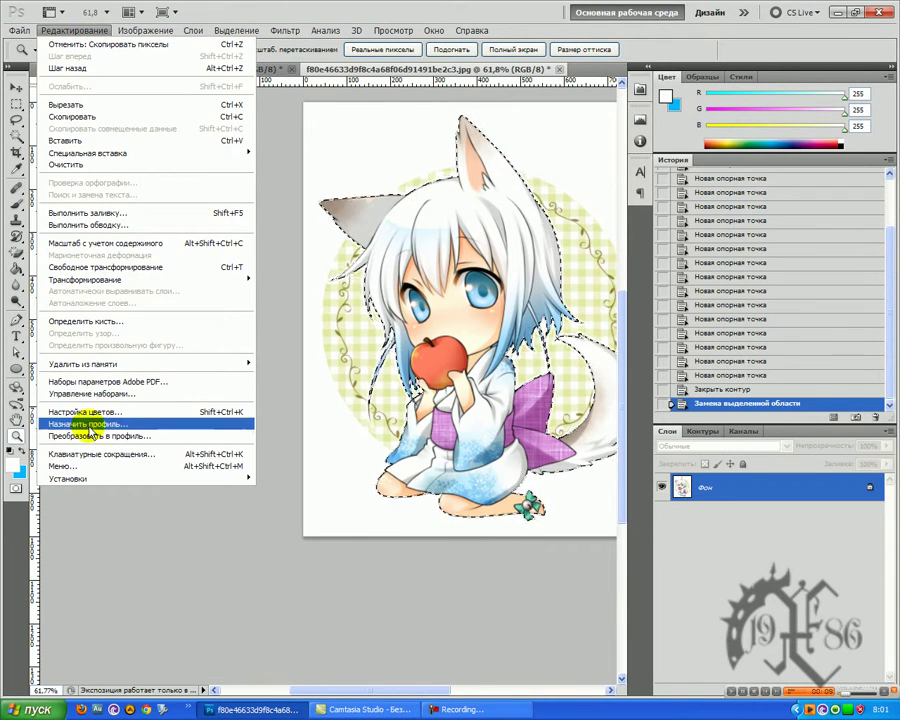
left_click(67, 141)
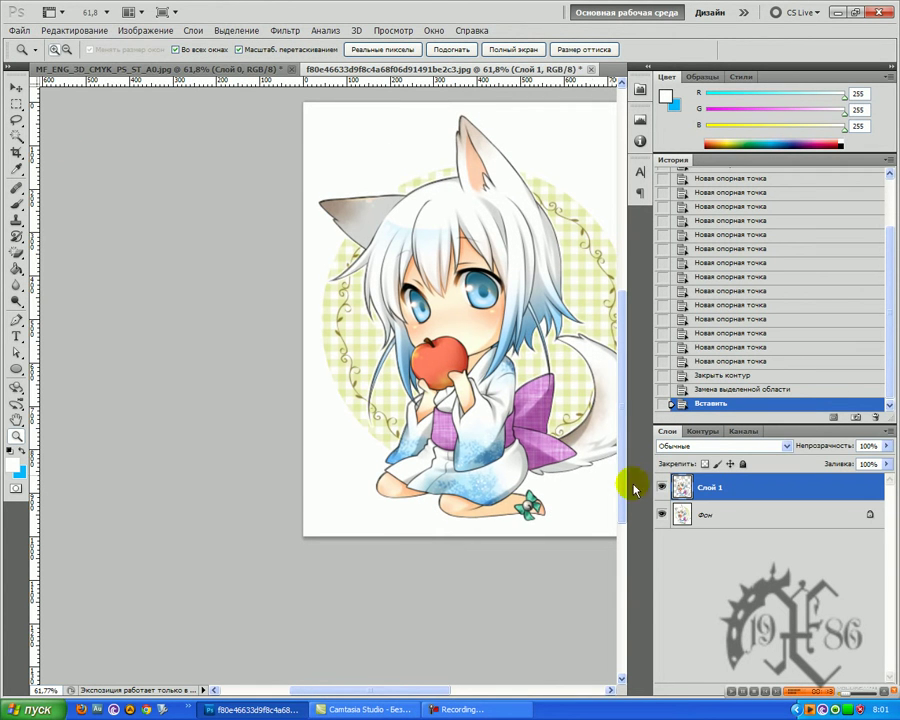
Hide the original background layer and check the whole cut-out character against transparency.
left_click(662, 515)
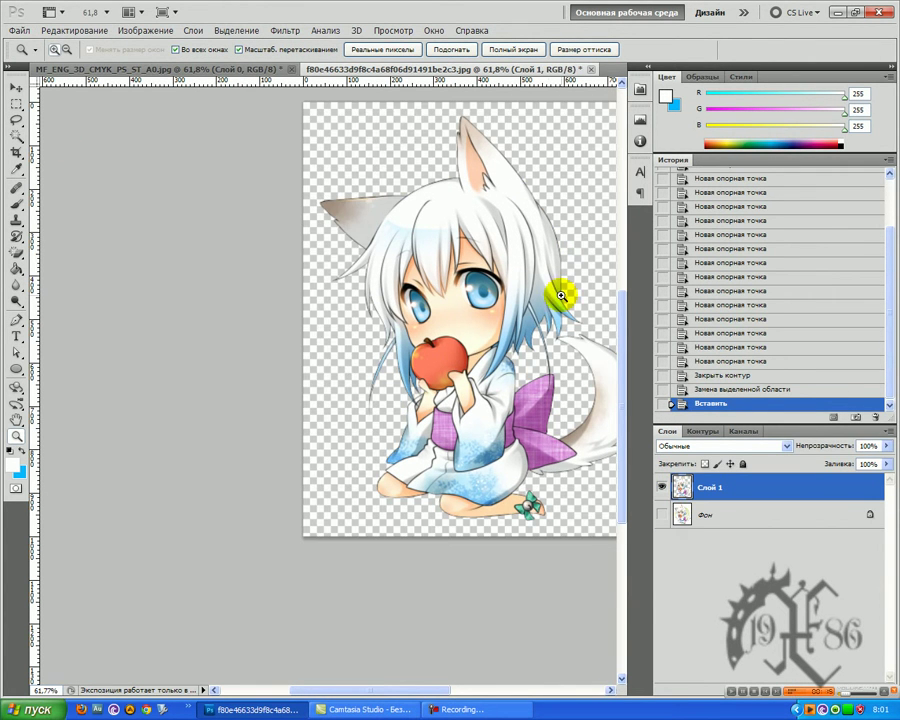
left_click(571, 260, "alt")
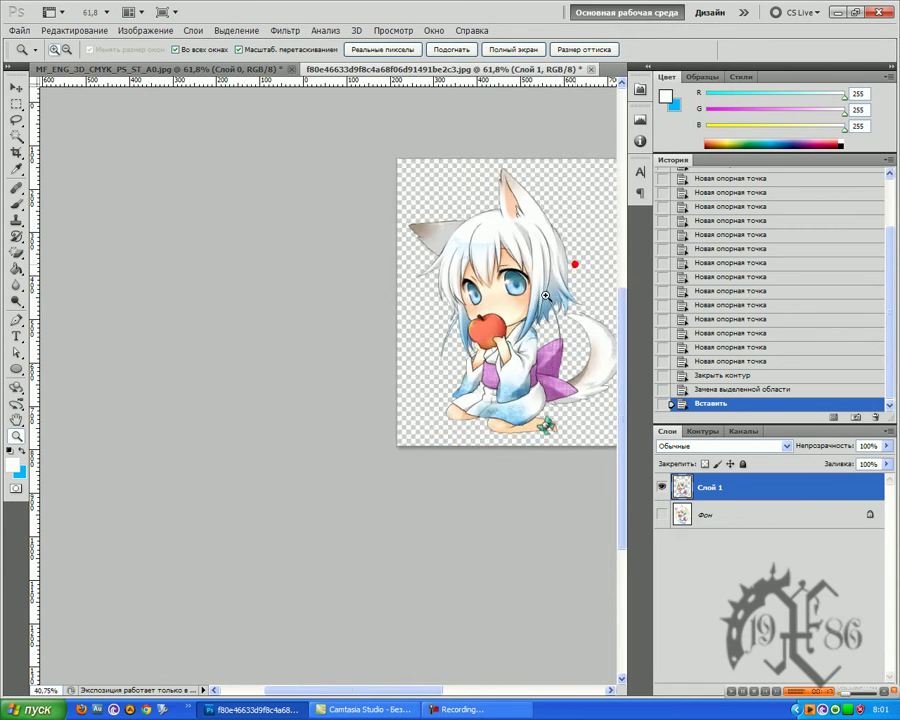
left_click_drag(387, 691, 418, 691)
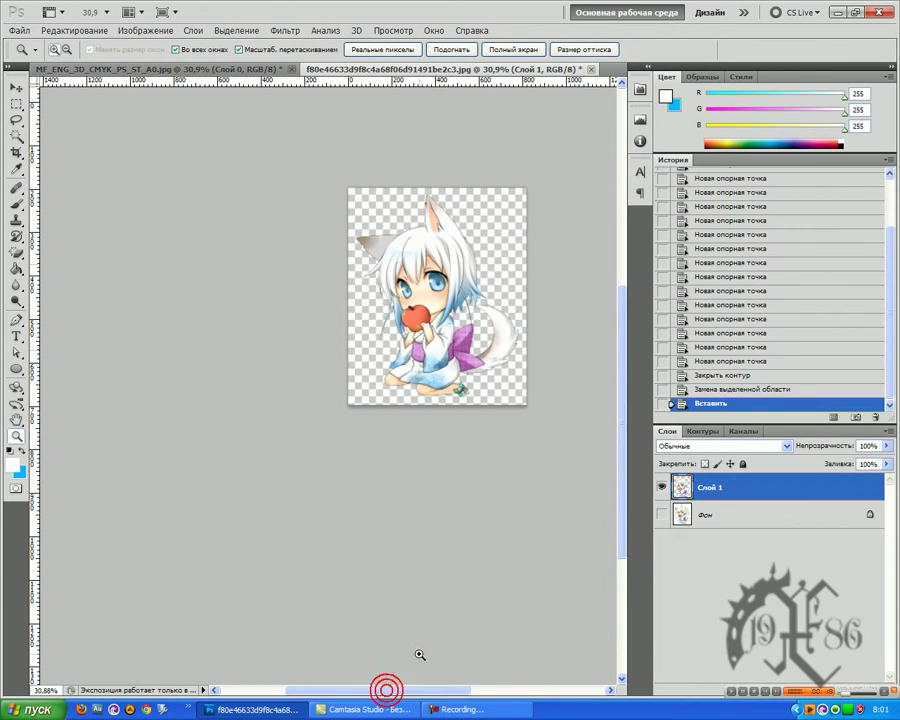
left_click_drag(470, 304, 528, 297)
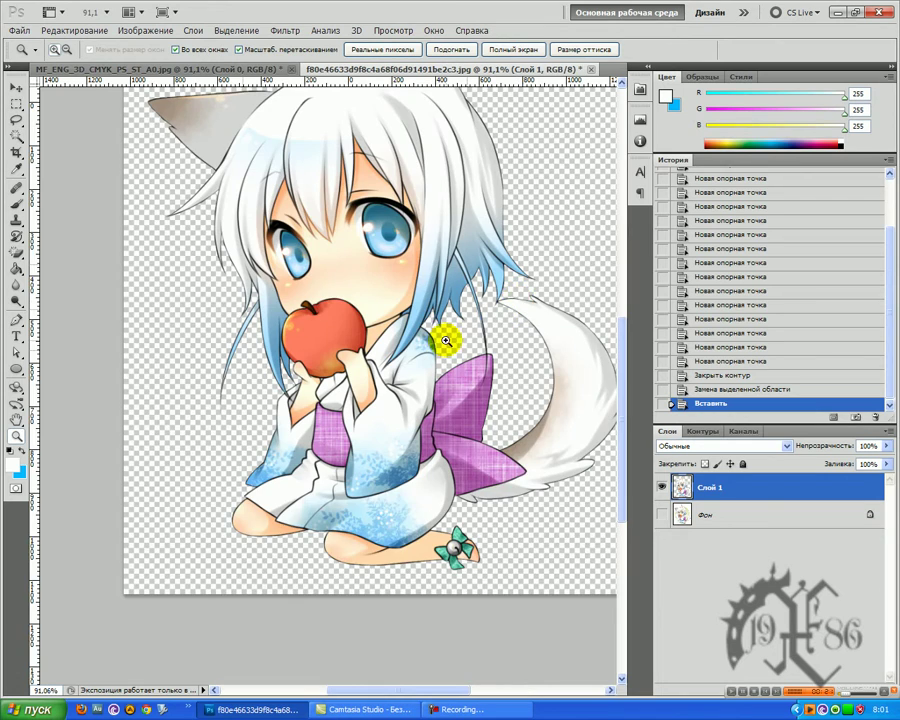
scroll(451, 338, "up", 3)
left_click_drag(441, 301, 430, 295)
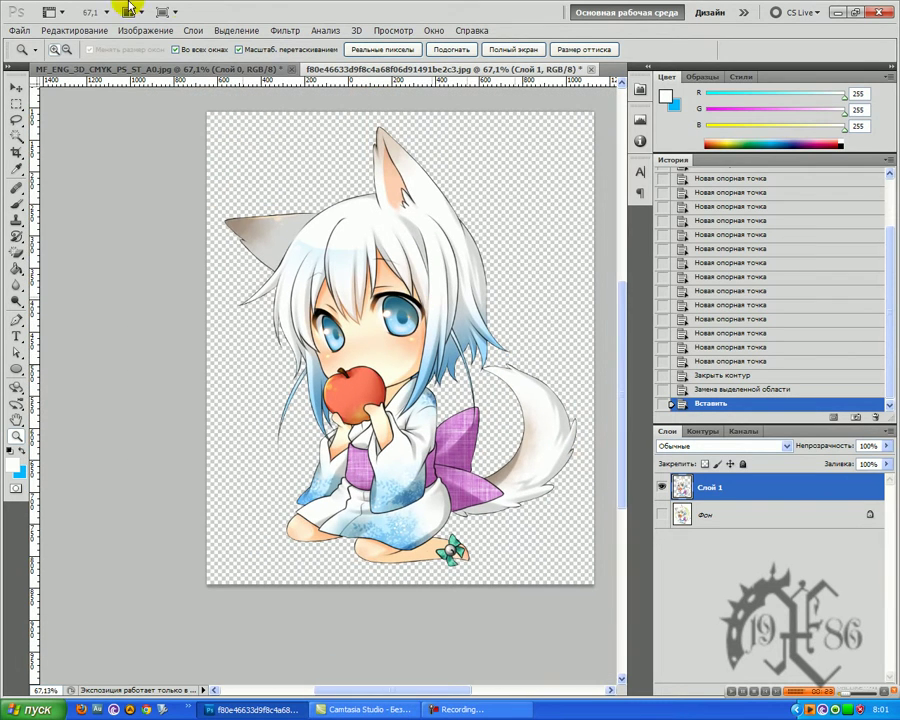
Create a new transparent RGB document of 2000 x 2000 pixels at 2000 pixels/inch with 16-bit colour.
left_click(18, 31)
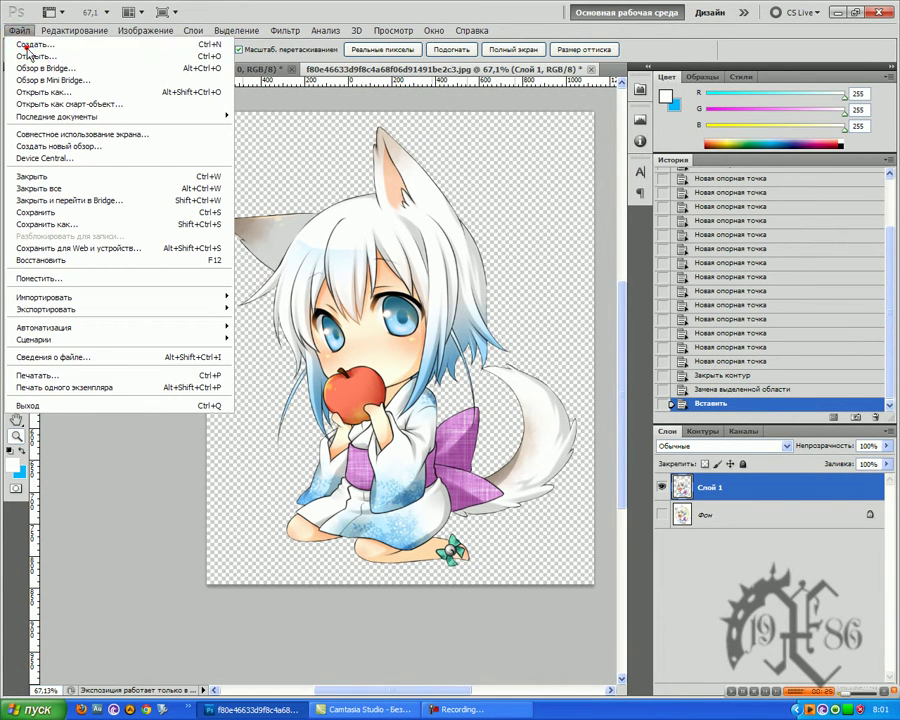
left_click(22, 44)
left_click_drag(368, 243, 272, 280)
type("2000")
type("20")
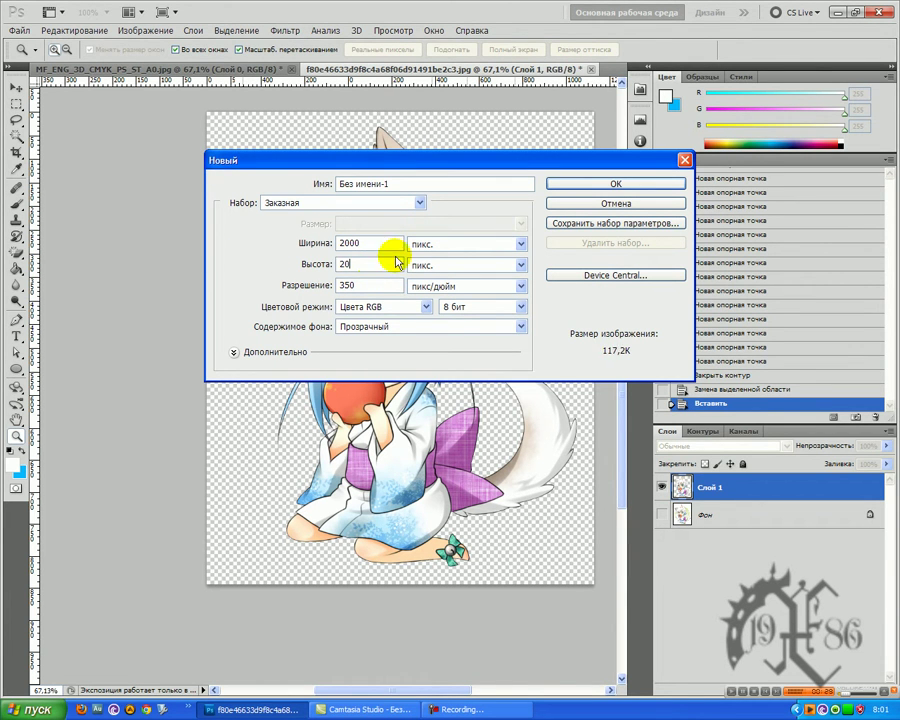
type("00")
type("2000")
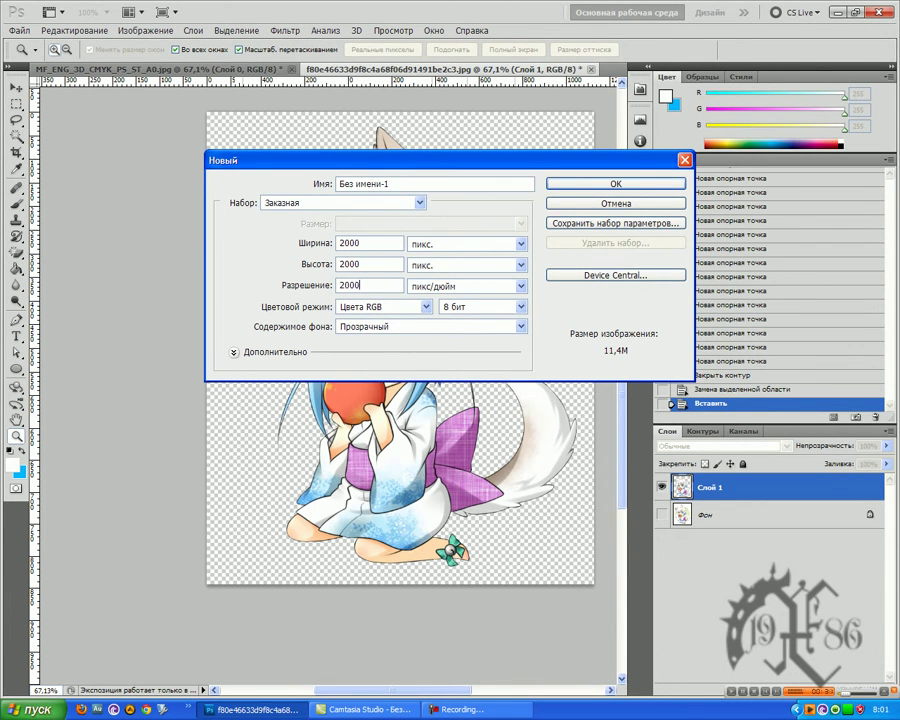
left_click(478, 316)
left_click(482, 338)
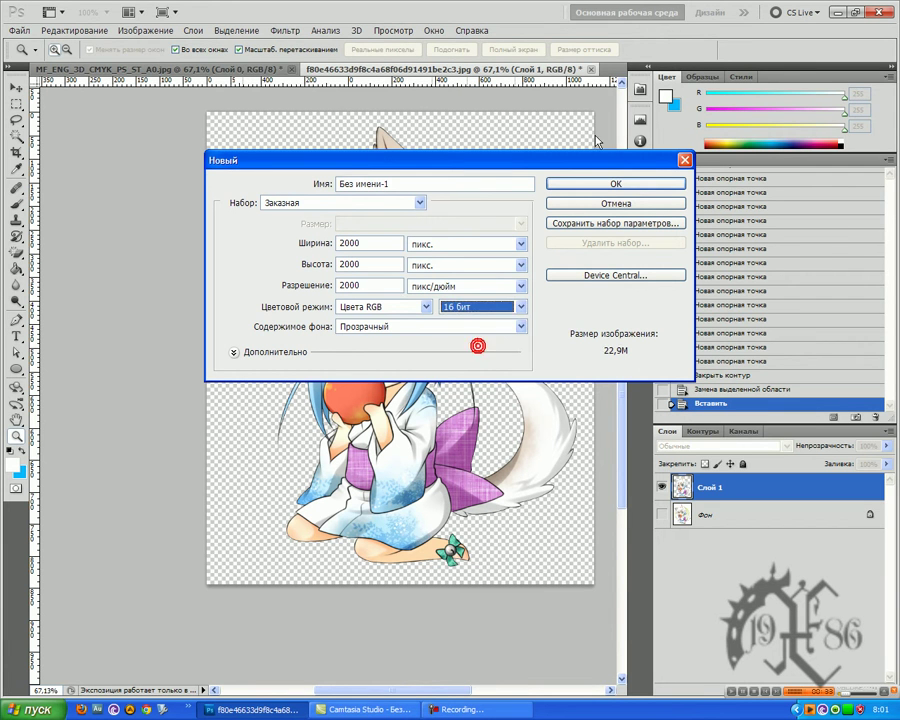
left_click(585, 189)
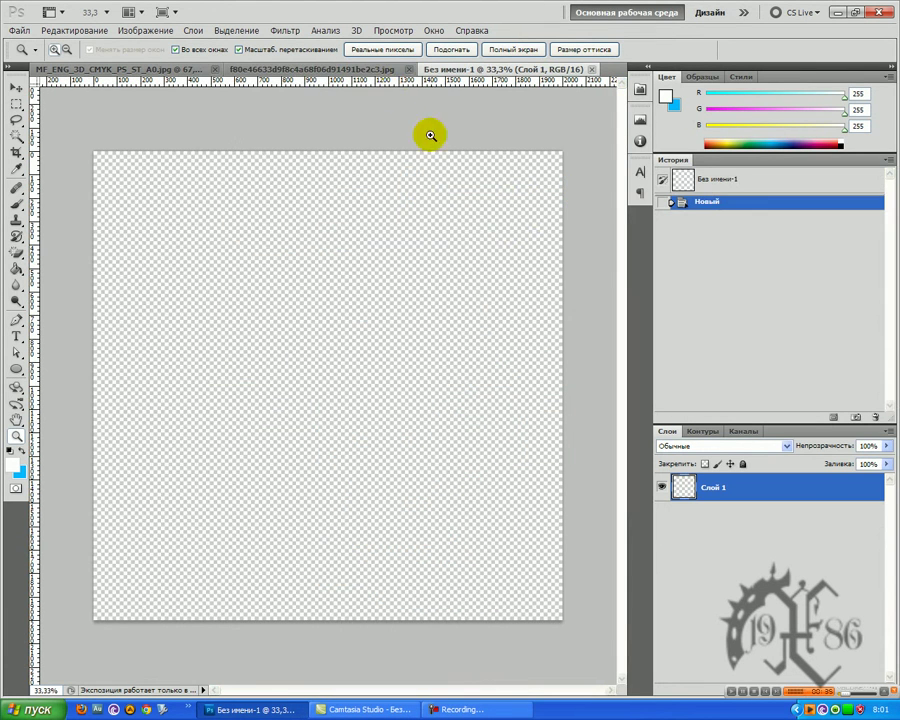
Select the whole canvas of the character image with the Rectangular Marquee and copy the cut-out layer.
left_click(340, 72)
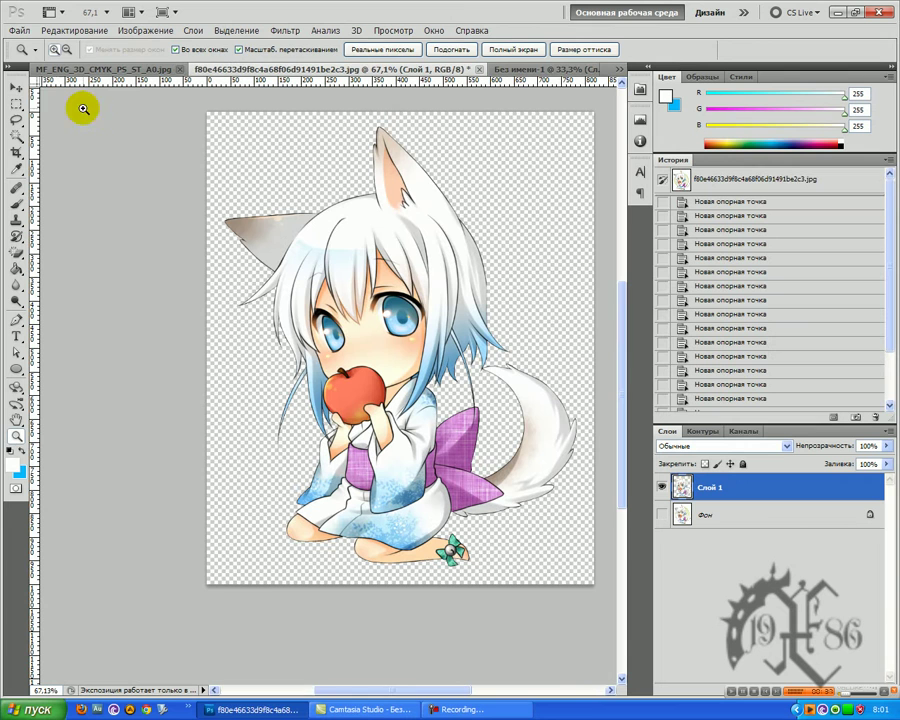
left_click(13, 104)
left_click_drag(365, 377, 602, 611)
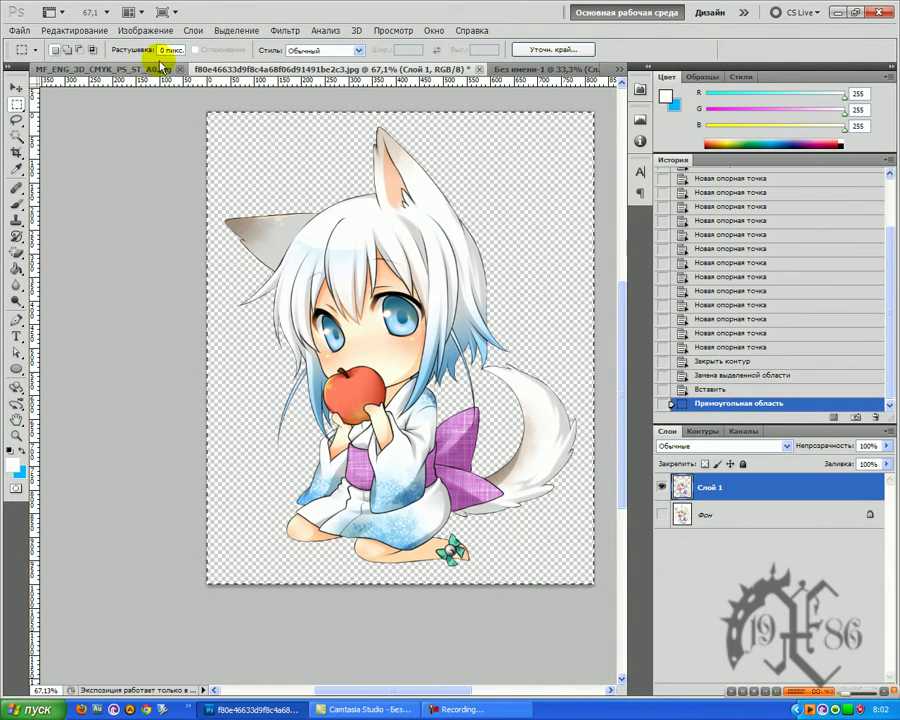
left_click(77, 33)
left_click(102, 114)
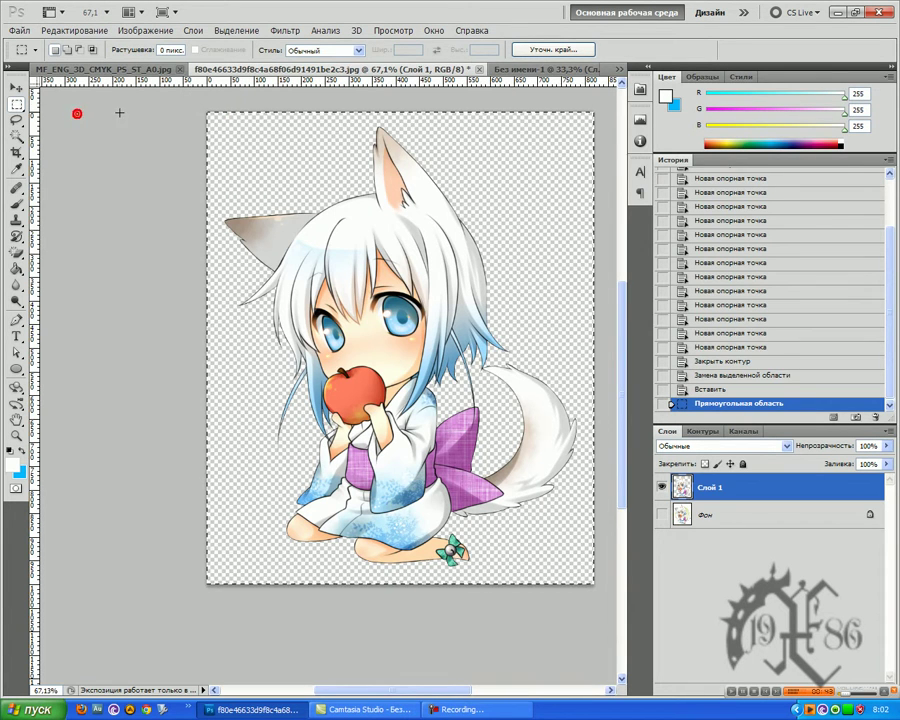
Paste the copied character into the new 2000 x 2000 pixel document.
left_click(526, 69)
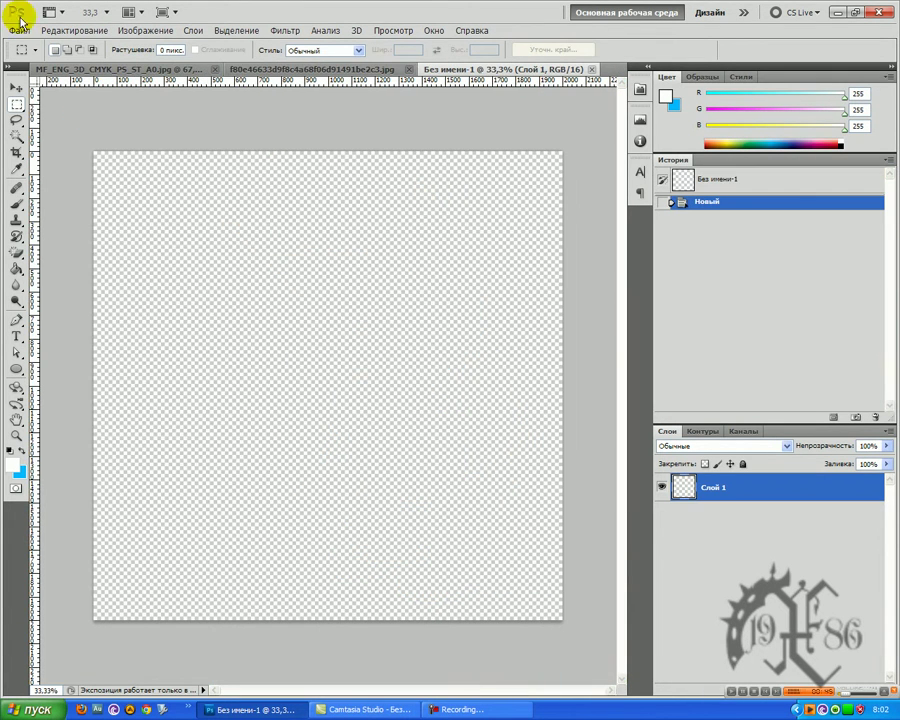
left_click(62, 32)
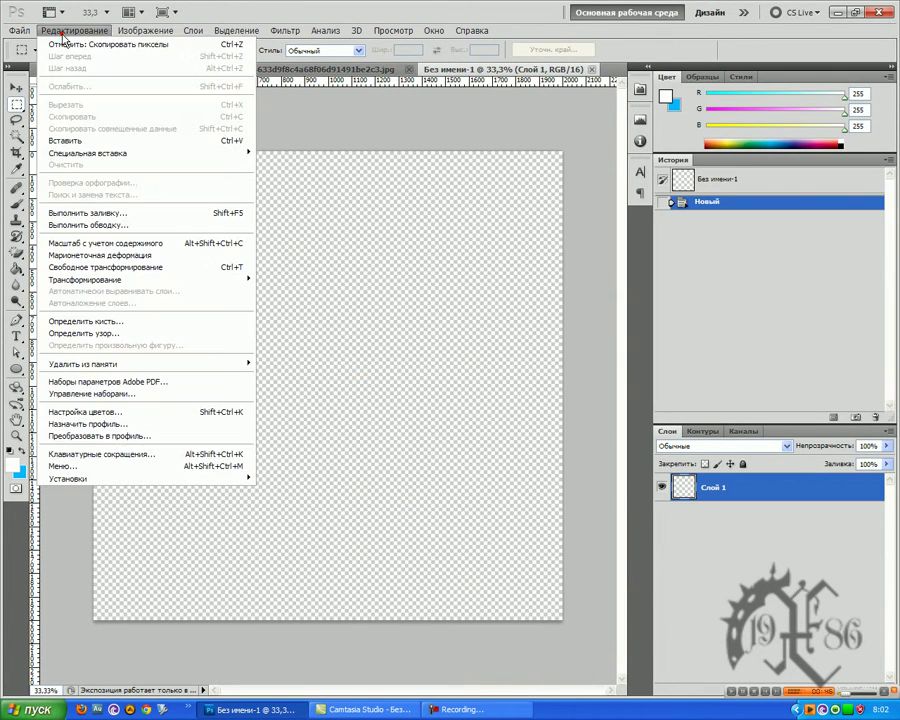
left_click(87, 141)
Select the whole MegaFon logo canvas in MF_ENG_3D_CMYK_PS_ST_A0.jpg with the Rectangular Marquee and copy it.
left_click(96, 67)
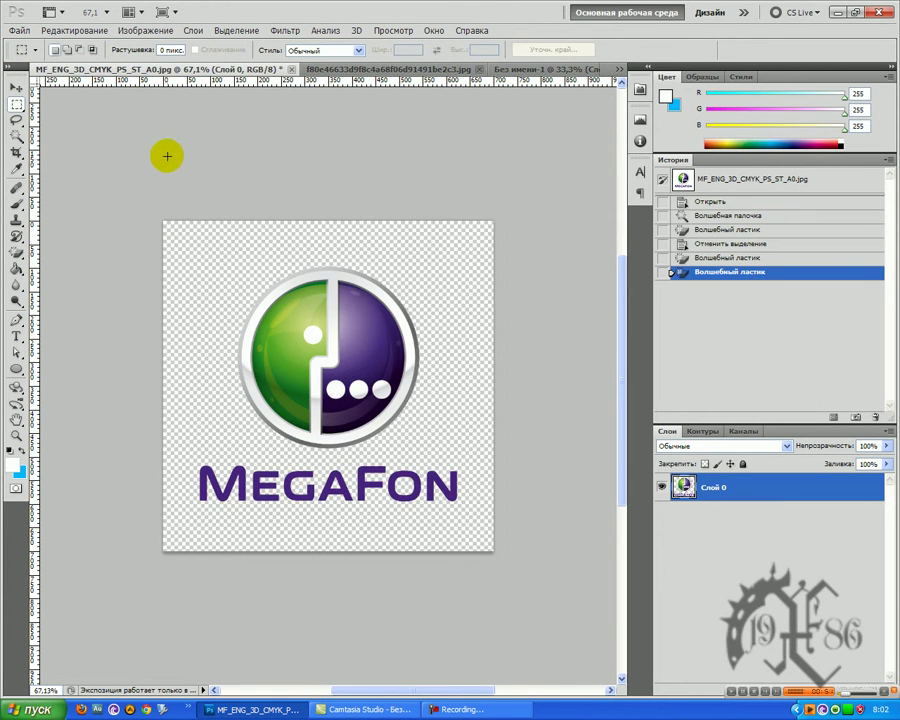
left_click_drag(165, 222, 532, 564)
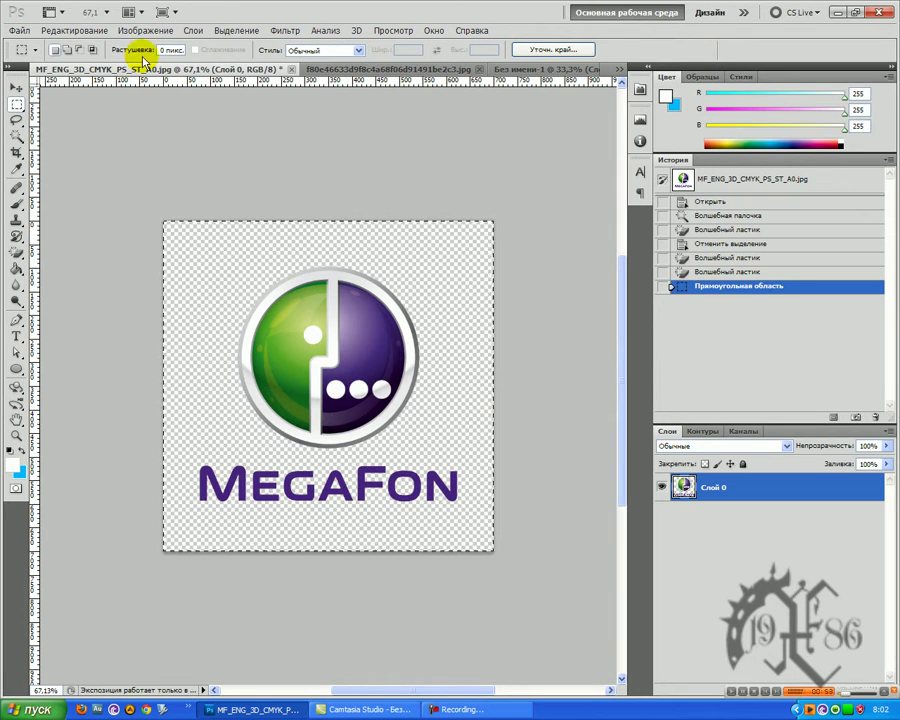
left_click(44, 31)
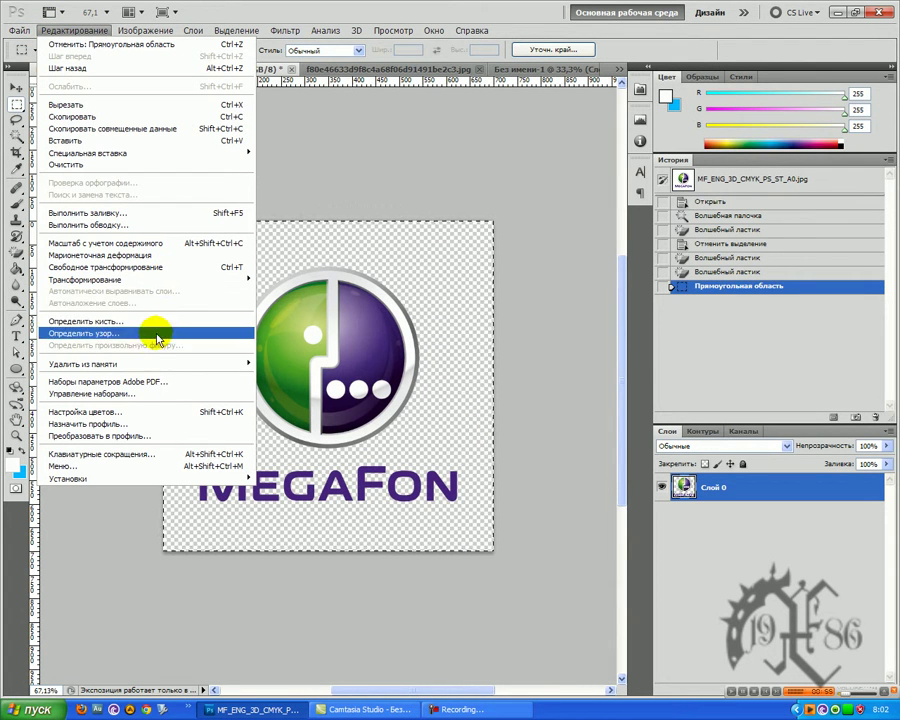
left_click(73, 117)
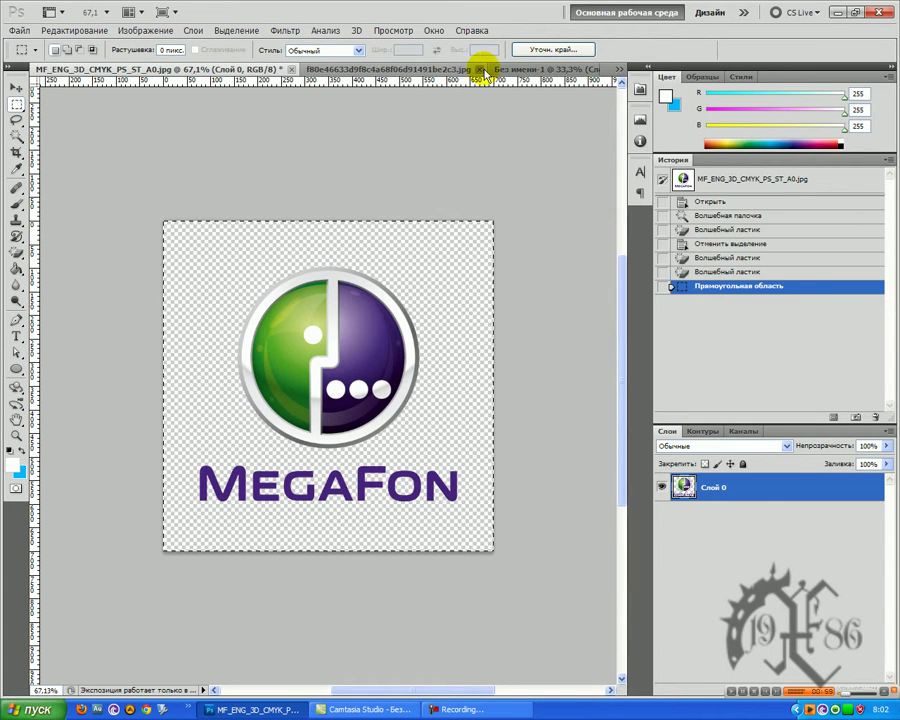
Paste the MegaFon logo as a new layer in the untitled document holding the character.
left_click(556, 72)
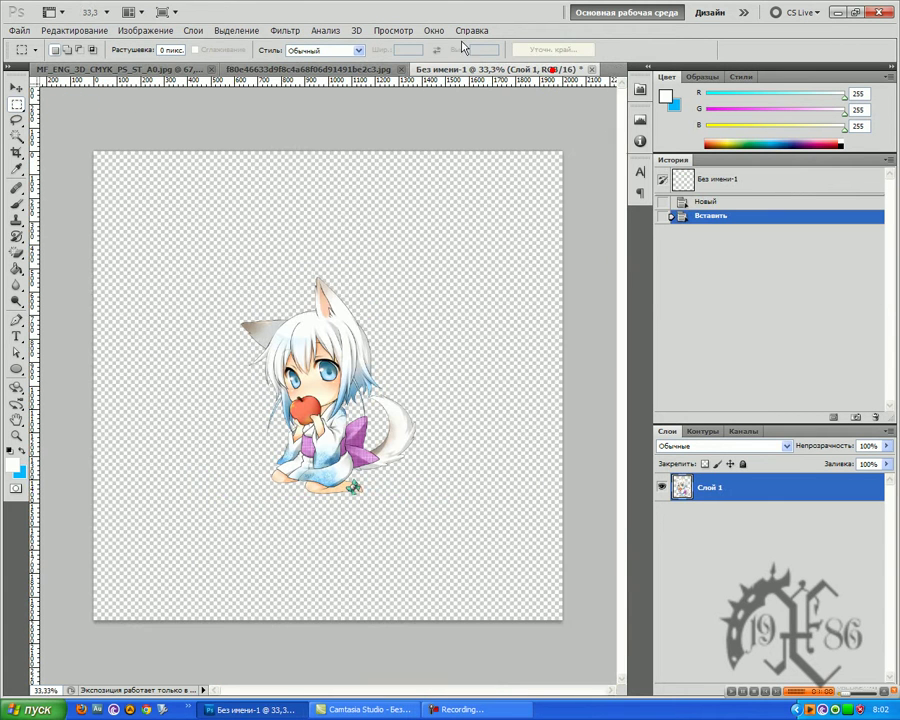
left_click(91, 31)
left_click(72, 136)
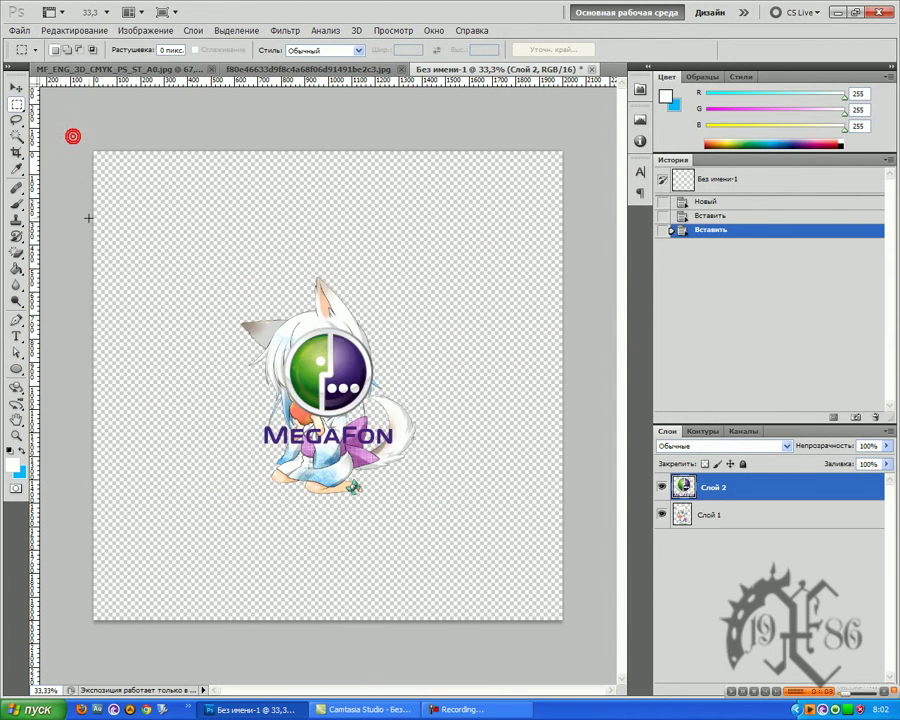
Move the logo layer below the character layer and hide the character layer.
left_click_drag(737, 497, 739, 547)
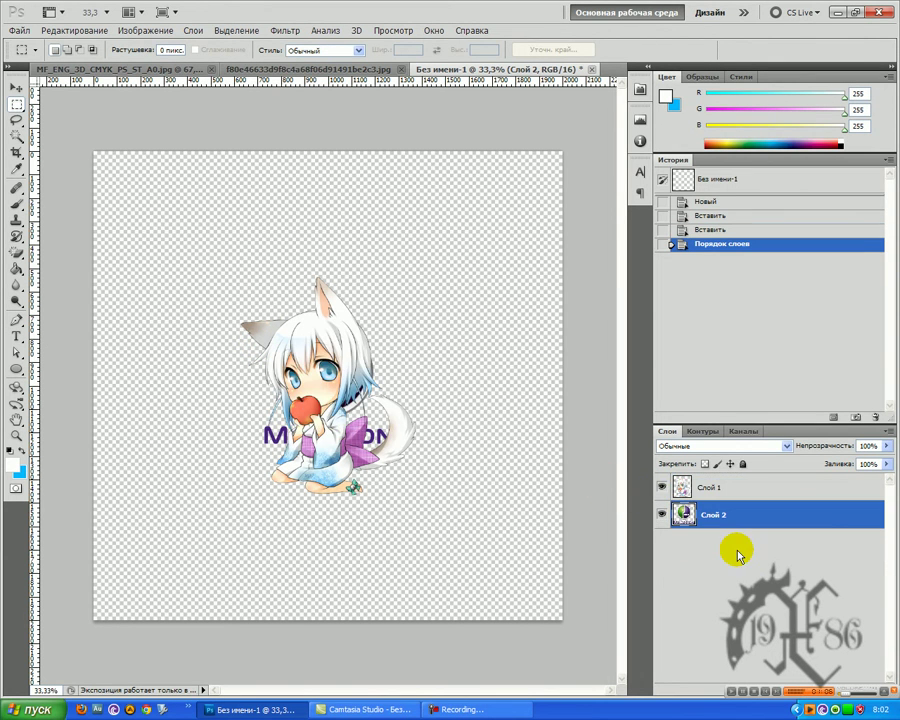
left_click(661, 487)
left_click(90, 32)
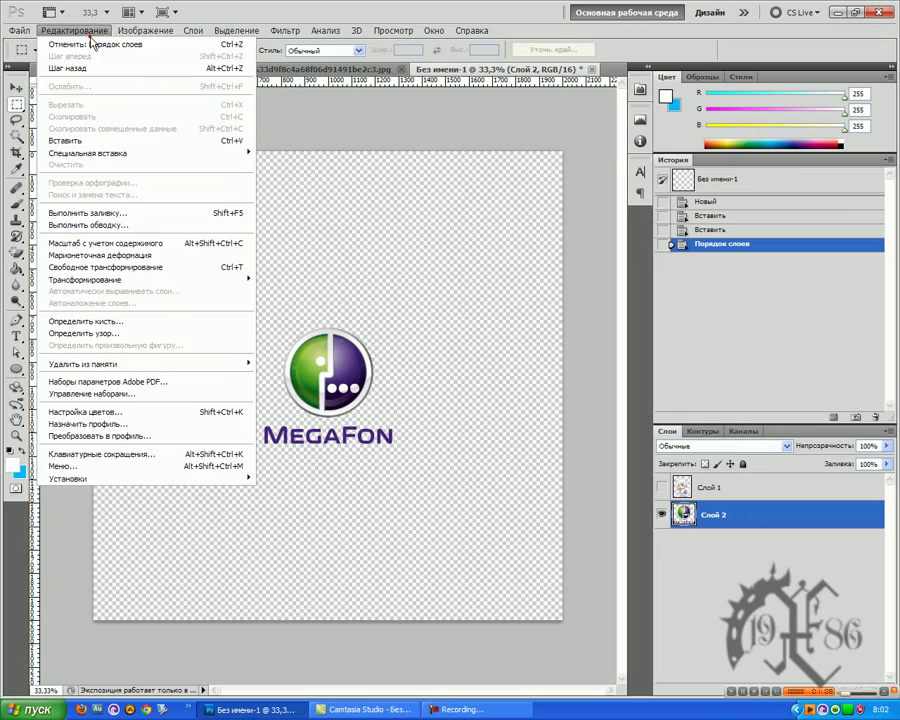
left_click(398, 396)
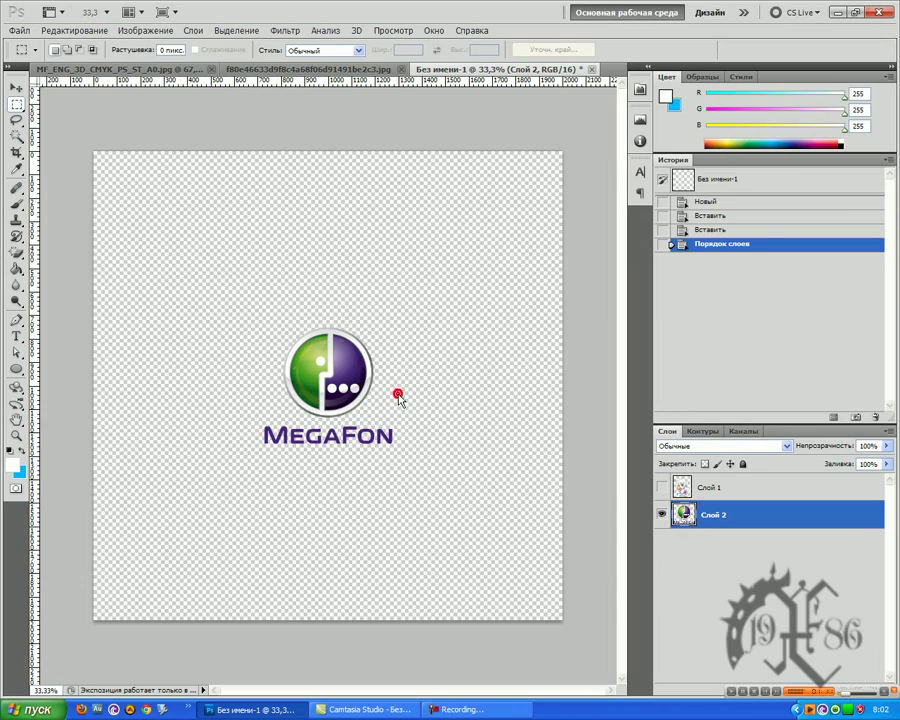
Bring up the logo's Free Transform box and place guides along its four edges and through its horizontal and vertical centre.
key("z")
left_click_drag(342, 387, 394, 380)
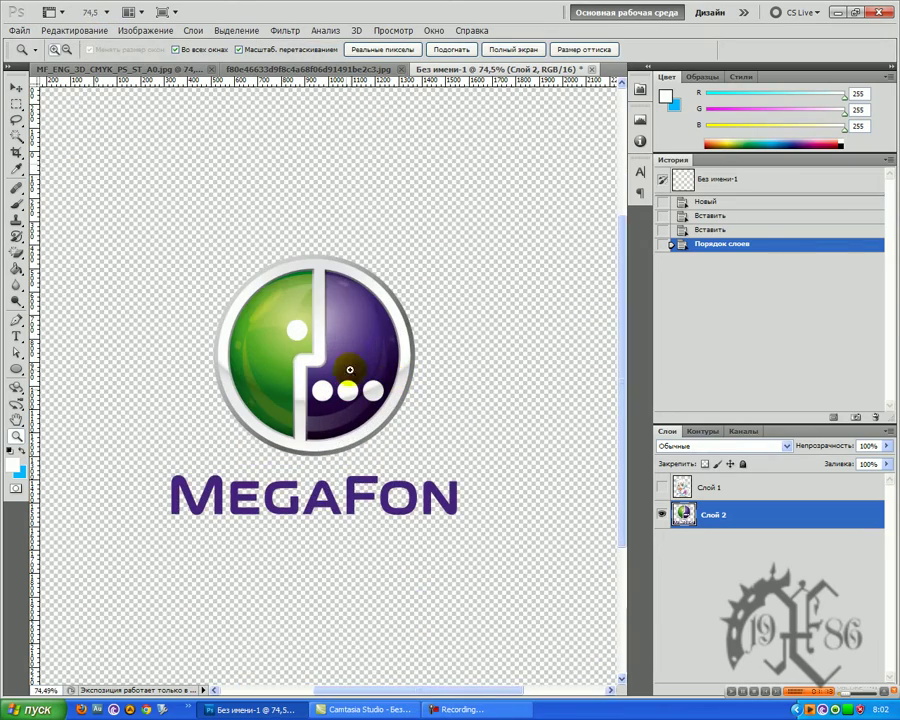
left_click(85, 29)
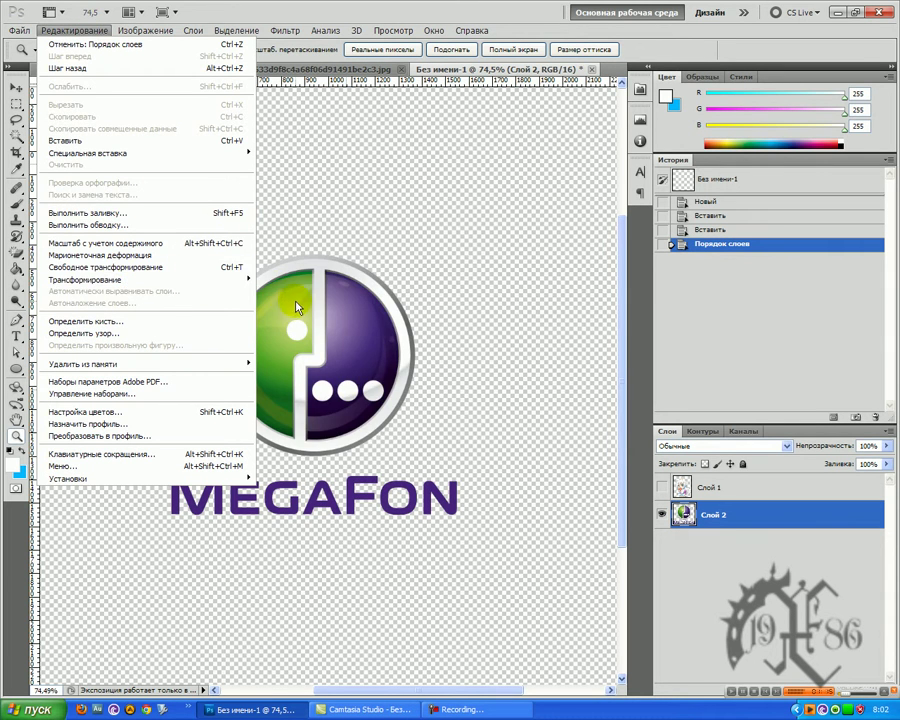
left_click(245, 267)
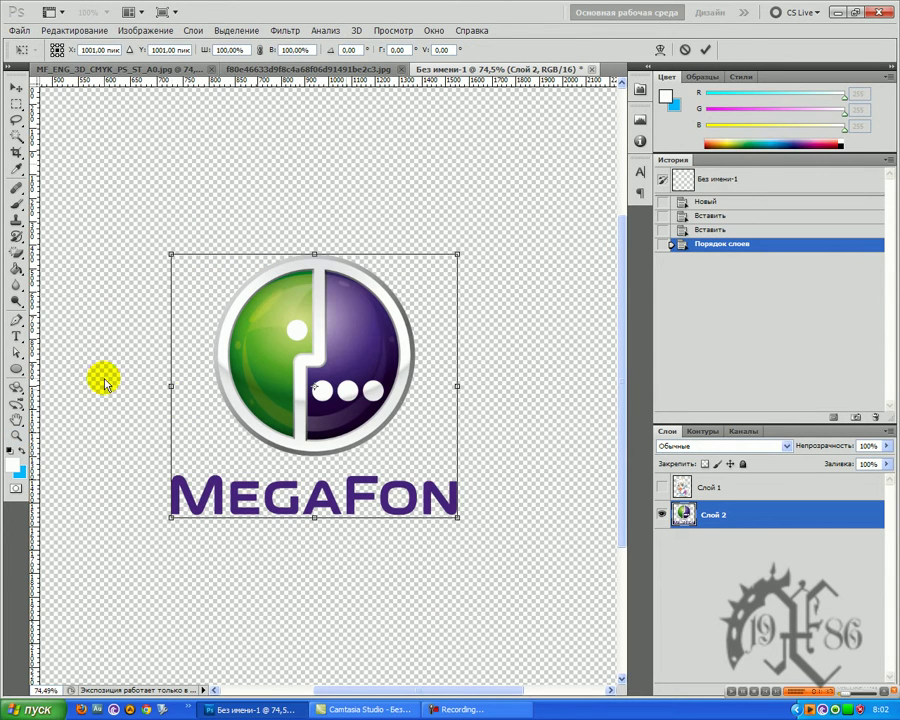
left_click_drag(36, 305, 314, 350)
left_click_drag(263, 80, 305, 254)
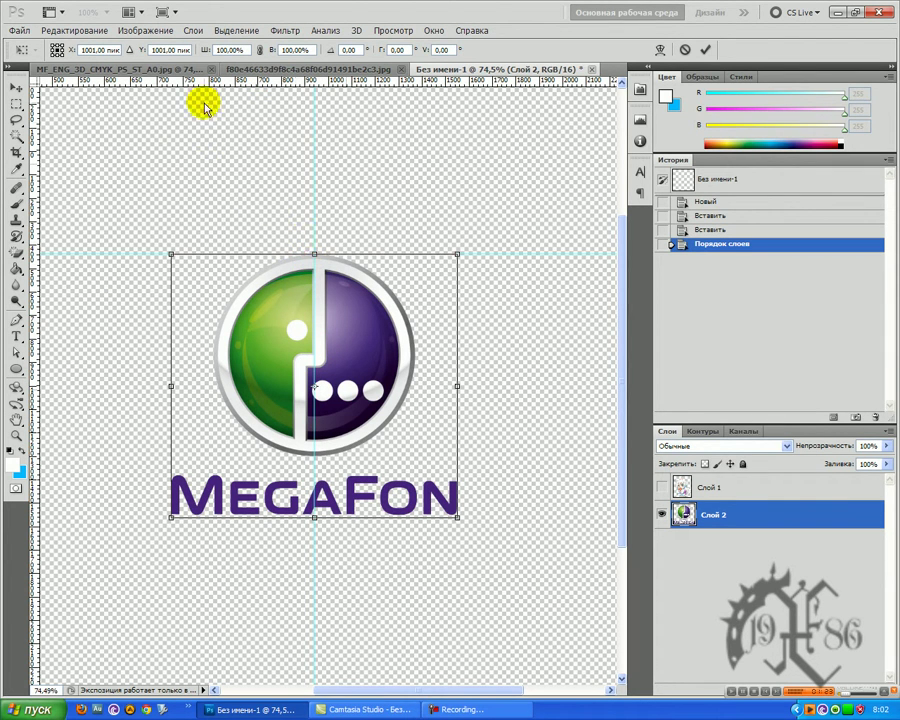
left_click_drag(216, 88, 267, 522)
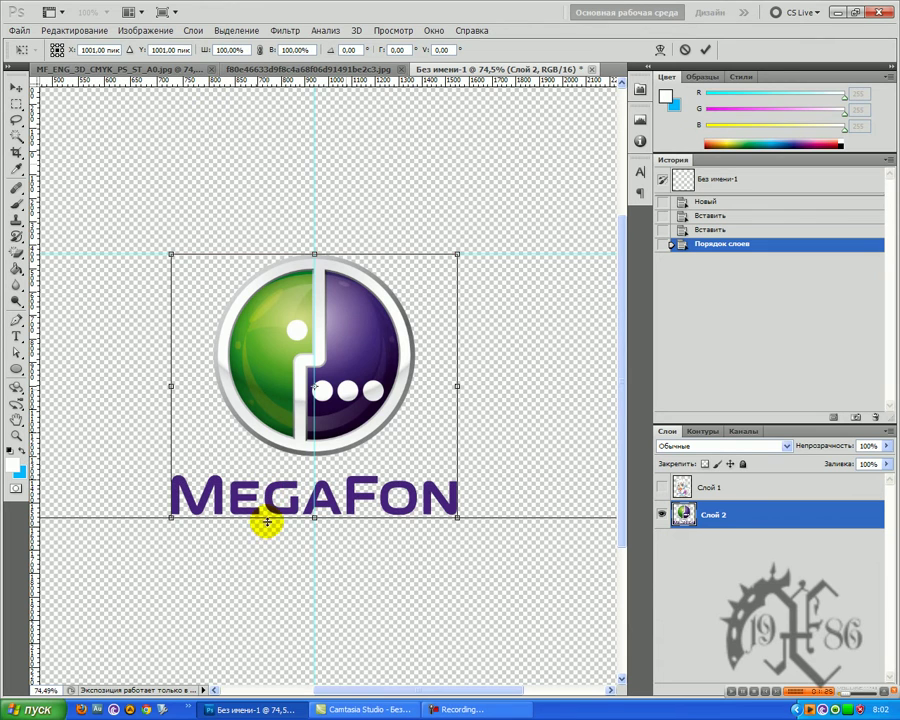
left_click_drag(36, 194, 172, 256)
left_click_drag(36, 243, 457, 354)
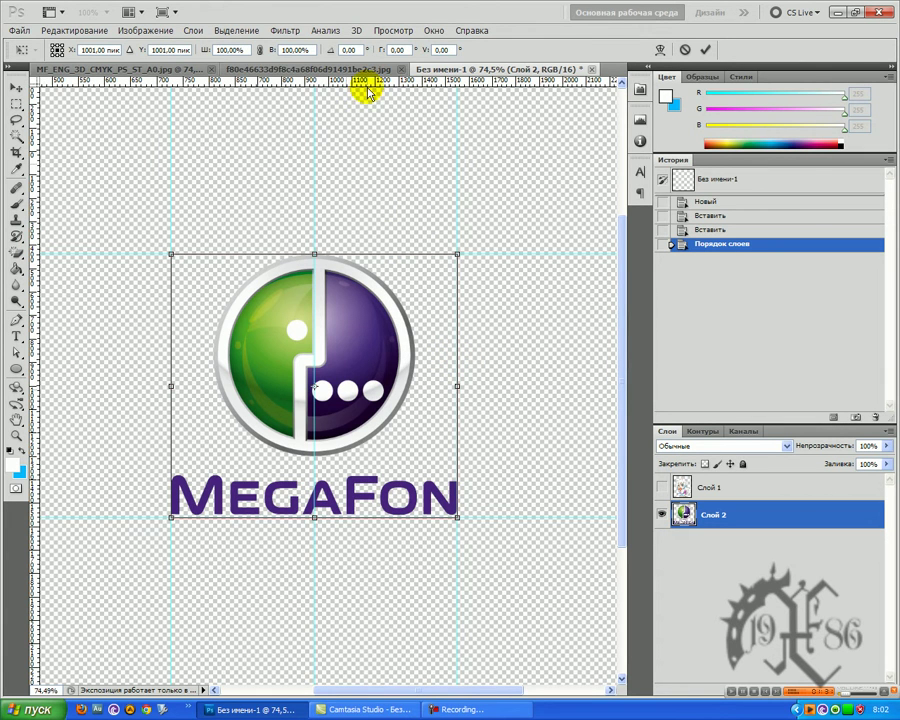
left_click_drag(356, 86, 340, 385)
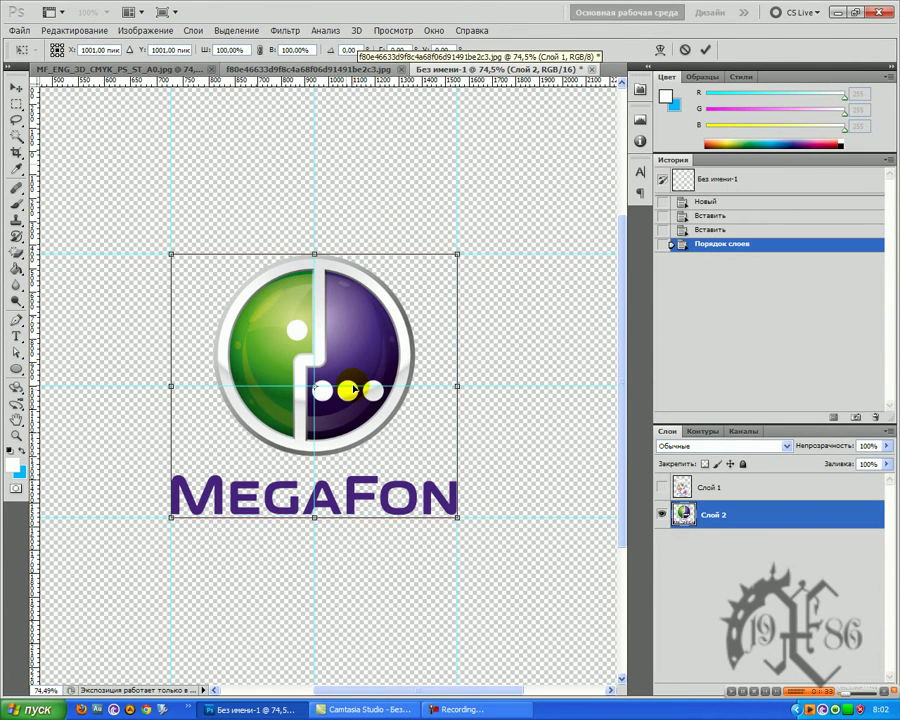
left_click(12, 86)
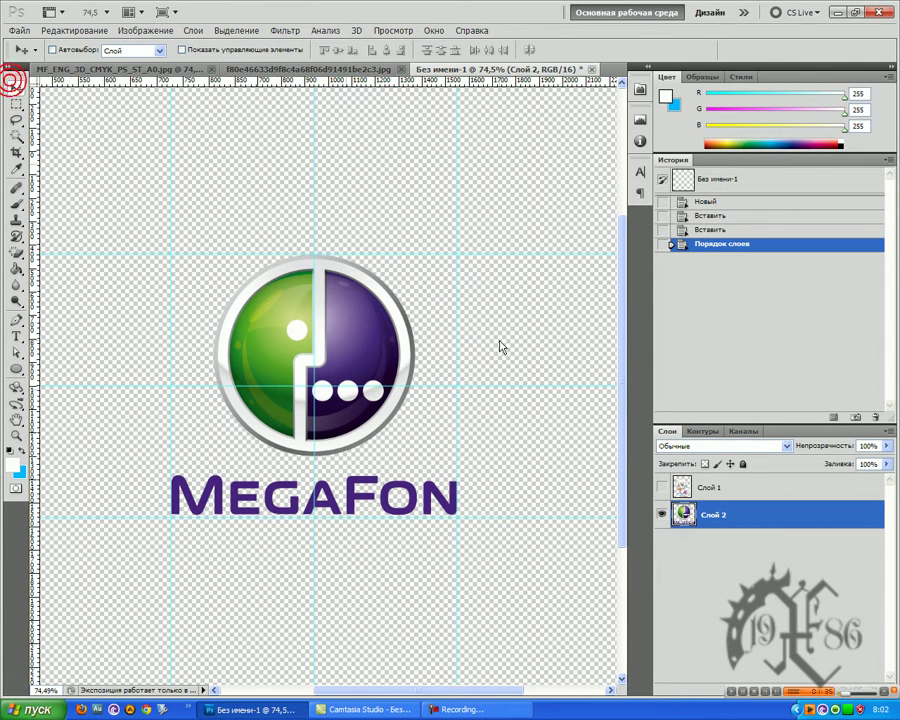
Show the character layer, scale it proportionally to 45% with a transform and position it over the round emblem between the guides.
left_click(660, 488)
left_click(706, 488)
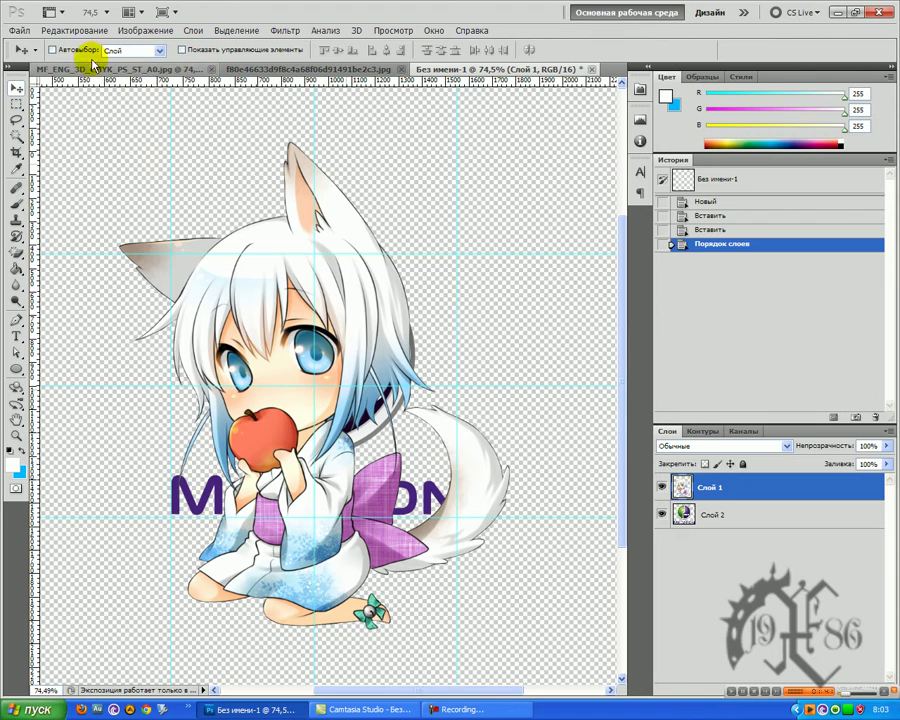
left_click(78, 30)
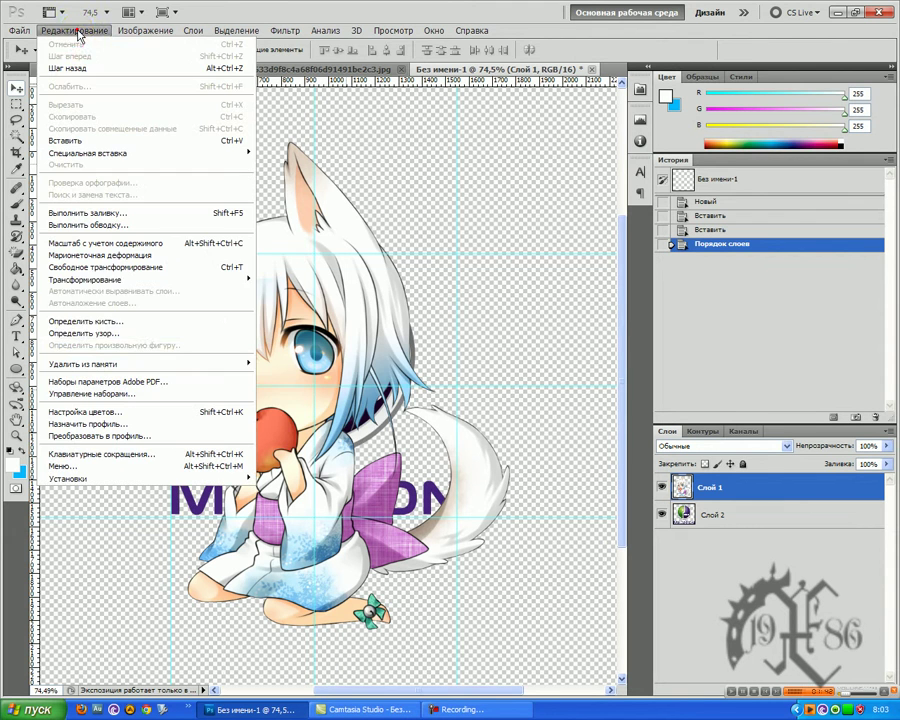
mouse_move(245, 279)
left_click(285, 297)
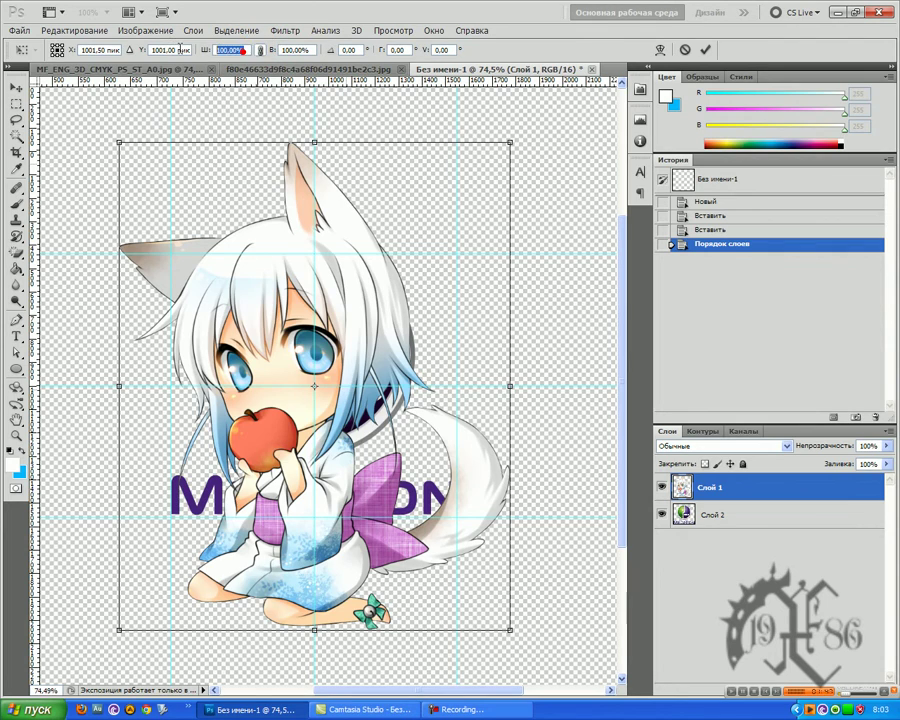
scroll(197, 70, "down", 20)
left_click_drag(277, 207, 307, 238)
mouse_move(355, 472)
left_mouse_down()
mouse_move(373, 446)
mouse_move(356, 451)
left_mouse_up()
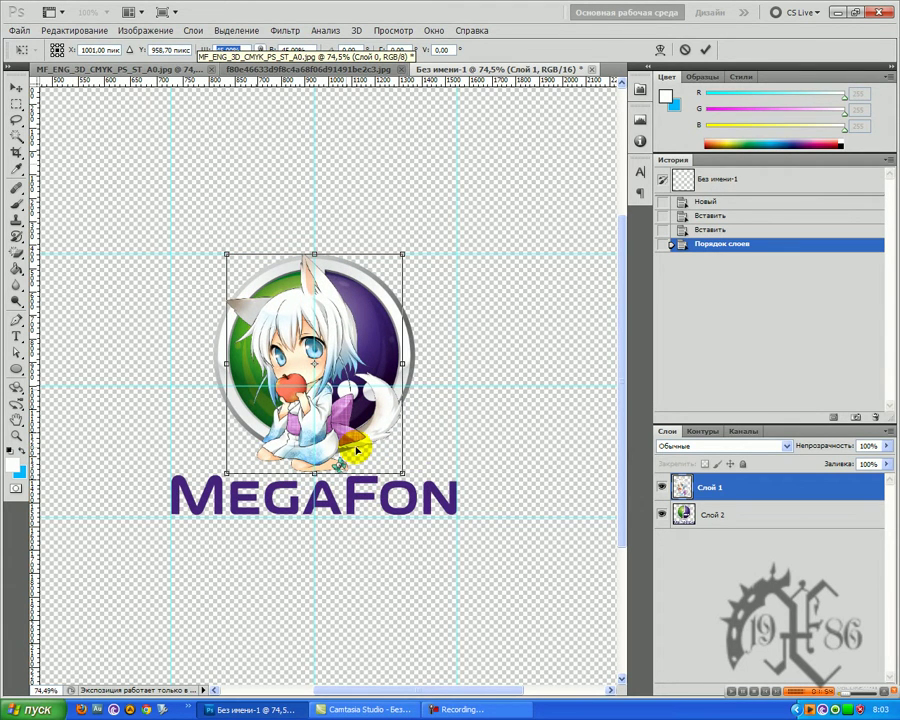
Enlarge the character proportionally to 56% within the active transform.
scroll(196, 444, "up", 1)
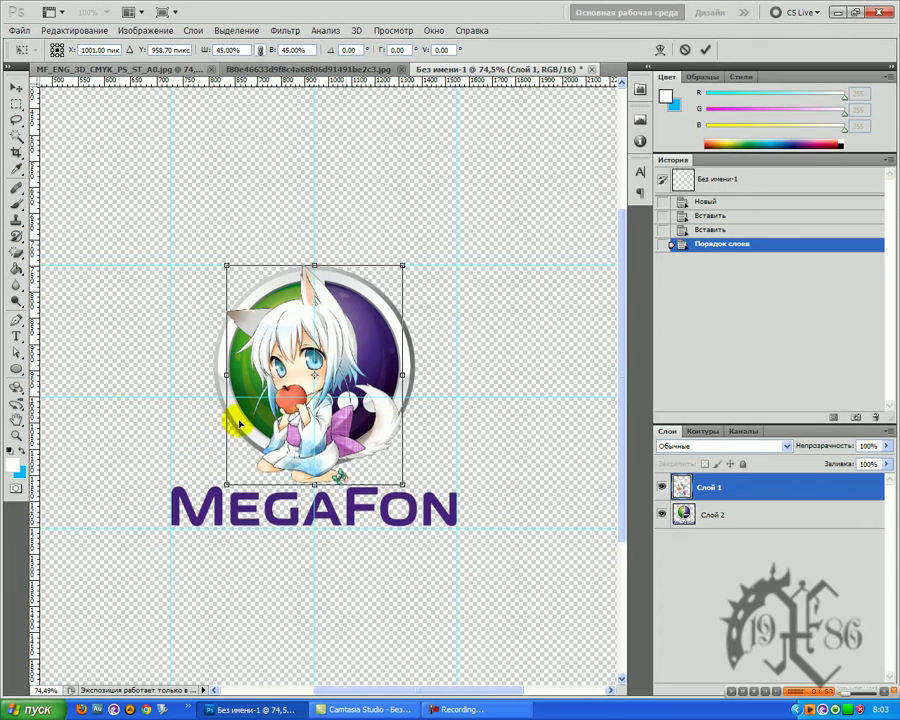
scroll(288, 388, "up", 3)
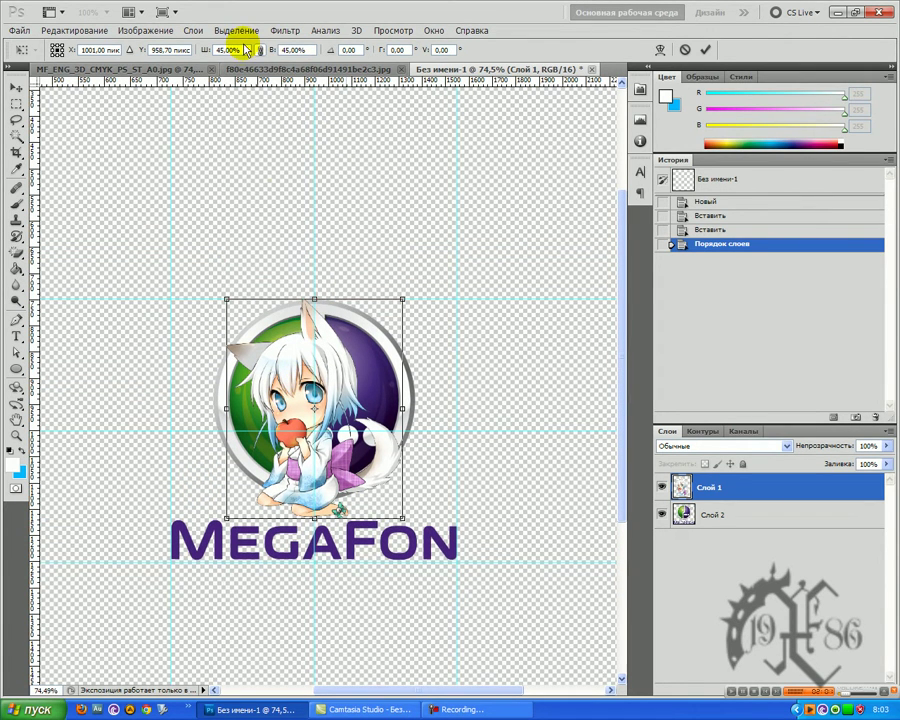
scroll(189, 72, "up", 3)
scroll(243, 92, "up", 4)
key("Up")
key("Up")
key("Up")
key("Up")
key("Up")
key("Up")
key("Up")
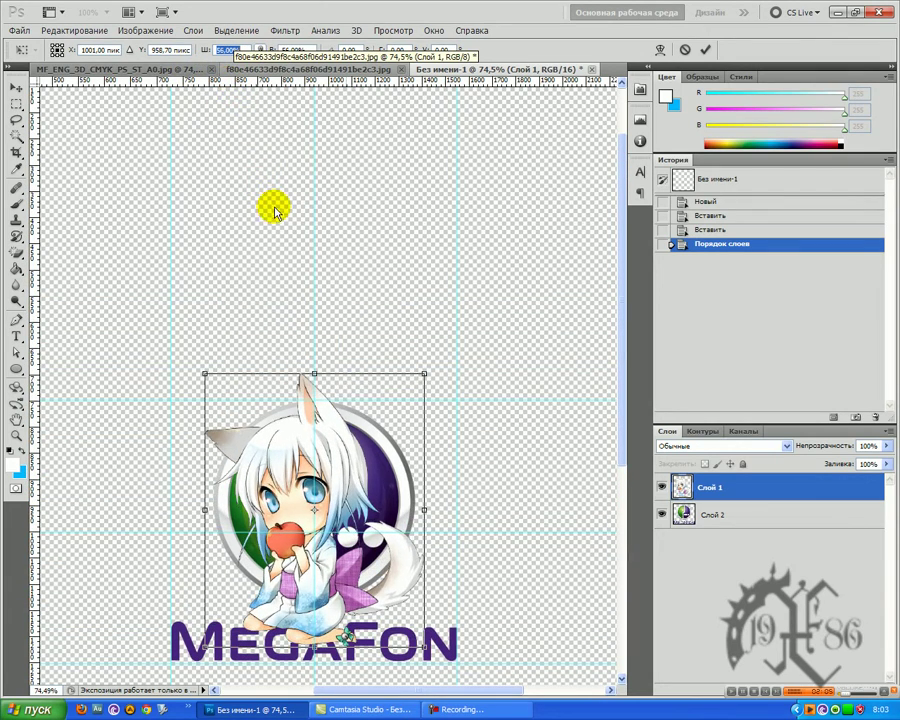
Scale the character to 61%, move it over the right half of the logo at X 1202.34, Y 968.74, and apply the transformation.
mouse_move(300, 521)
left_mouse_down()
mouse_move(282, 544)
mouse_move(291, 537)
mouse_move(284, 527)
mouse_move(250, 518)
mouse_move(274, 522)
mouse_move(303, 498)
left_mouse_up()
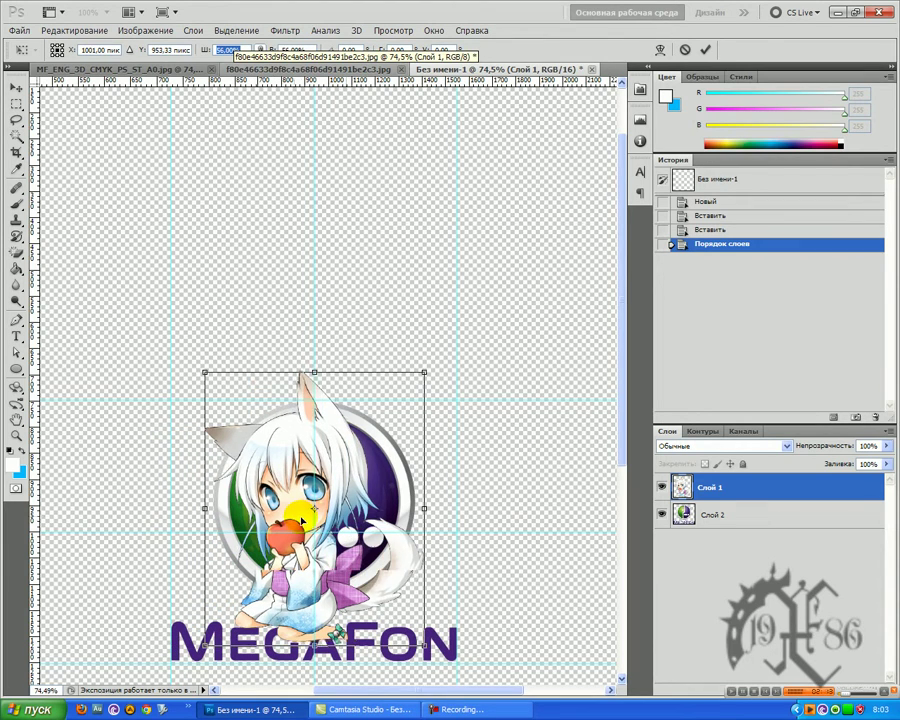
left_click(450, 710)
left_click(825, 650)
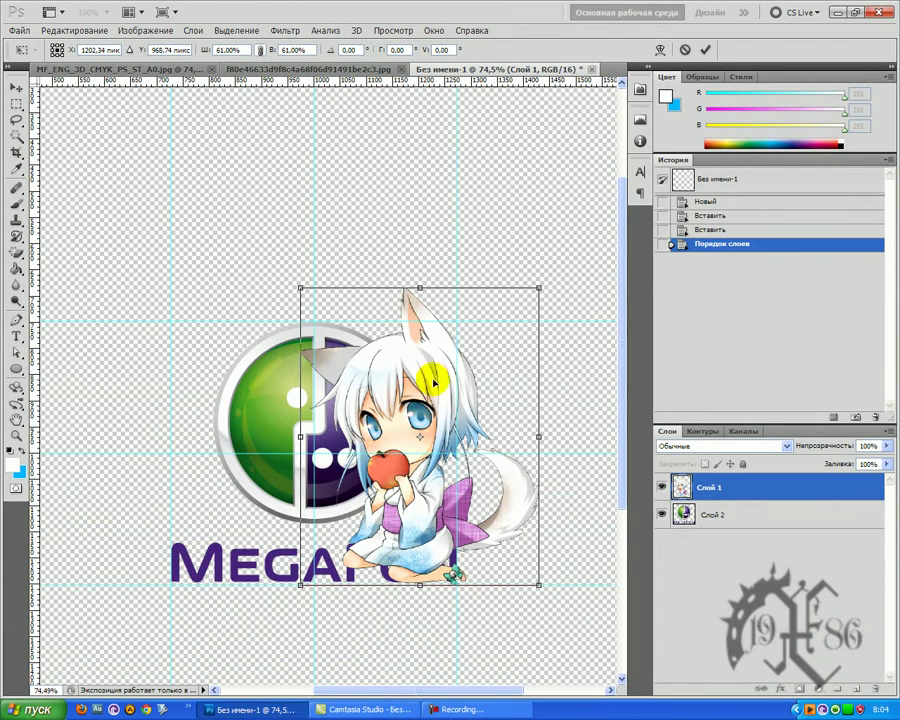
left_click(15, 91)
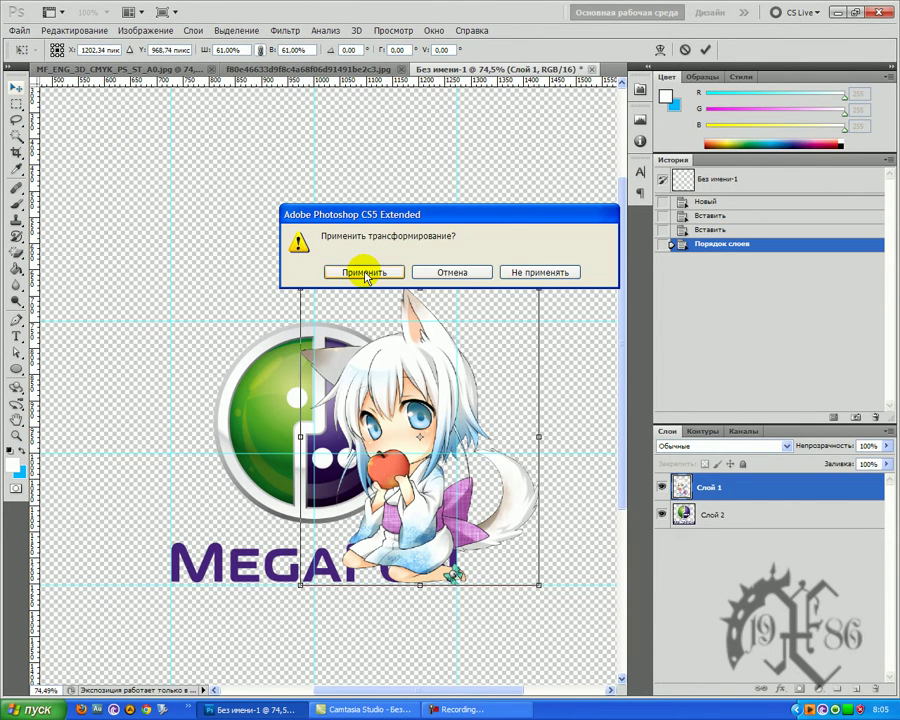
left_click(365, 276)
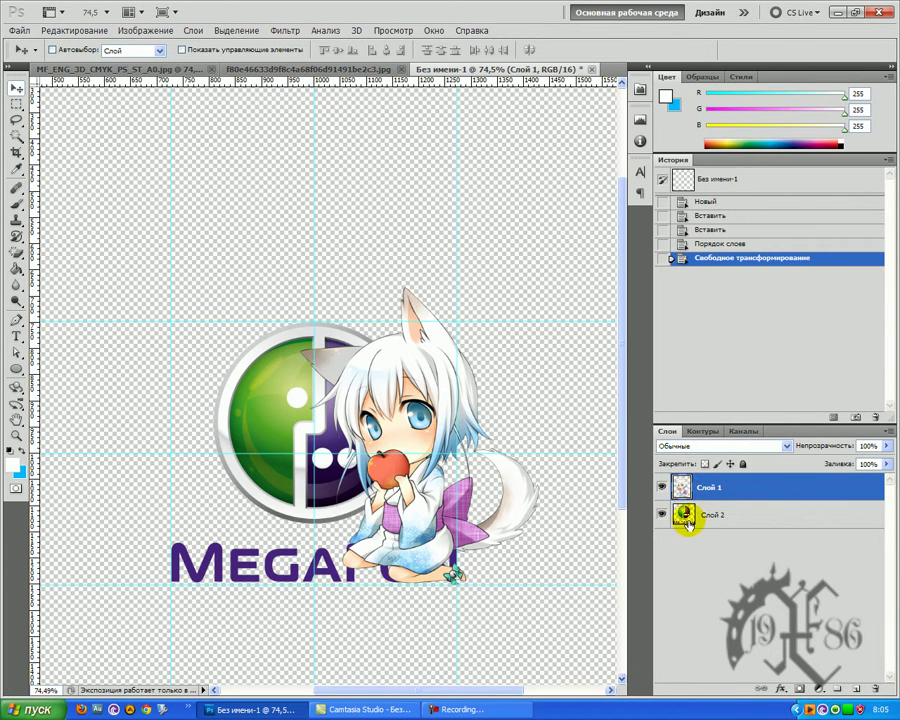
Select the MegaFon wordmark on the logo layer with the Rectangular Marquee and paste a copy of it as a new layer.
left_click(686, 518)
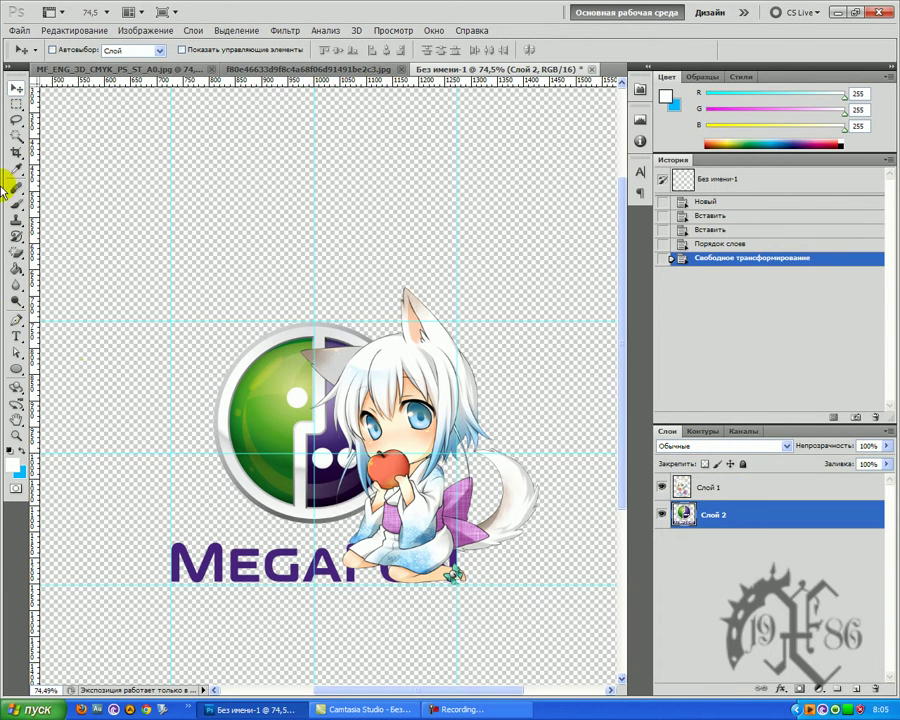
left_click(15, 103)
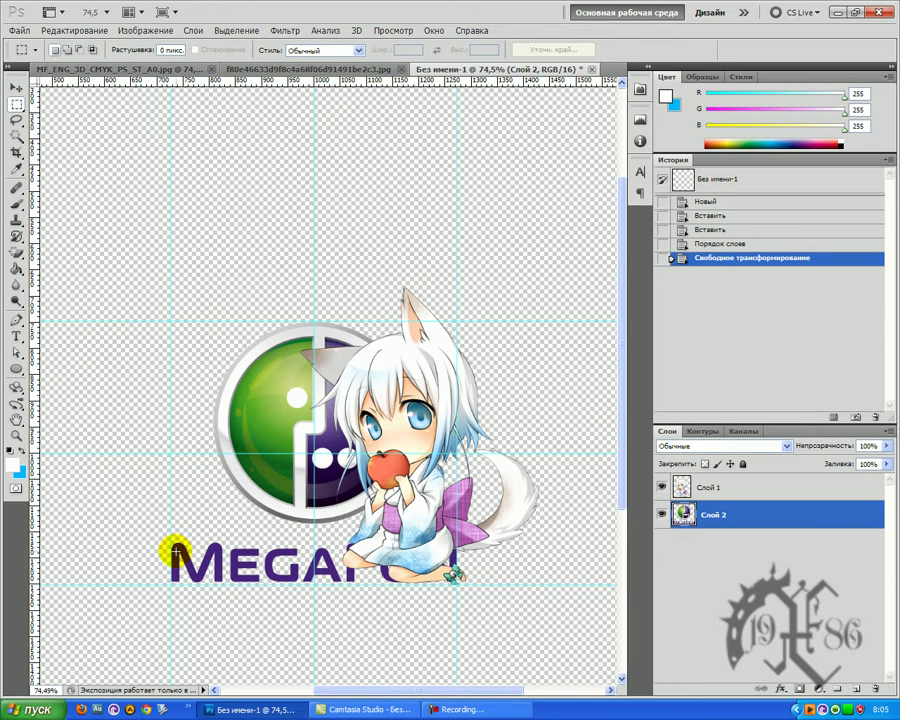
left_click_drag(161, 532, 434, 637)
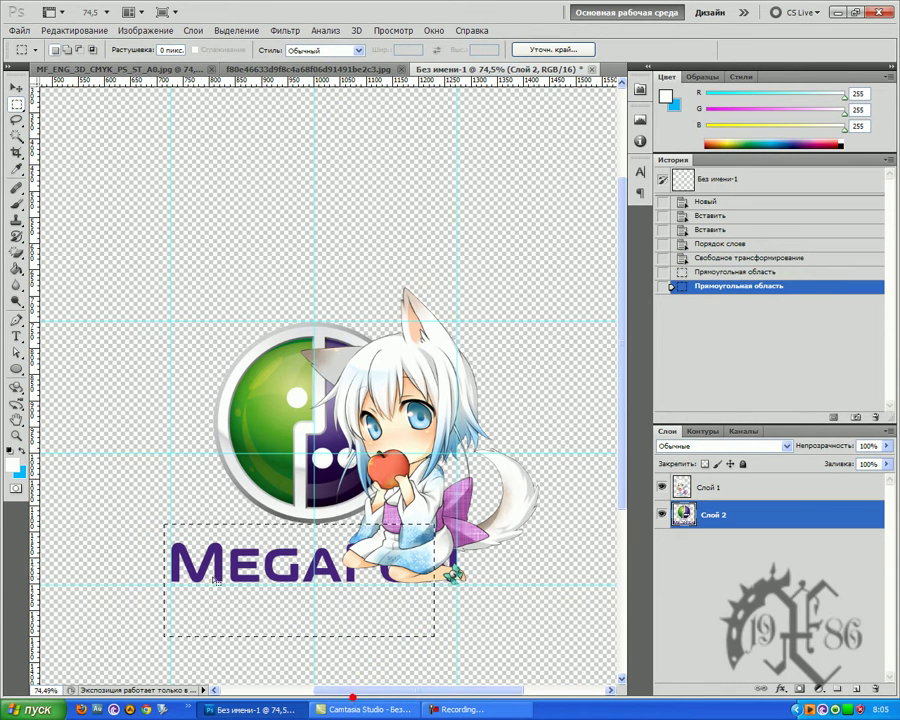
left_click(154, 467)
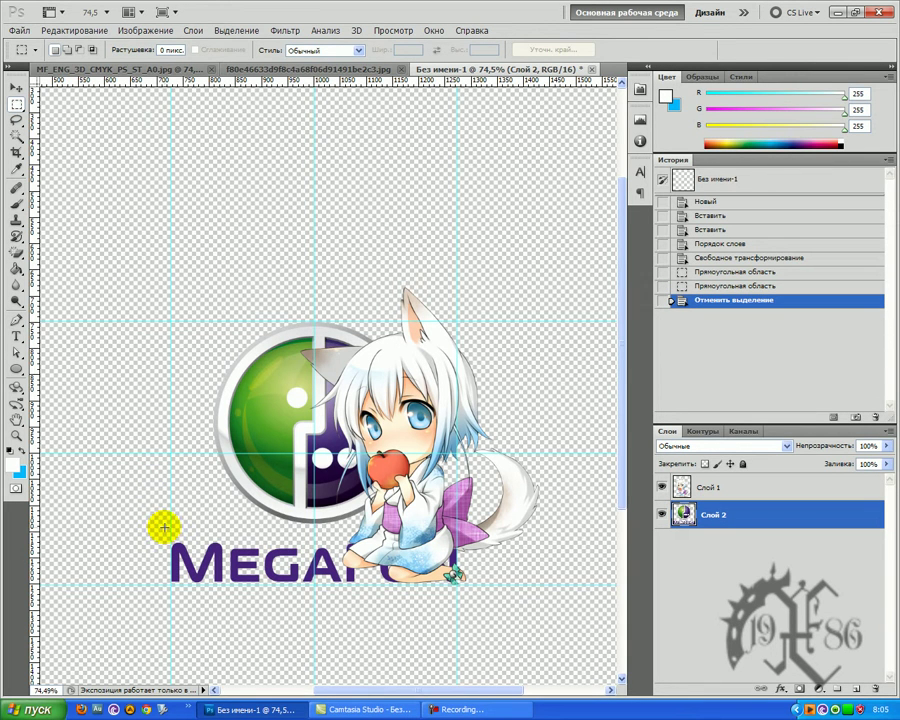
left_click_drag(203, 540, 500, 600)
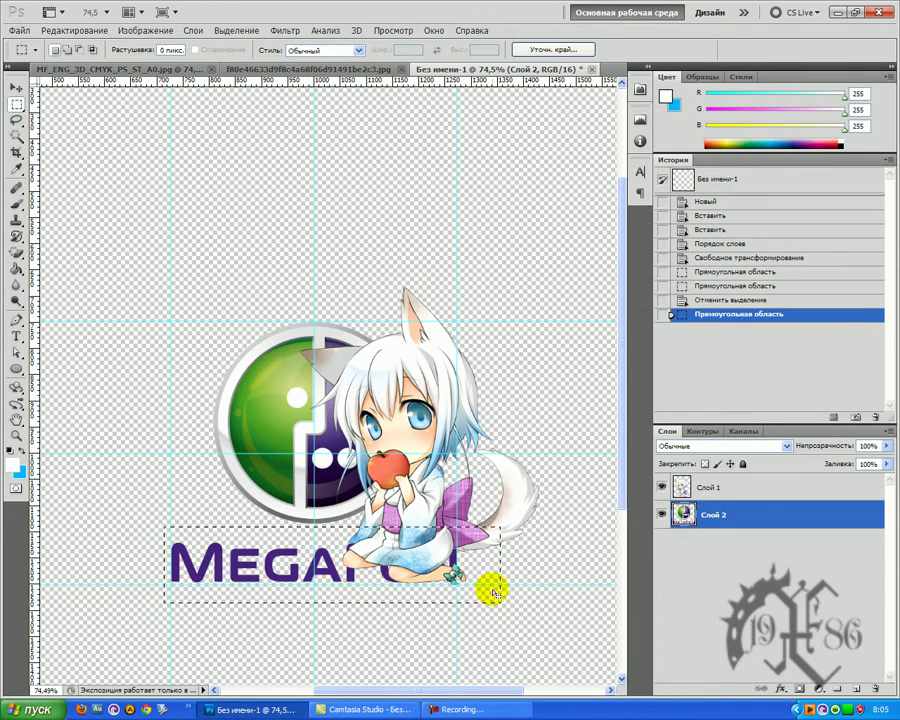
key("ctrl+v")
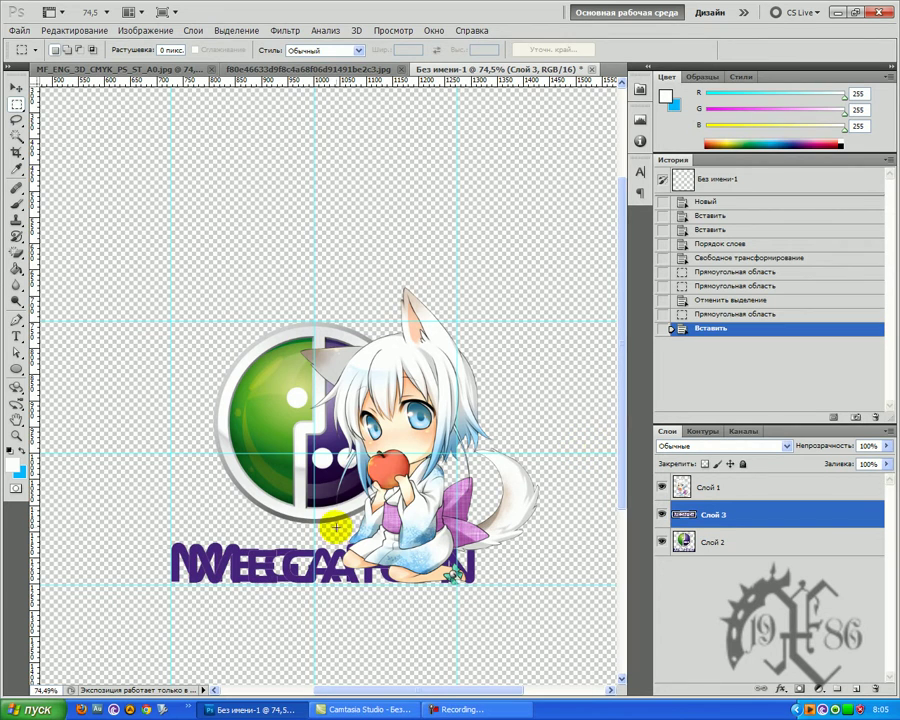
Nudge the pasted wordmark left with the Move tool until it nearly covers the original lettering.
left_click(14, 88)
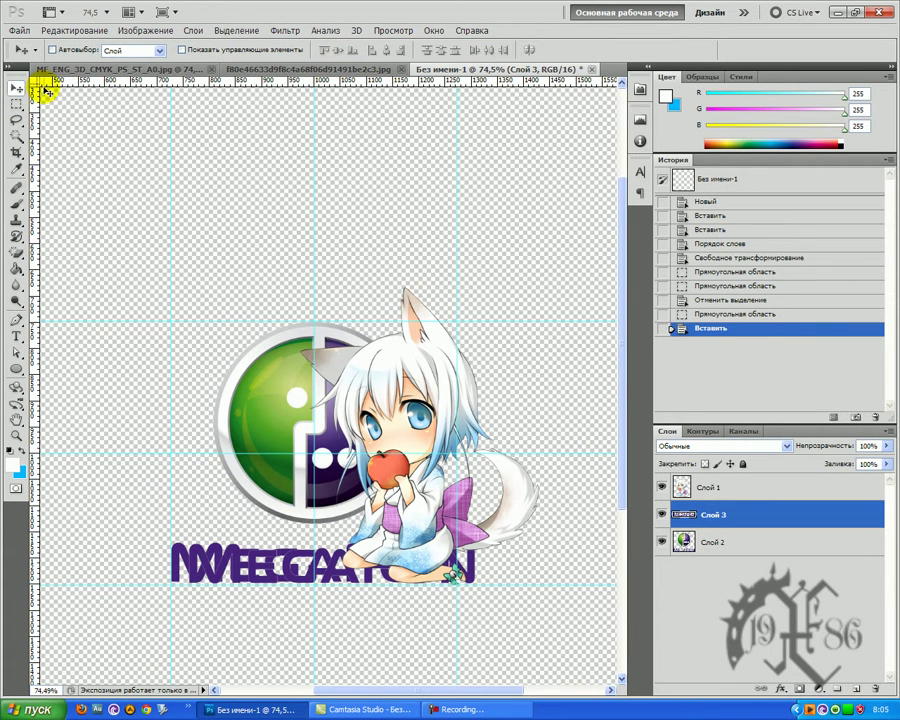
key("Left")
key("Left")
key("Left")
key("Left")
key("Left")
key("Left")
key("Left")
key("Left")
key("Left")
key("Left")
key("Left")
key("Left")
key("Left")
key("Left")
key("Left")
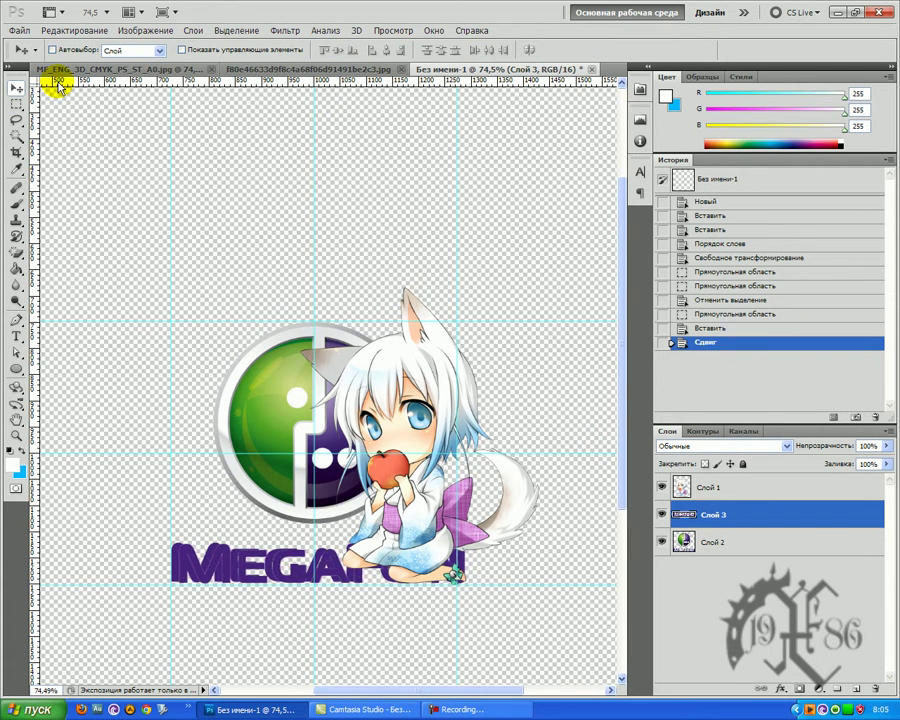
Fine-tune the wordmark copy's position at the letter M so its edges coincide exactly with the original lettering.
key("z")
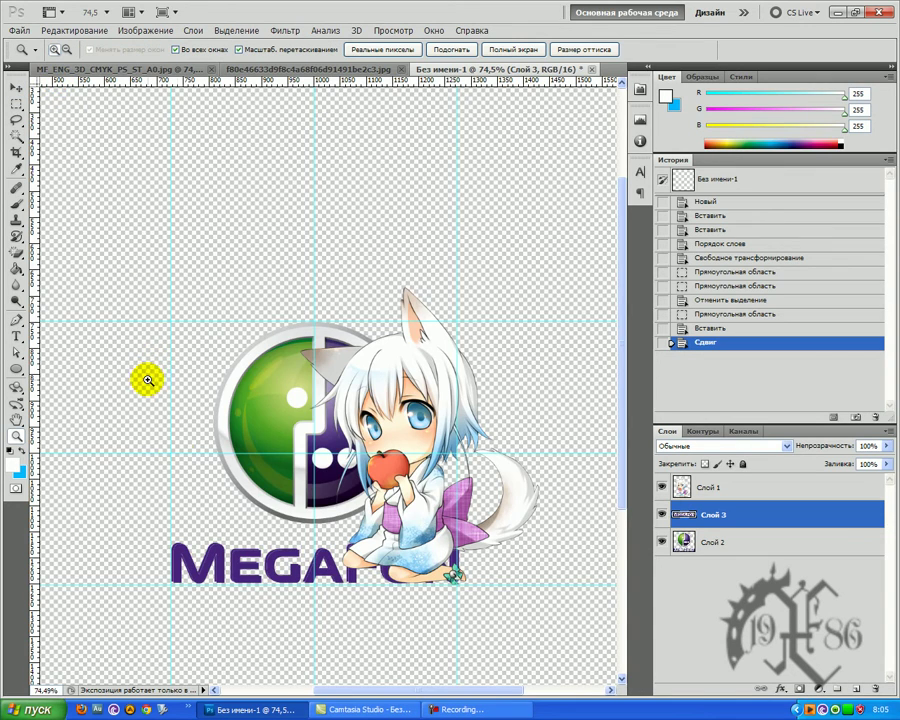
left_click_drag(179, 547, 367, 489)
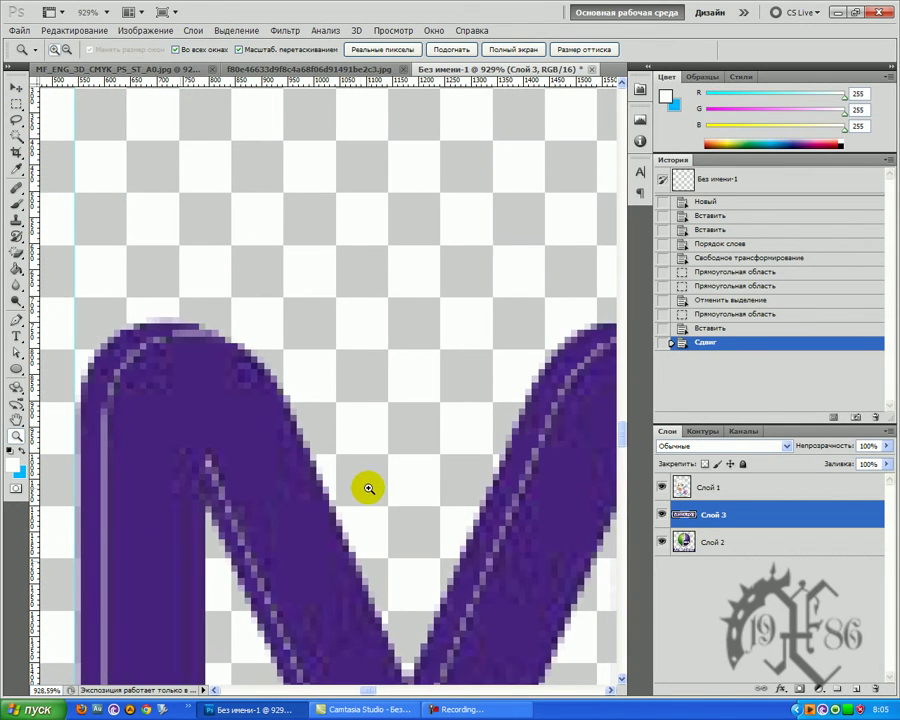
left_click(17, 88)
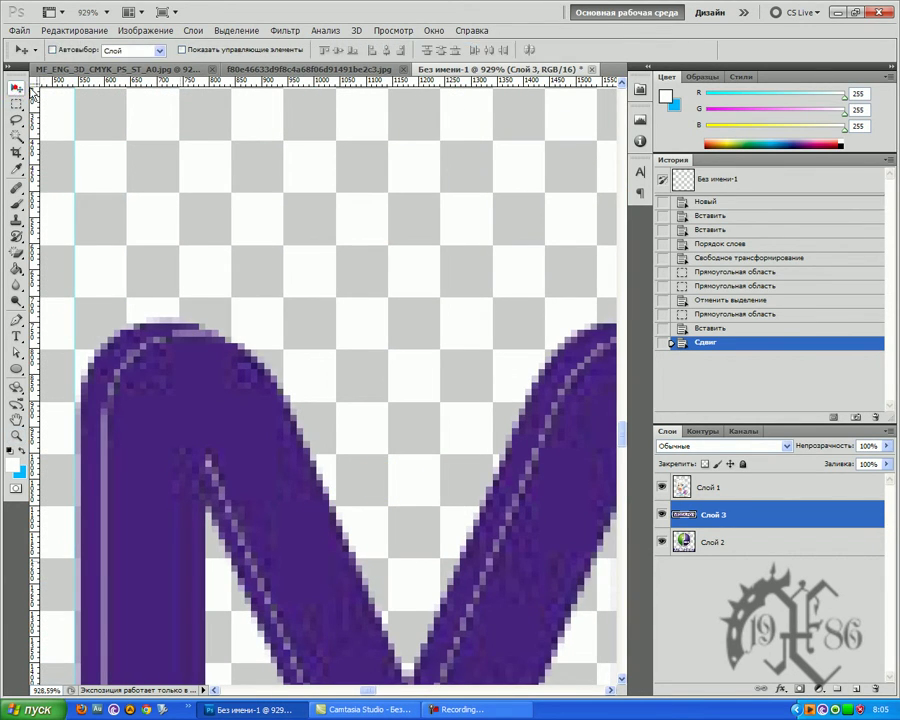
key("Left")
key("Left")
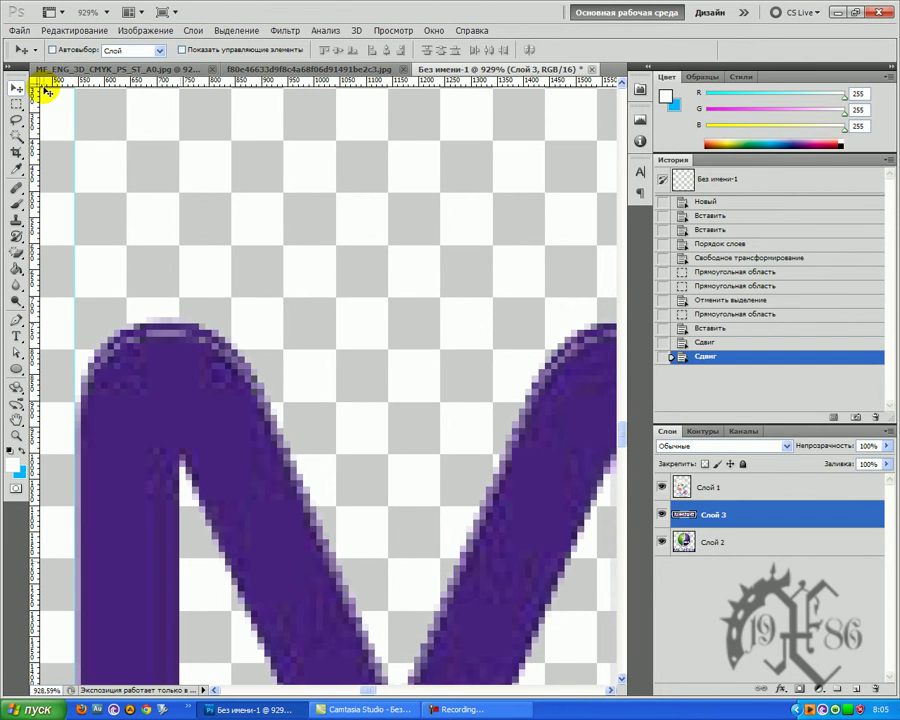
key("Left")
key("Left")
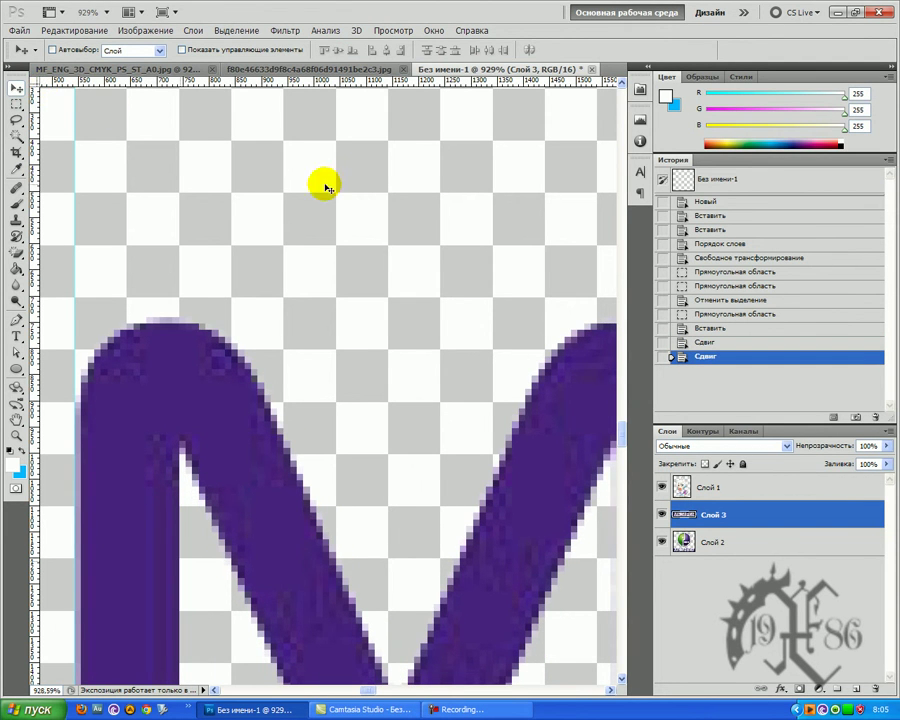
Move the wordmark layer above the character layer so the MegaFon lettering sits in front of the character.
key("z")
left_click_drag(419, 330, 289, 440)
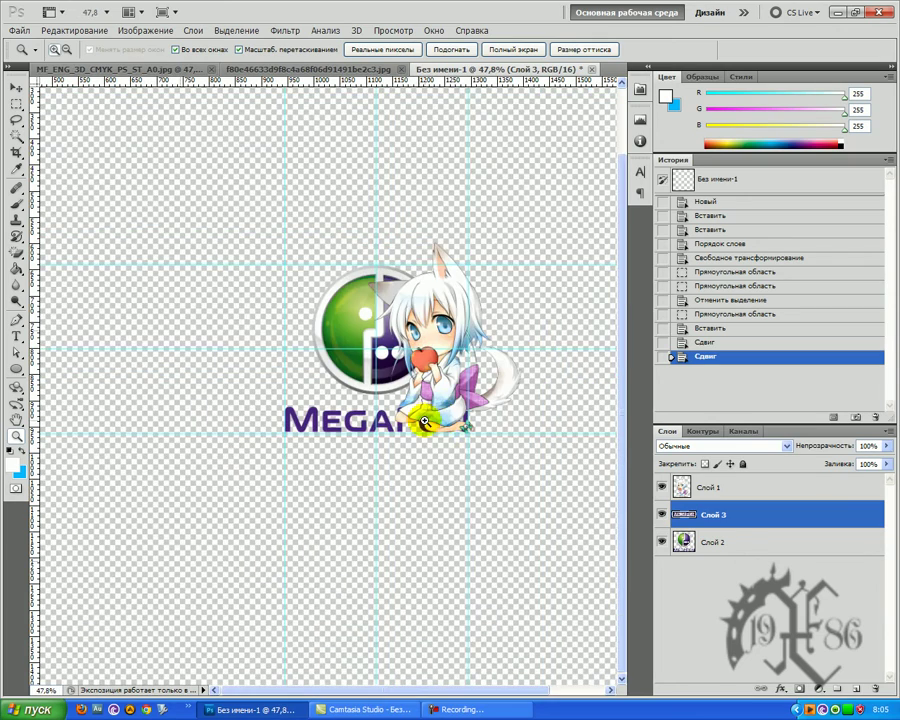
left_click_drag(703, 521, 721, 476)
scroll(481, 442, "up", 3)
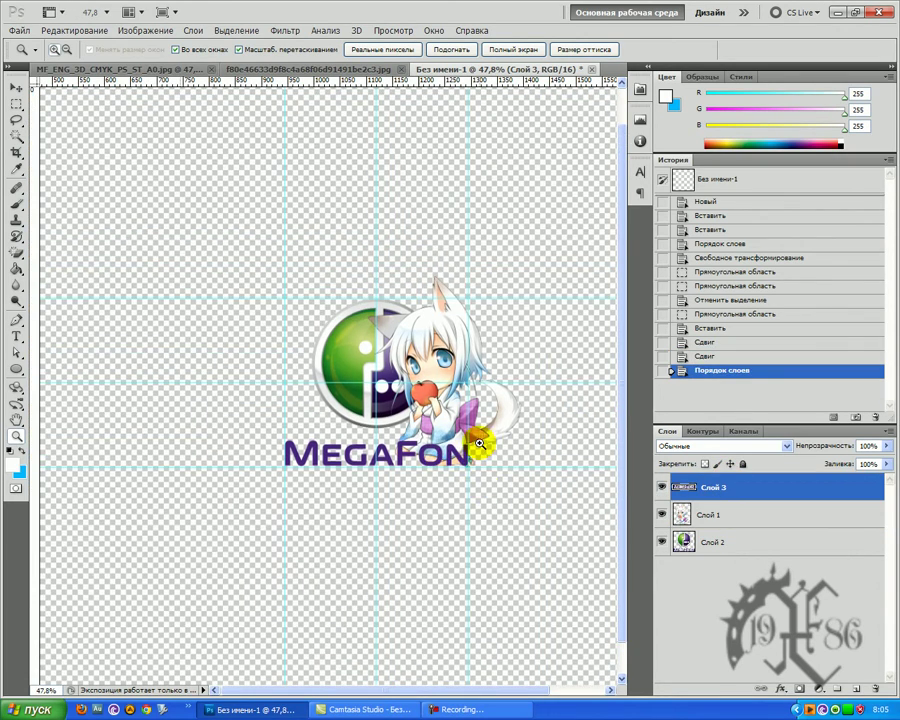
left_click_drag(483, 416, 518, 408)
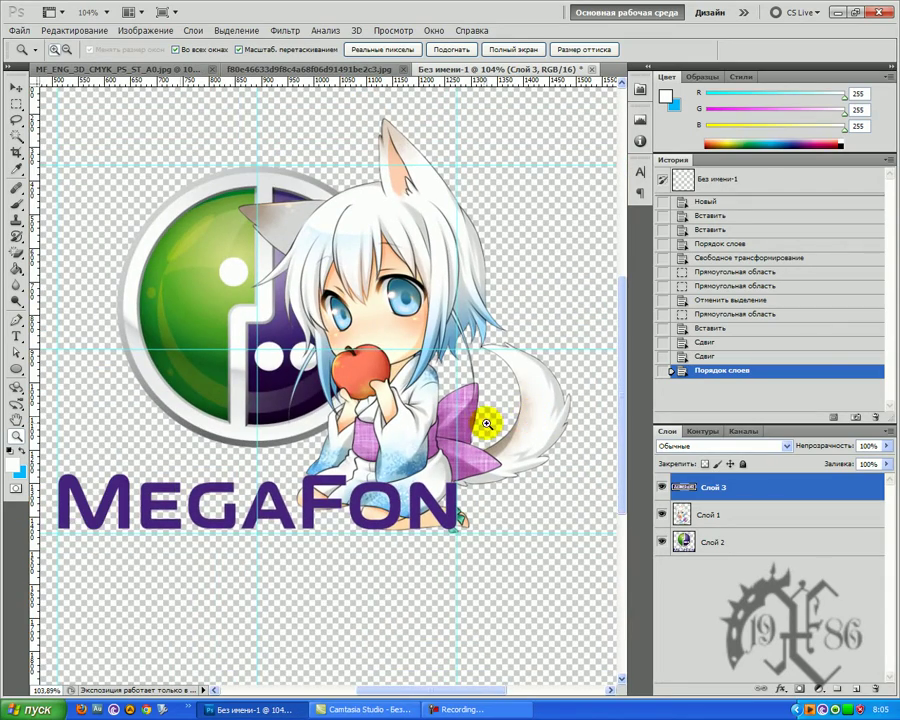
Duplicate the character layer (Слой 1) within the same document.
left_click_drag(294, 424, 270, 456)
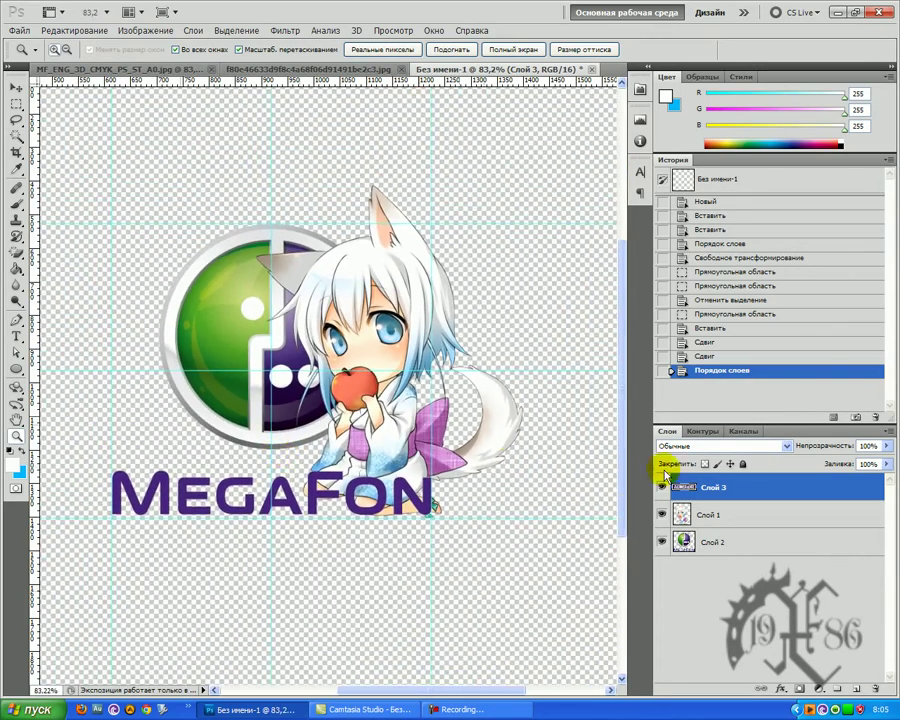
left_click(710, 517)
right_click(712, 517)
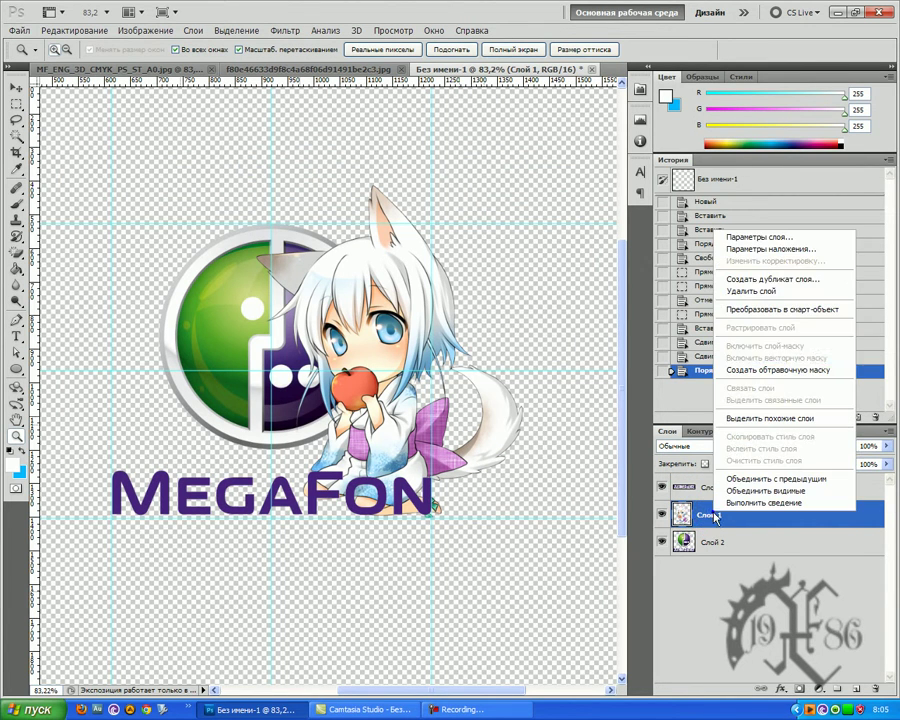
left_click(738, 280)
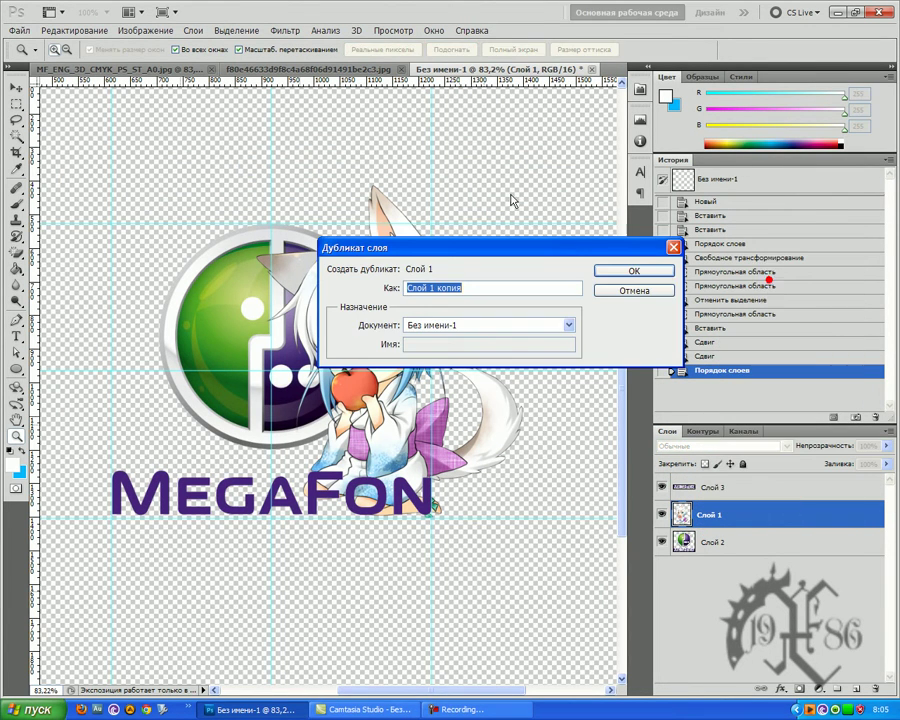
left_click(620, 269)
Turn the duplicated character into a black silhouette with Hue/Saturation, setting both saturation and lightness to -100.
left_click(143, 32)
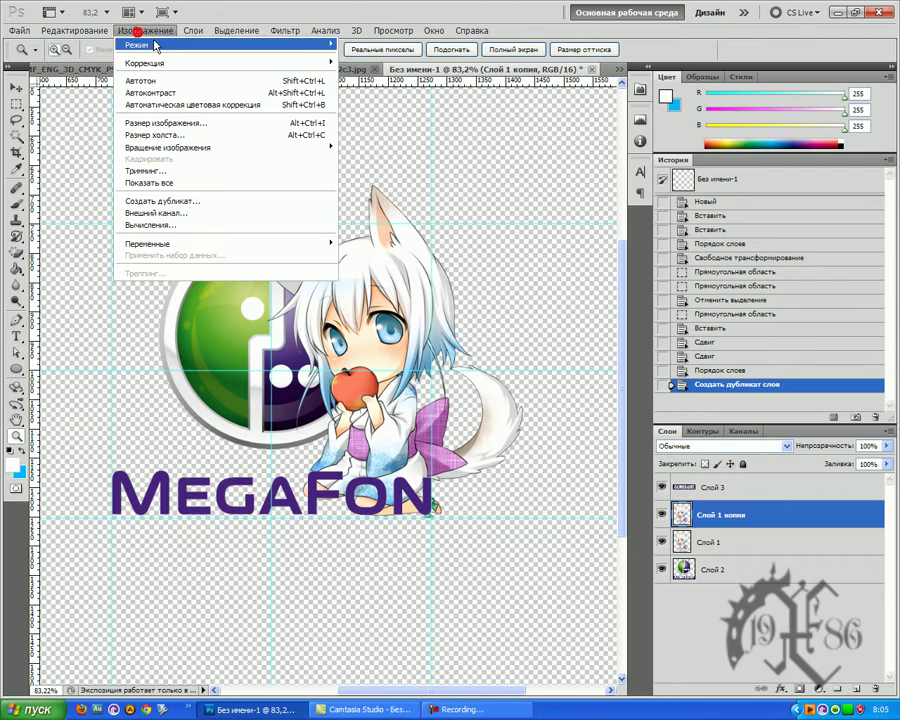
mouse_move(236, 60)
left_click(426, 130)
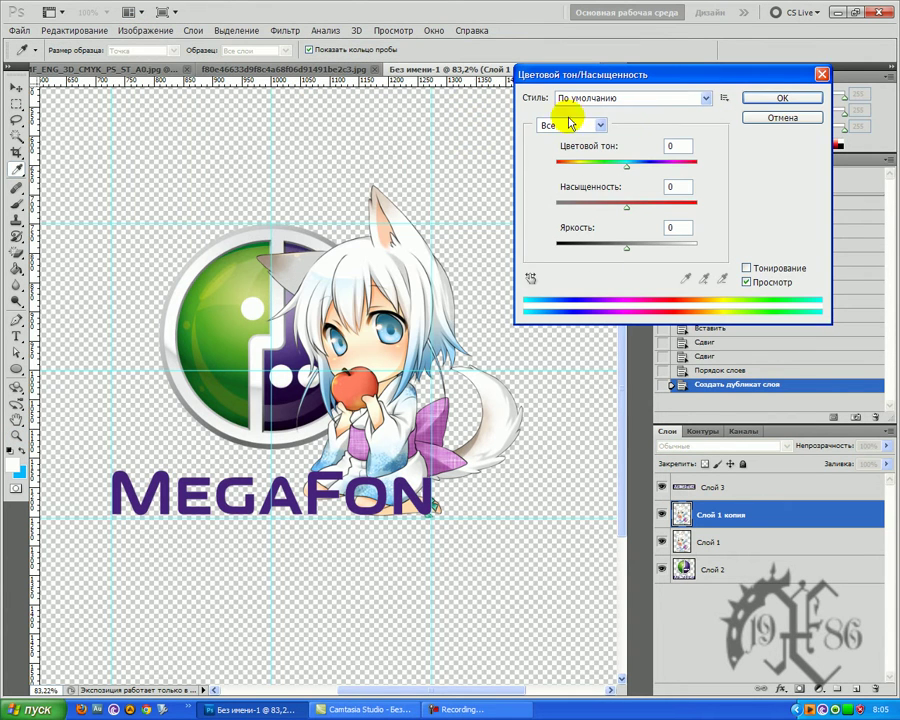
left_click_drag(627, 210, 544, 222)
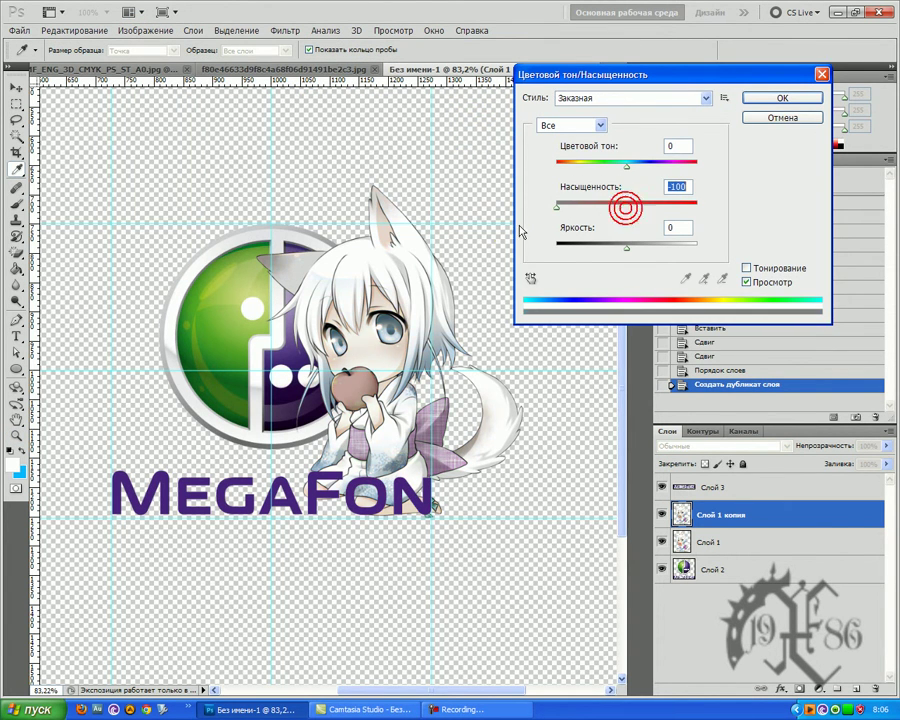
left_click_drag(627, 253, 490, 254)
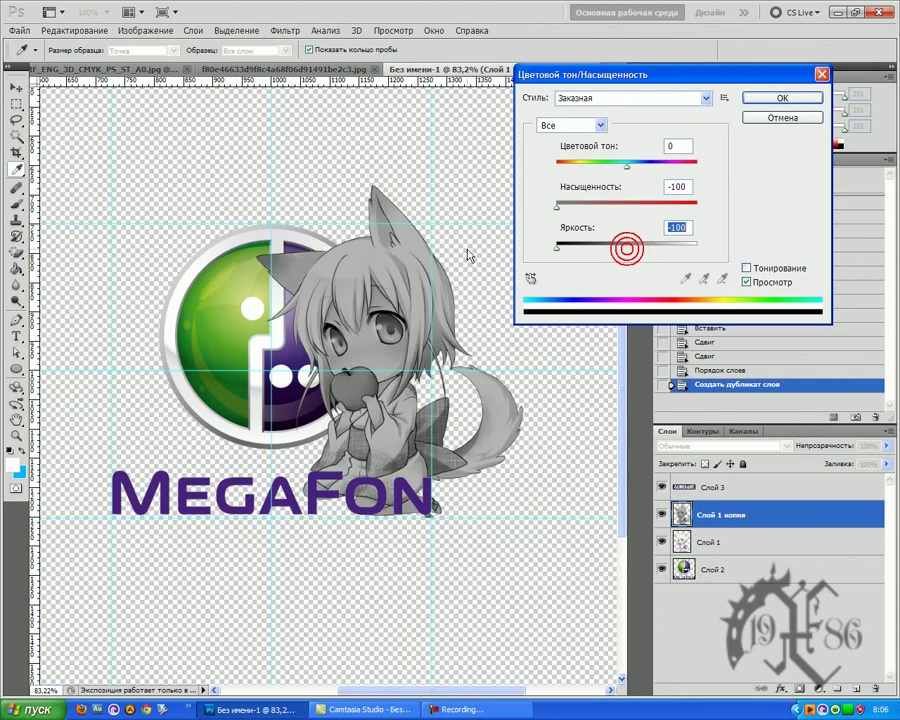
left_click(783, 97)
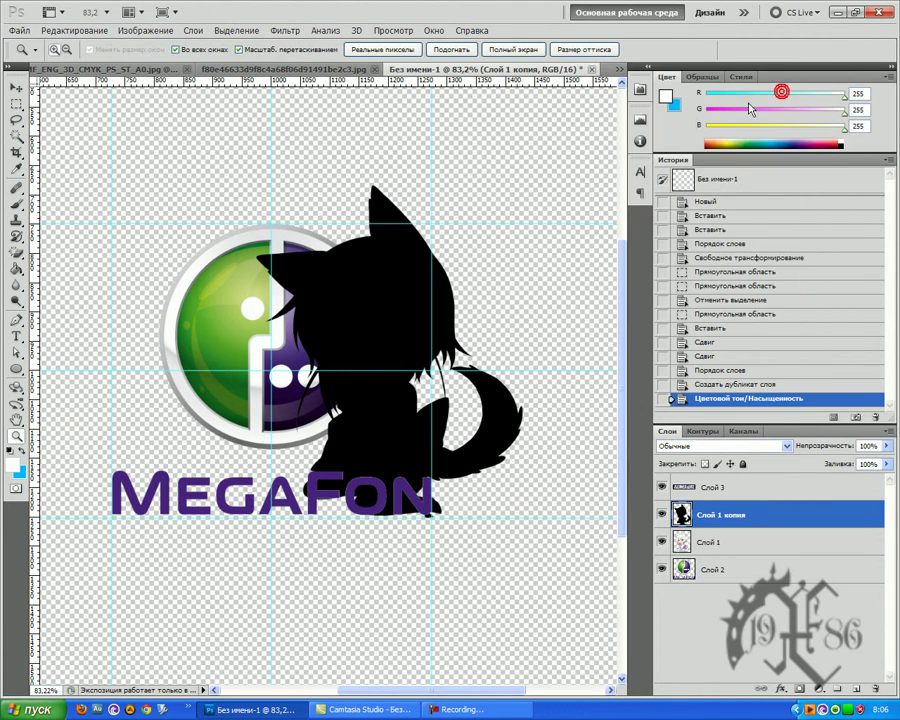
Slant the black silhouette's upper edge to the left with a Perspective transform, about 19.5° of horizontal skew.
left_click(73, 29)
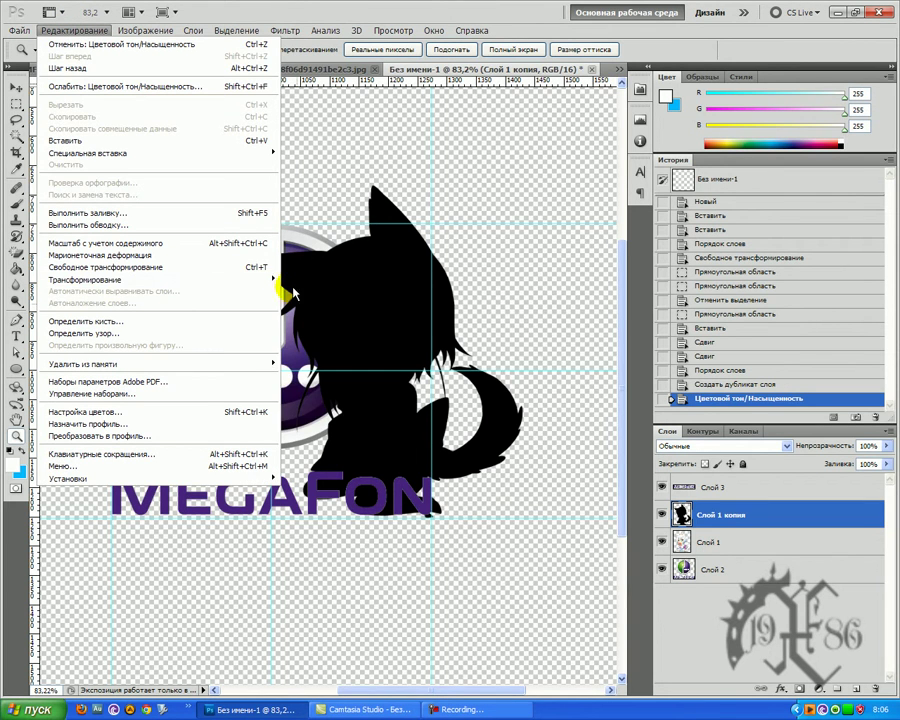
mouse_move(267, 279)
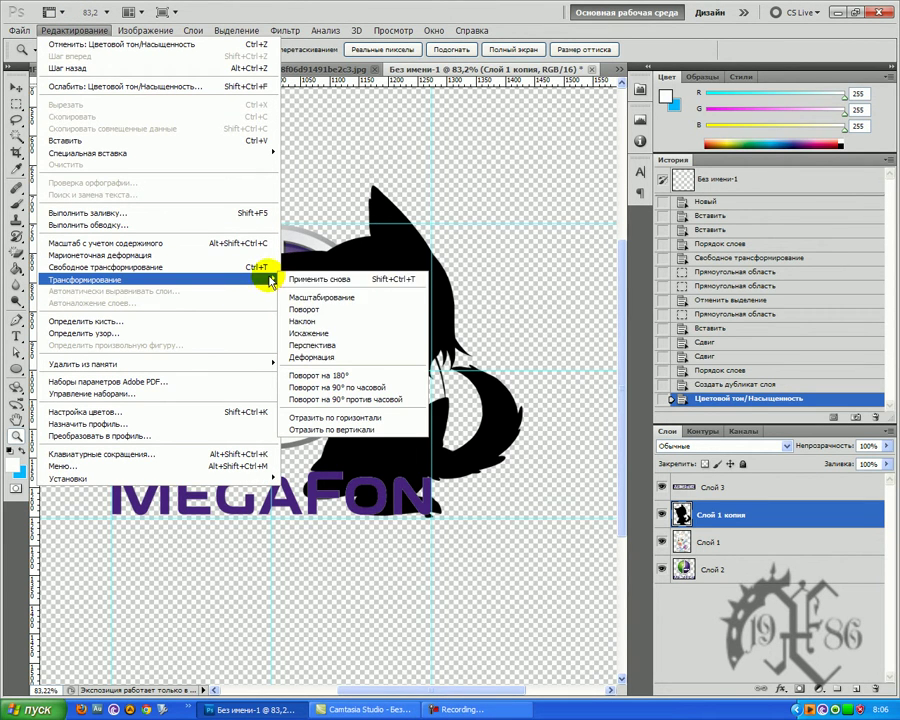
left_click(313, 345)
left_click_drag(393, 182, 277, 220)
Distort the slanted silhouette by lowering its upper edge to about 56.5% height, and apply the transformation.
left_click(85, 31)
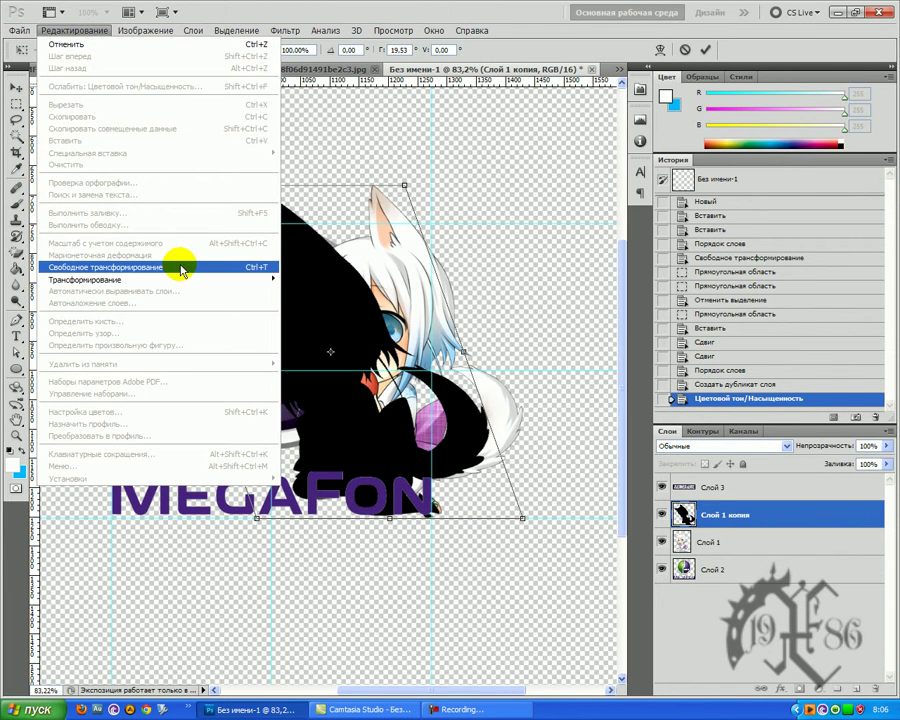
mouse_move(225, 279)
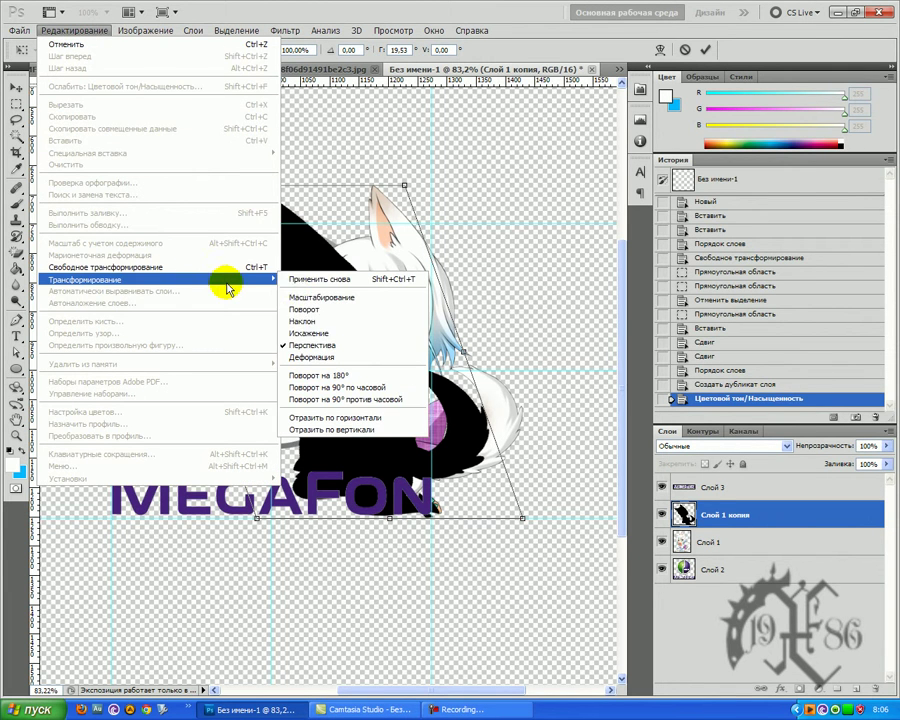
left_click(330, 335)
left_click_drag(272, 185, 273, 330)
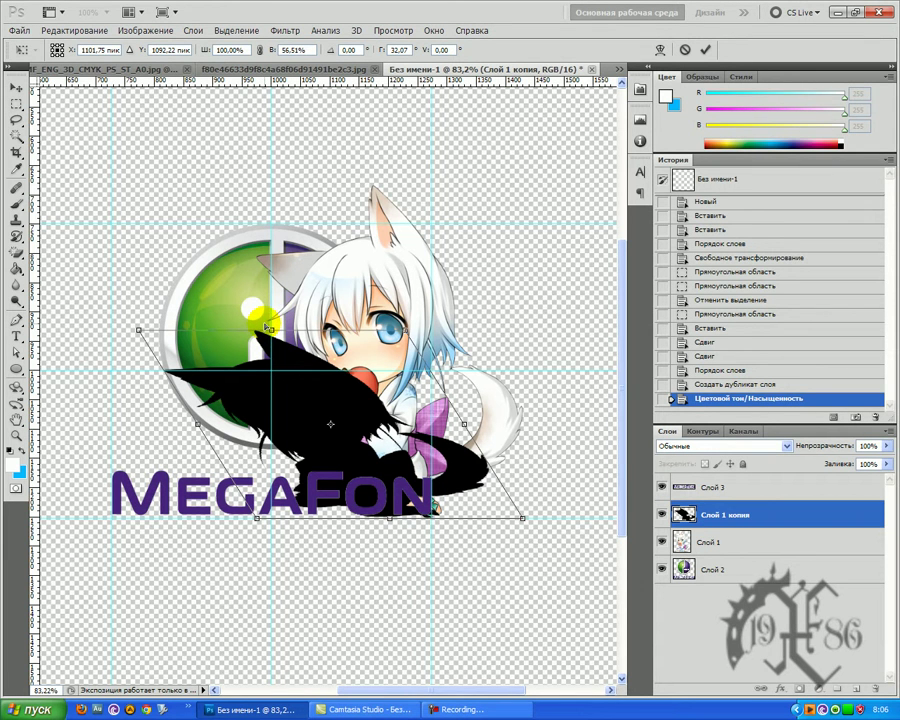
left_click(12, 89)
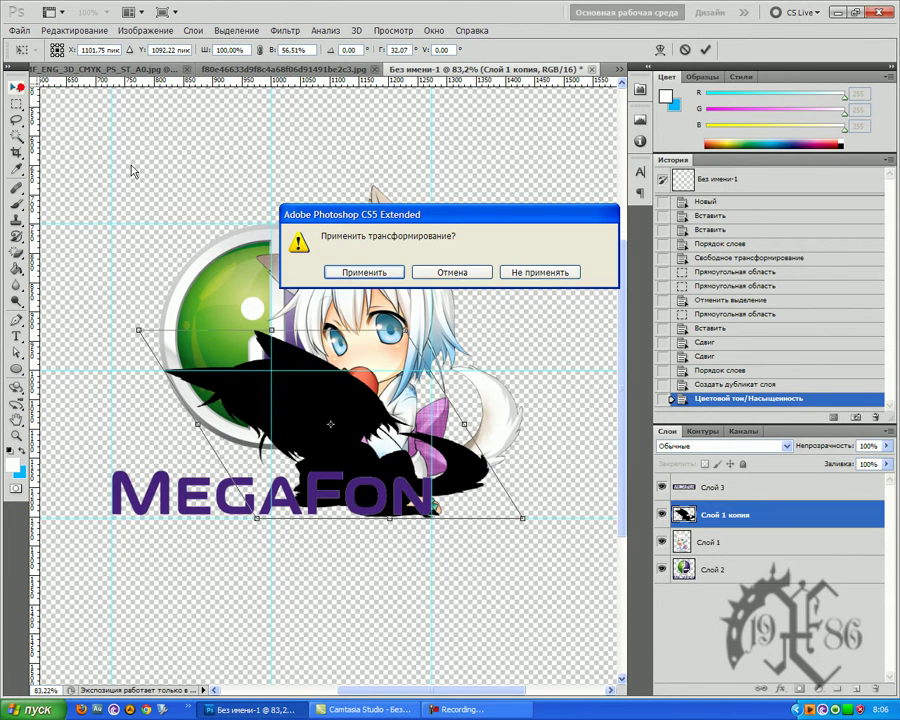
left_click(358, 276)
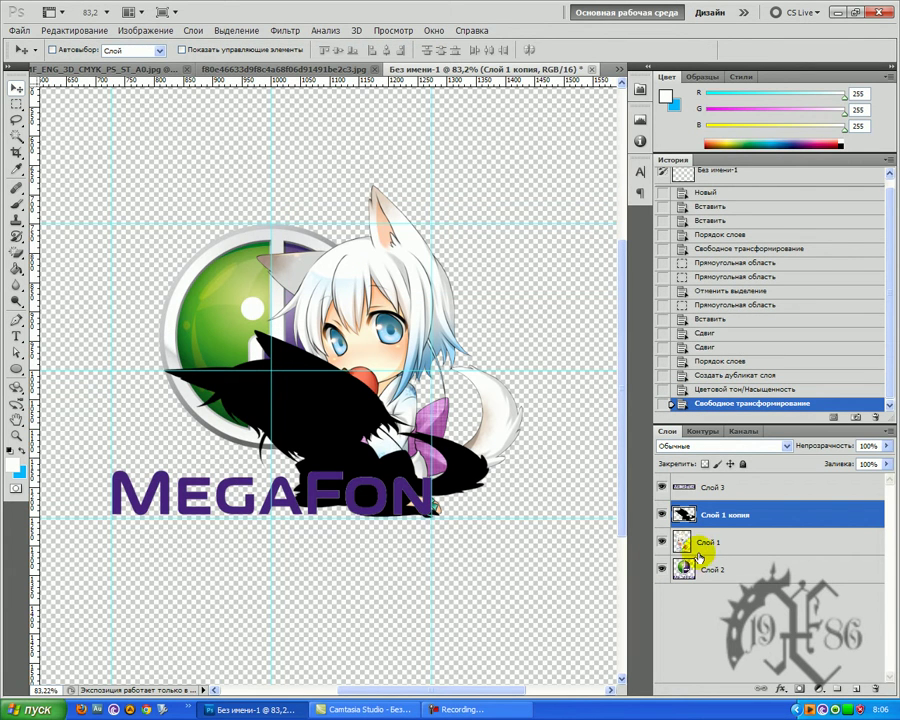
Hide the wordmark and logo layers and move the silhouette layer beneath the character layer.
left_click(662, 488)
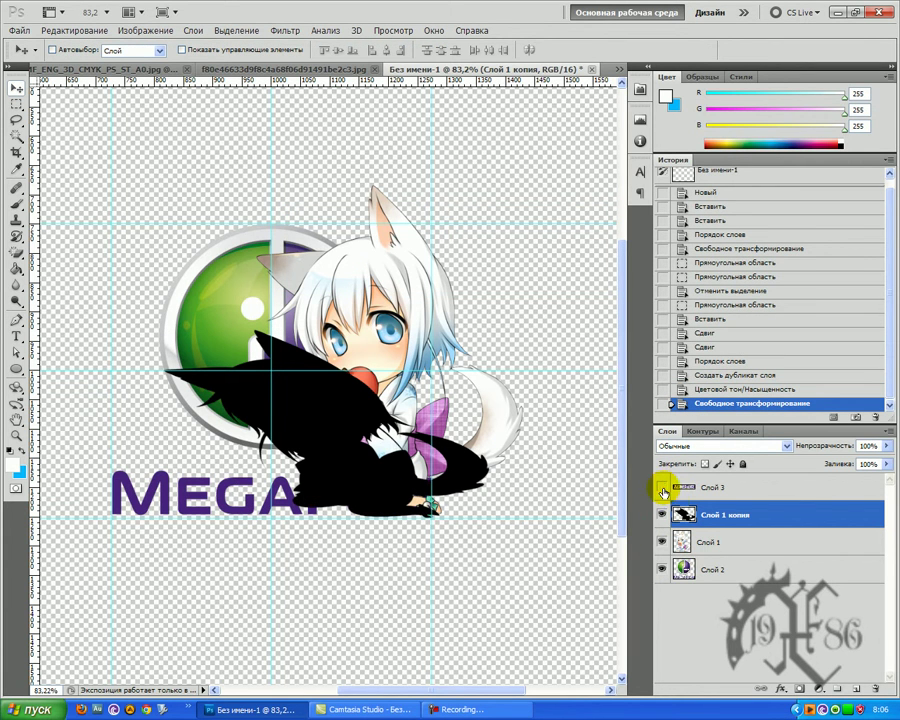
left_click(661, 568)
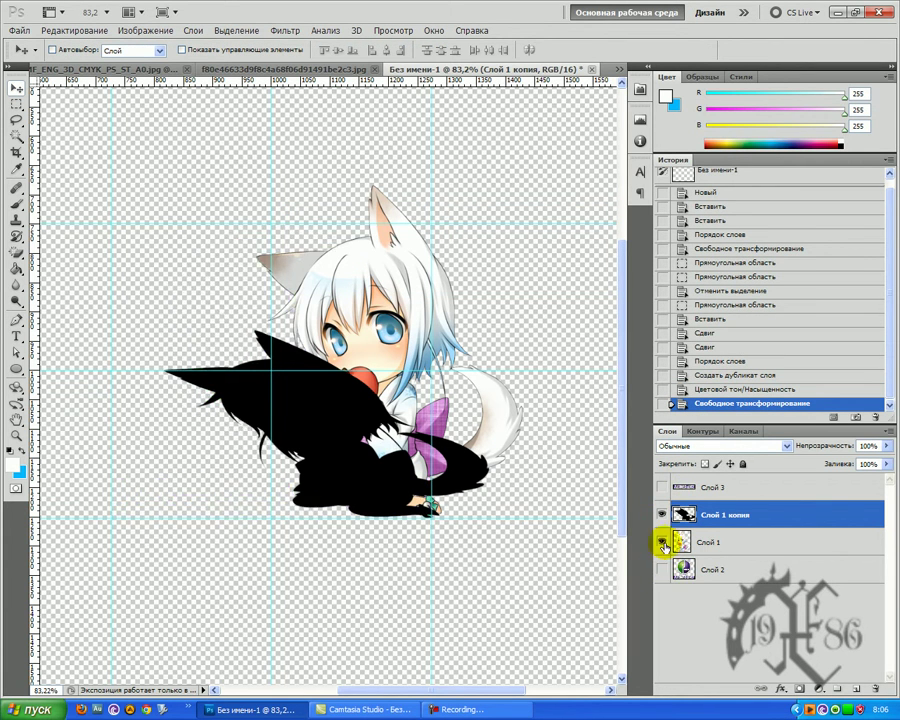
left_click_drag(685, 512, 683, 550)
Nudge the silhouette with the Move tool at the foot bow until its lower edge tucks in behind the character's leg.
key("z")
left_click_drag(466, 526, 560, 462)
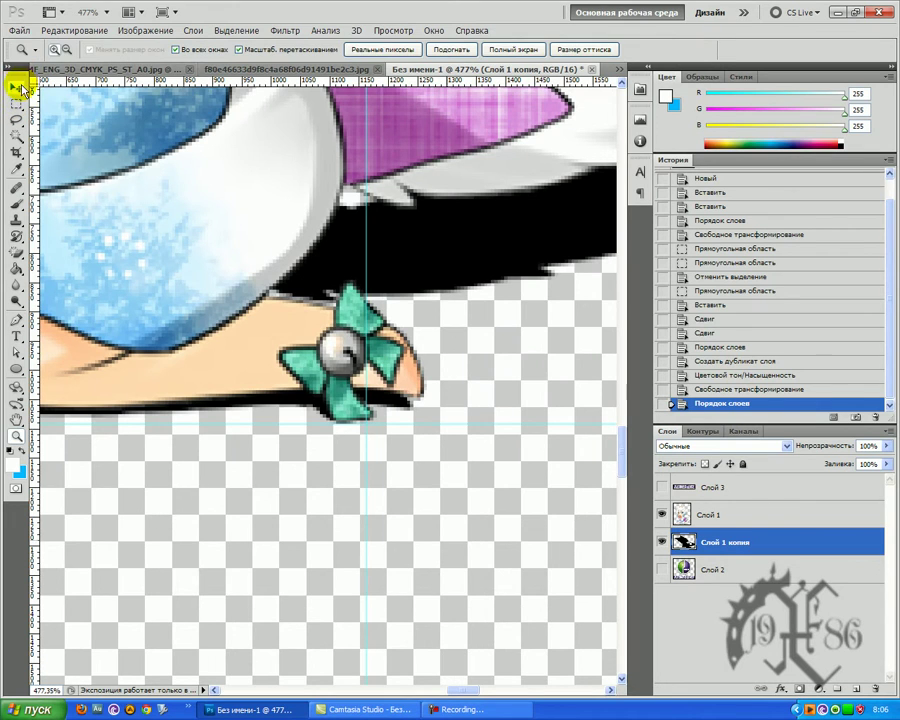
left_click(16, 87)
key("Up")
key("Up")
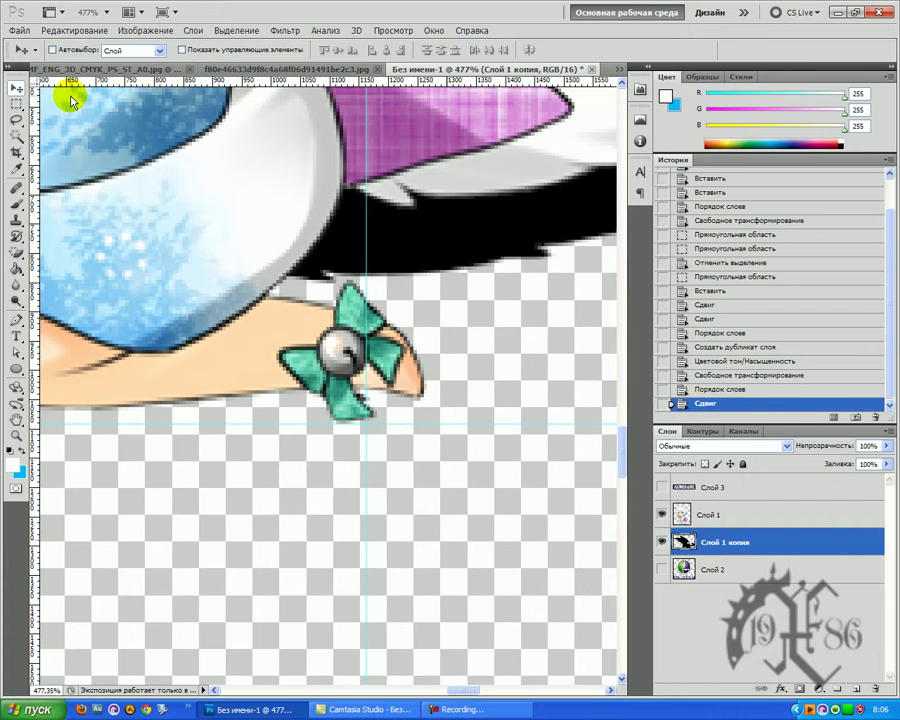
key("Right")
key("Down")
key("Up")
key("Up")
key("Up")
key("Up")
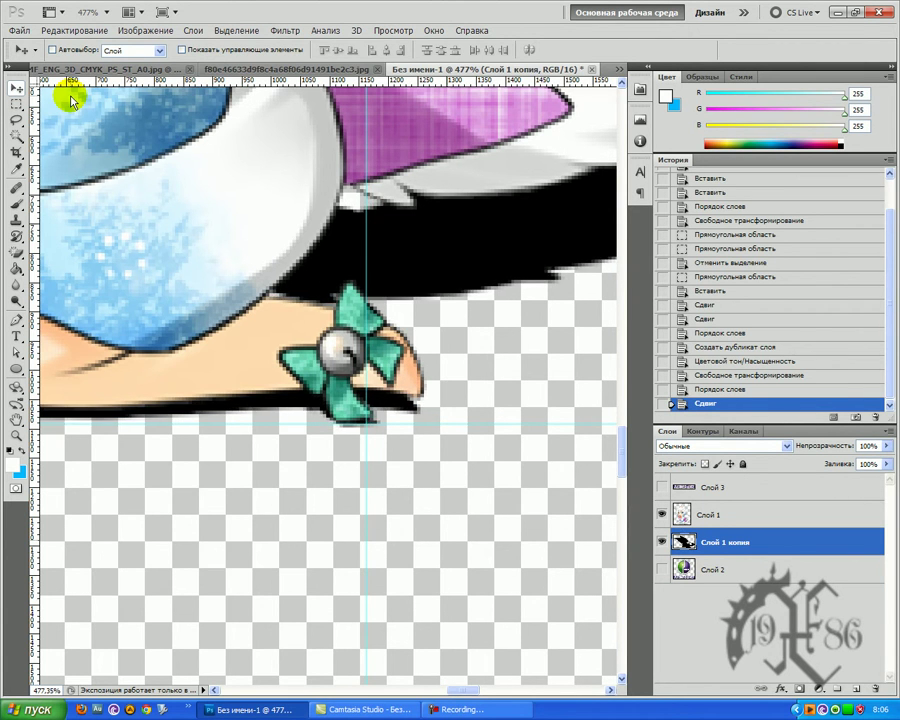
key("Up")
key("Up")
key("Up")
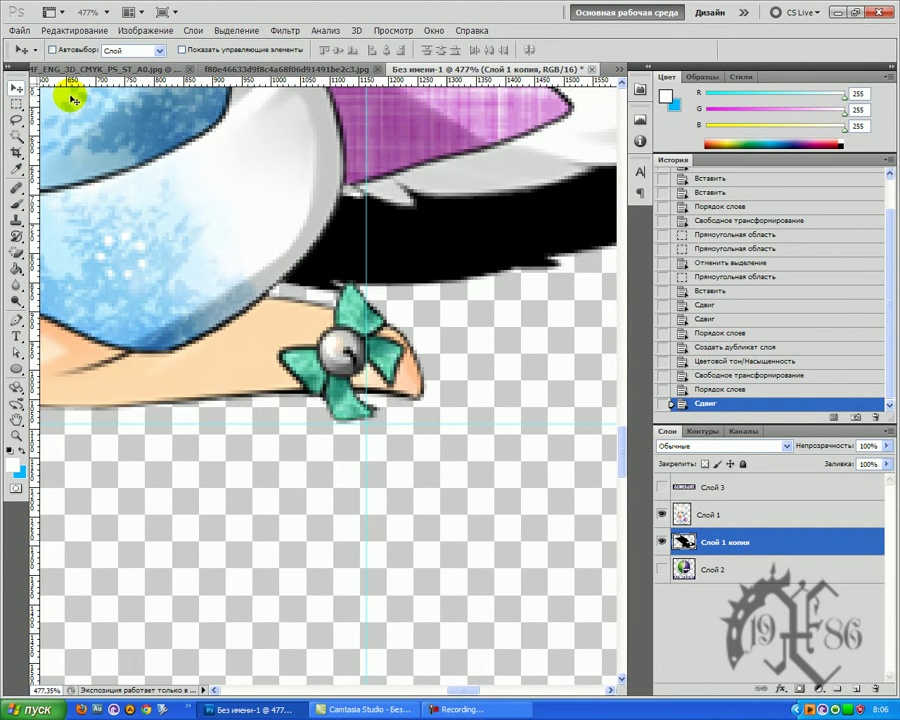
Set the silhouette layer's blending options to 35% opacity and 75% fill opacity.
key("z")
left_click_drag(248, 232, 120, 364)
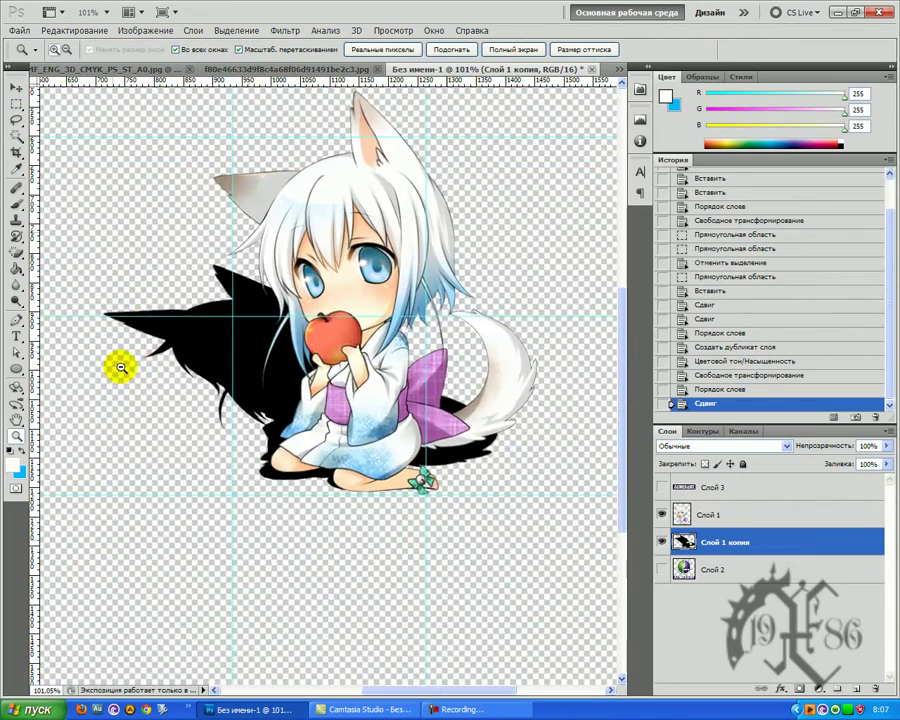
right_click(720, 546)
left_click(742, 281)
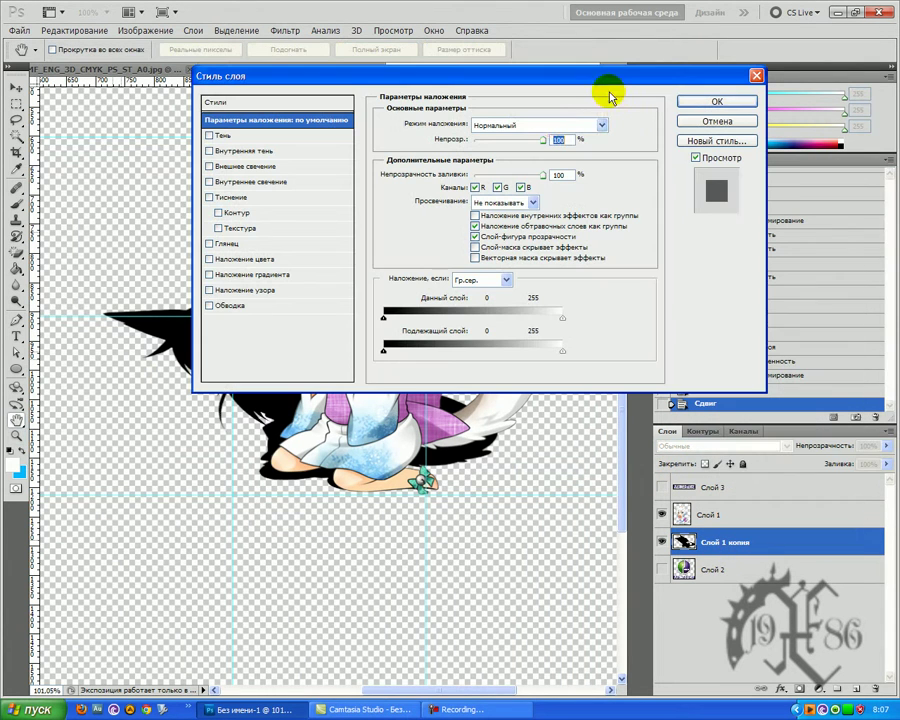
type("35")
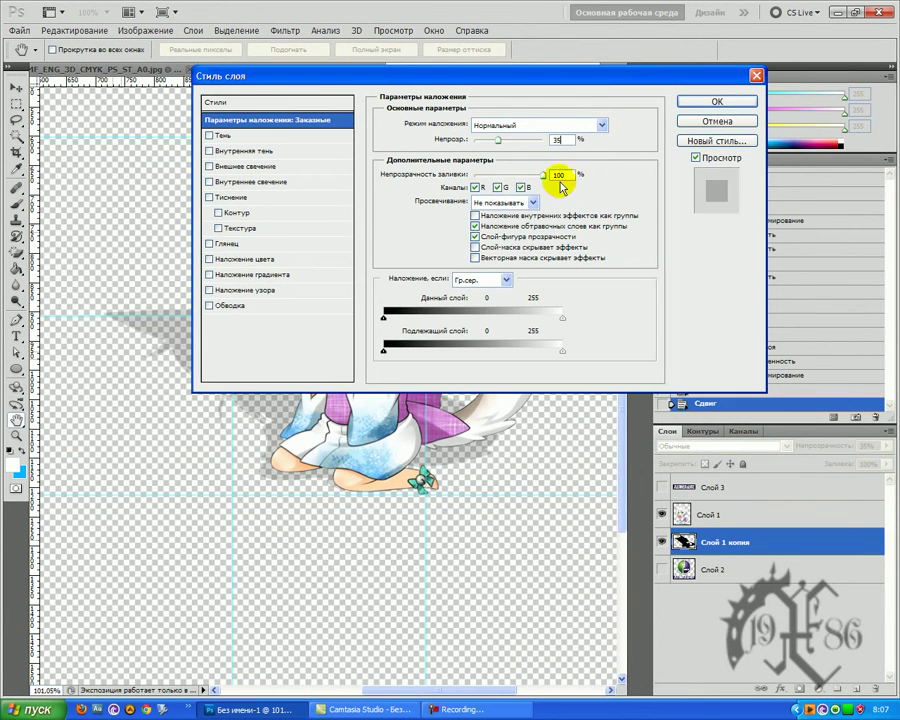
type("75")
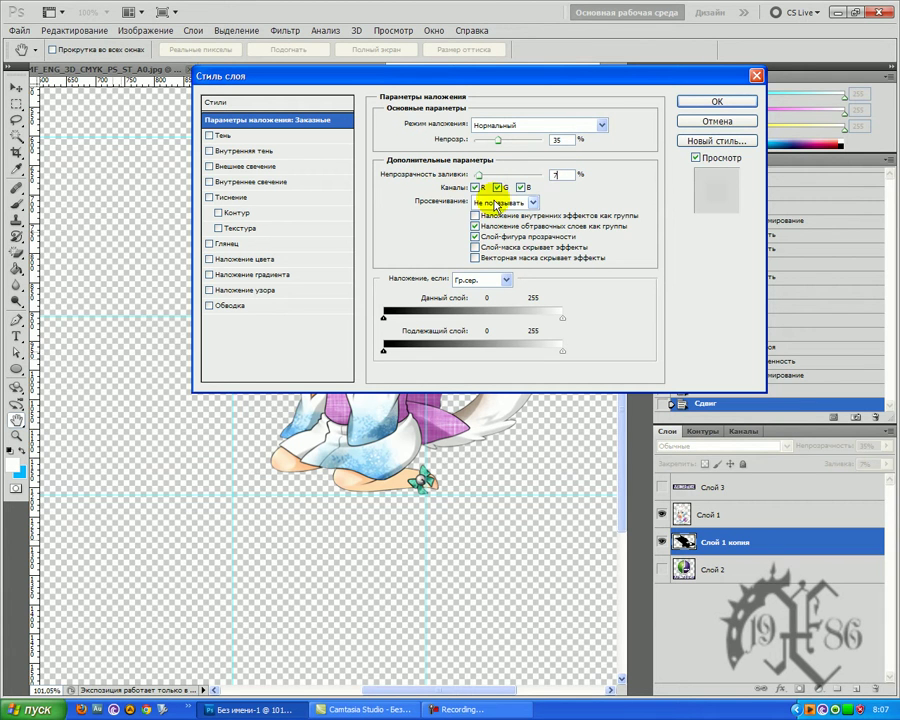
left_click(716, 102)
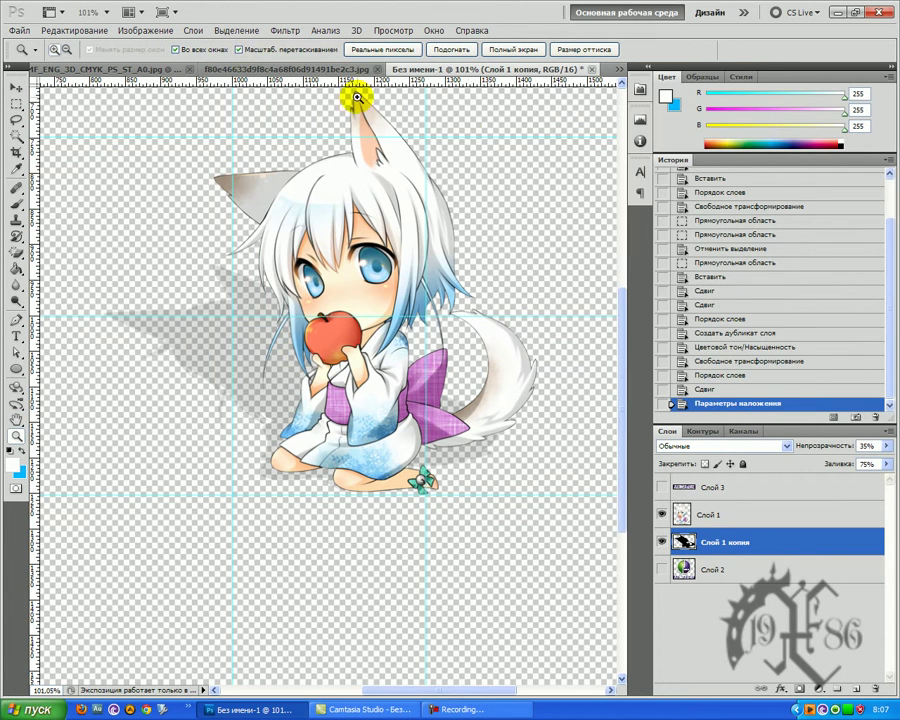
Soften the silhouette shadow with a Gaussian Blur of 2.5 pixels radius.
left_click(289, 31)
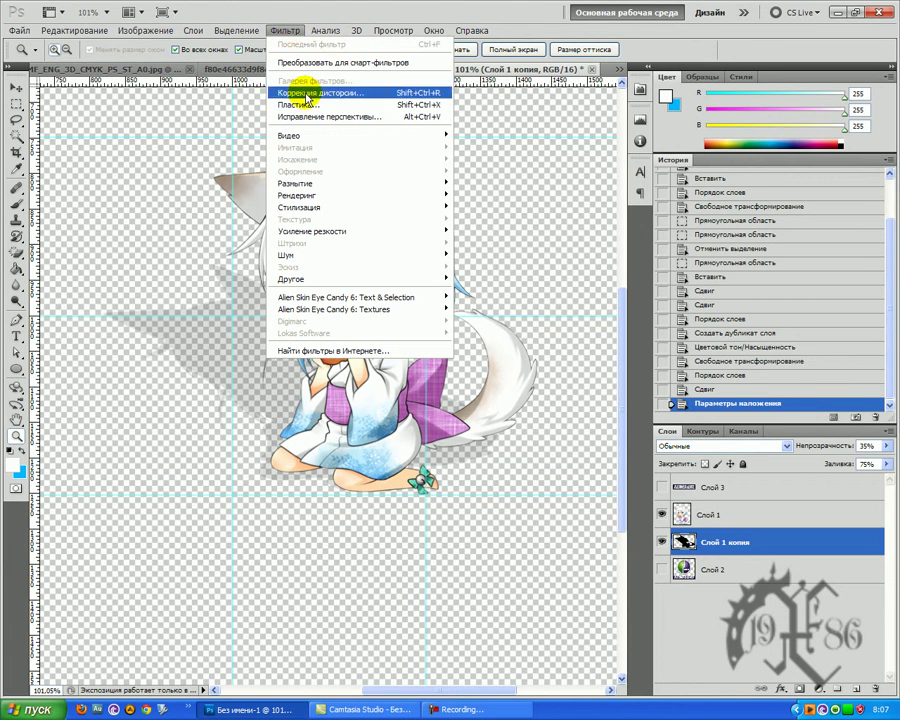
mouse_move(355, 190)
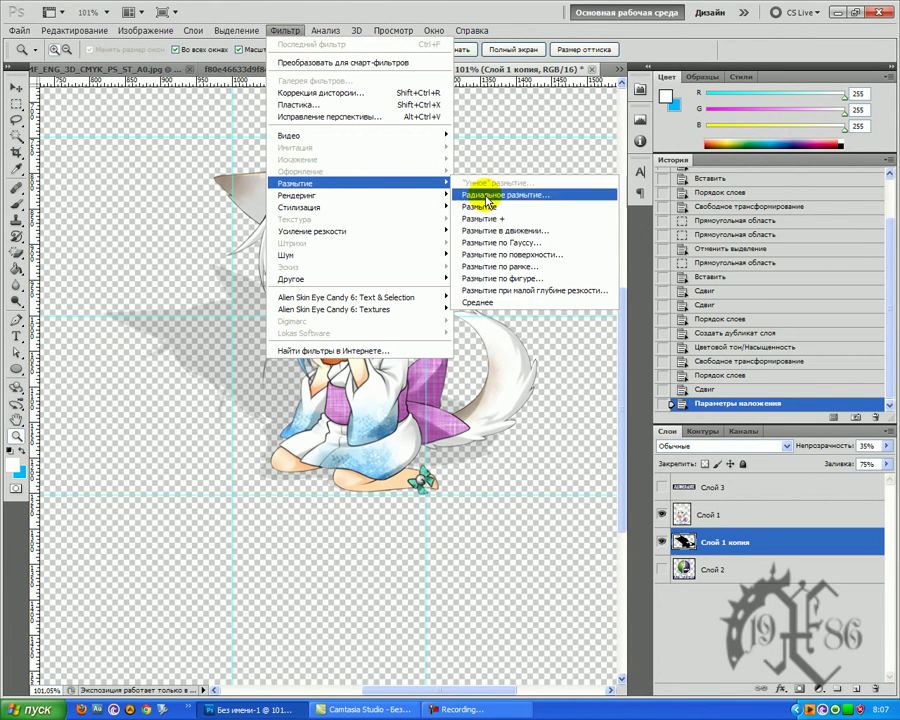
left_click(502, 243)
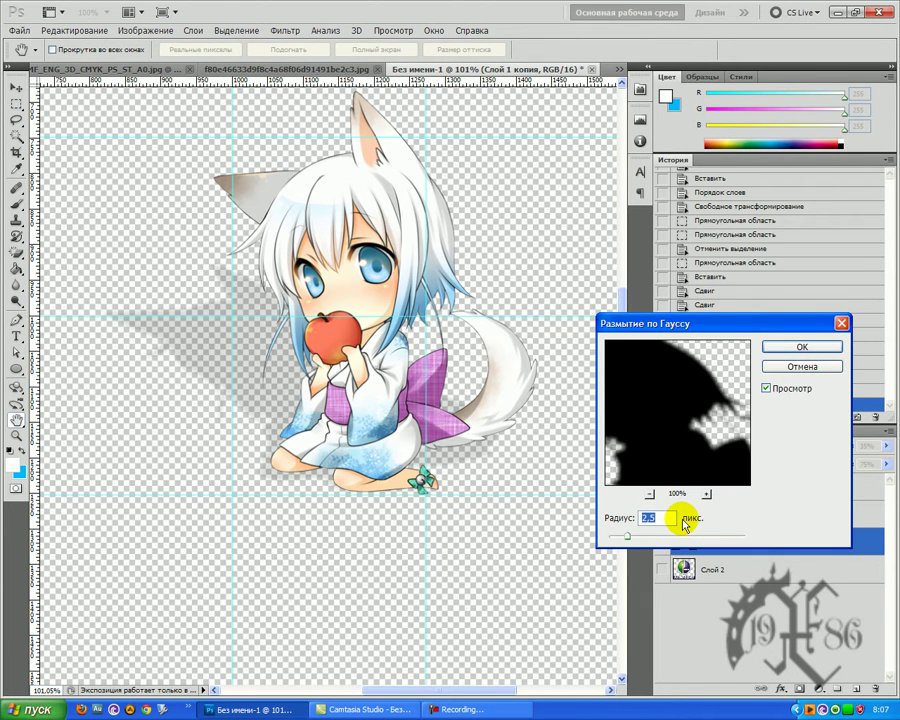
left_click(820, 348)
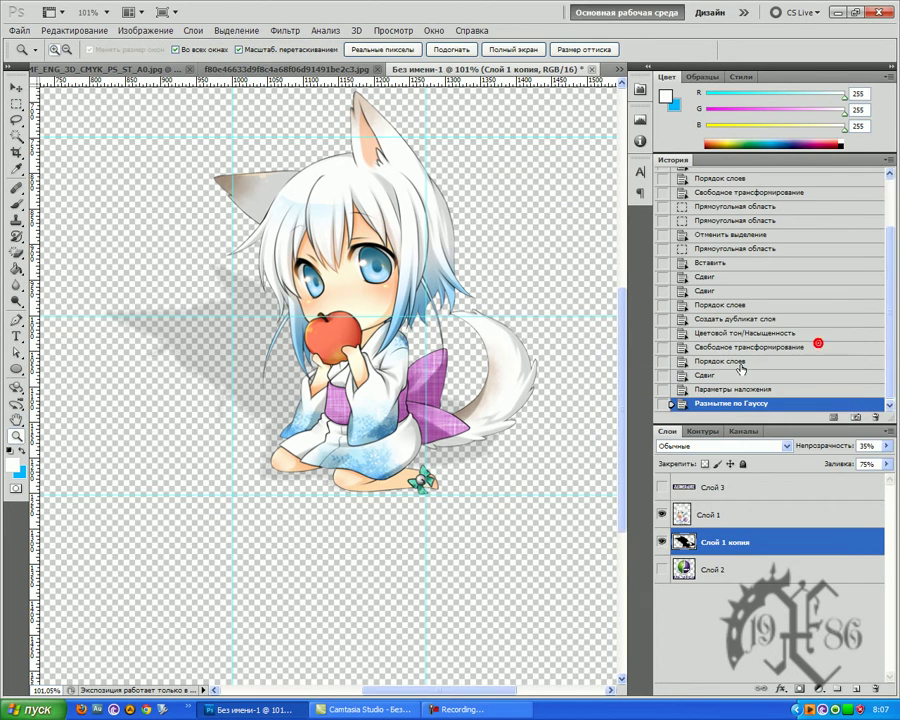
Show the wordmark and logo layers again and view the whole composition.
left_click(662, 487)
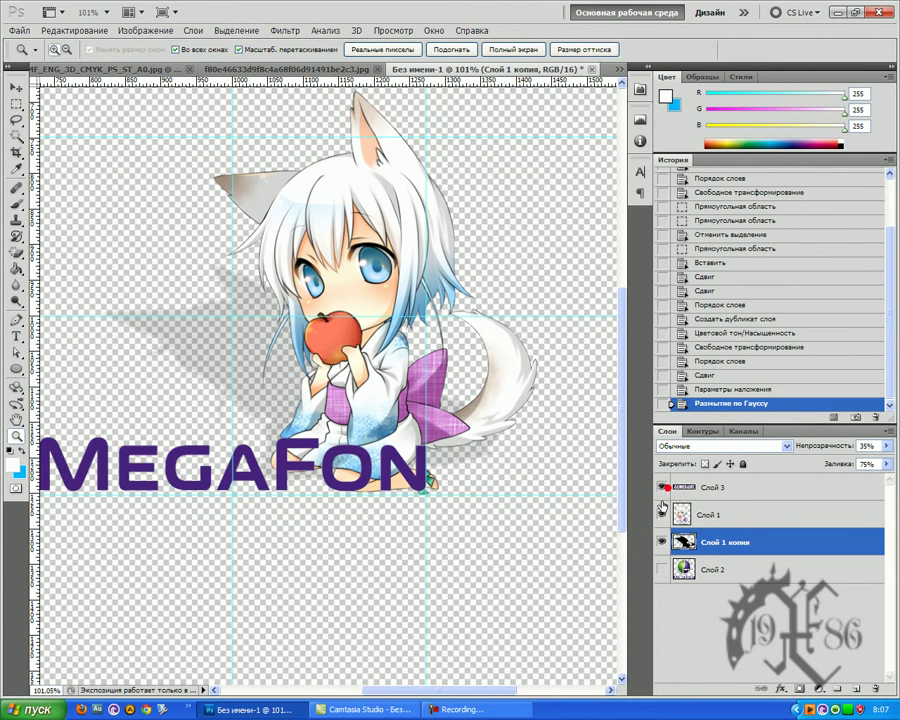
left_click(661, 569)
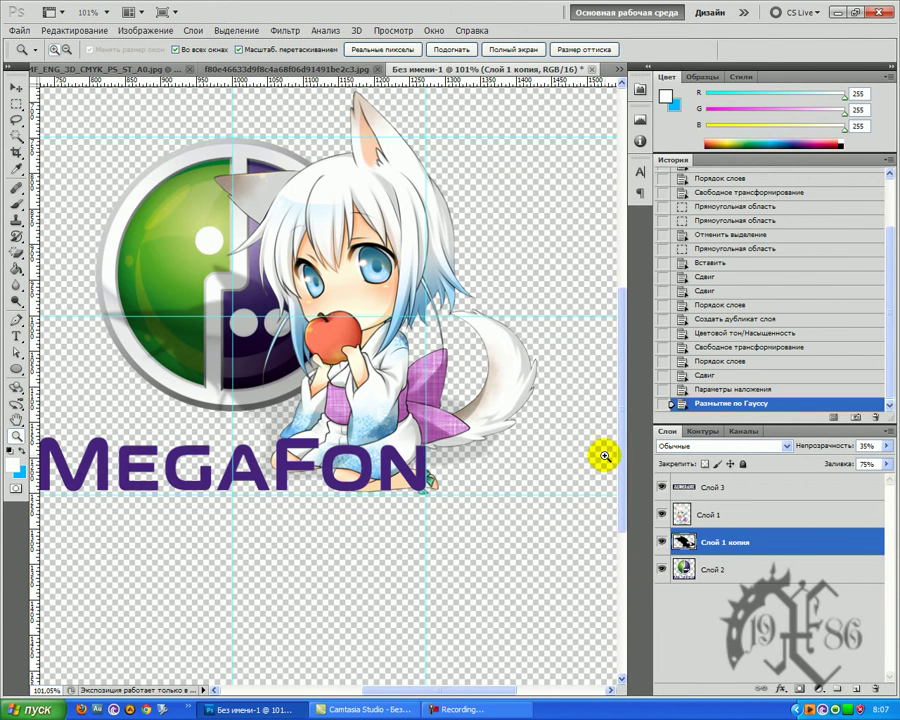
mouse_move(175, 350)
left_mouse_down()
mouse_move(118, 360)
mouse_move(164, 348)
left_mouse_up()
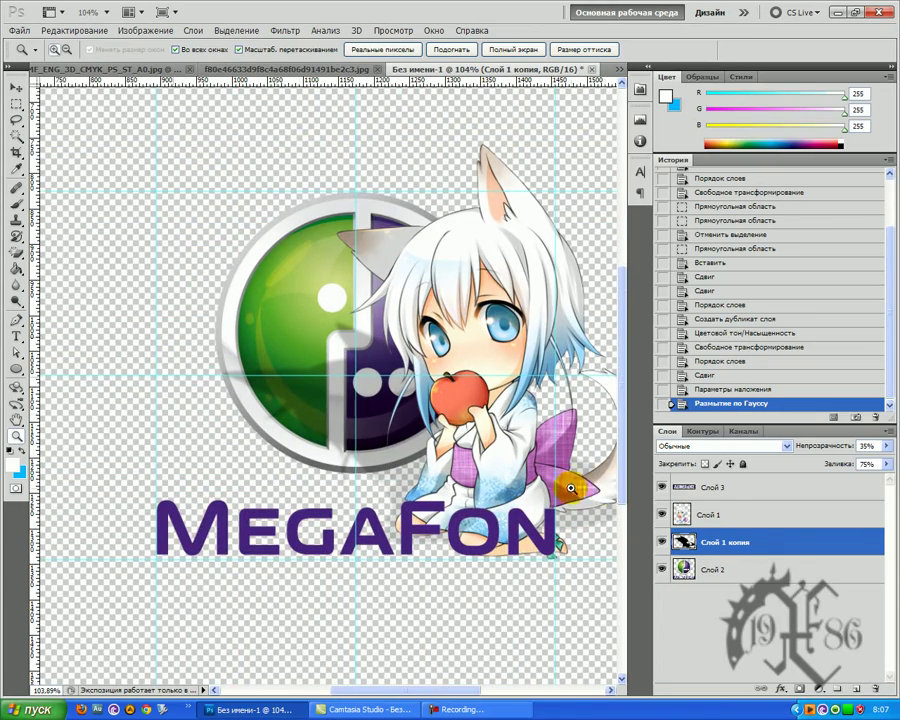
Add a drop shadow to the logo layer Слой 2 with a distance of 6 px and an angle of -30°.
left_click(700, 568)
right_click(726, 573)
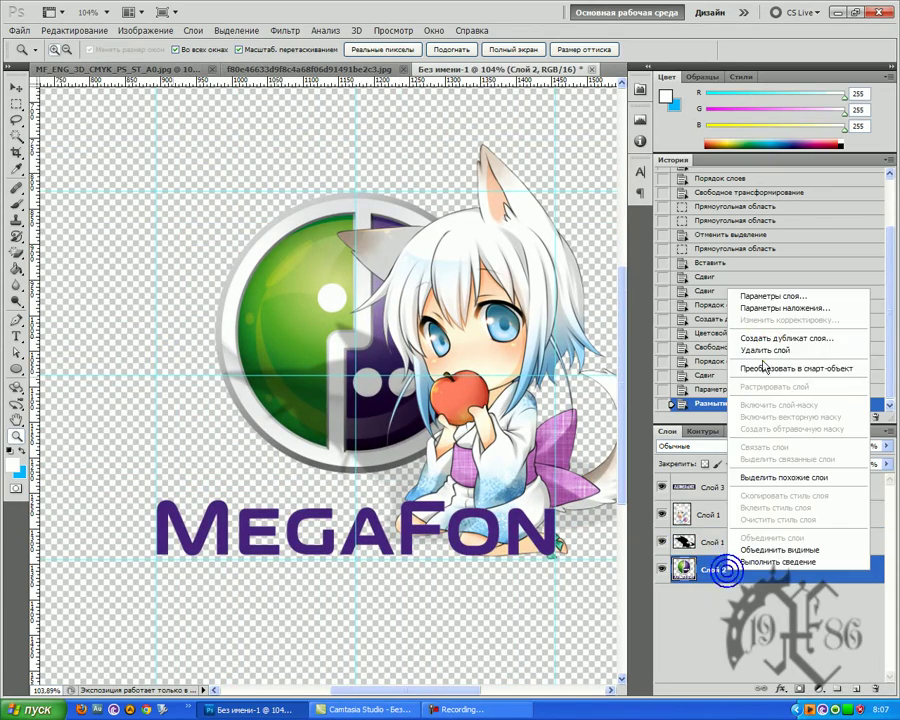
left_click(778, 309)
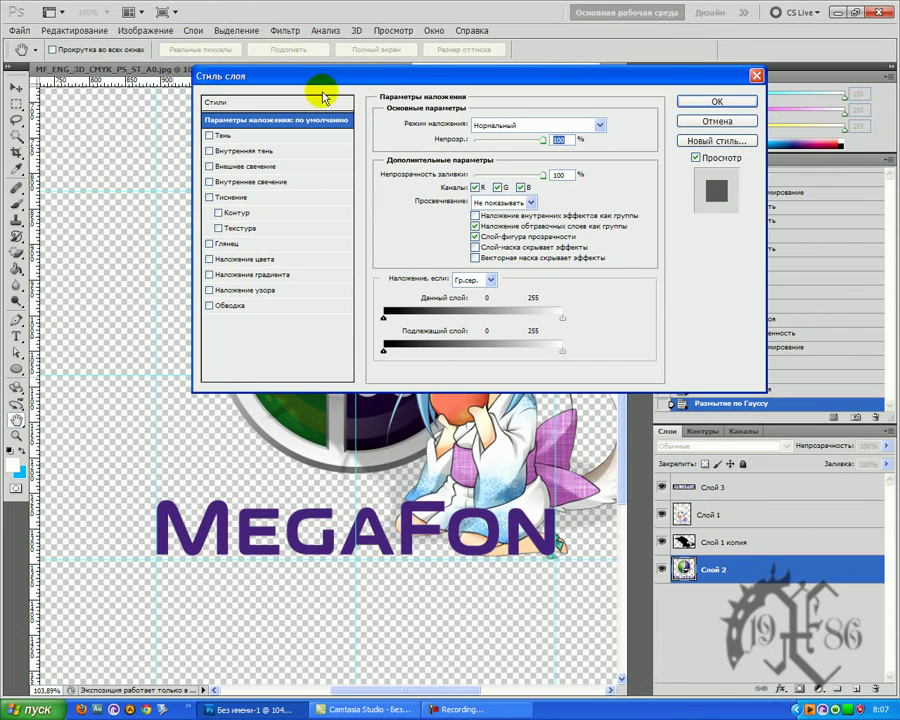
left_click(212, 135)
left_click_drag(265, 90, 335, 273)
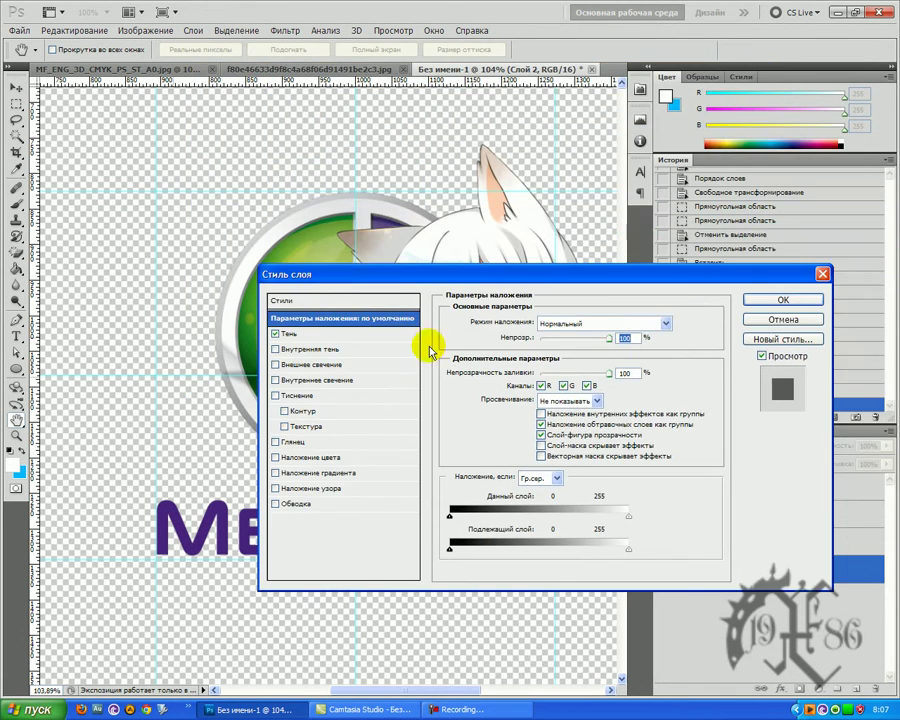
left_click(290, 334)
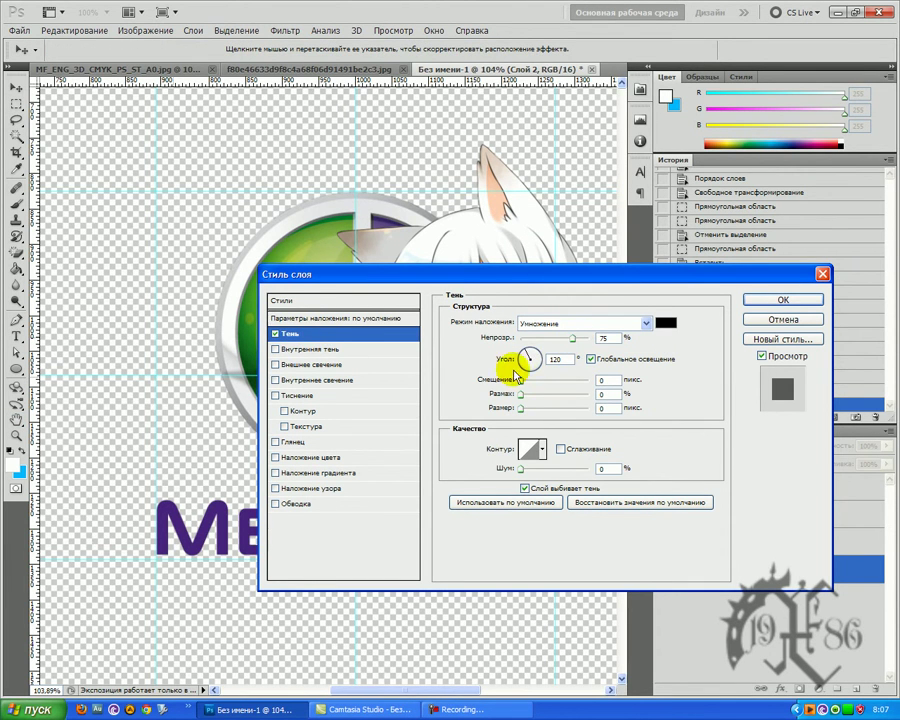
left_click_drag(520, 381, 527, 387)
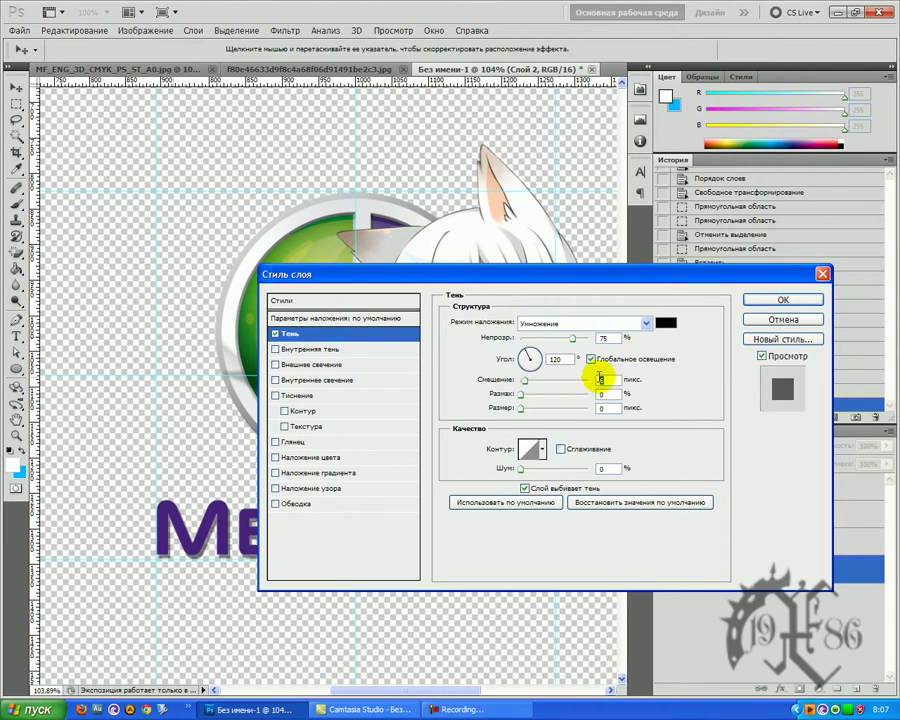
type("-120")
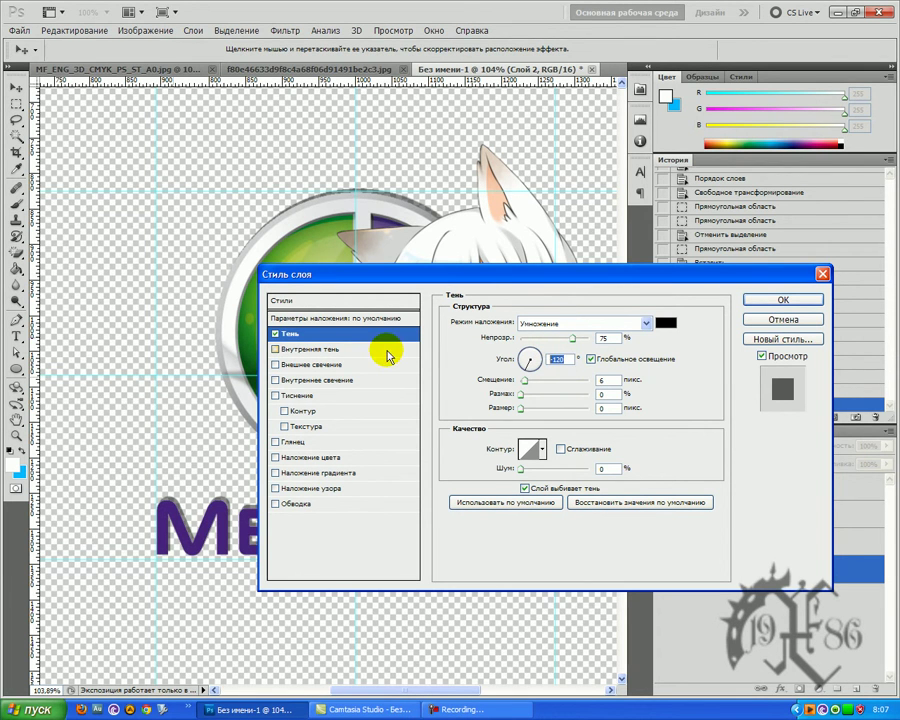
type("30")
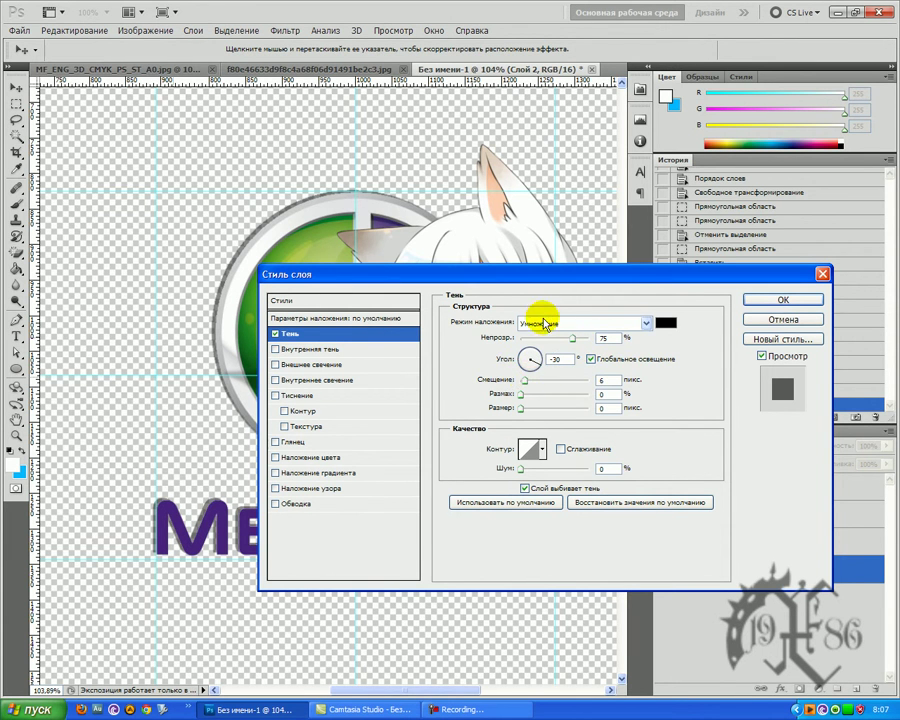
Set the logo shadow's distance to 8 px, spread to 10% and size to 6 px, apply it and copy the layer style.
left_click_drag(536, 274, 650, 154)
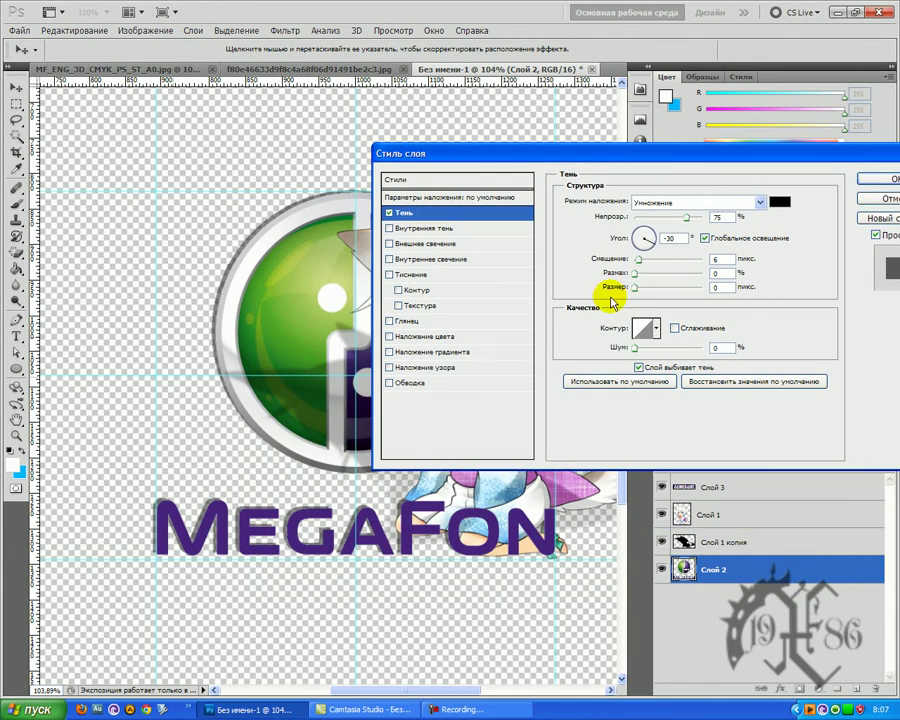
left_click_drag(641, 262, 649, 277)
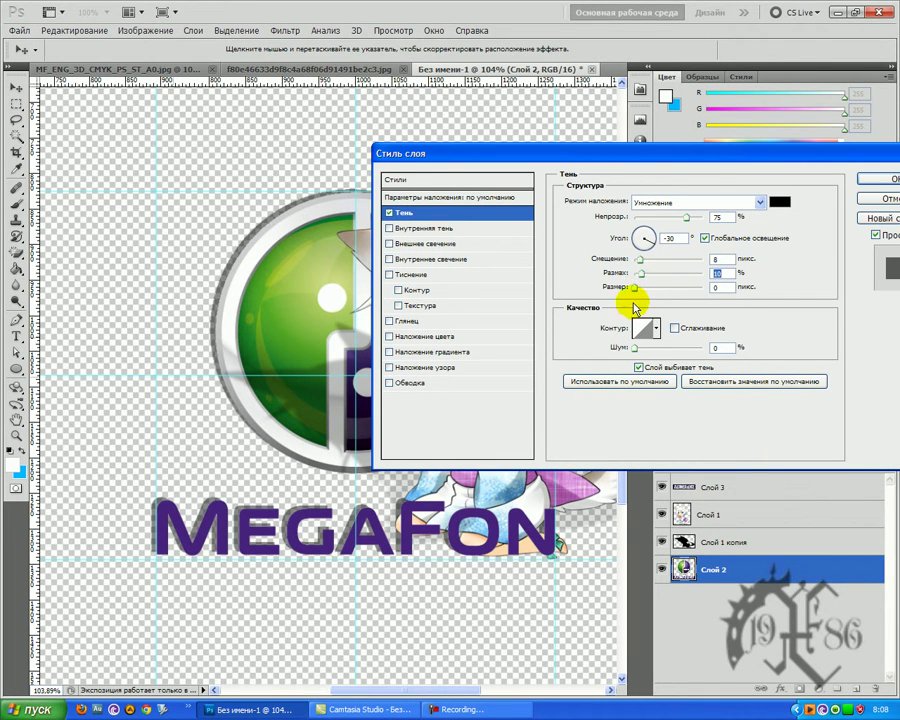
left_click_drag(635, 289, 639, 292)
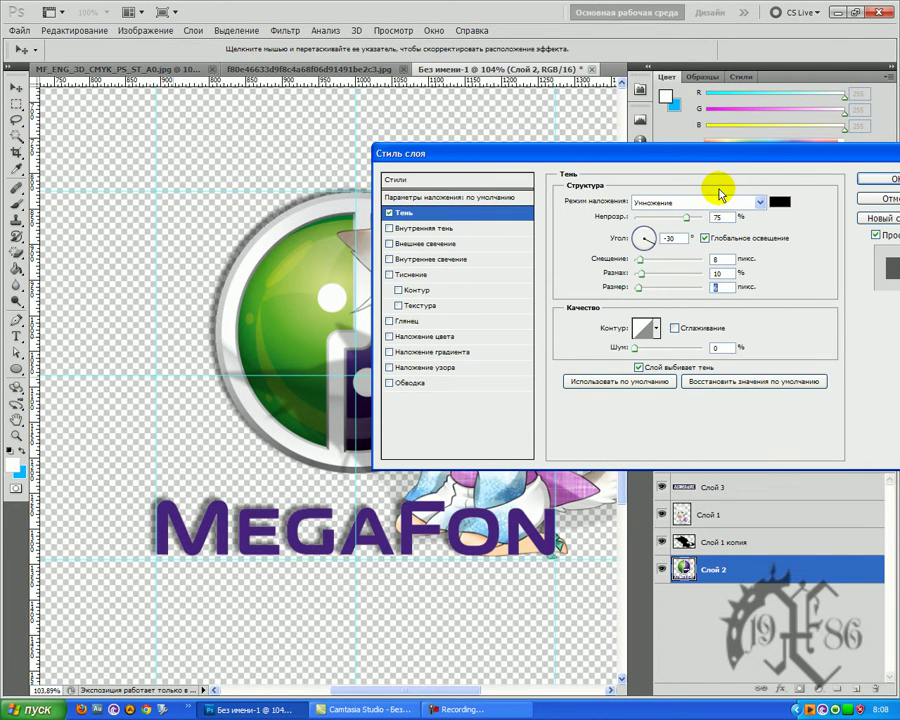
left_click_drag(678, 158, 591, 138)
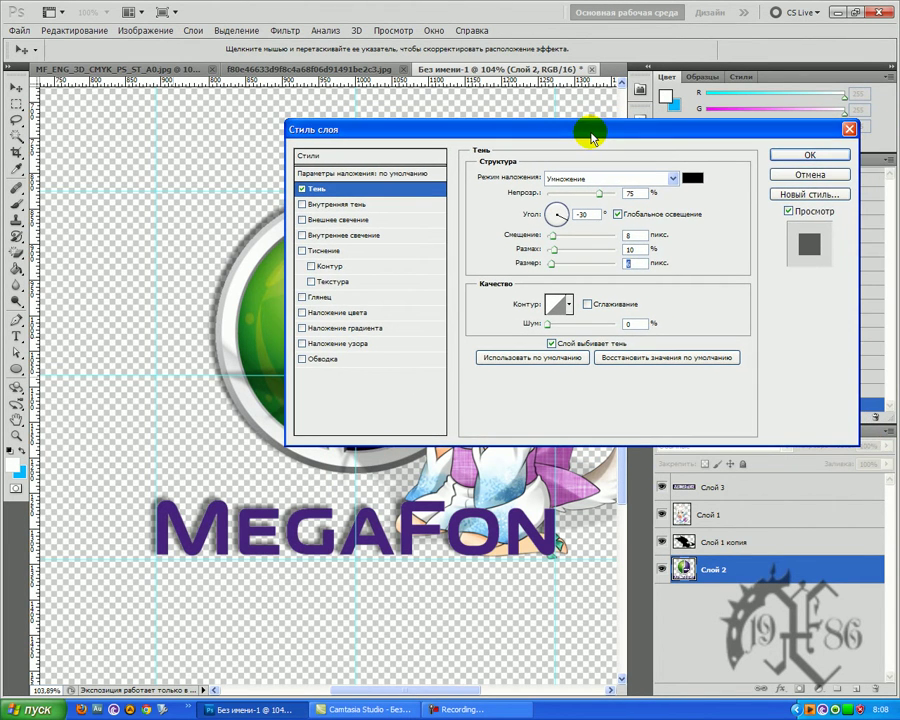
left_click(800, 155)
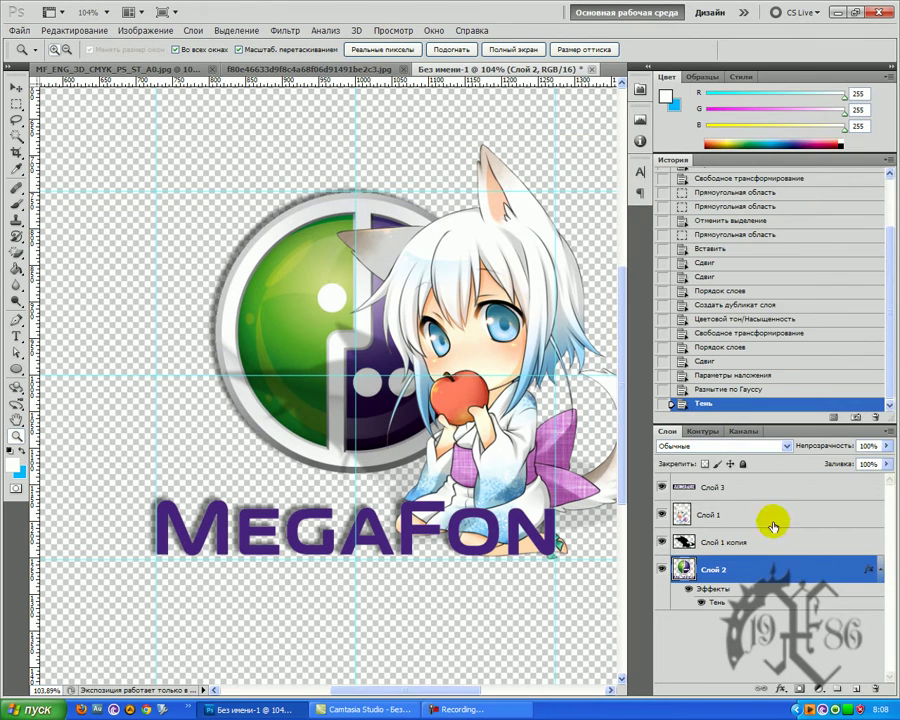
right_click(744, 573)
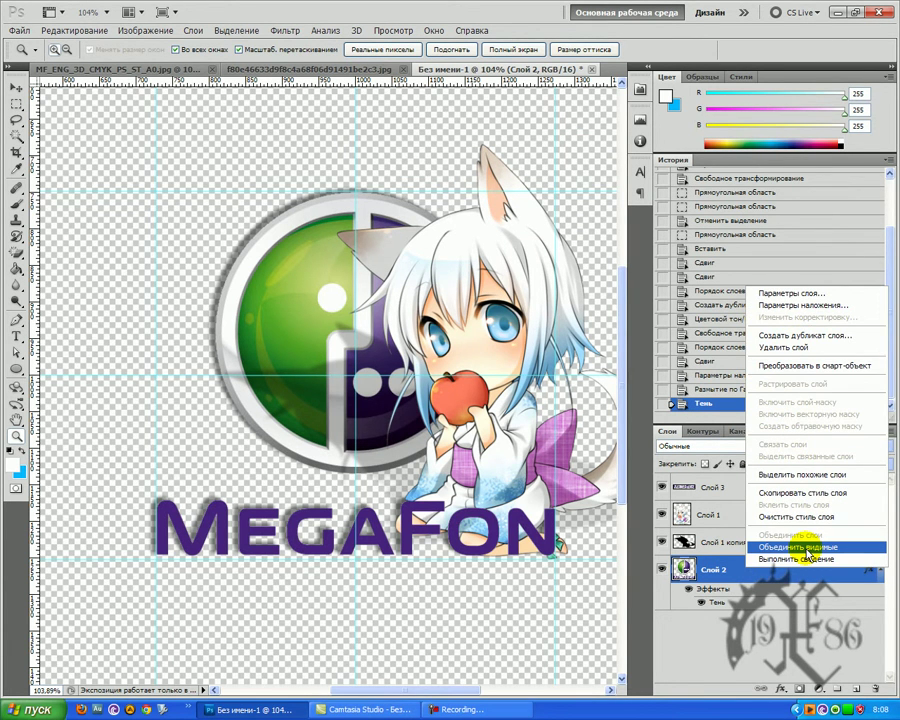
left_click(797, 493)
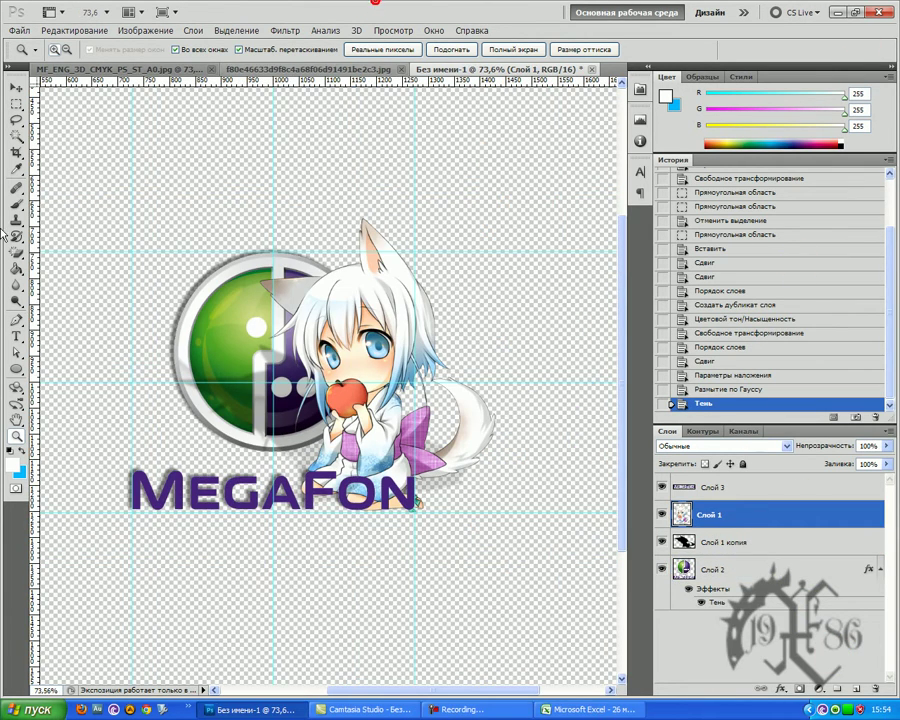
Start a Pen path on the iris of the character's narrower eye, from its lower tip up the left outline to the white highlight.
left_click(16, 322)
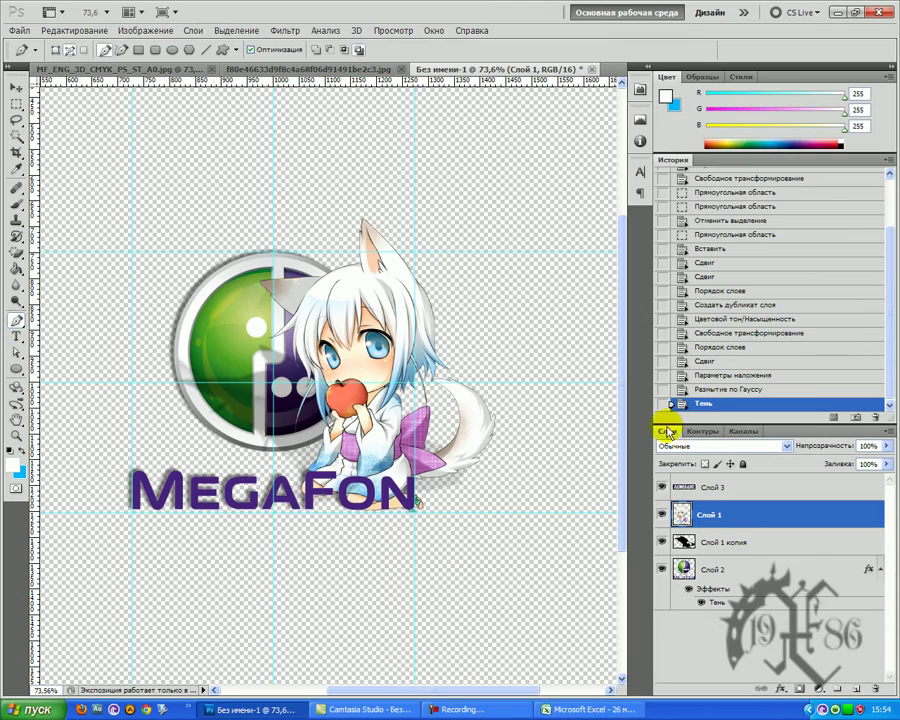
key("z")
left_click_drag(335, 357, 484, 318)
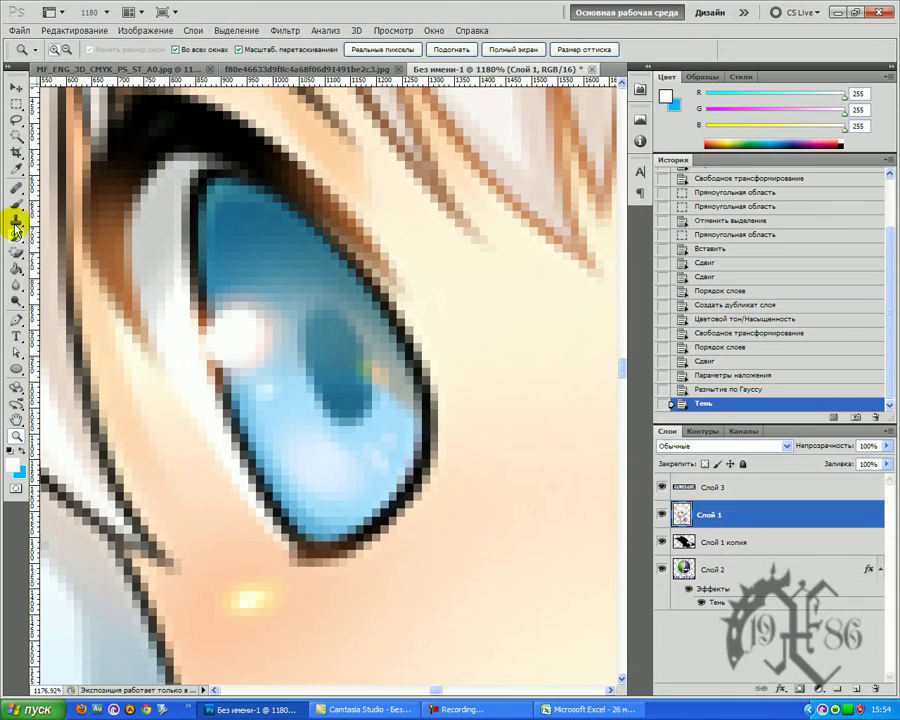
left_click(16, 322)
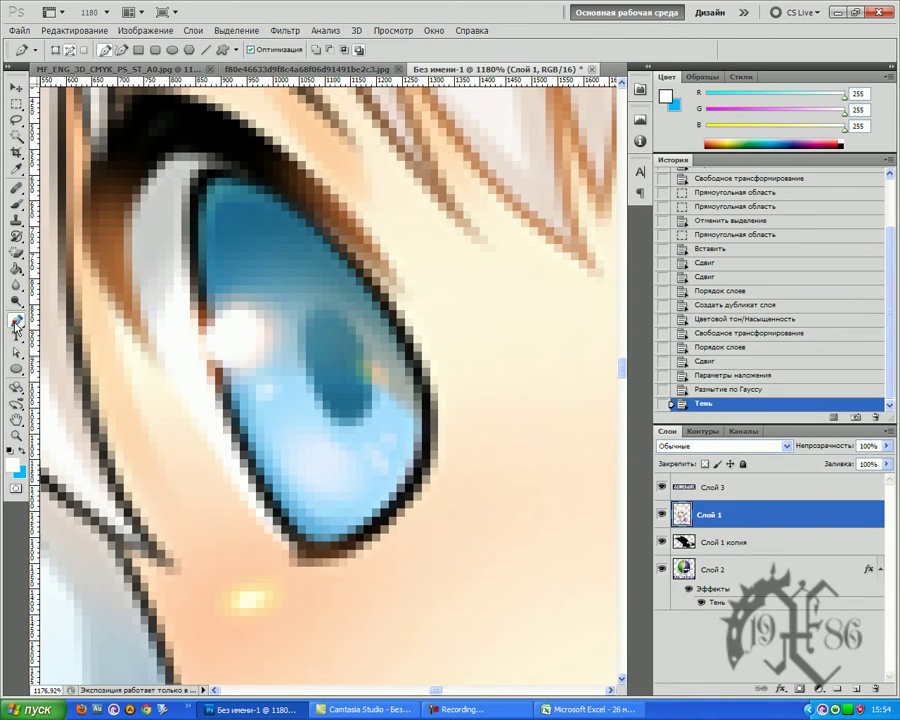
left_click(304, 549)
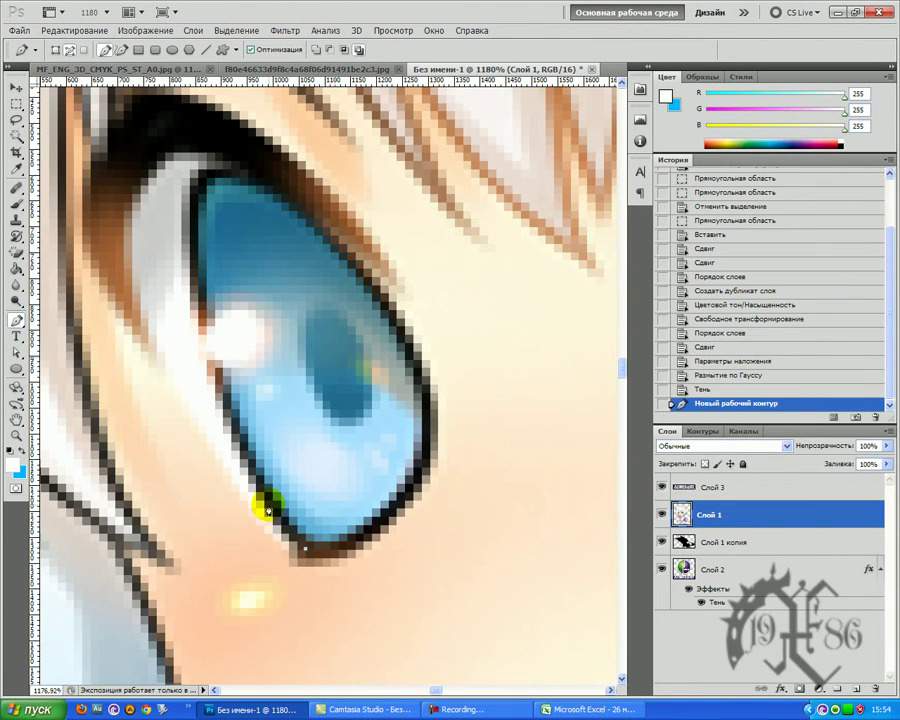
left_click(266, 499)
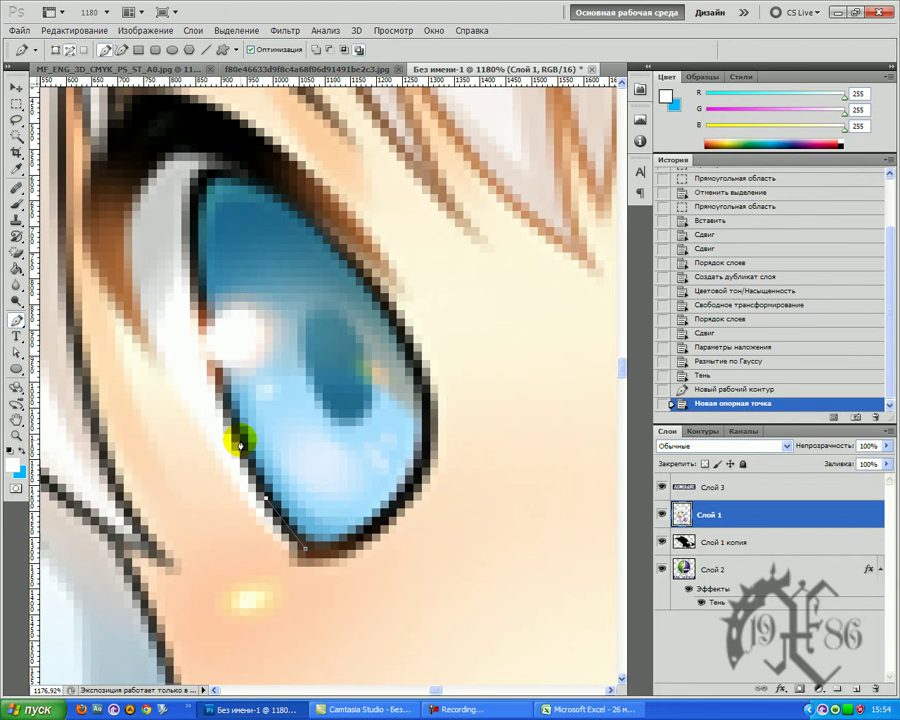
left_click(237, 442)
left_click(214, 371)
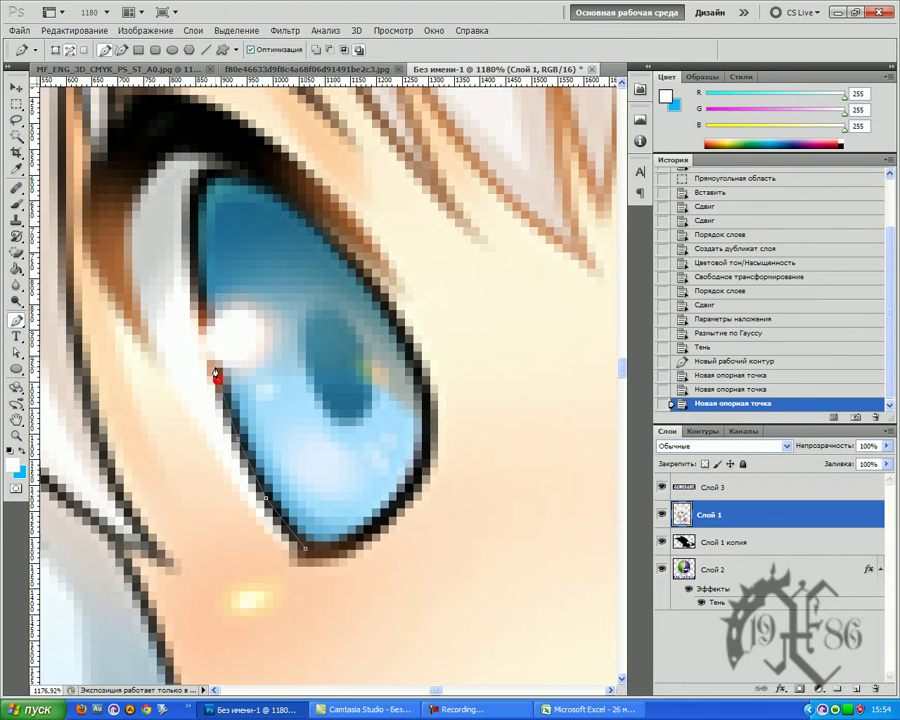
Temporarily invert the character layer's colours to place an anchor beside the white highlight, and continue the path up the iris's left edge.
key("ctrl+i")
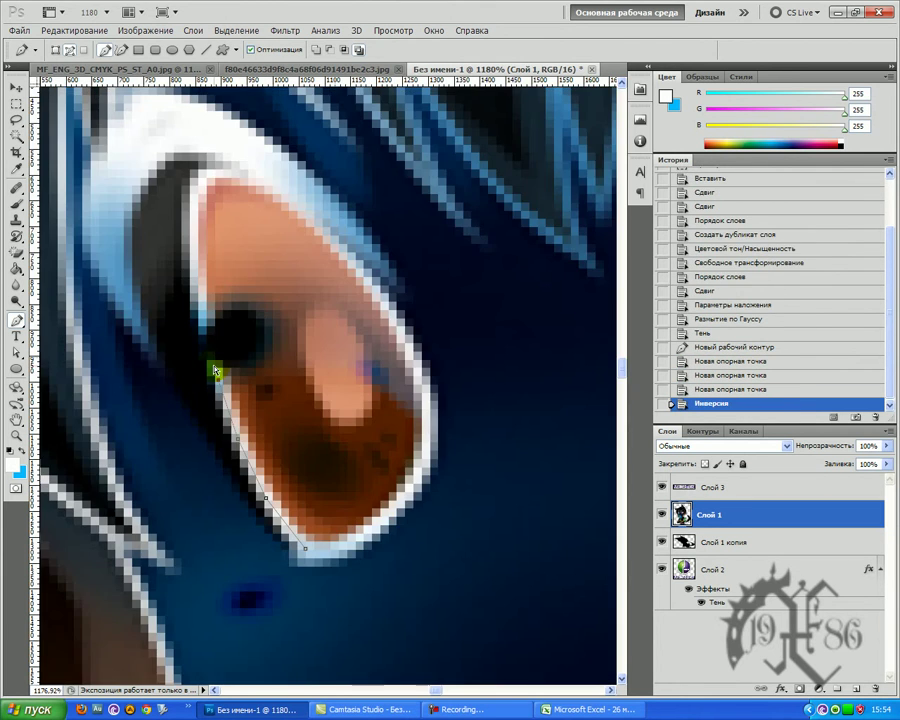
left_click(204, 343)
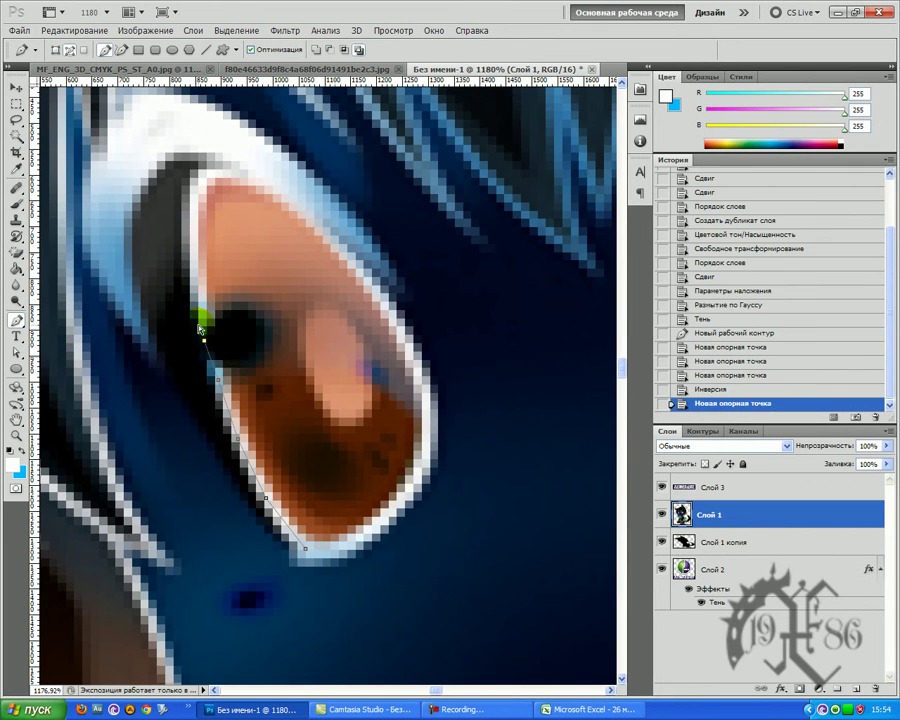
key("ctrl+i")
left_click(198, 297)
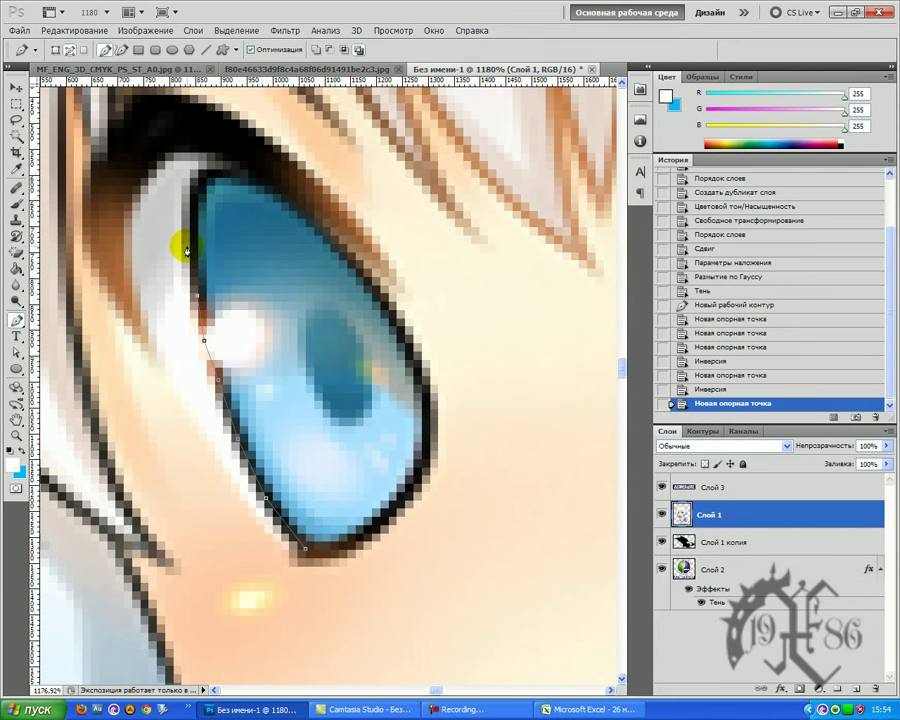
key("ctrl+z")
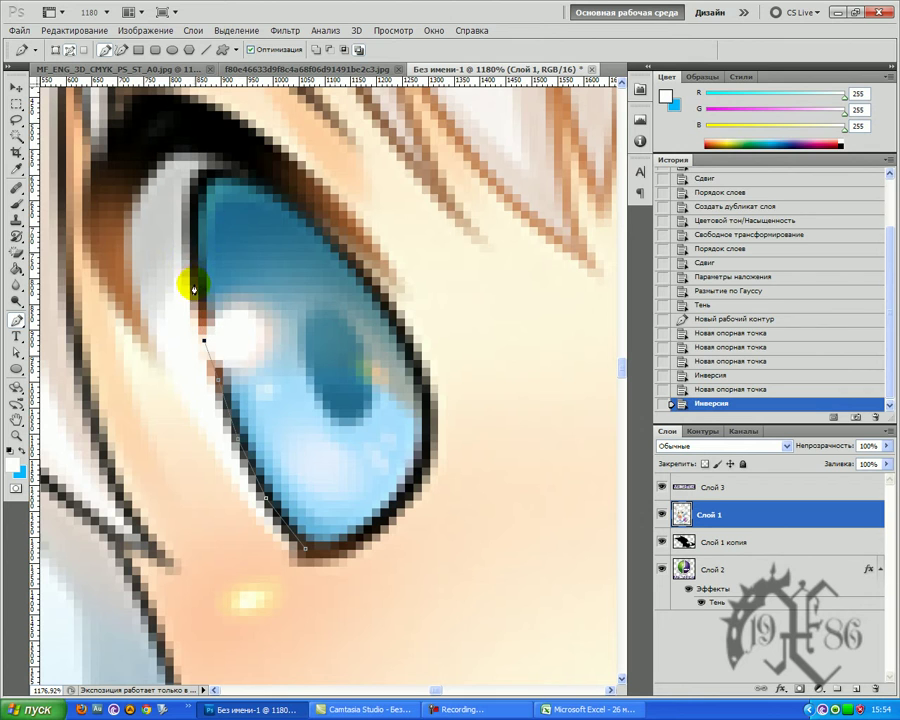
left_click(190, 293)
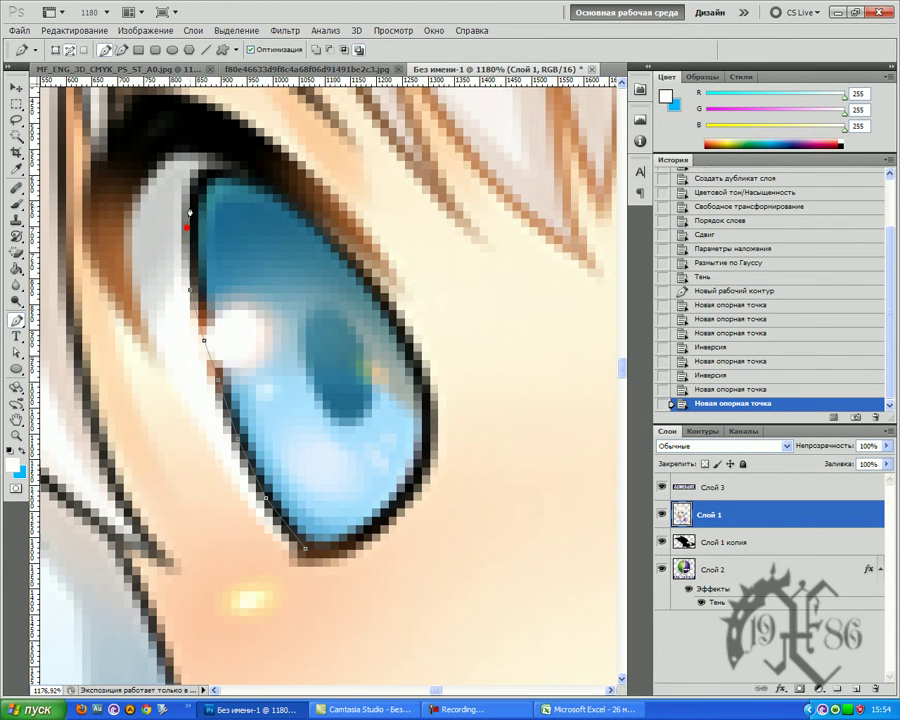
left_click(191, 188)
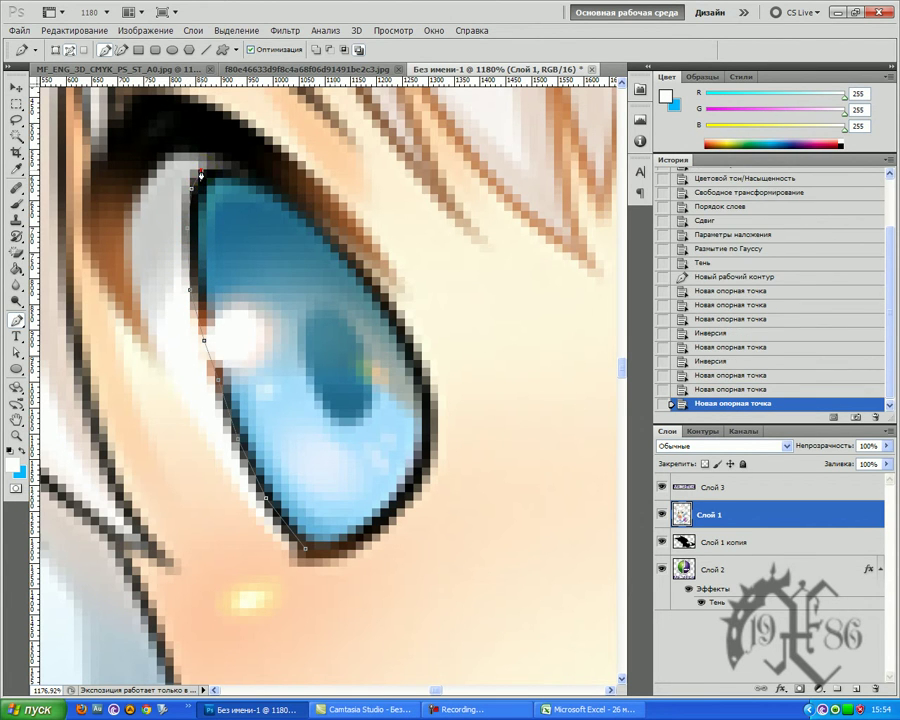
Continue the iris path around the top below the upper lid and down the upper part of the right outline.
left_click(201, 171)
left_click(232, 168)
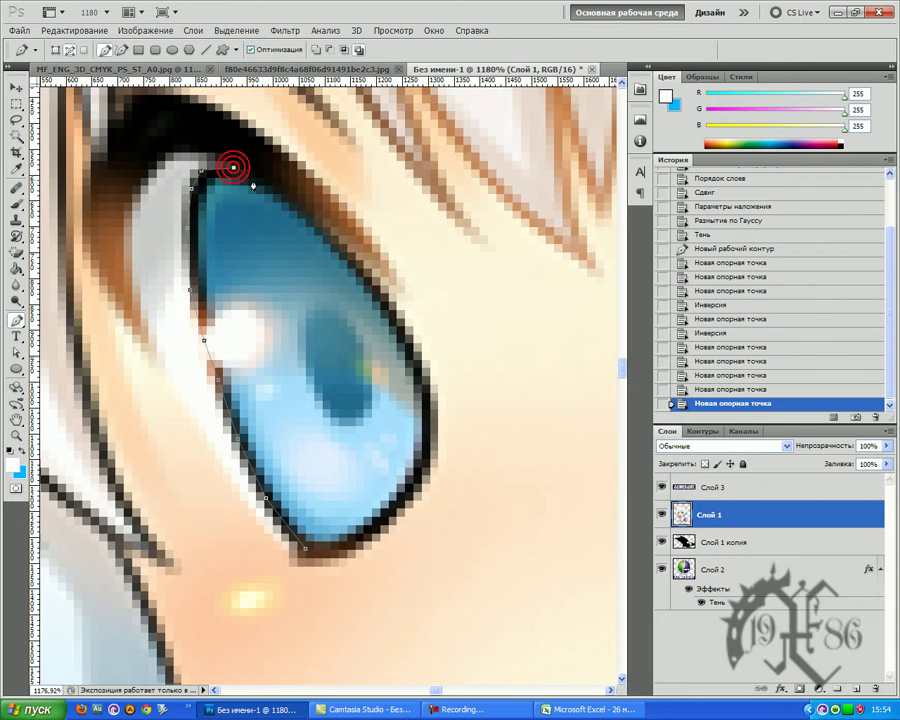
left_click(260, 181)
left_click(366, 273)
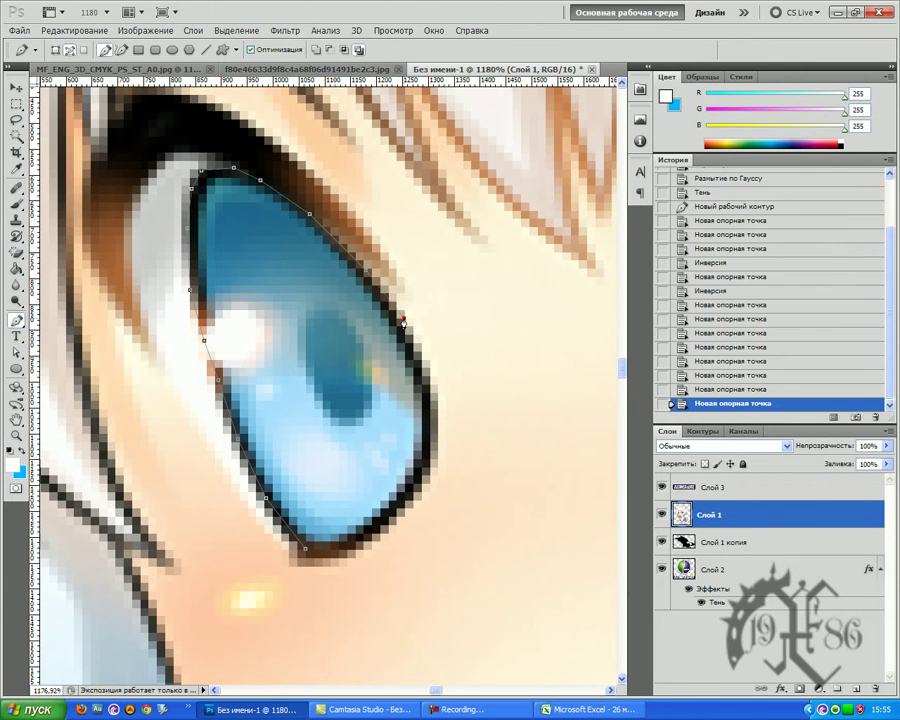
left_click(404, 322)
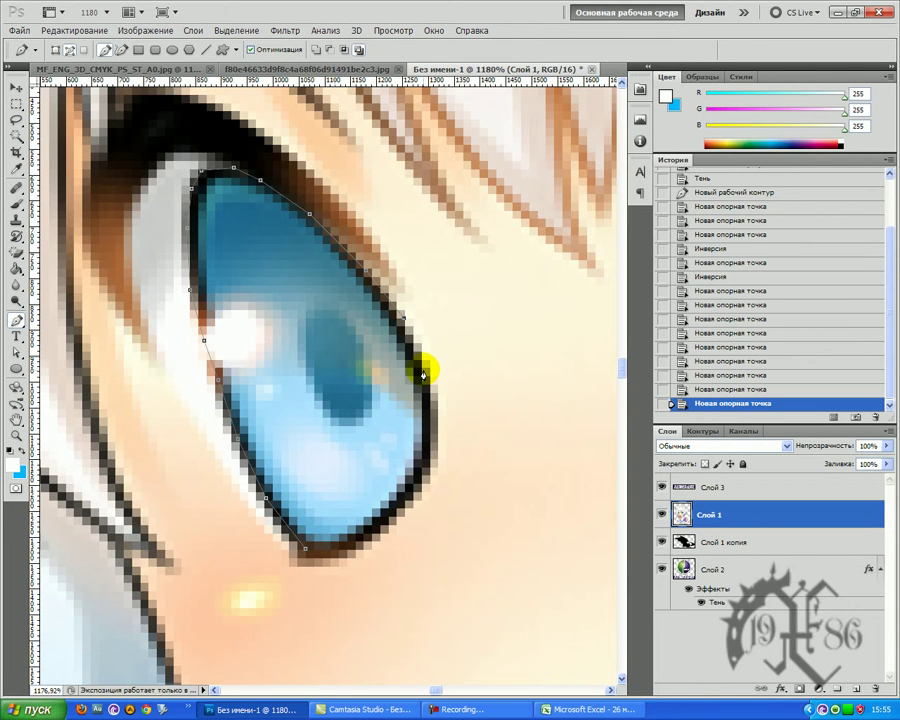
left_click(423, 373)
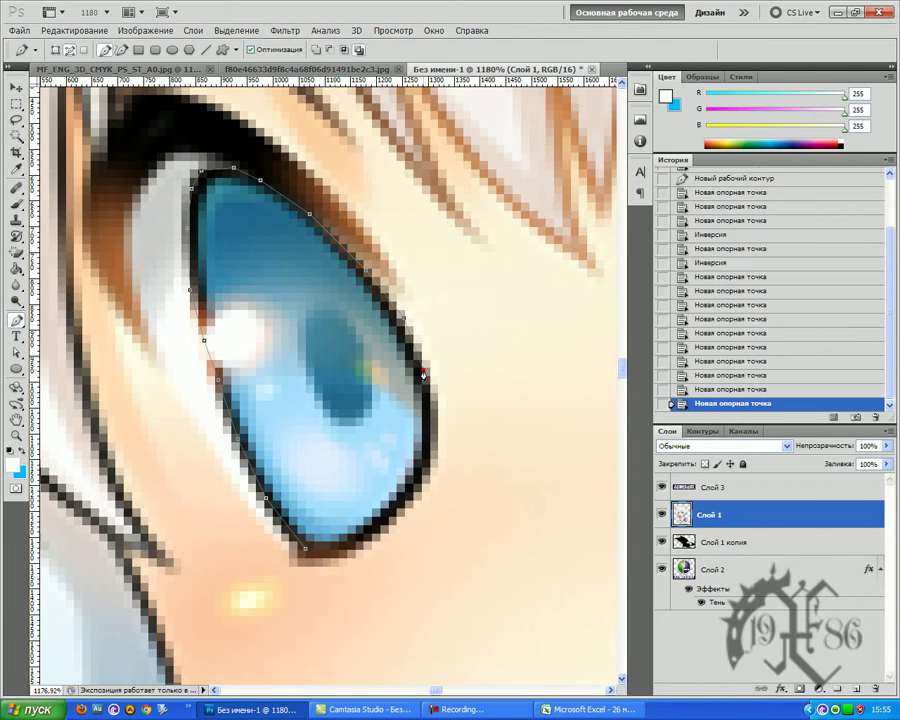
Trace the lower right outline of the iris and close the path at its starting point.
left_click(434, 434)
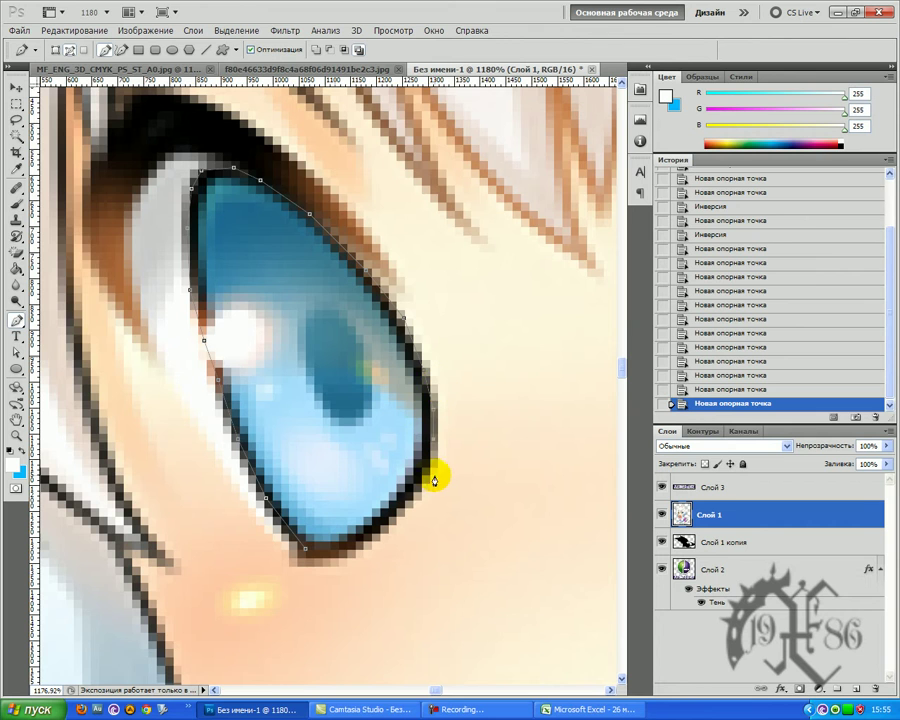
left_click(427, 471)
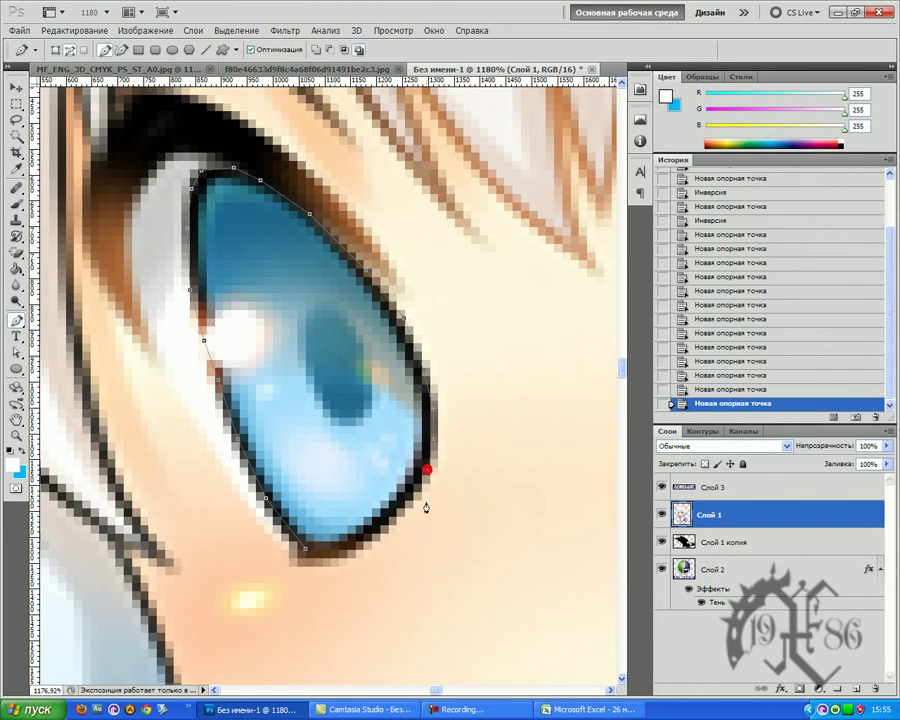
left_click(407, 498)
left_click(361, 545)
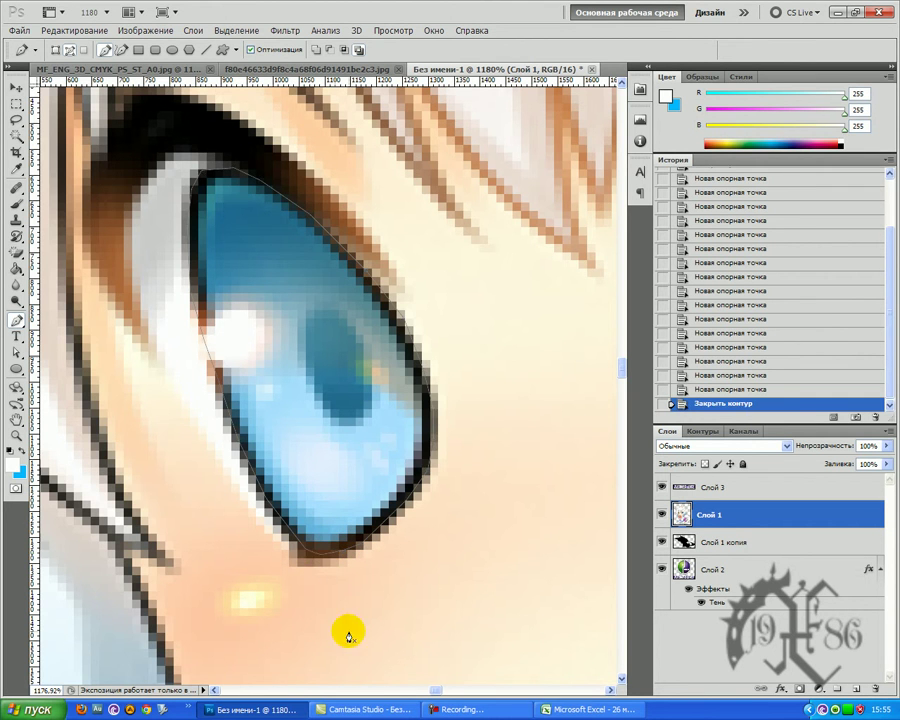
Start a new Pen path component on the wider eye's iris, from its lower-left edge up the left outline to the white highlight.
left_click_drag(437, 690, 450, 689)
scroll(446, 625, "up", 5)
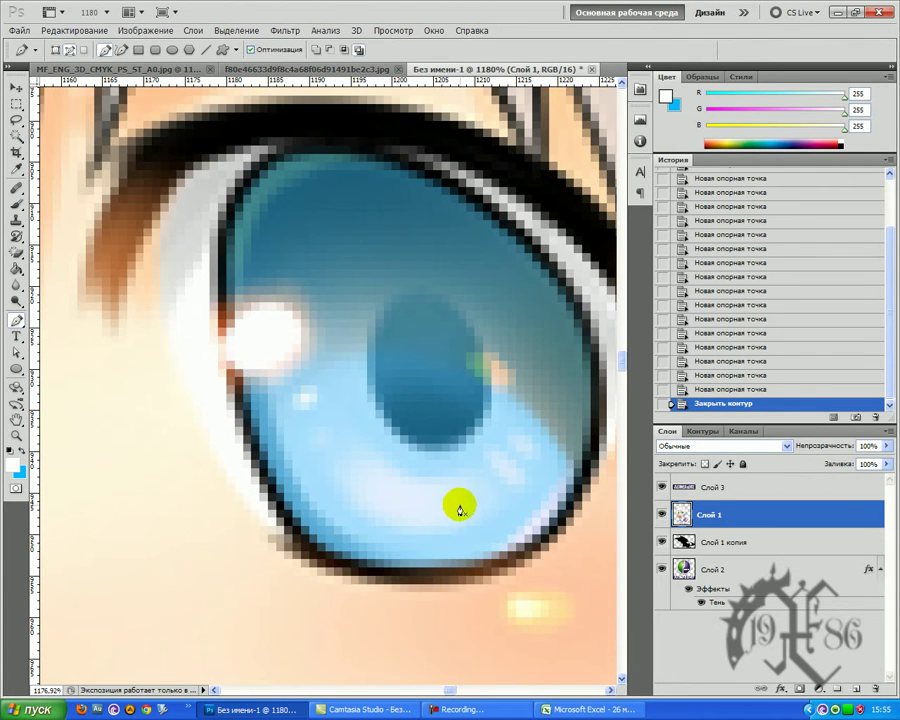
left_click(340, 565)
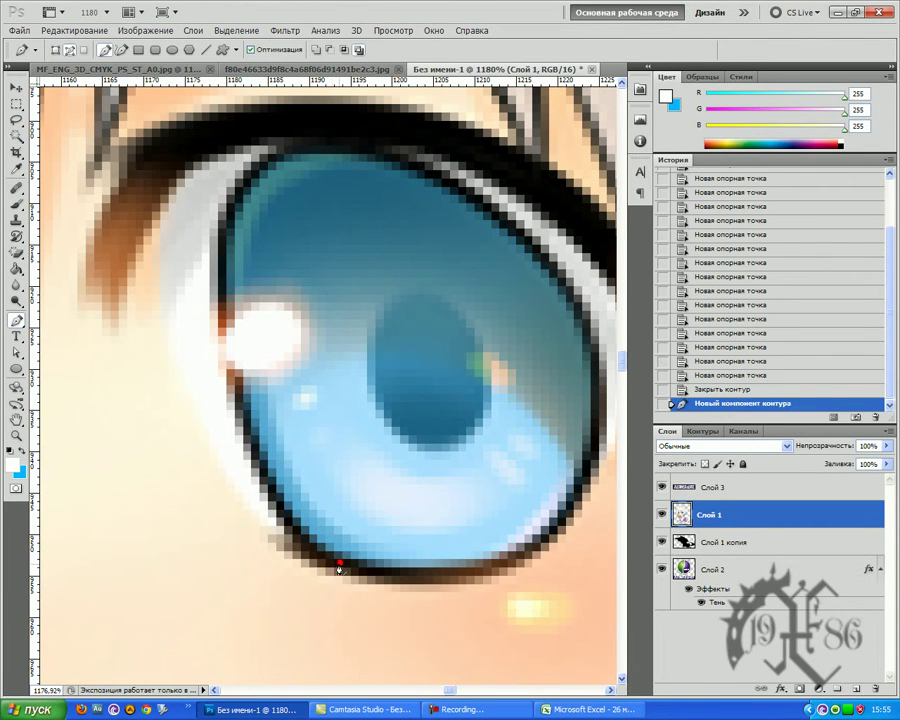
left_click(300, 543)
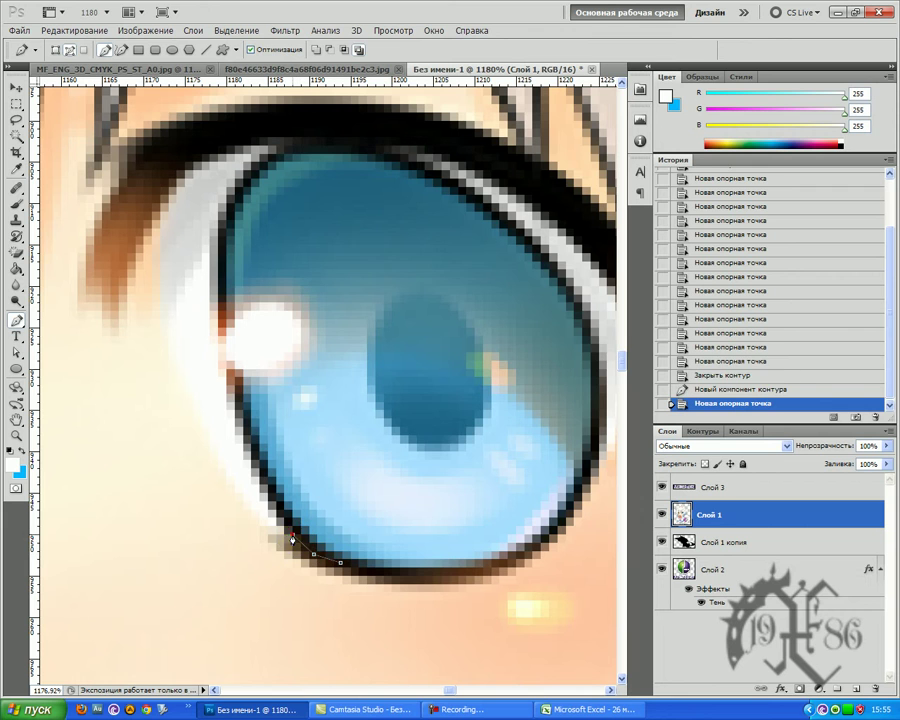
left_click(272, 512)
left_click(256, 470)
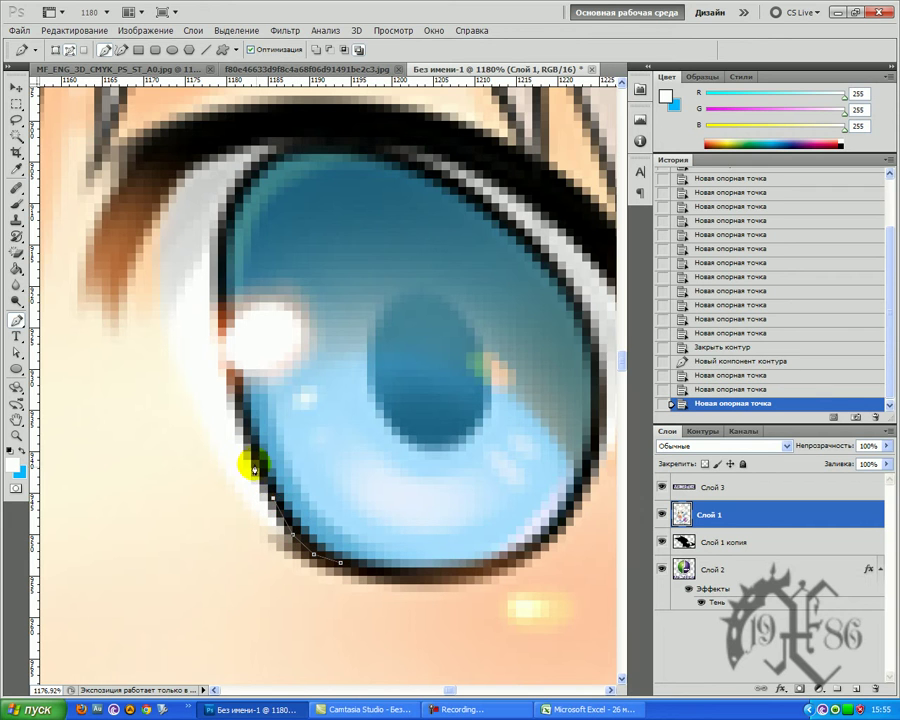
left_click(238, 432)
left_click(229, 388)
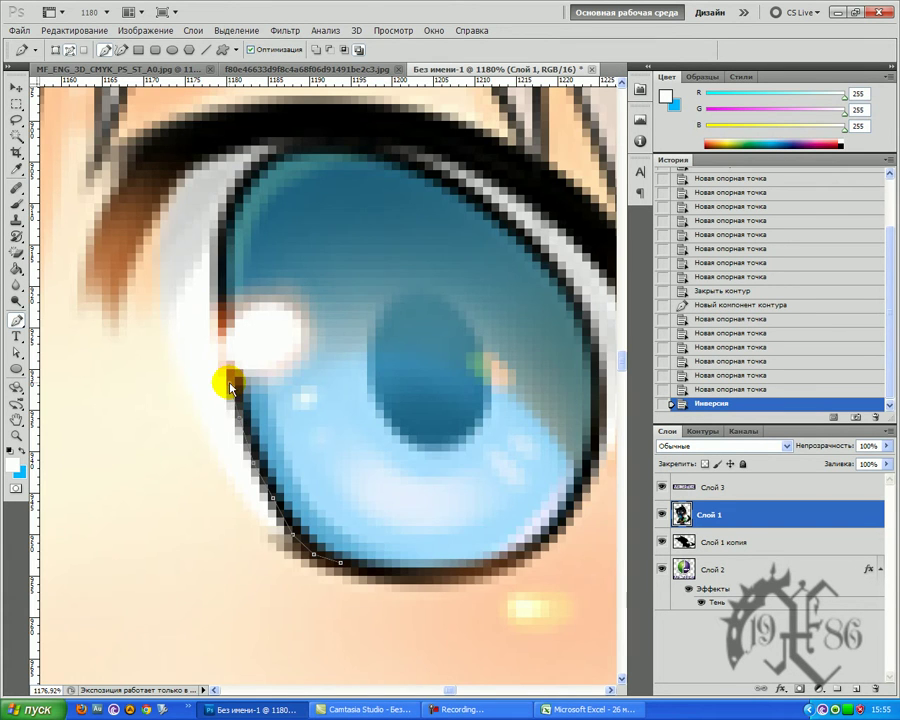
Temporarily invert the character layer's colours to place an anchor beside the wider eye's highlight, and continue the path up the iris's left edge.
key("ctrl+i")
left_click(221, 356)
key("ctrl+i")
left_click(218, 300)
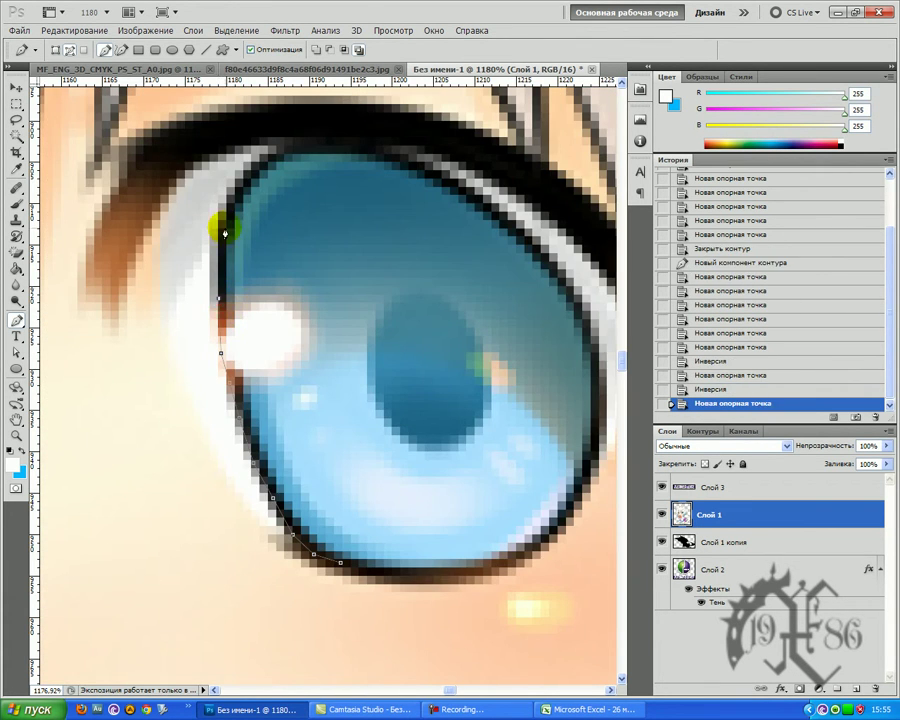
left_click(221, 220)
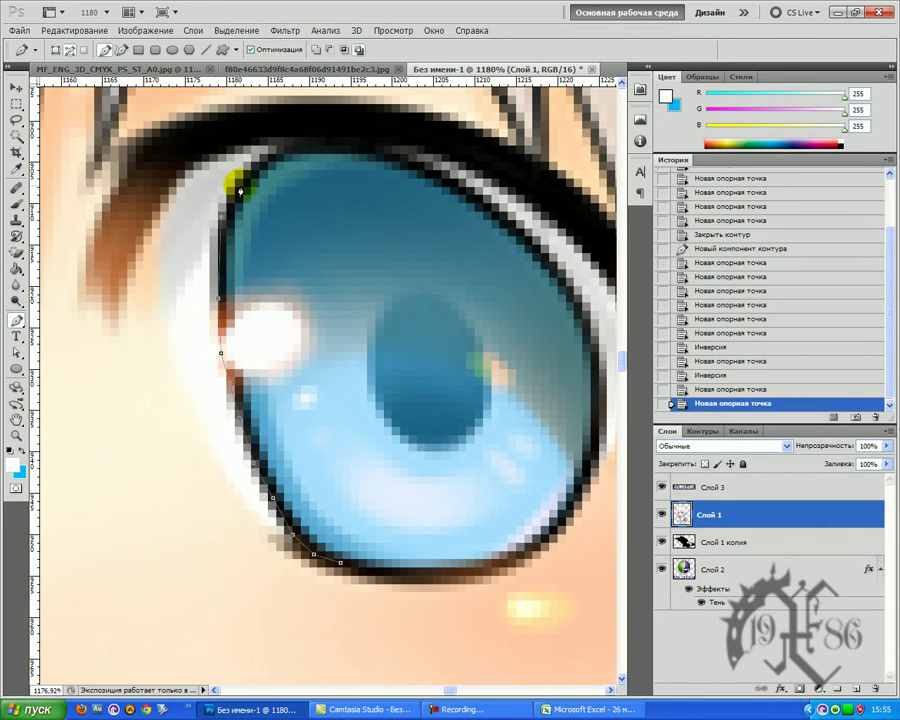
left_click(240, 188)
left_click(266, 157)
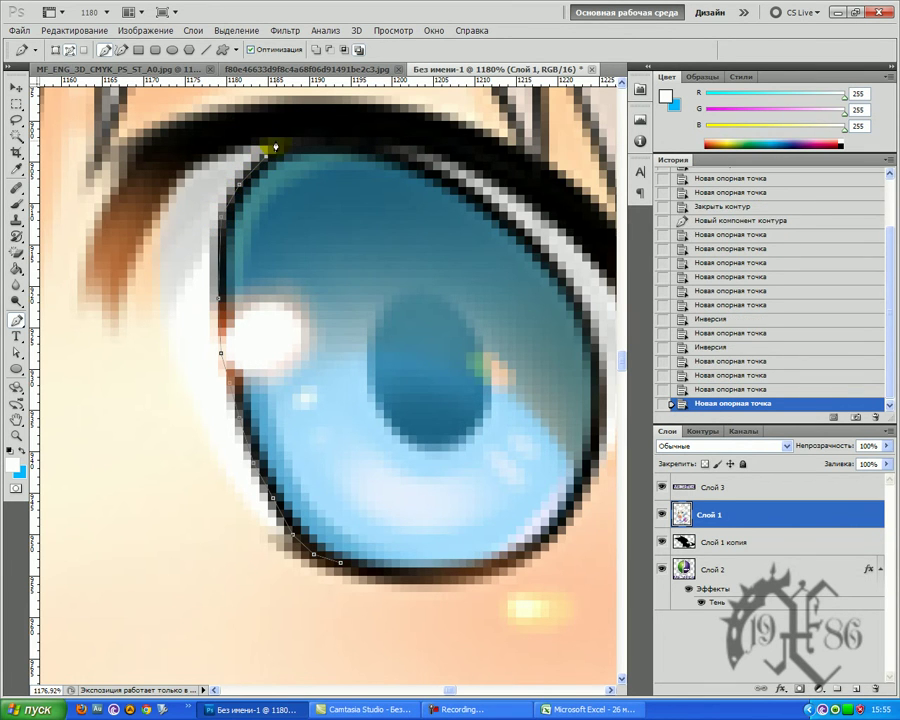
Continue the wider eye's iris path around the top below the upper lid and down the upper part of the right outline.
left_click(285, 141)
left_click(305, 136)
left_click(347, 134)
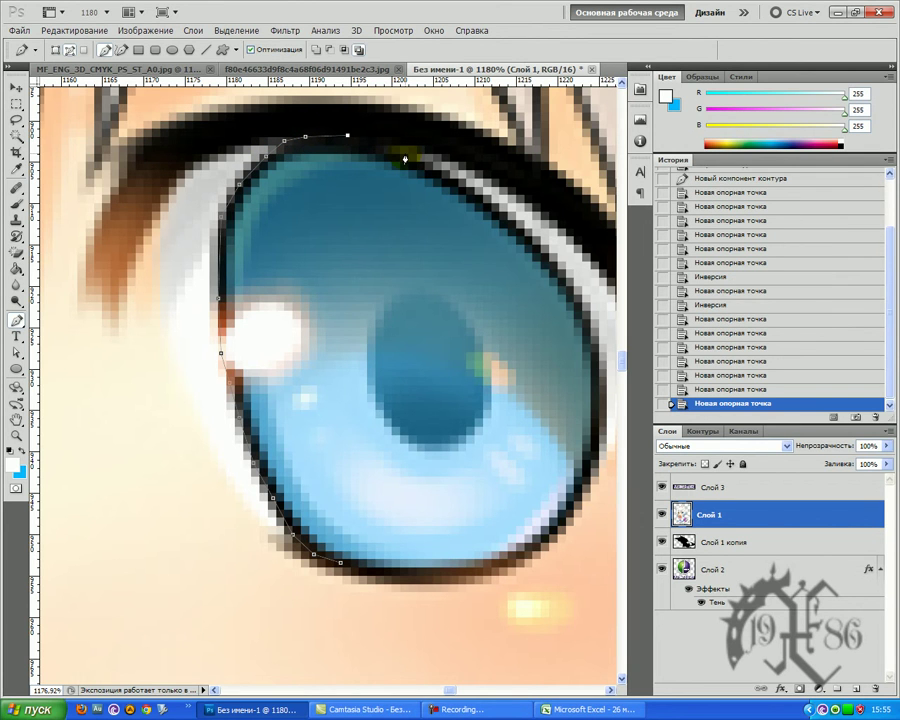
left_click(405, 155)
left_click(470, 190)
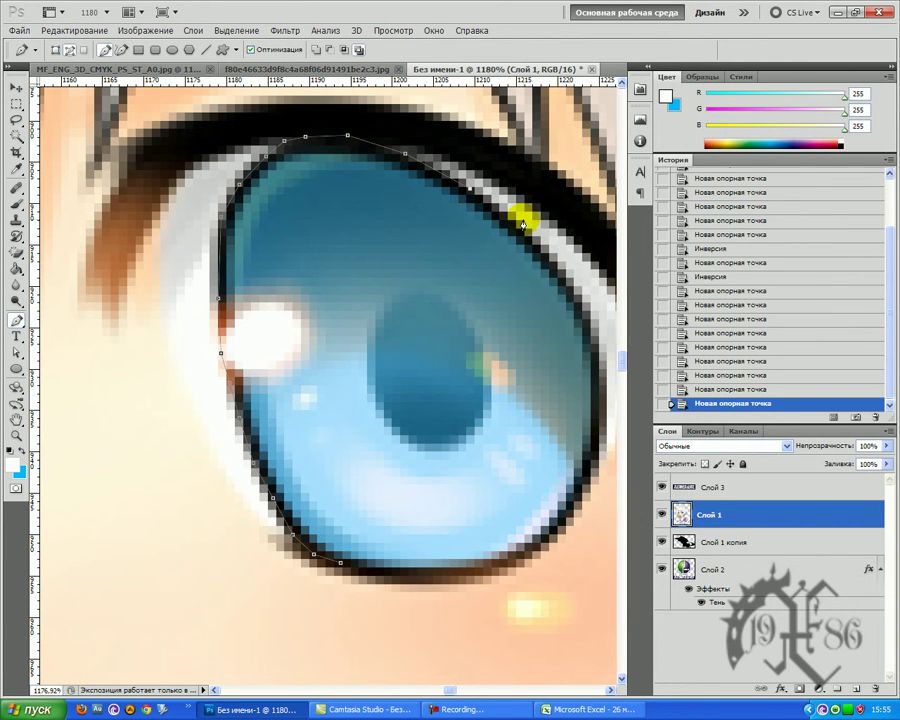
left_click(527, 231)
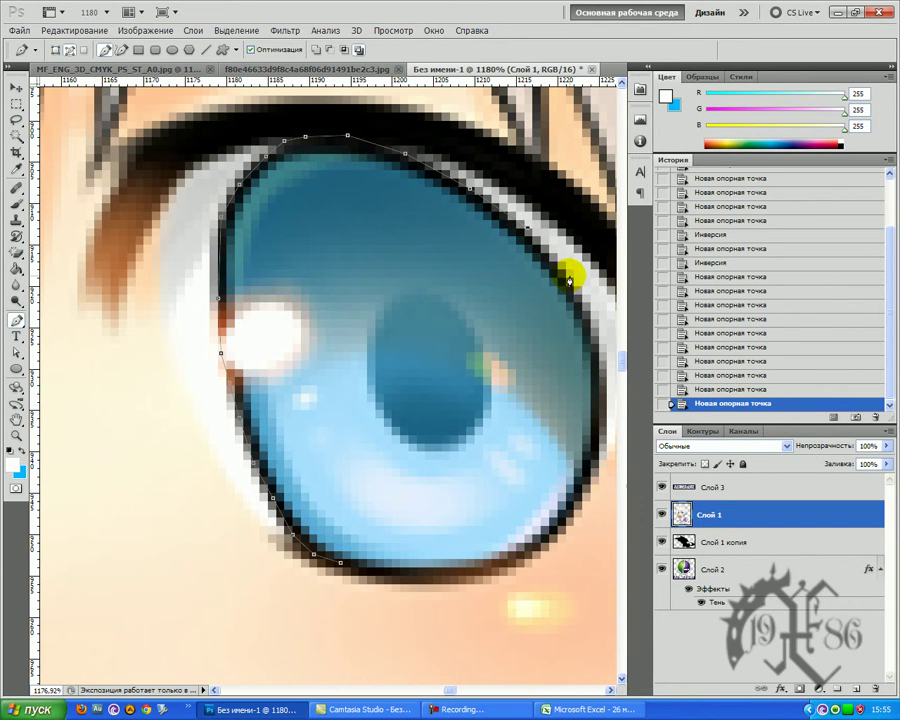
Trace the wider iris's lower right side and bottom edge, and close the path at its starting point.
left_click(597, 322)
left_click(604, 381)
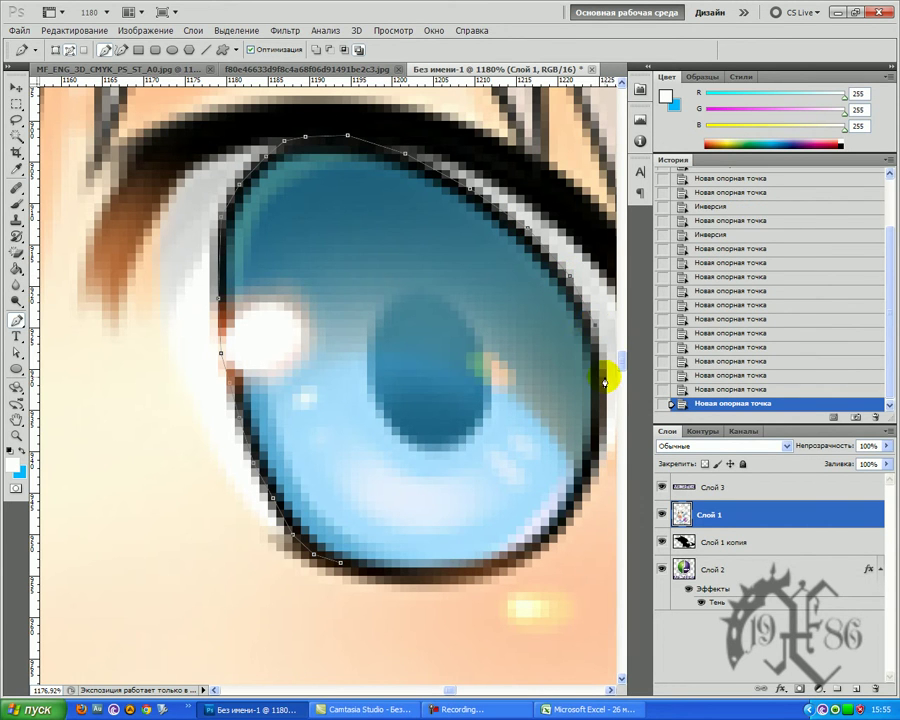
left_click(604, 437)
left_click(592, 490)
left_click(588, 481)
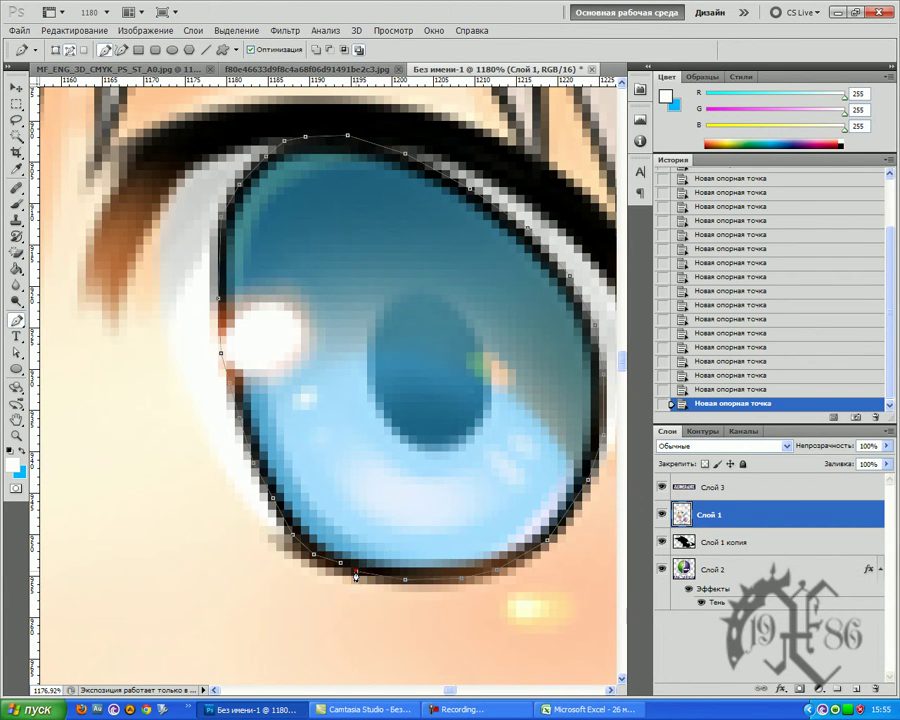
left_click(355, 570)
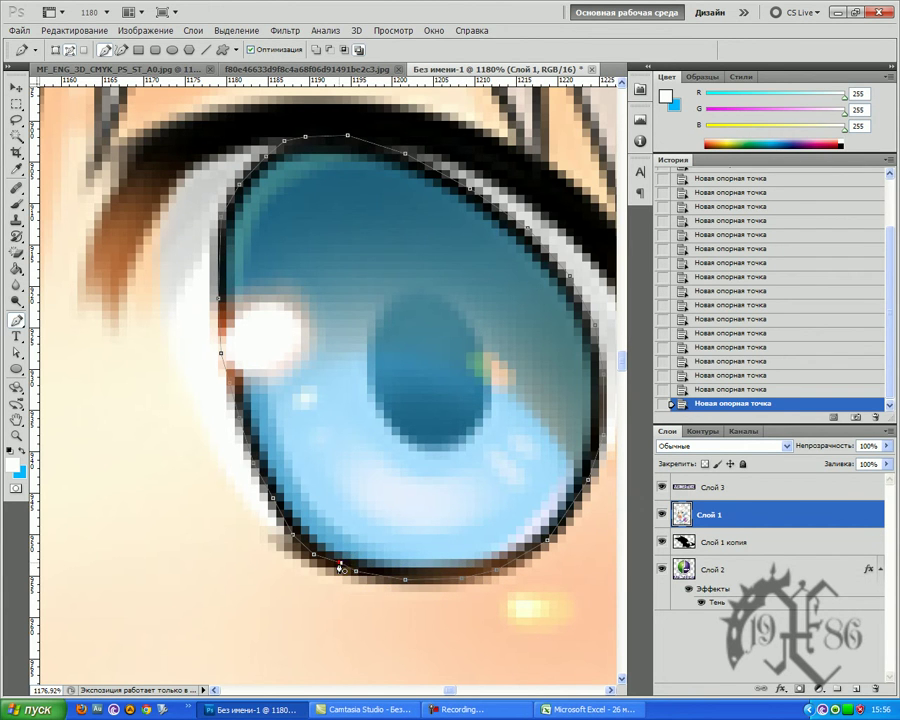
Convert the work path around both irises into a selection.
left_click(711, 432)
right_click(692, 456)
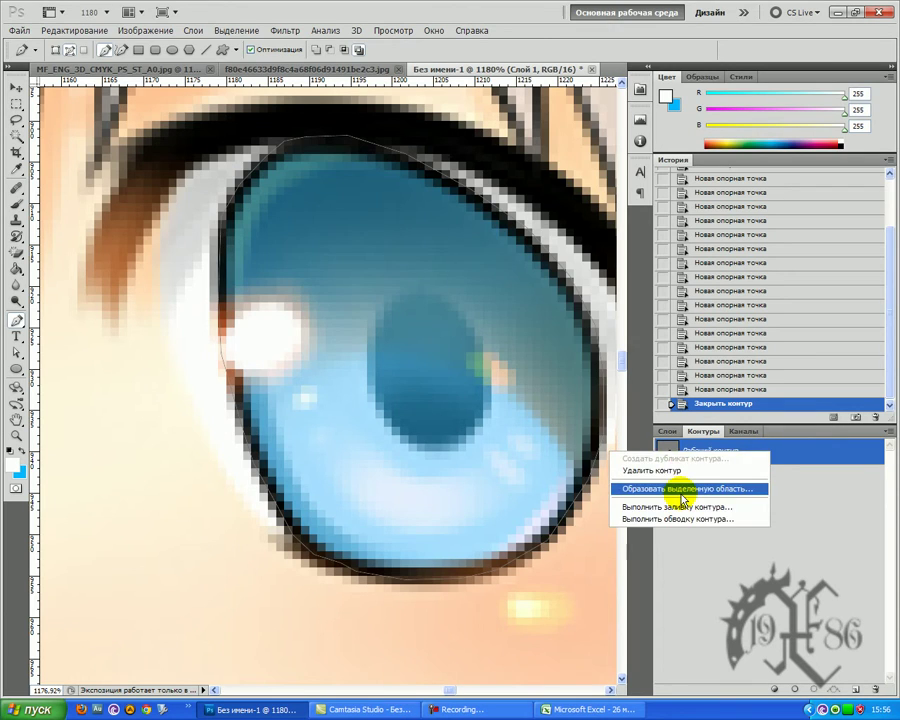
left_click(682, 490)
left_click(532, 207)
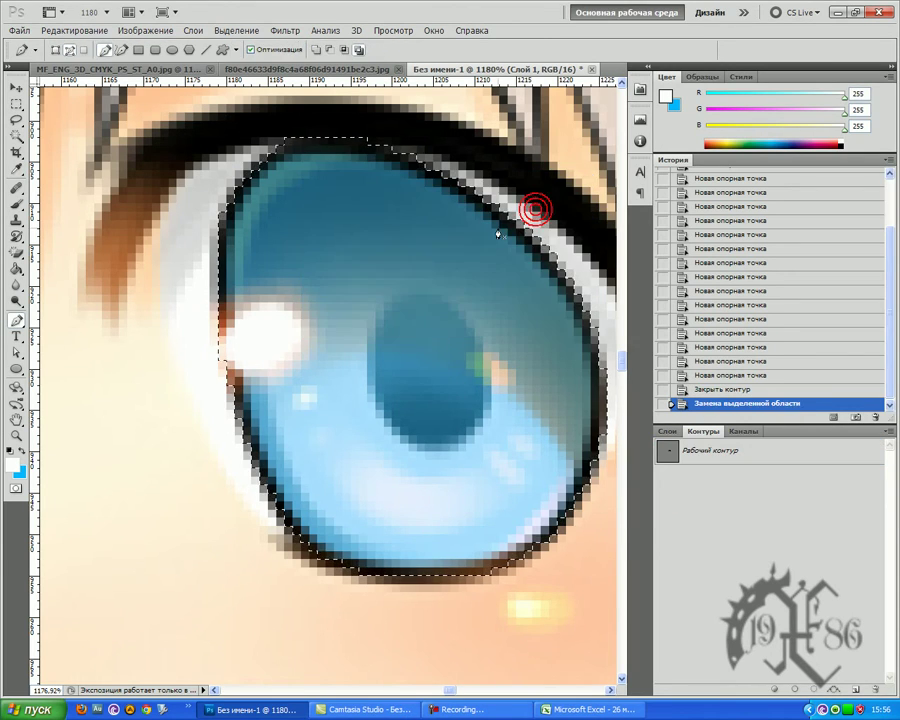
Copy the selected irises from the character layer and paste them onto a new layer.
key("z")
left_click_drag(290, 318, 197, 400)
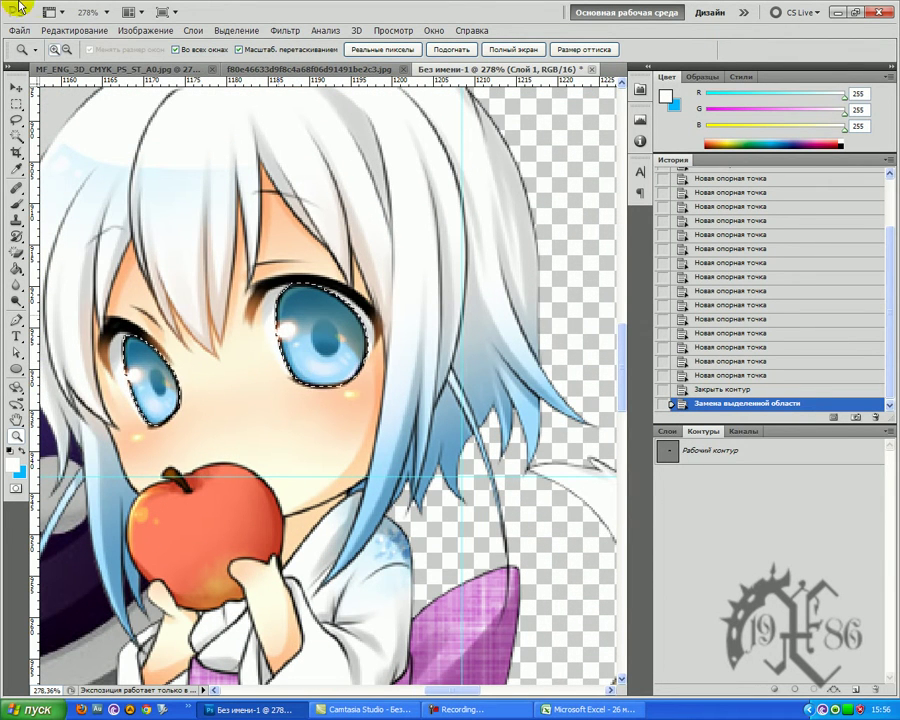
left_click(92, 30)
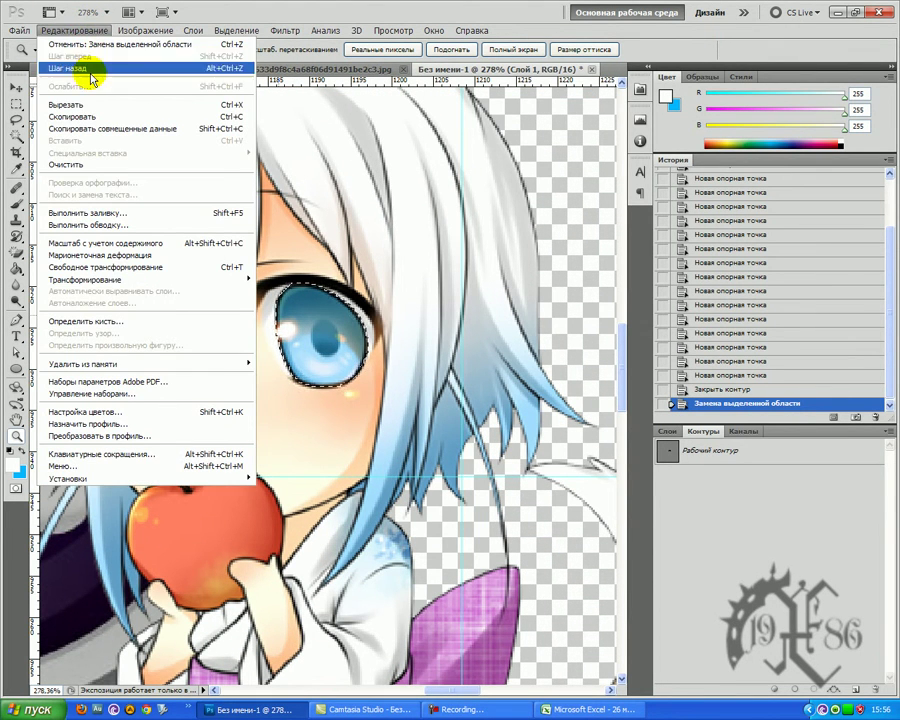
left_click(86, 116)
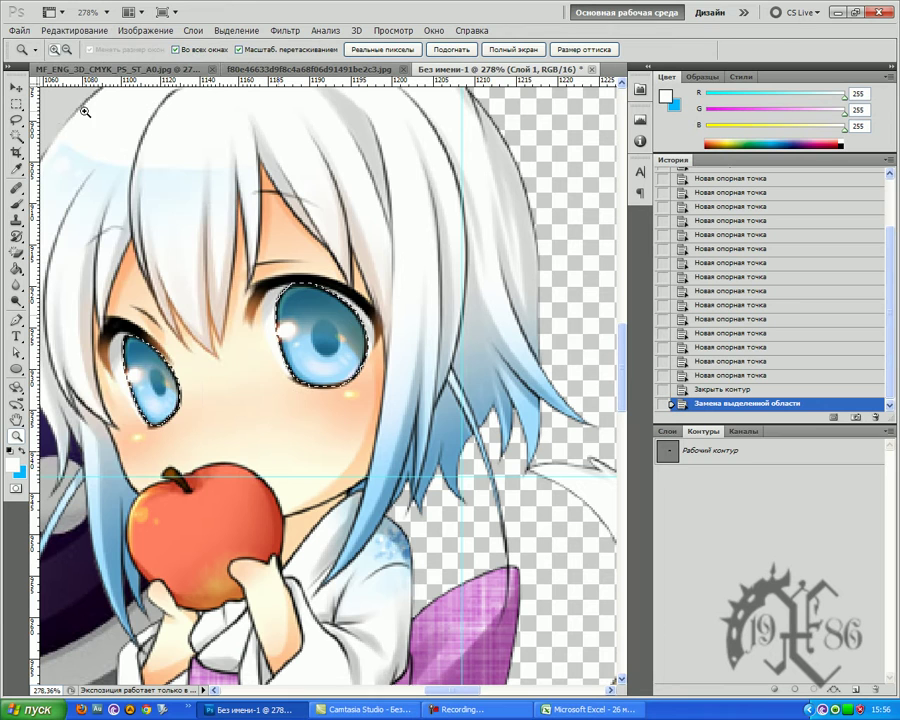
left_click(56, 30)
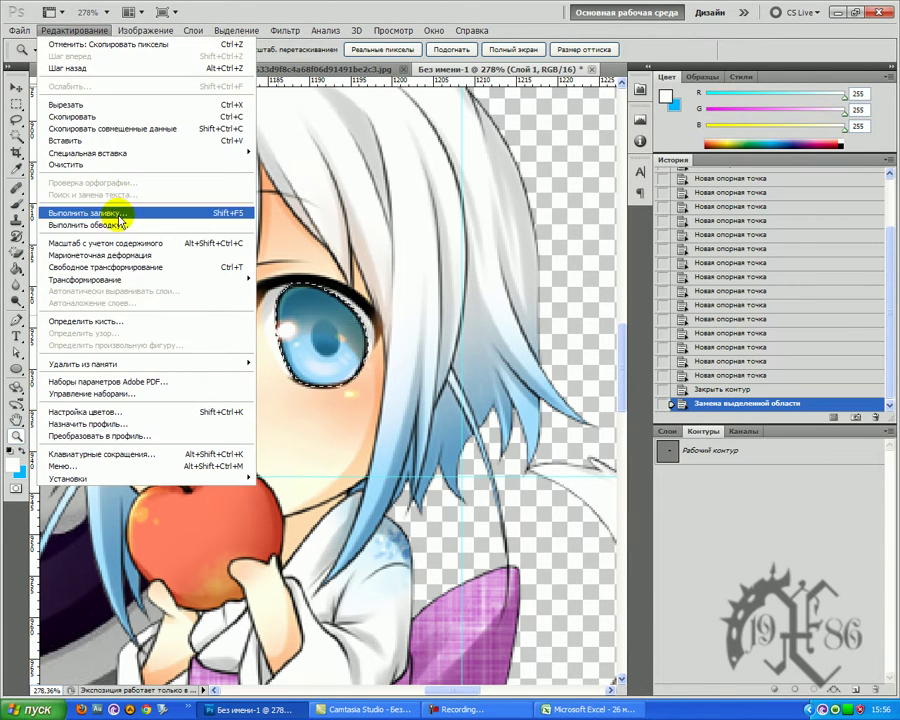
left_click(96, 141)
left_click(667, 433)
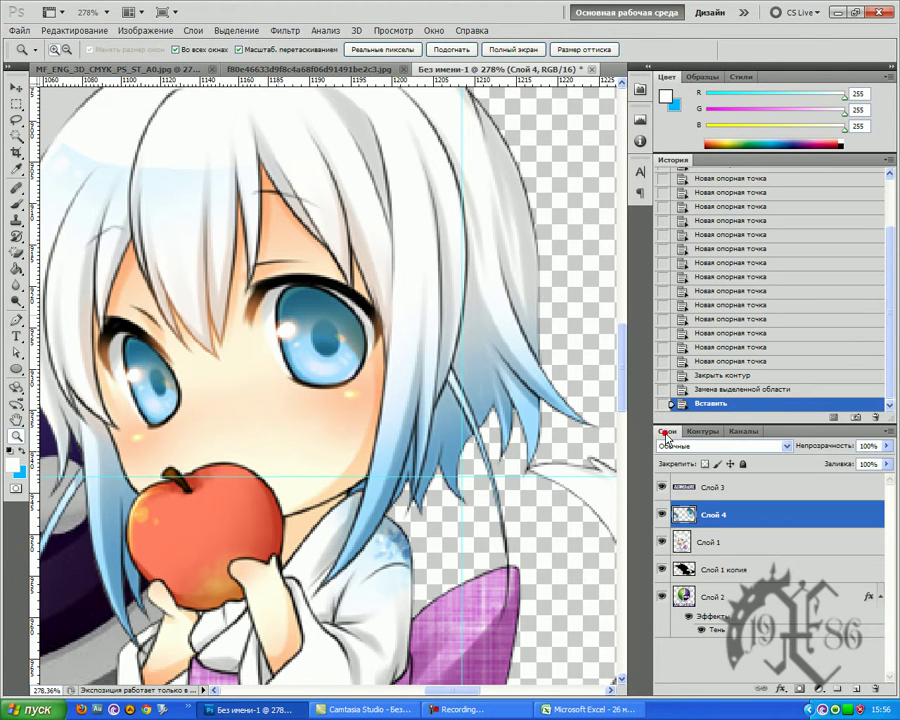
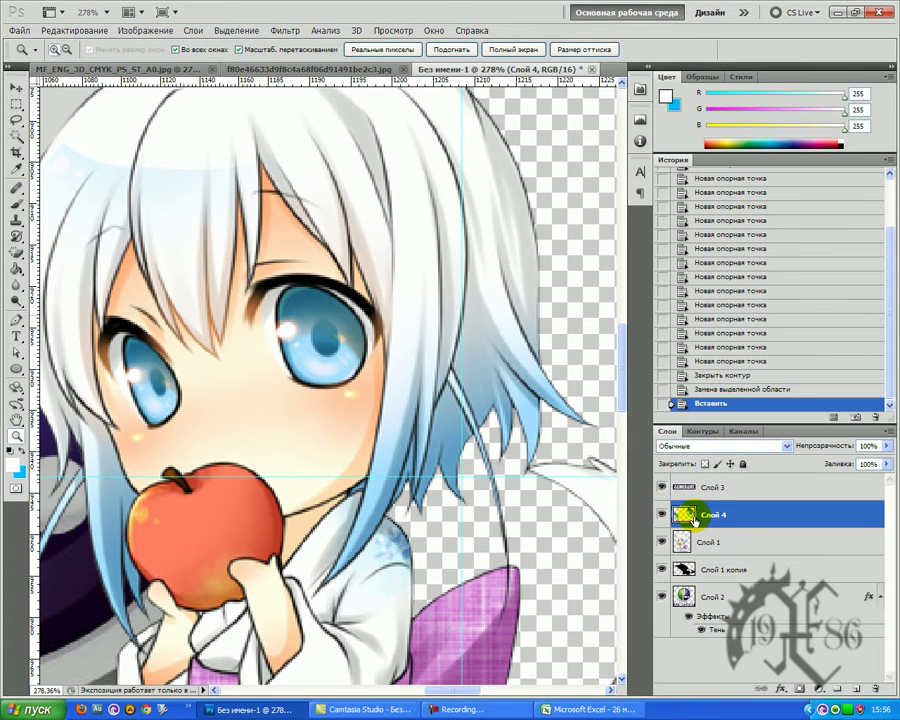
Recolour the pasted irises green with a Hue/Saturation adjustment, setting the hue to -76.
left_click(152, 30)
mouse_move(177, 62)
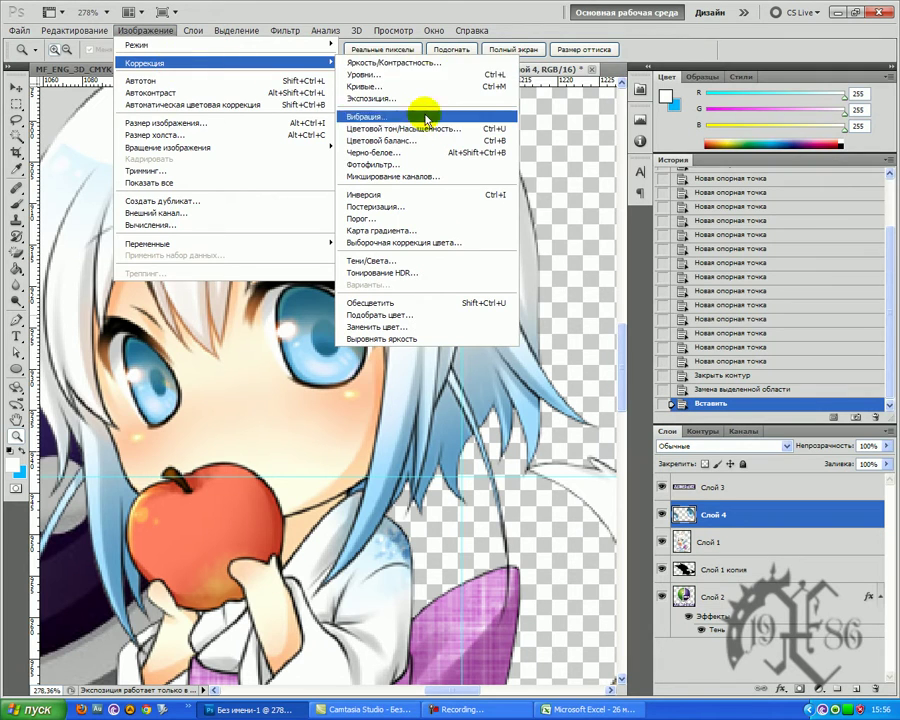
left_click(418, 135)
left_click(676, 147)
key("BackSpace")
type("-")
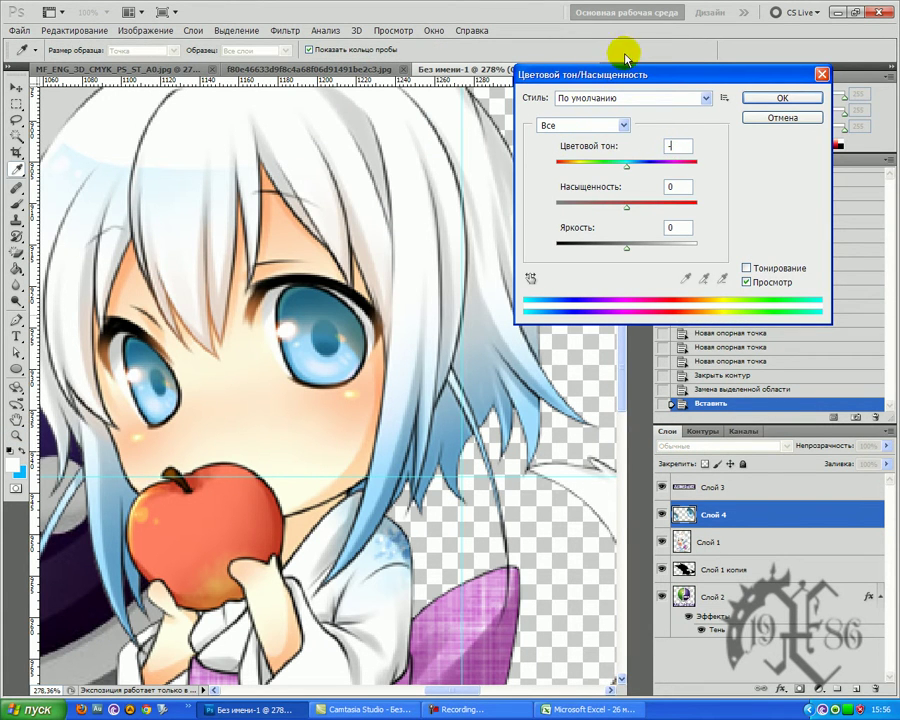
type("76")
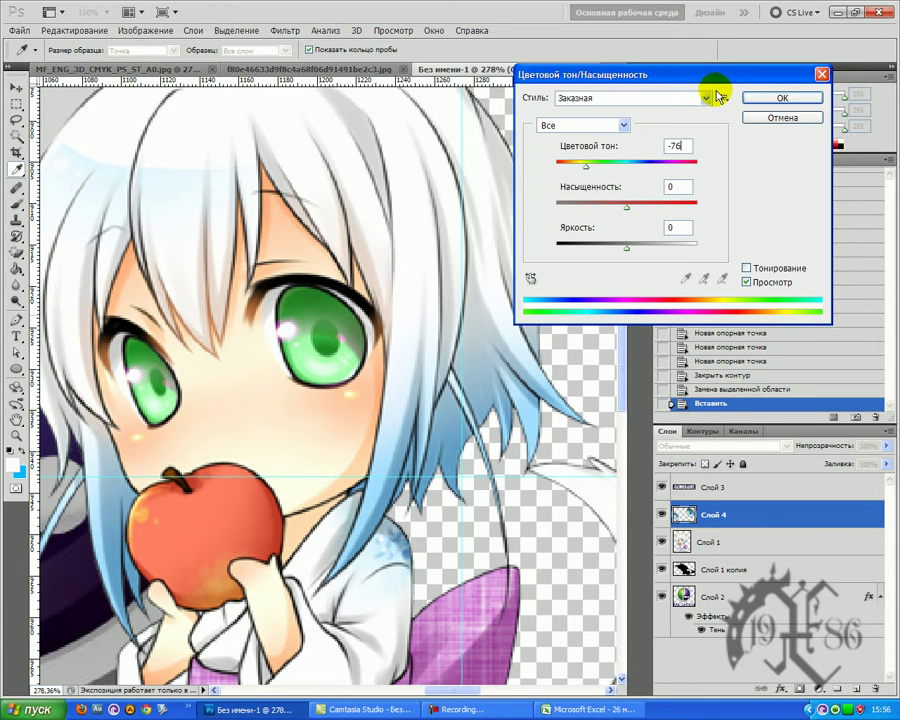
left_click(770, 101)
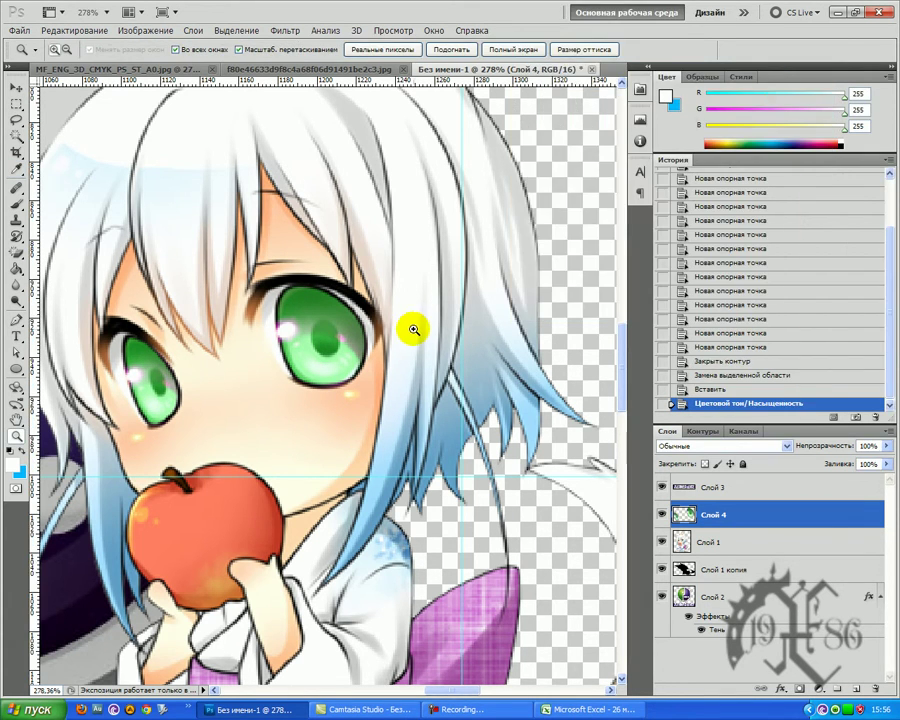
left_click_drag(334, 329, 253, 404)
left_click_drag(193, 350, 208, 376)
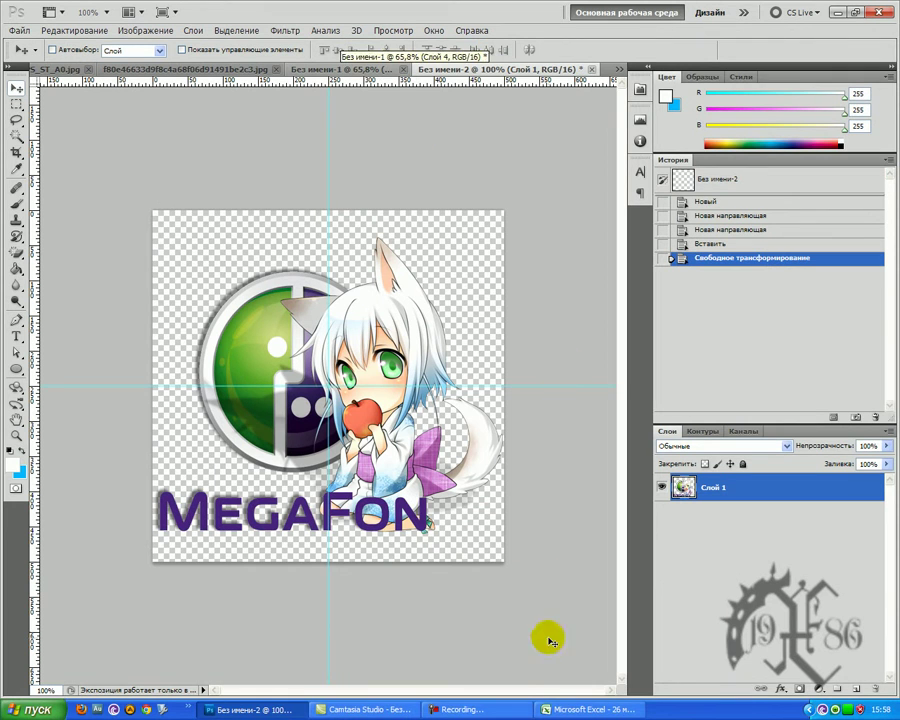
left_click(503, 716)
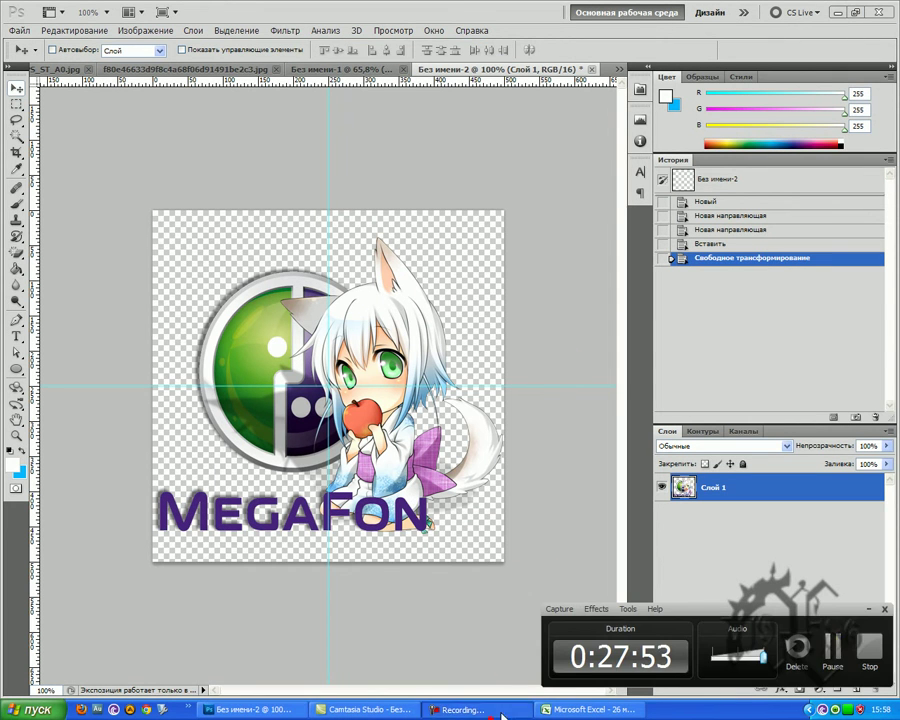
left_click(838, 660)
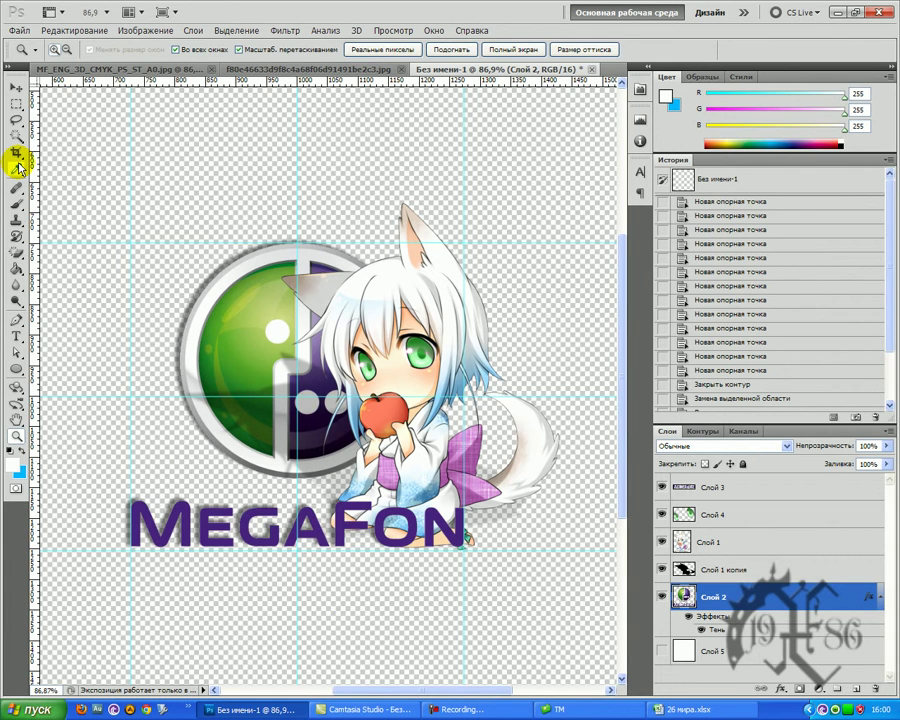
Delete the MegaFon wordmark area from the logo layer Слой 2 with a rectangular selection, and deselect.
left_click(16, 105)
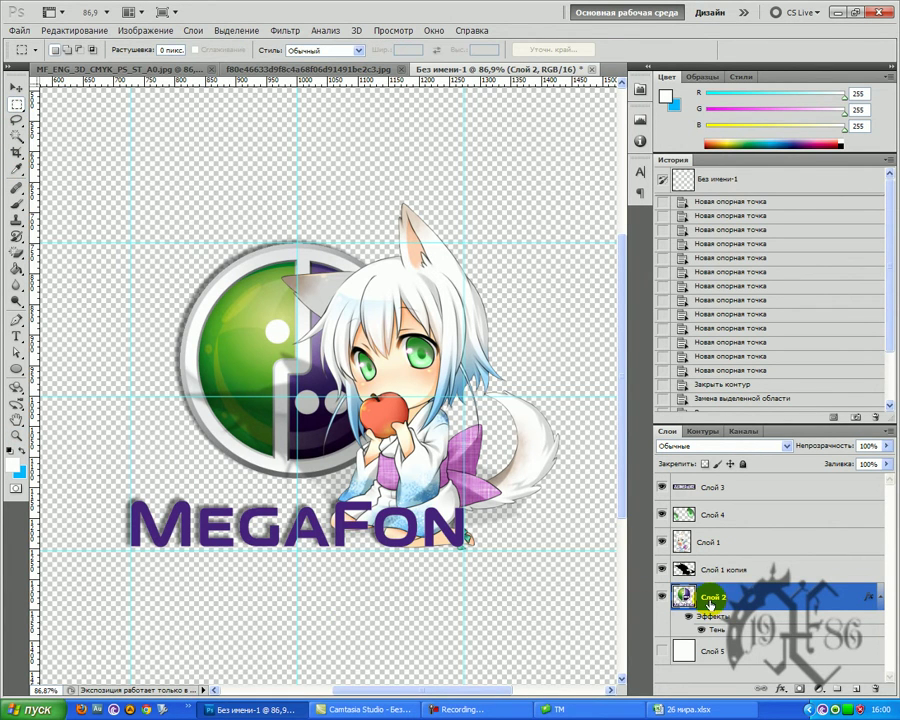
left_click_drag(112, 487, 520, 580)
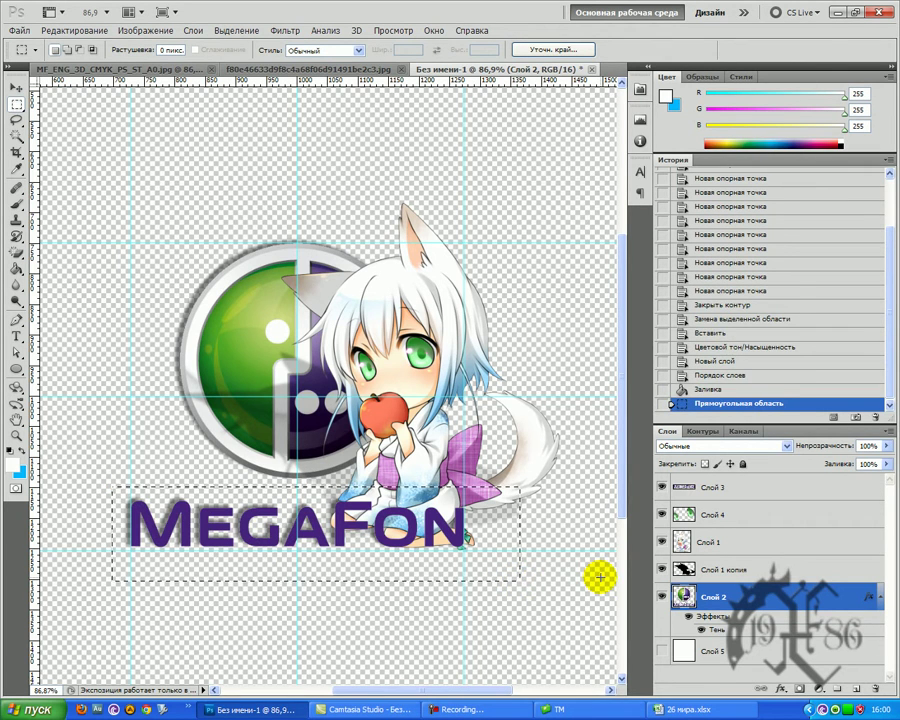
key("Delete")
key("ctrl+d")
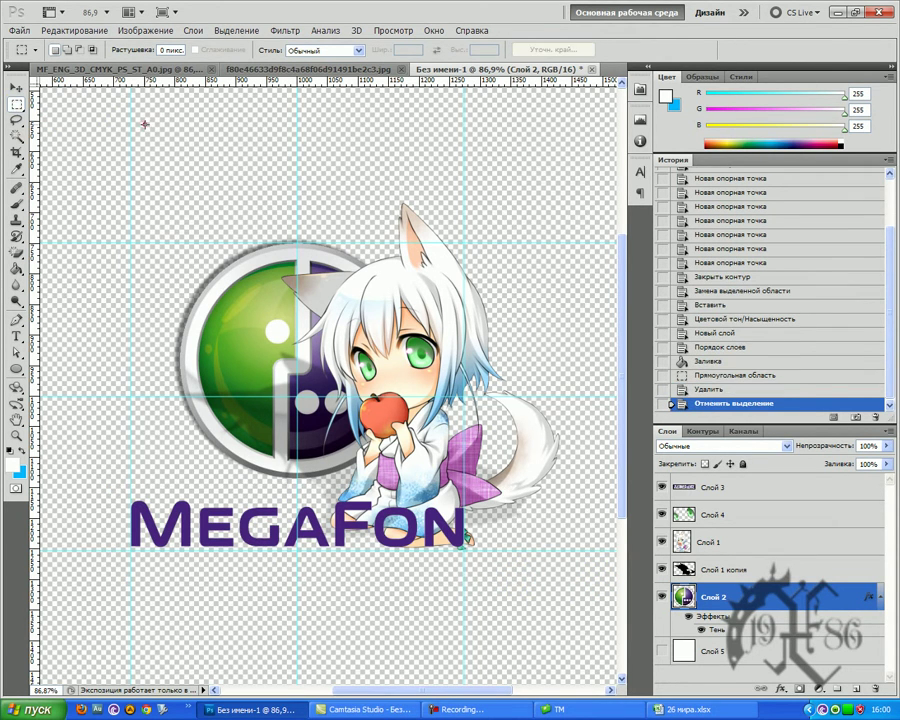
Copy the logo layer's shadow style and paste it onto the wordmark layer Слой 3.
right_click(737, 598)
left_click(779, 512)
right_click(706, 495)
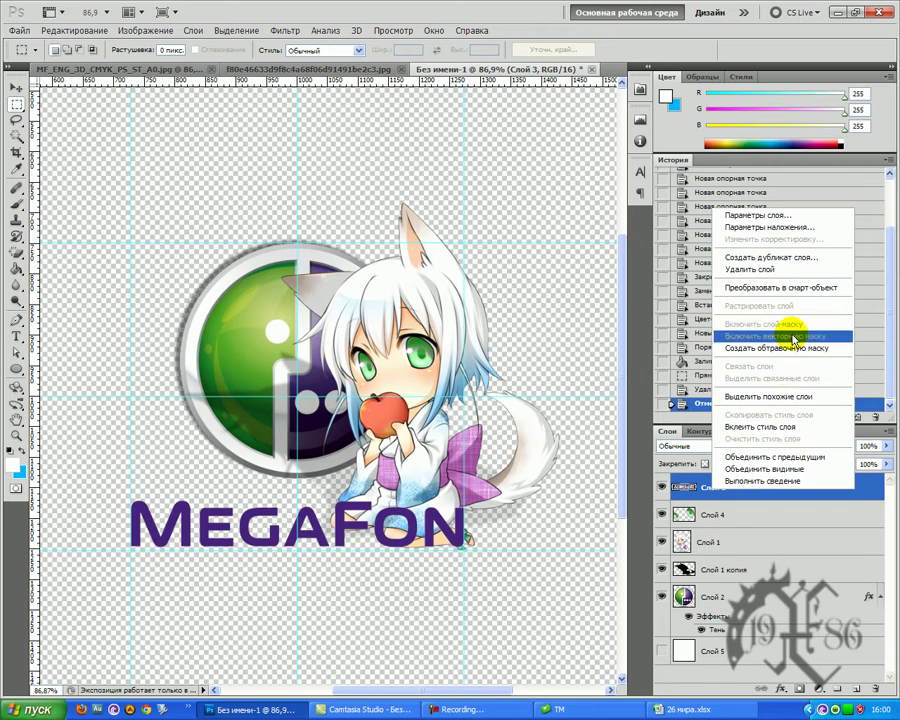
left_click(789, 426)
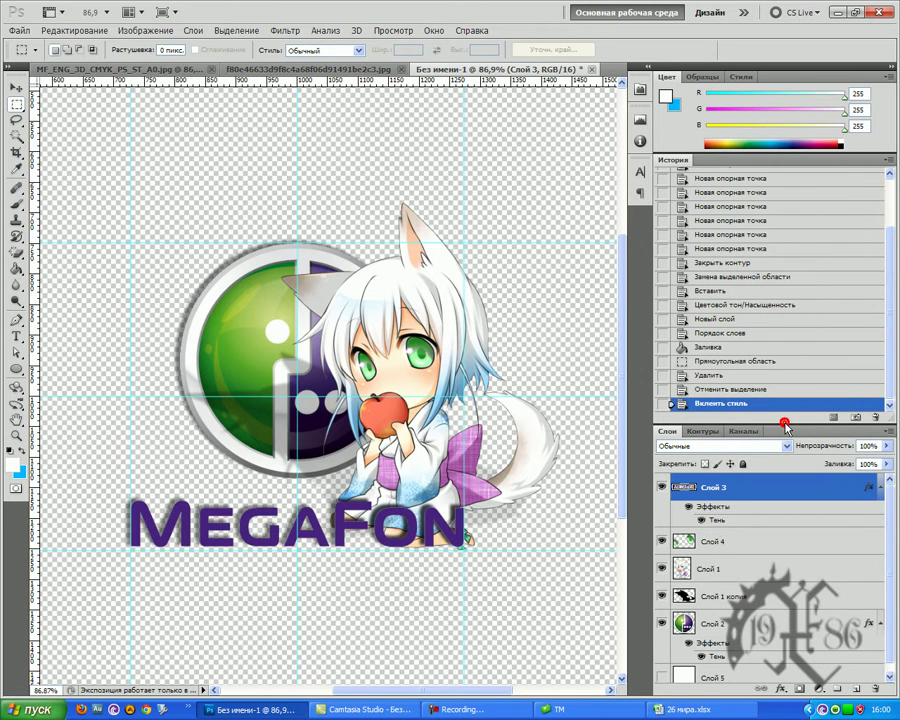
Adjust the drop shadow of the wordmark layer Слой 3 to a 14% spread and a size of 18 px.
right_click(746, 497)
left_click(790, 230)
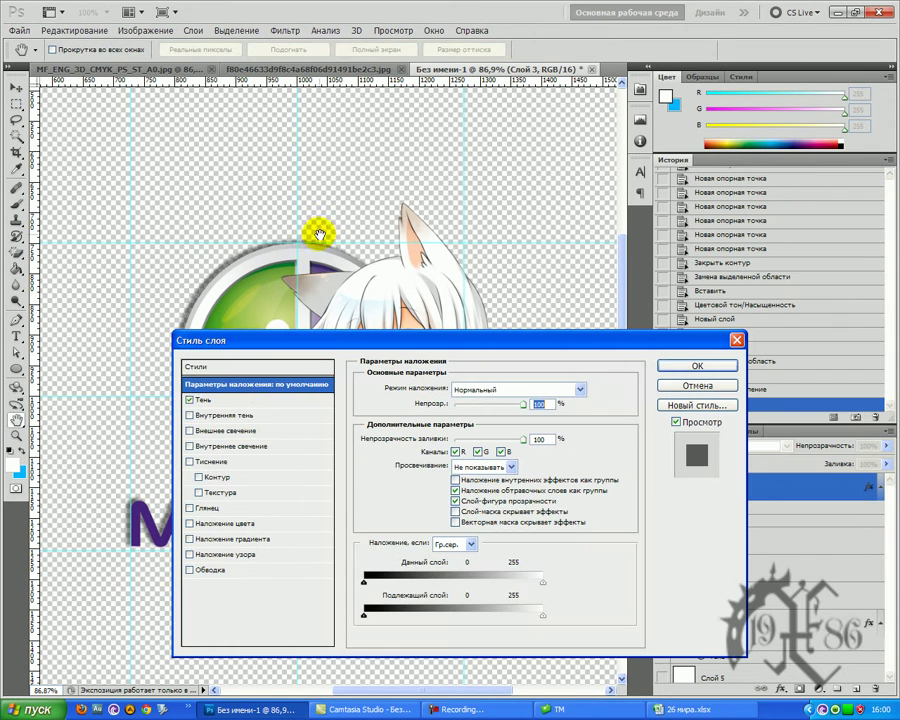
left_click(212, 400)
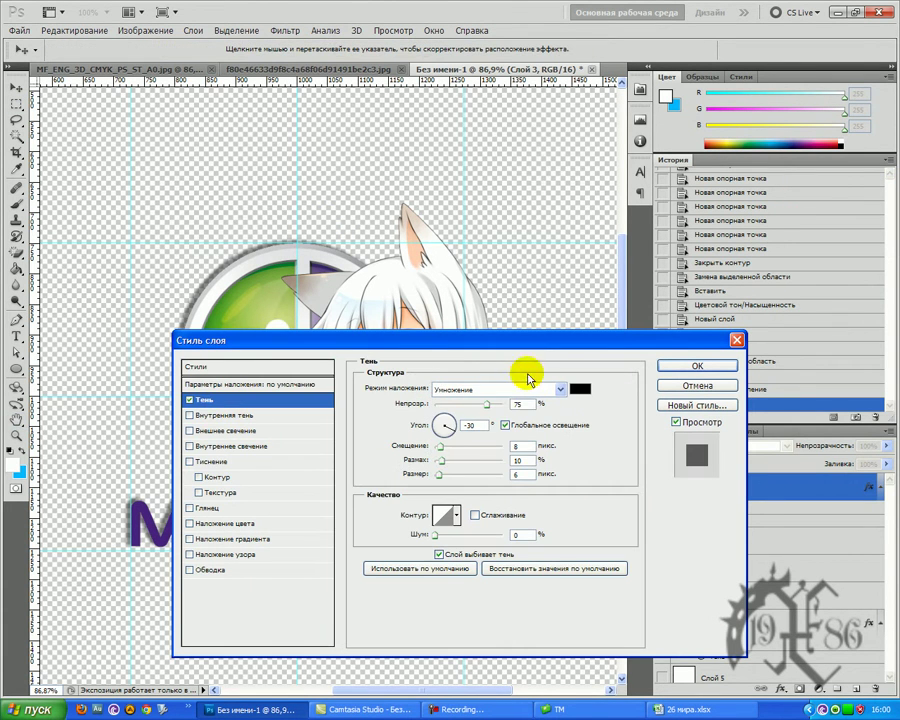
left_click_drag(440, 465, 452, 465)
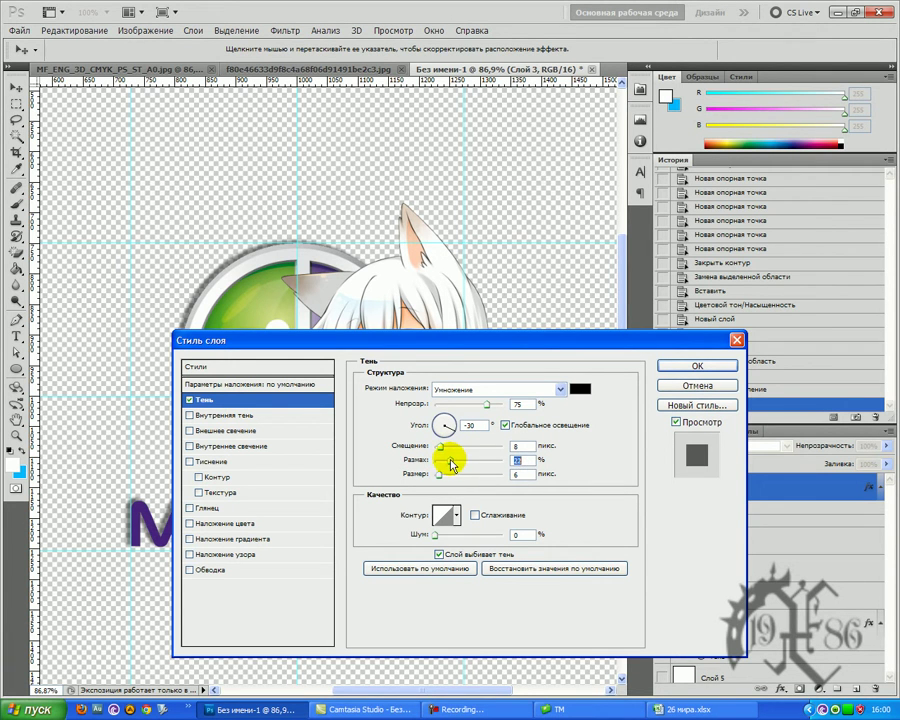
left_click(440, 474)
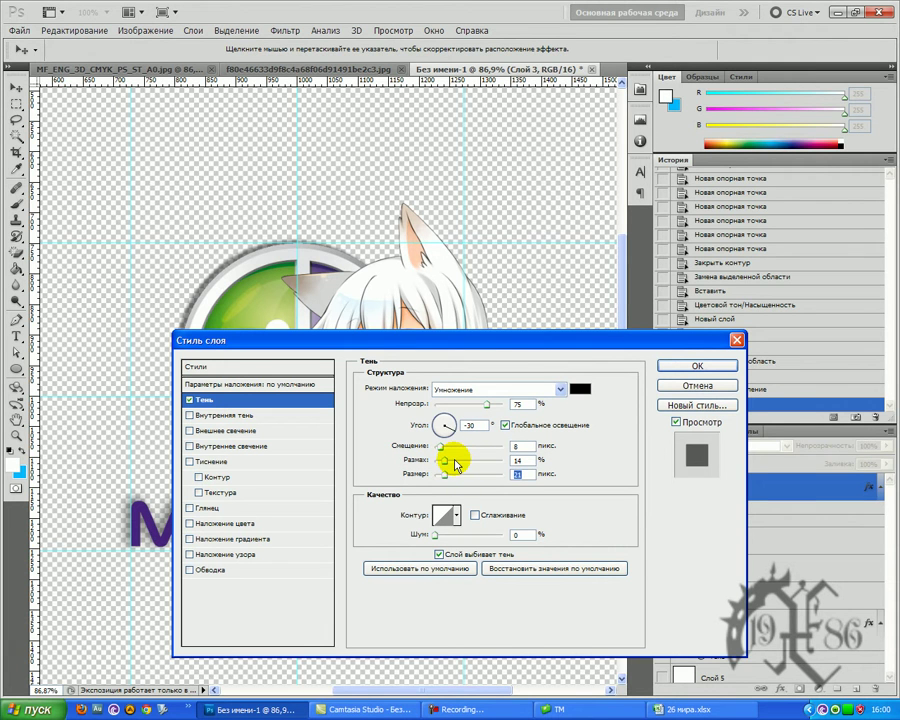
type("18")
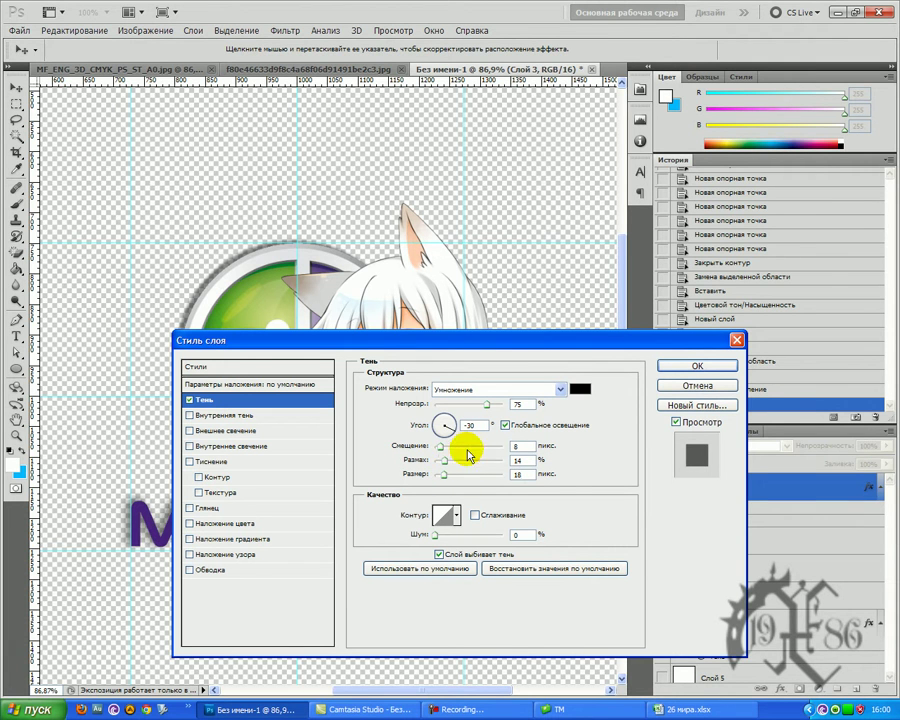
left_click(690, 366)
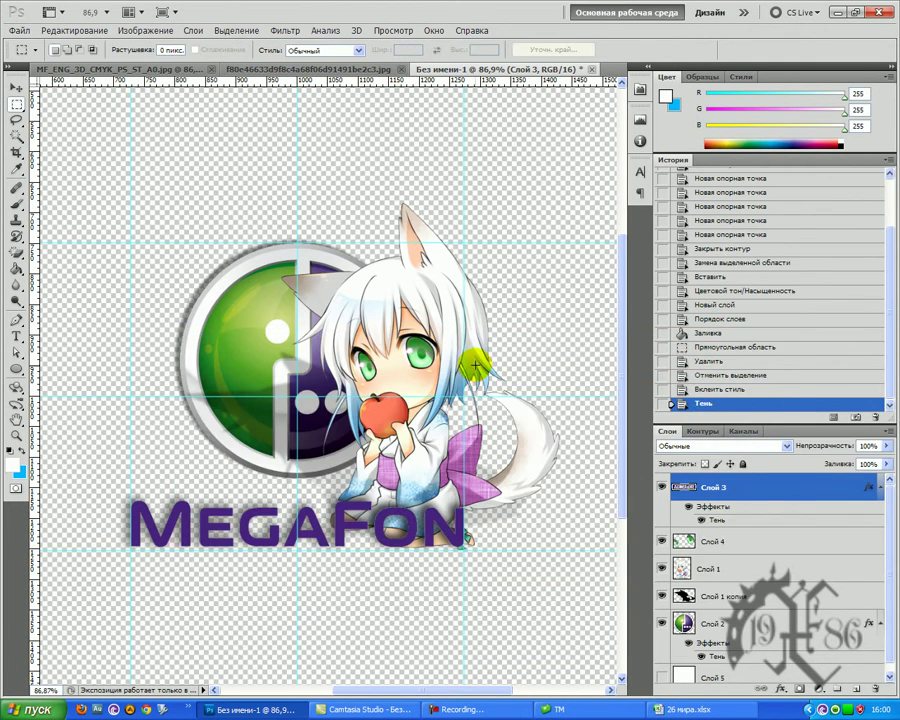
Set the opacity of the wordmark layer's drop shadow to 55%.
right_click(742, 484)
left_click(800, 218)
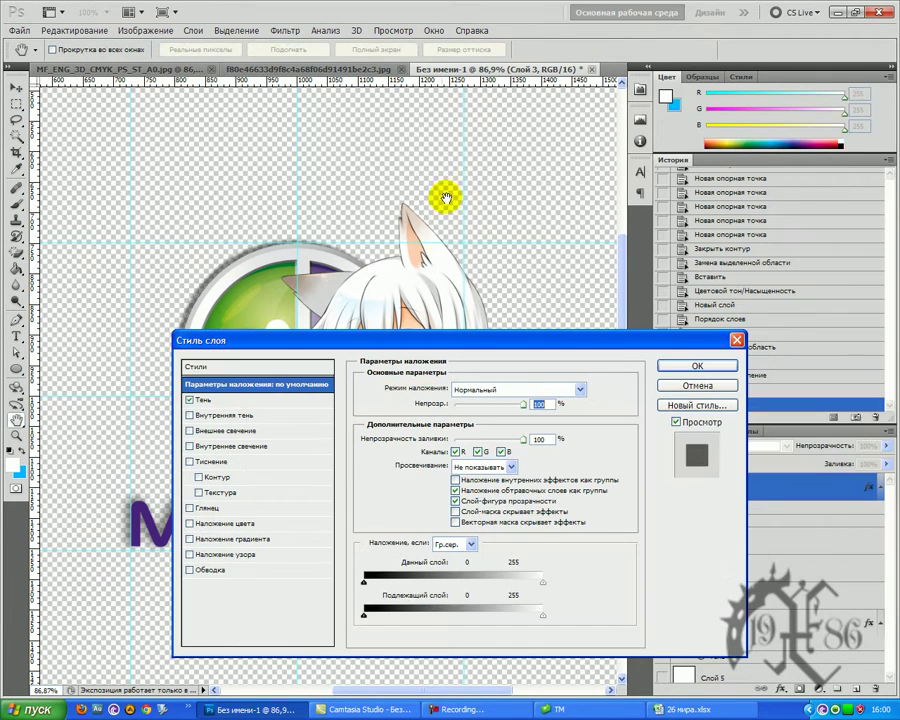
left_click(216, 410)
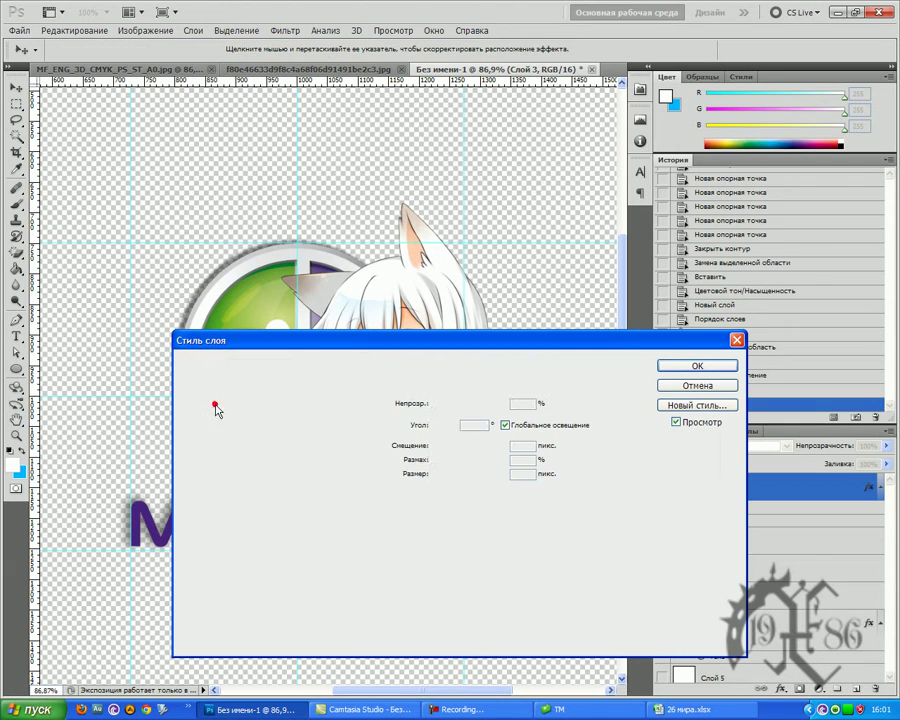
left_click_drag(521, 403, 430, 401)
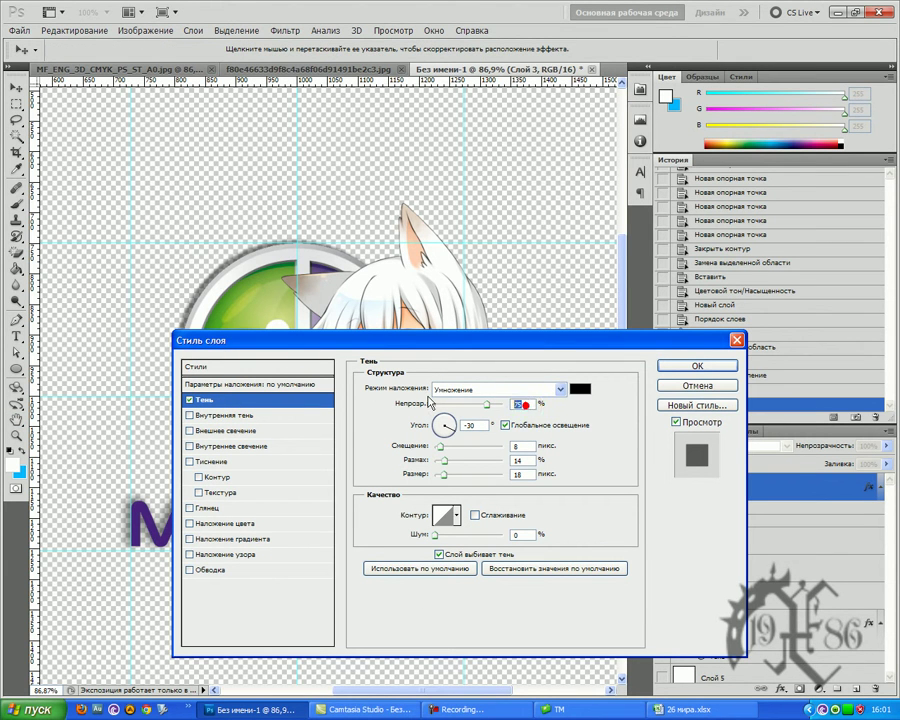
type("55")
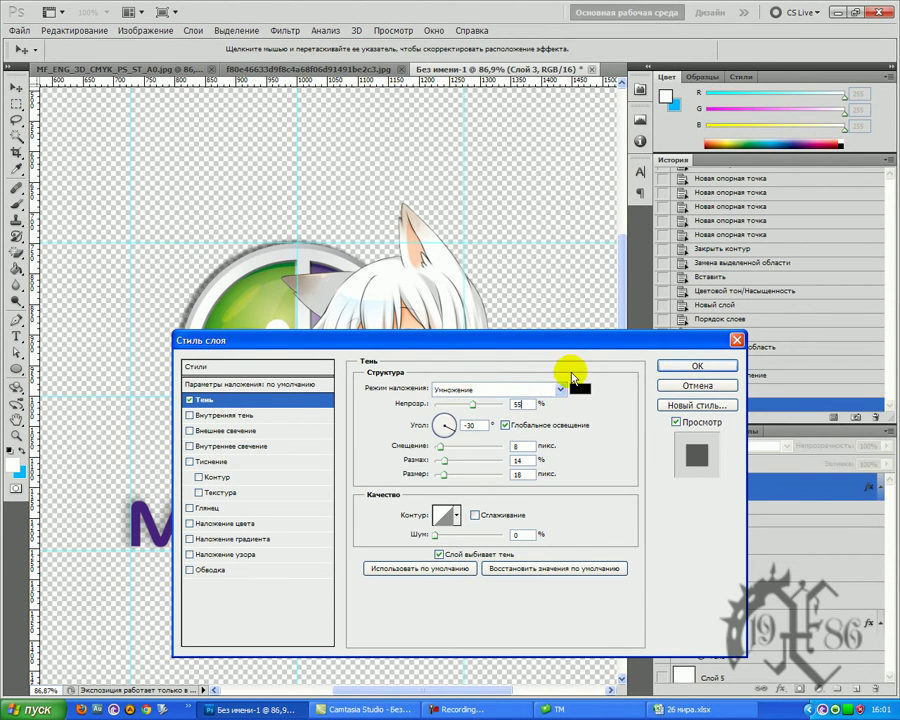
left_click(685, 366)
Lower the opacity of the drop shadow on the logo layer Слой 2.
left_click(735, 623)
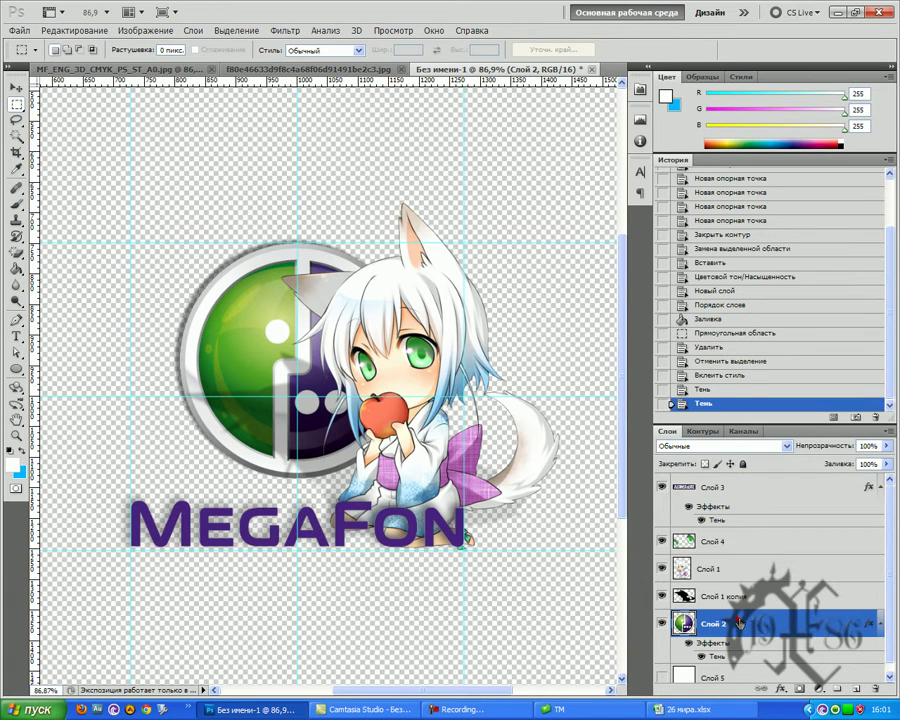
right_click(736, 621)
left_click(787, 358)
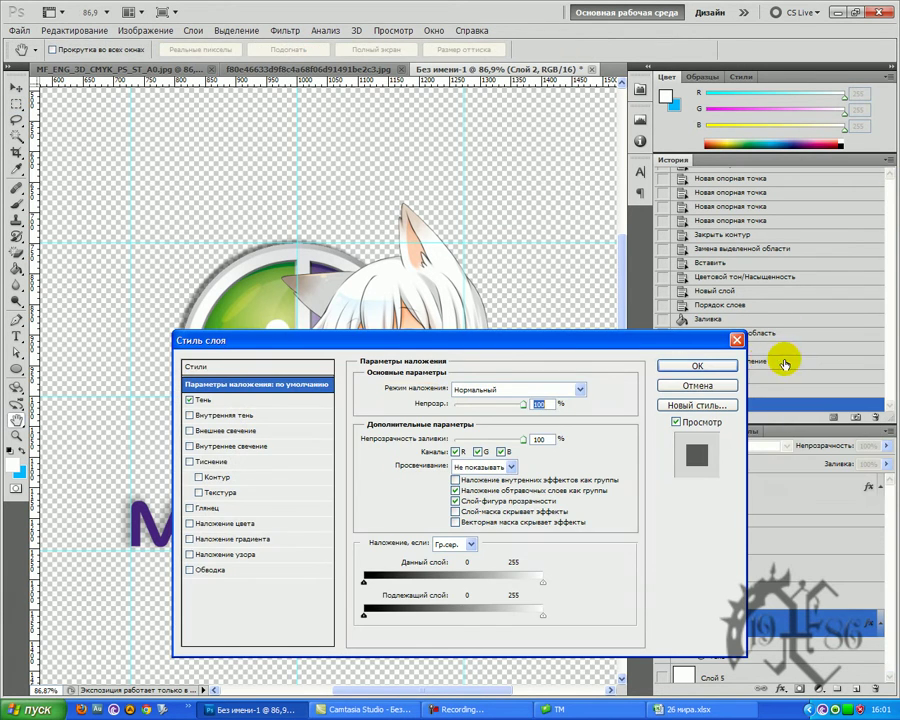
left_click(240, 401)
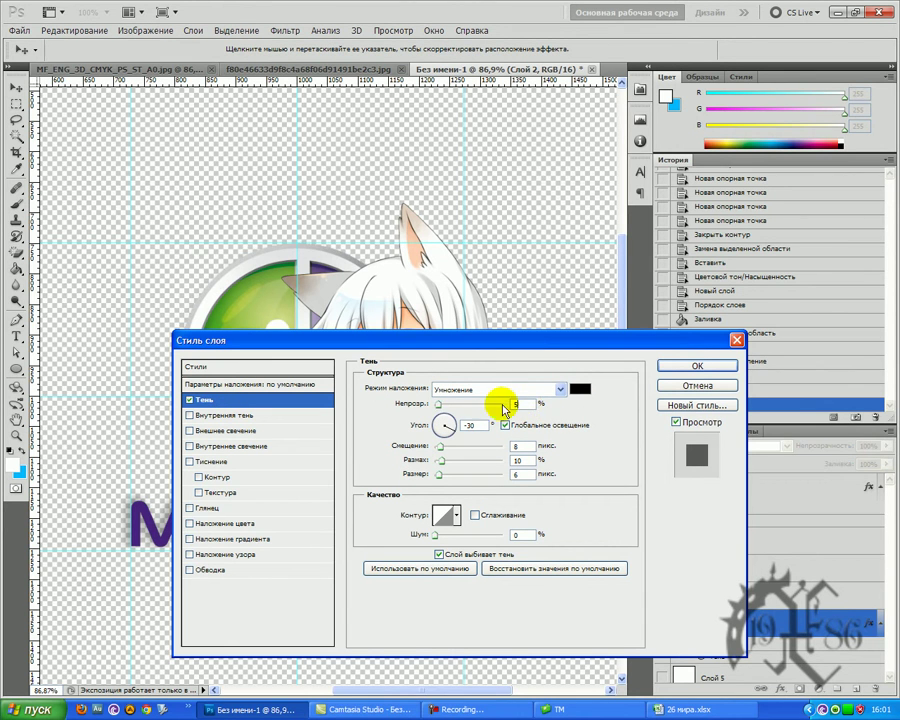
left_click(685, 366)
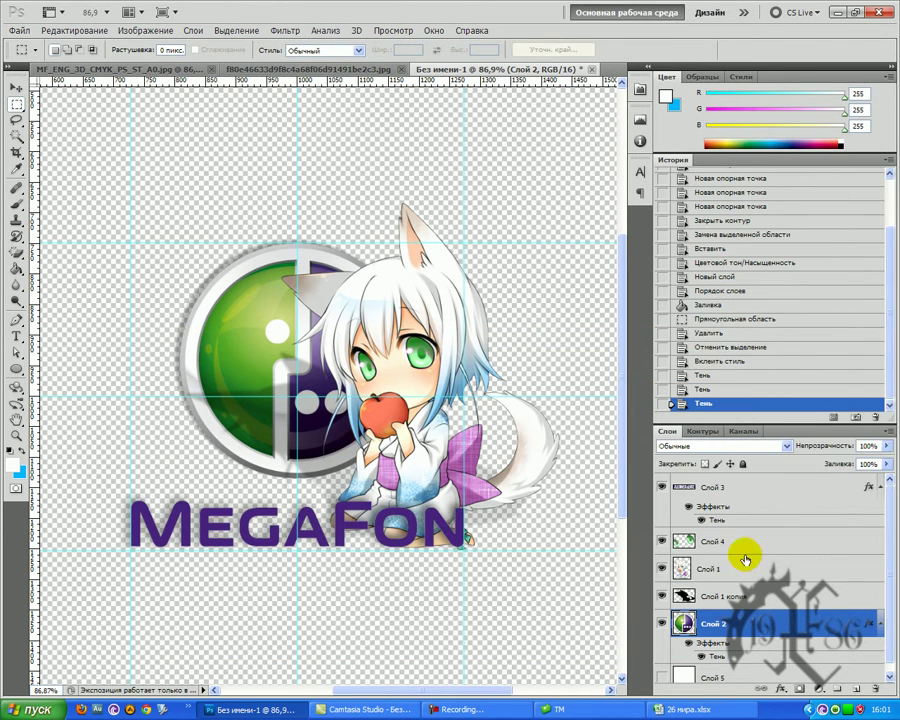
Copy the whole composition as one merged layer using a rectangular selection, and restore the separate layers from before the merge.
right_click(740, 614)
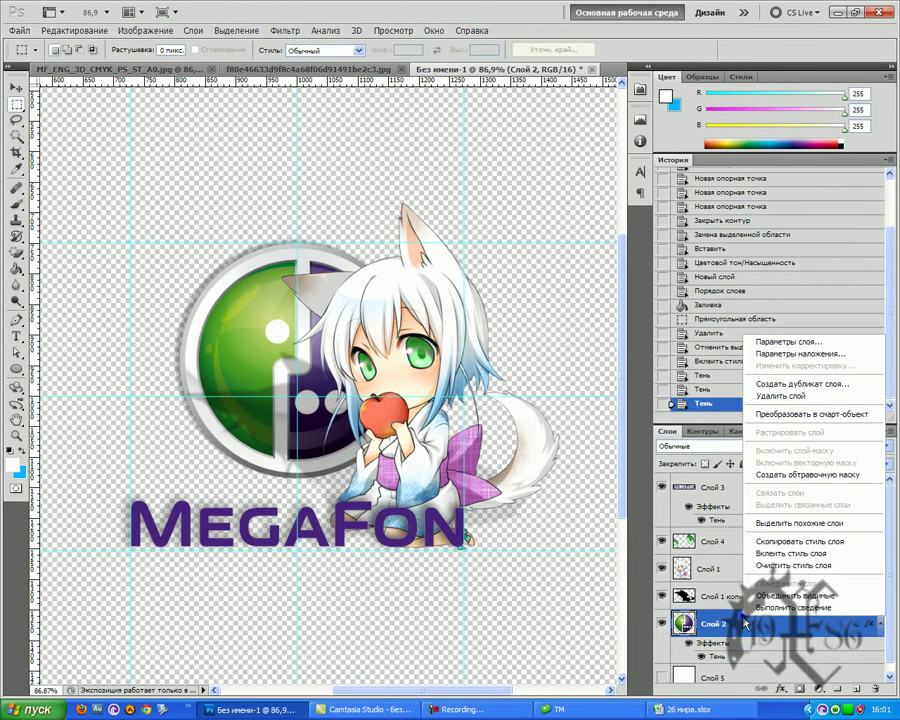
left_click(795, 595)
left_click_drag(149, 293, 593, 604)
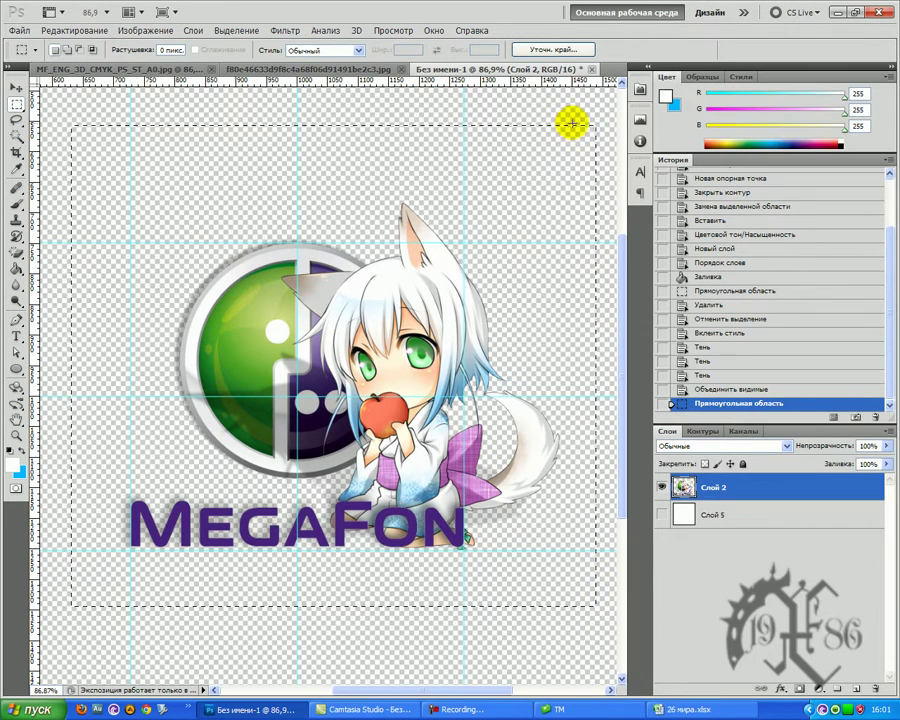
left_click(743, 390)
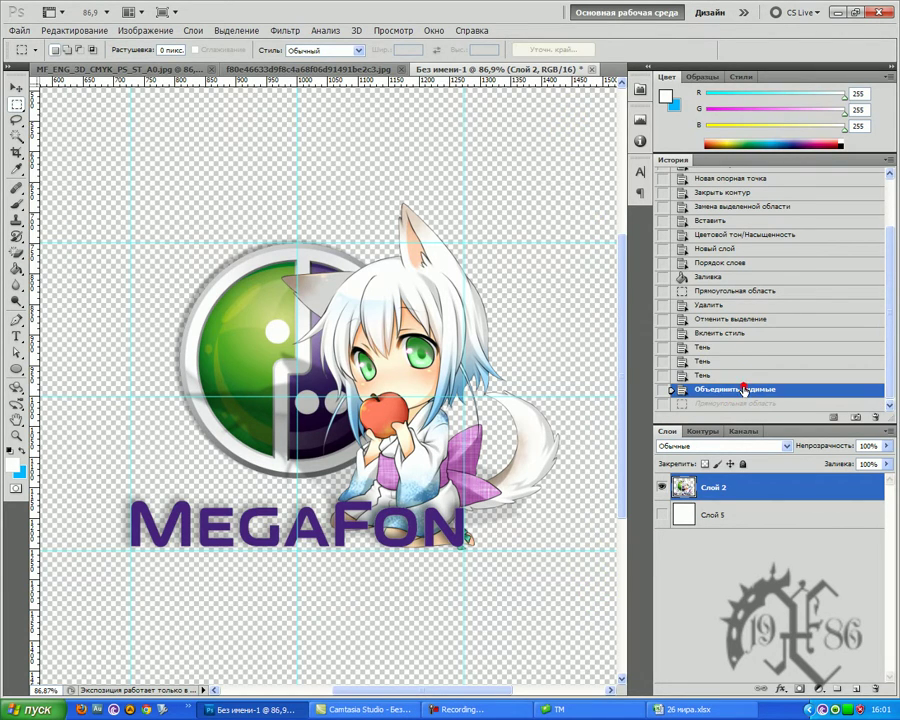
left_click(714, 377)
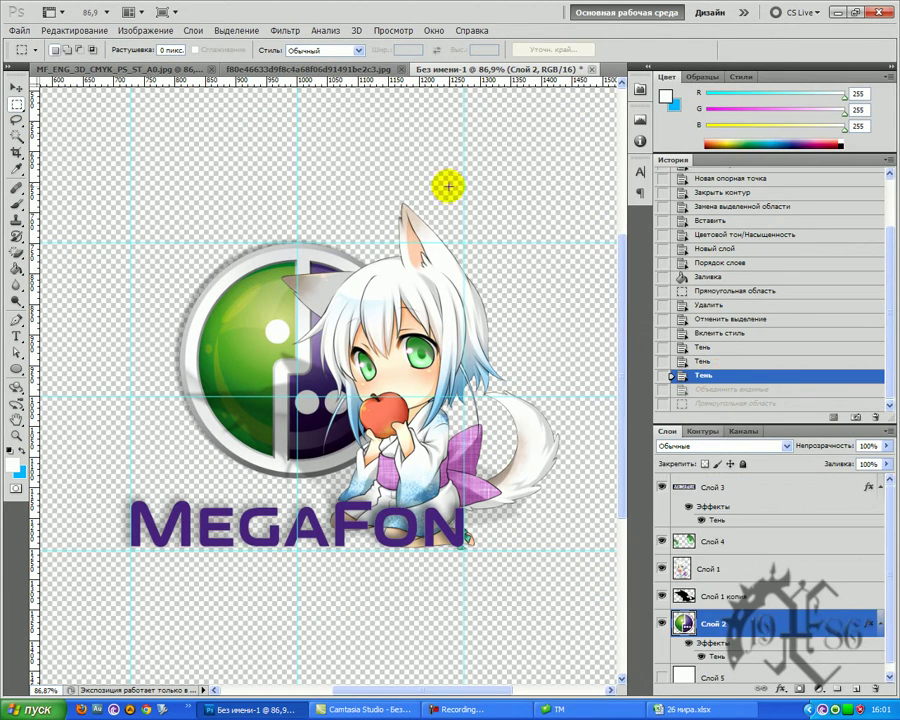
Create a new document of 500 by 500 pixels with a transparent background, 16-bit RGB colour and 2000 pixels/inch resolution.
left_click(18, 30)
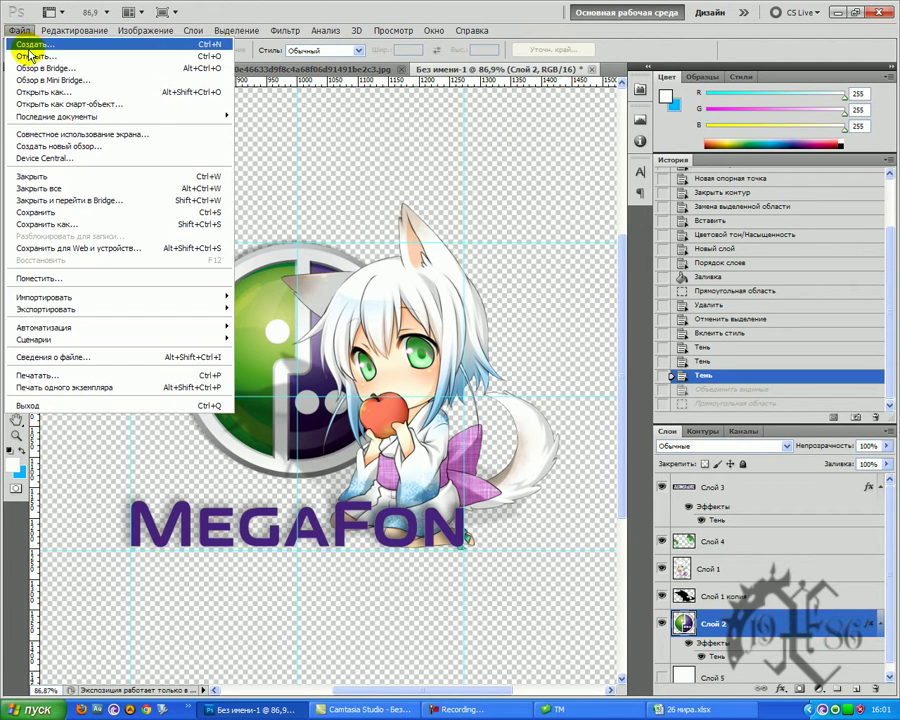
left_click(26, 42)
double_click(368, 244)
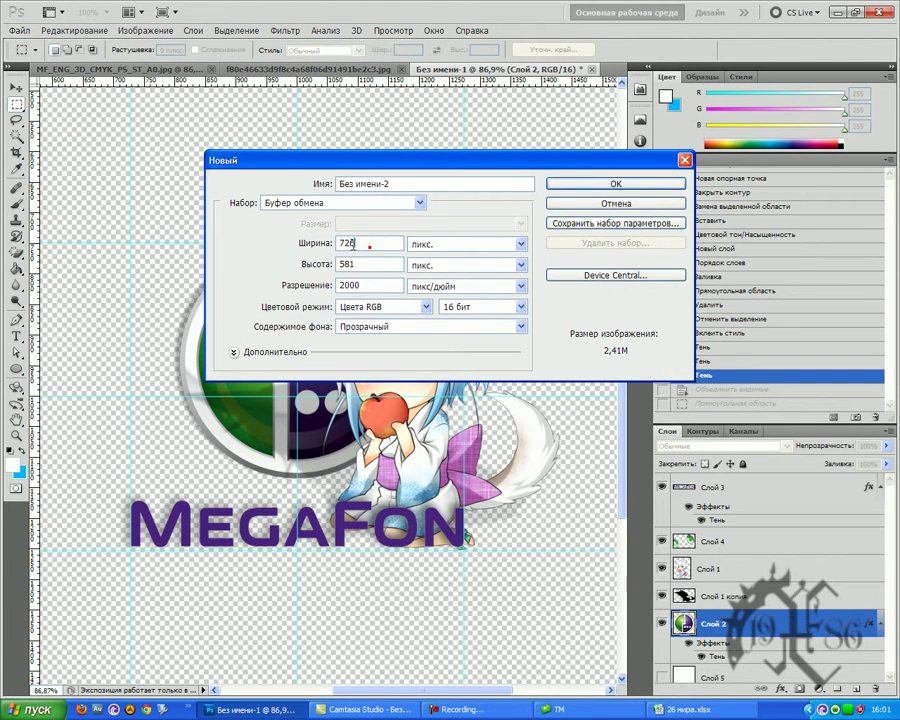
type("500")
double_click(358, 262)
type("500")
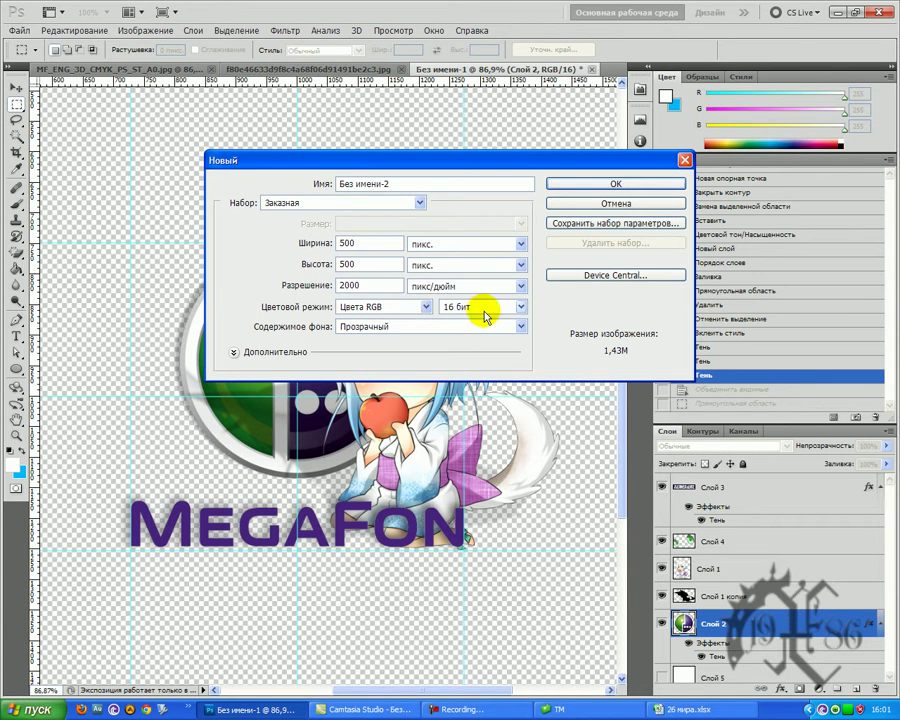
left_click(618, 185)
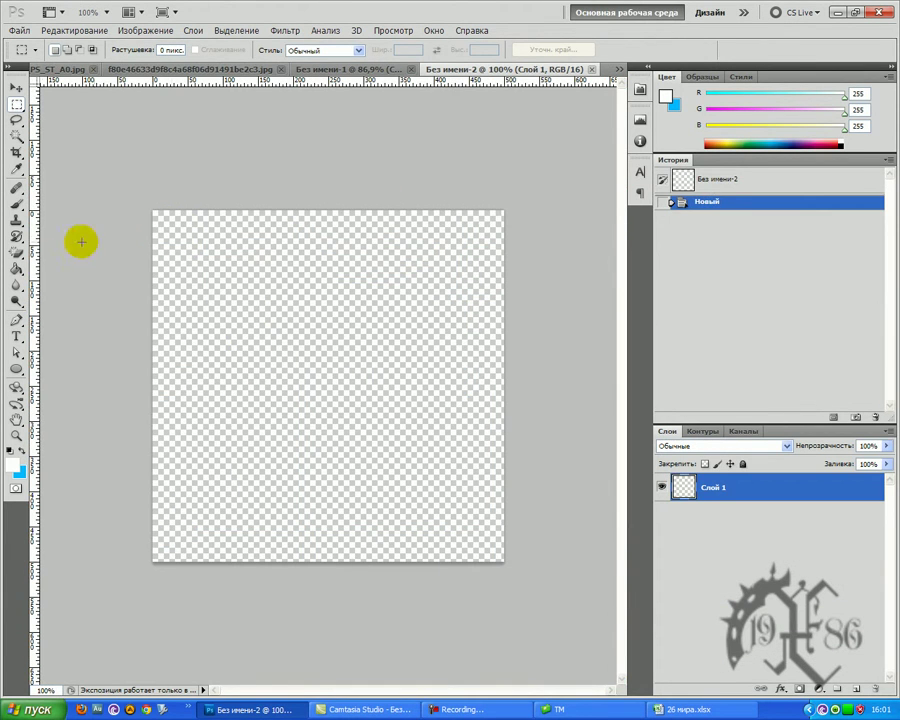
Add a vertical and a horizontal guide through the canvas centre, and paste the copied composition.
left_click_drag(37, 250, 328, 230)
left_click_drag(357, 83, 380, 383)
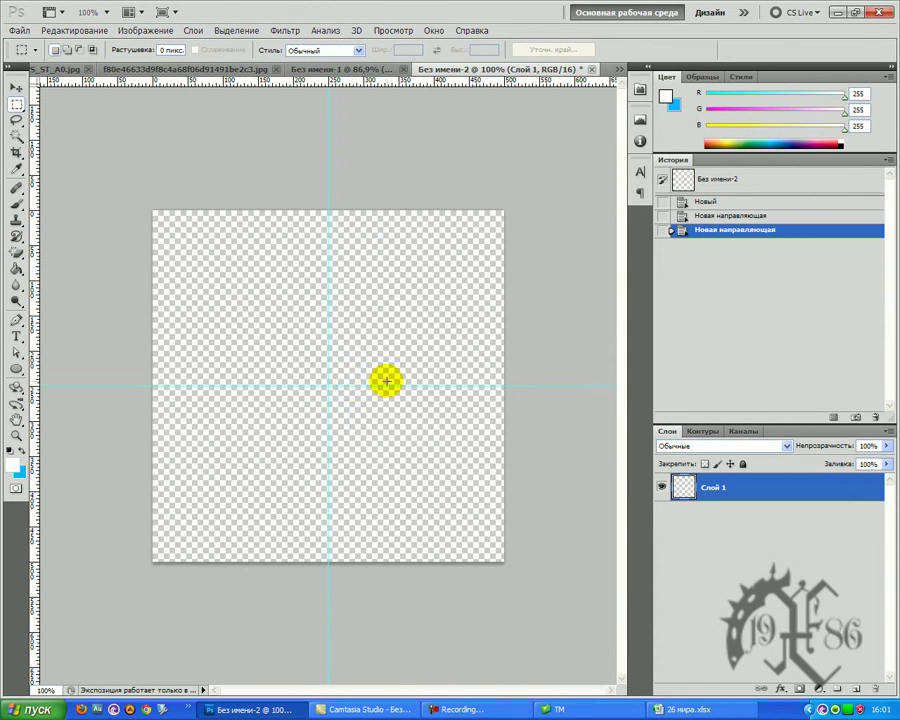
key("ctrl+v")
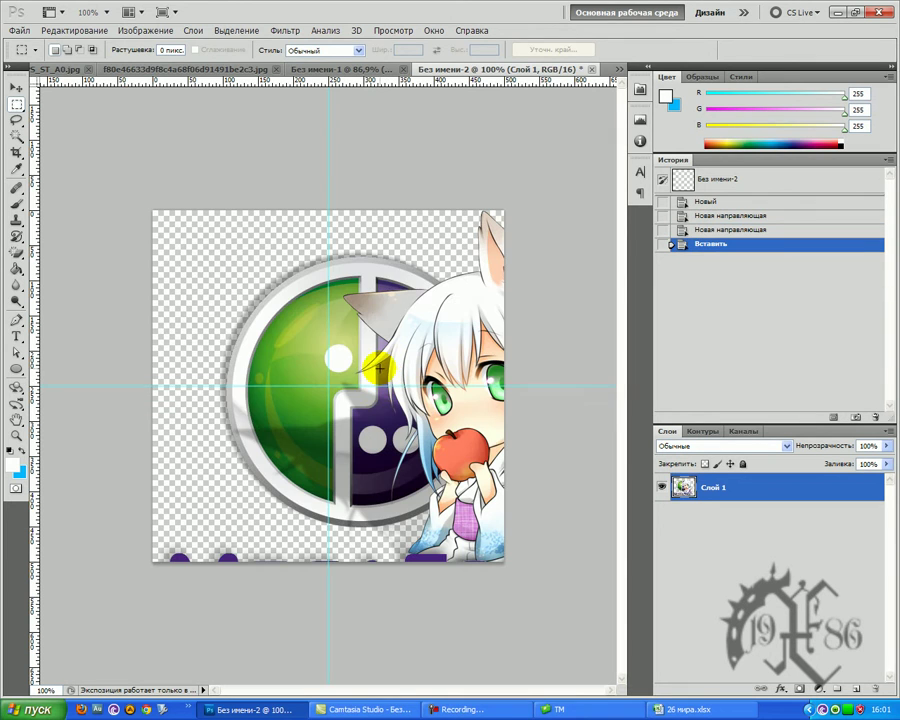
Scale the pasted composition down to fit inside the canvas, at 69.01% width and 80.38% height.
left_click(72, 30)
mouse_move(227, 279)
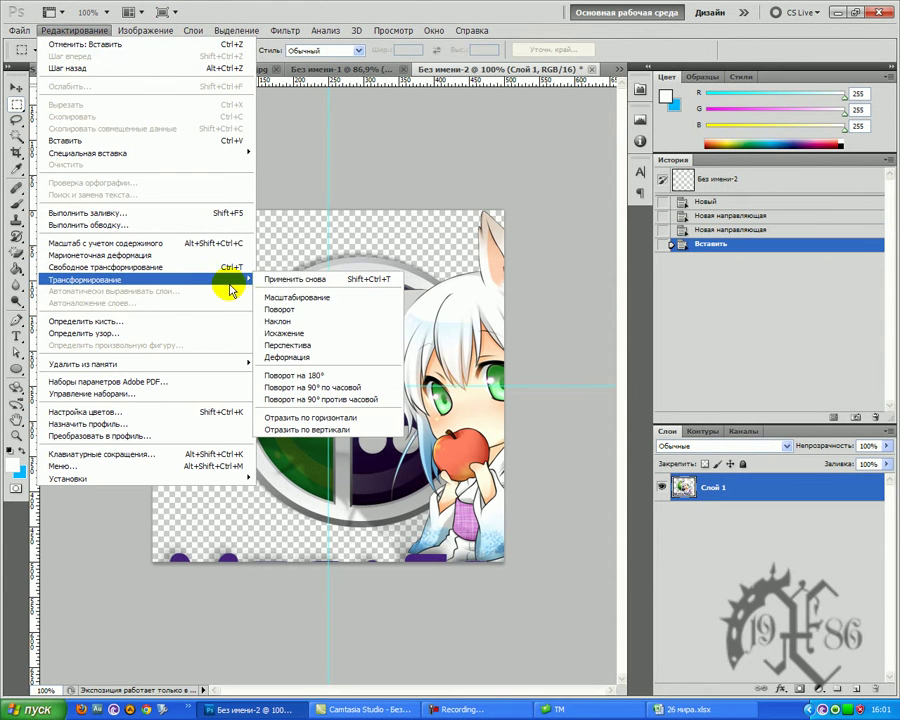
left_click(323, 299)
left_click_drag(504, 344, 425, 317)
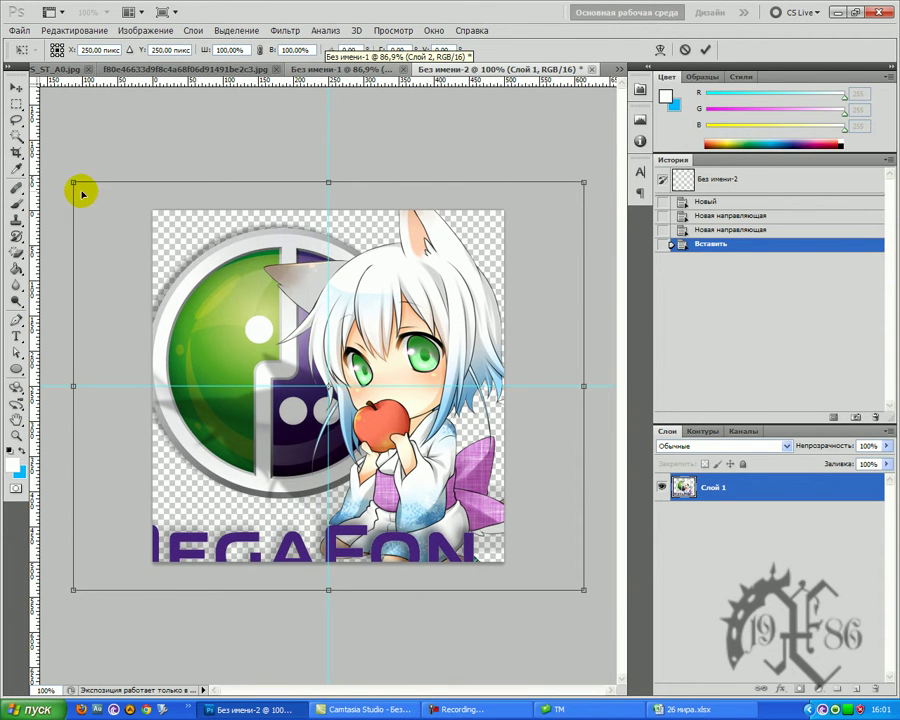
left_click_drag(73, 182, 152, 232)
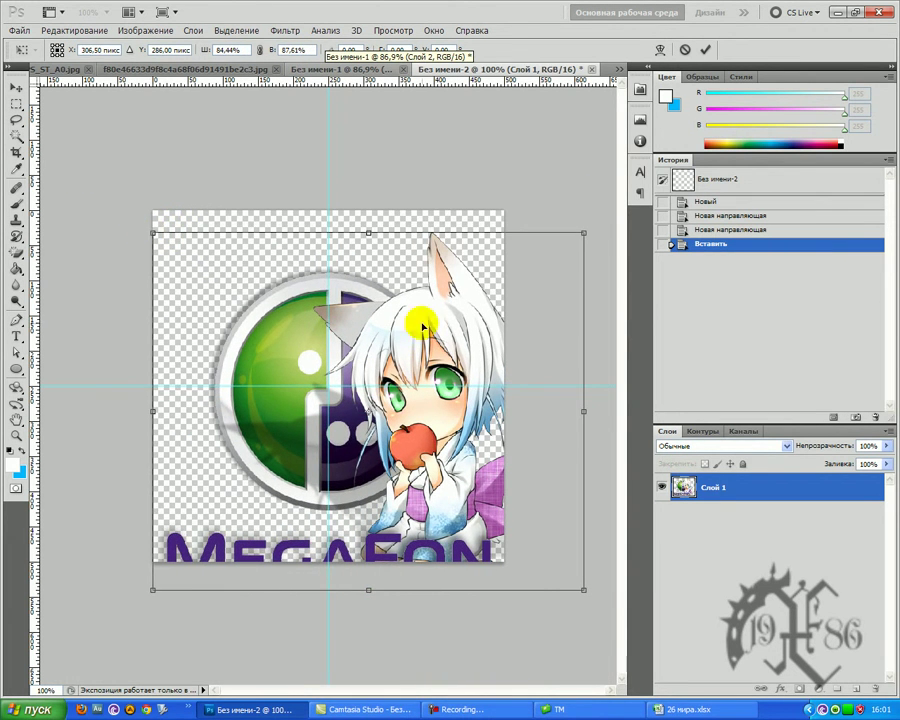
left_click_drag(584, 412, 507, 408)
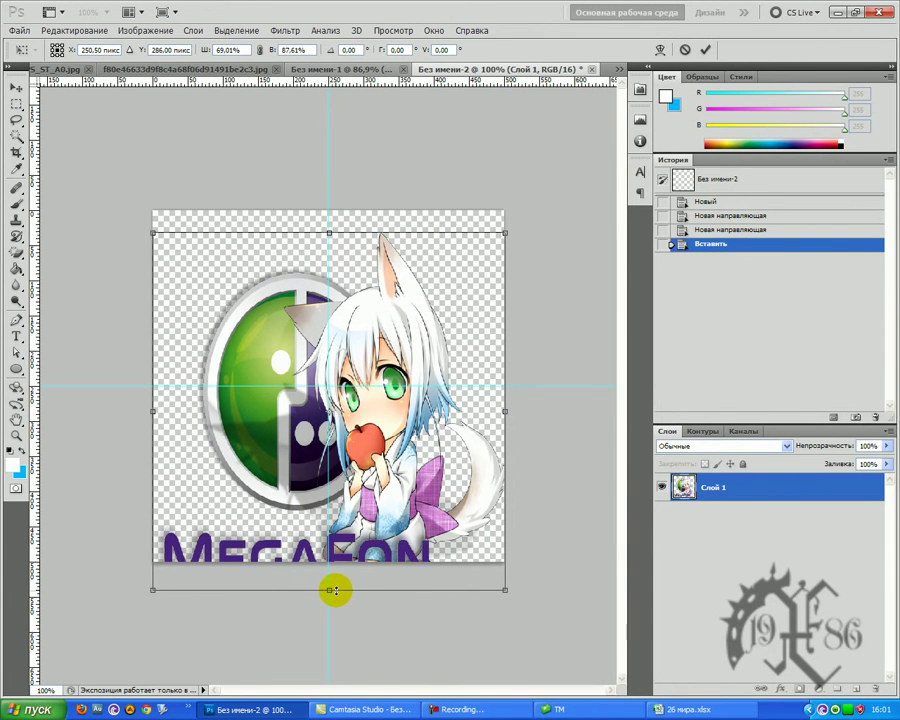
left_click_drag(329, 591, 330, 557)
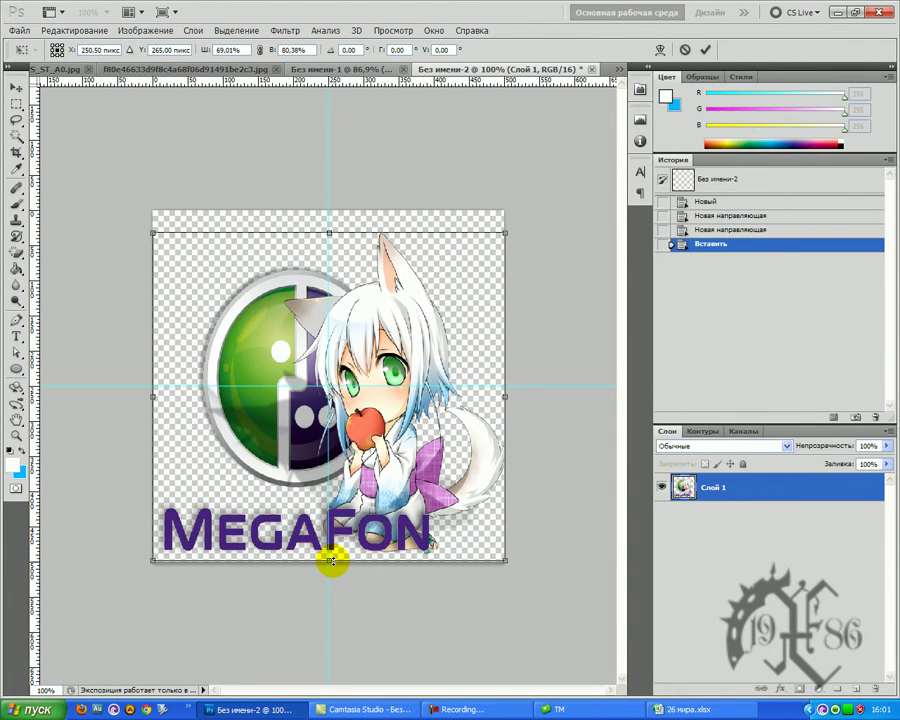
Centre the composition vertically at 250 px with its height scaled to 74.52%, and apply the transformation.
left_click(260, 50)
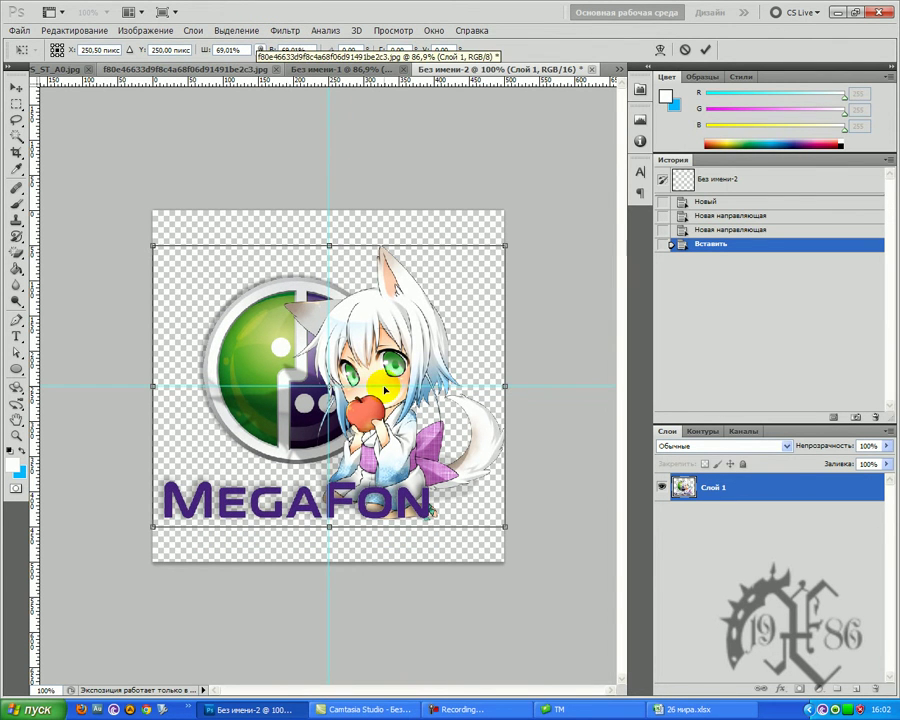
left_click_drag(329, 245, 330, 222)
left_click_drag(344, 305, 344, 316)
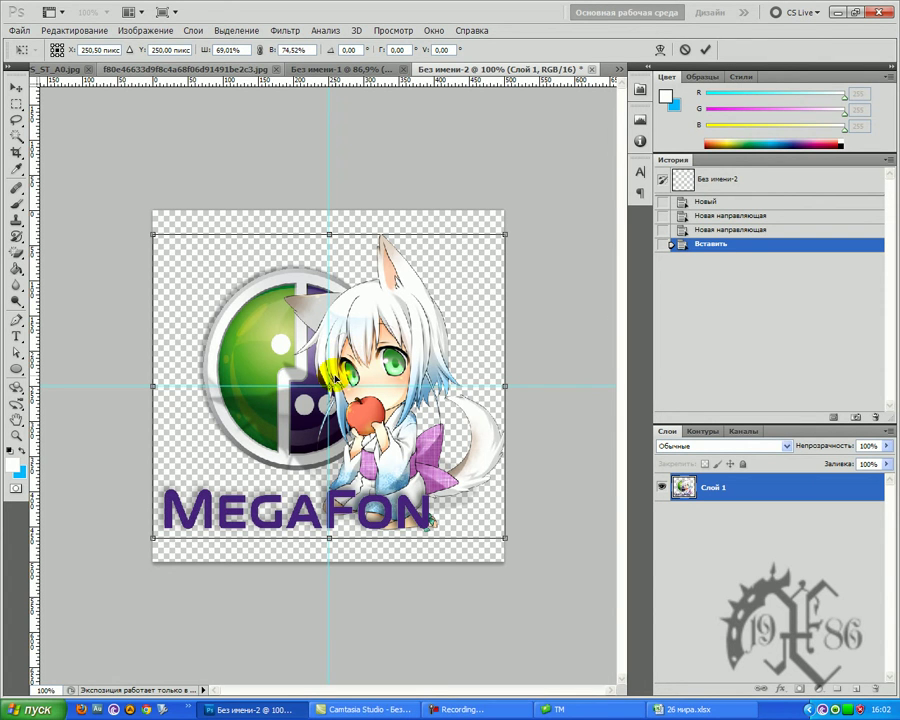
left_click(15, 87)
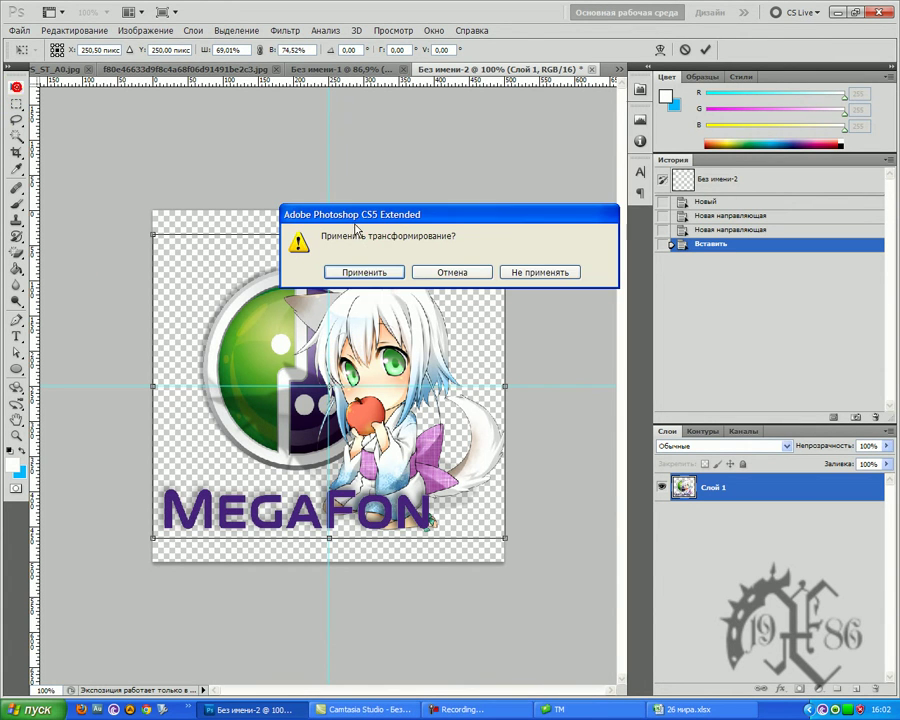
left_click(340, 272)
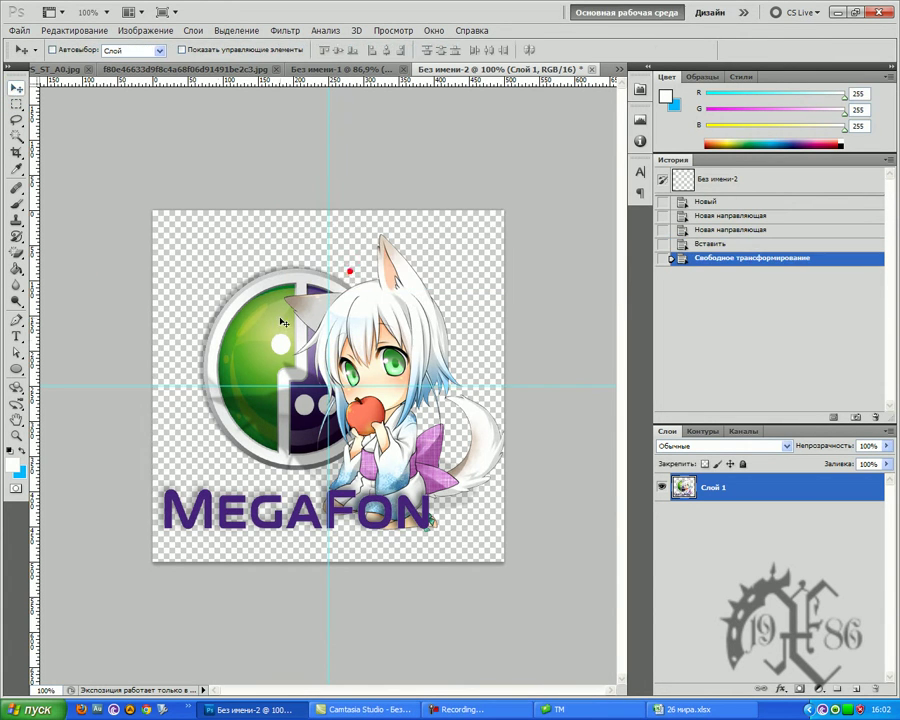
Save the composition to the desktop as a non-interlaced PNG file named "Megafon Modem".
left_click(18, 31)
left_click(96, 225)
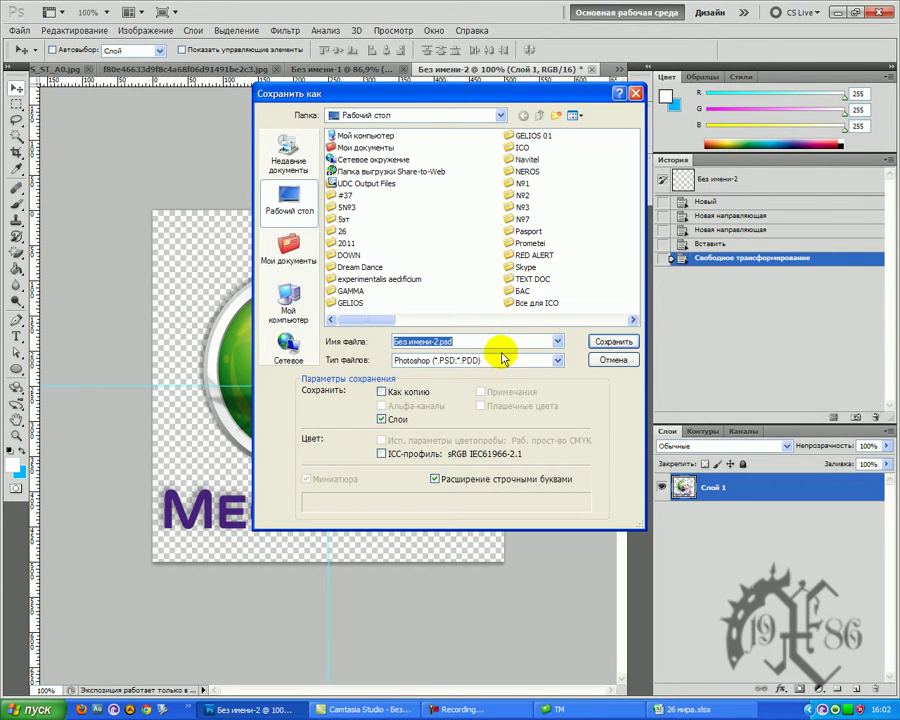
type("Me")
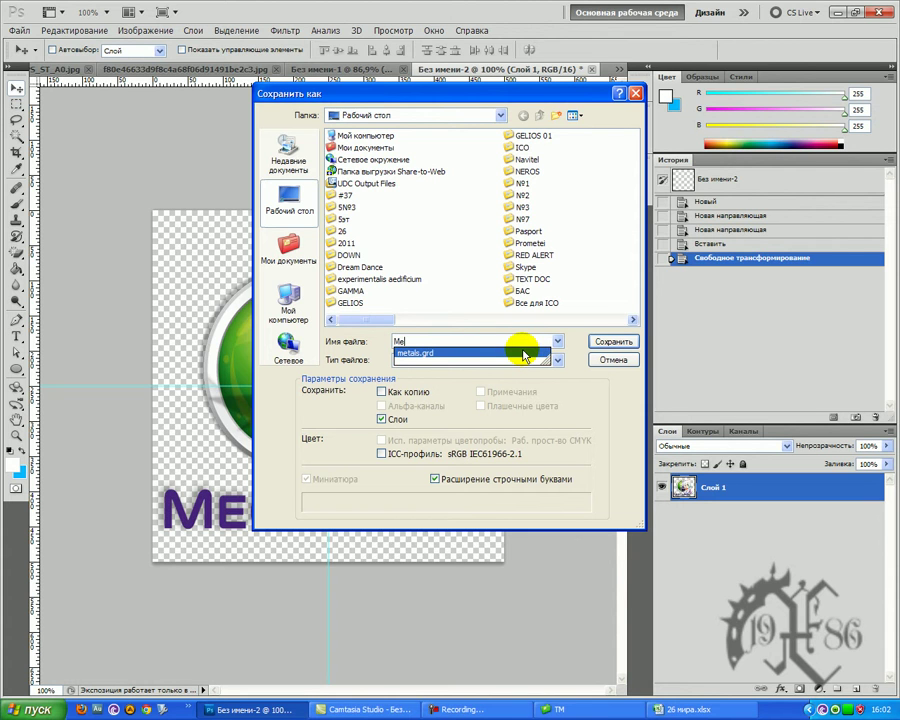
type("gafon Modem")
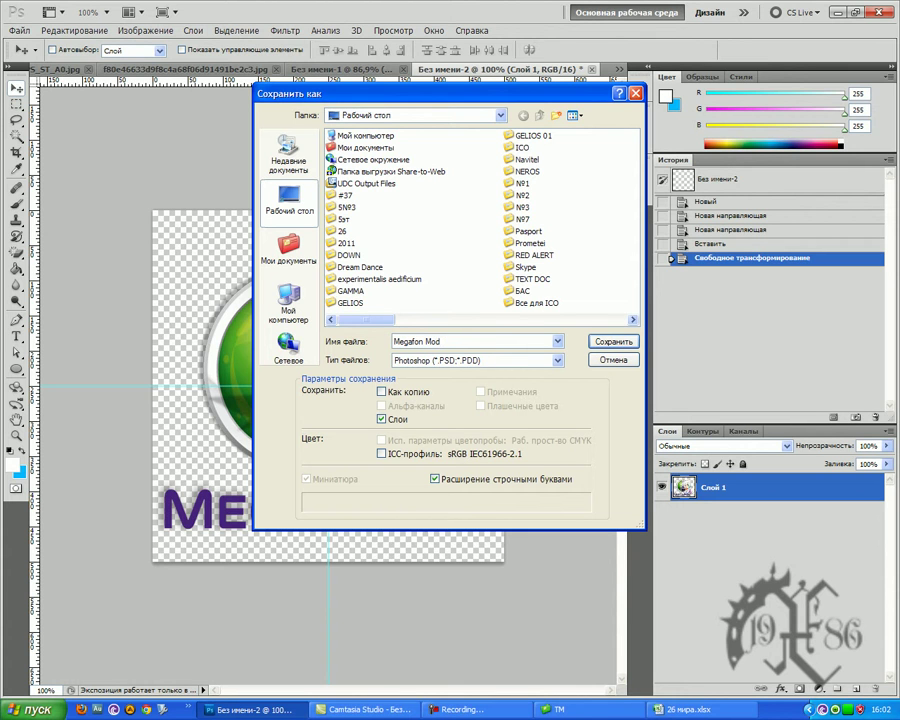
left_click(552, 359)
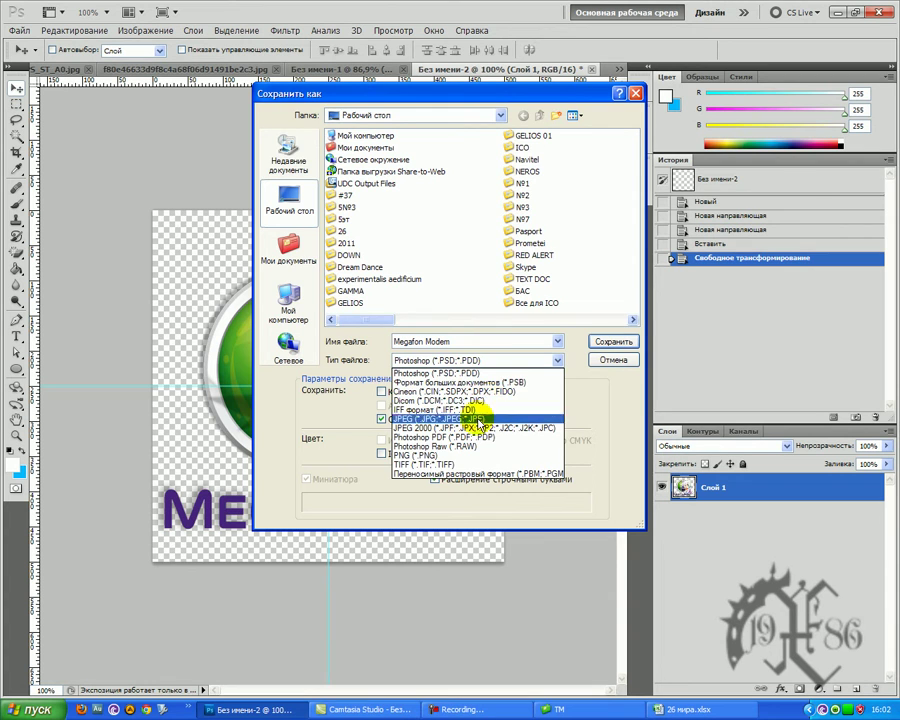
left_click(450, 455)
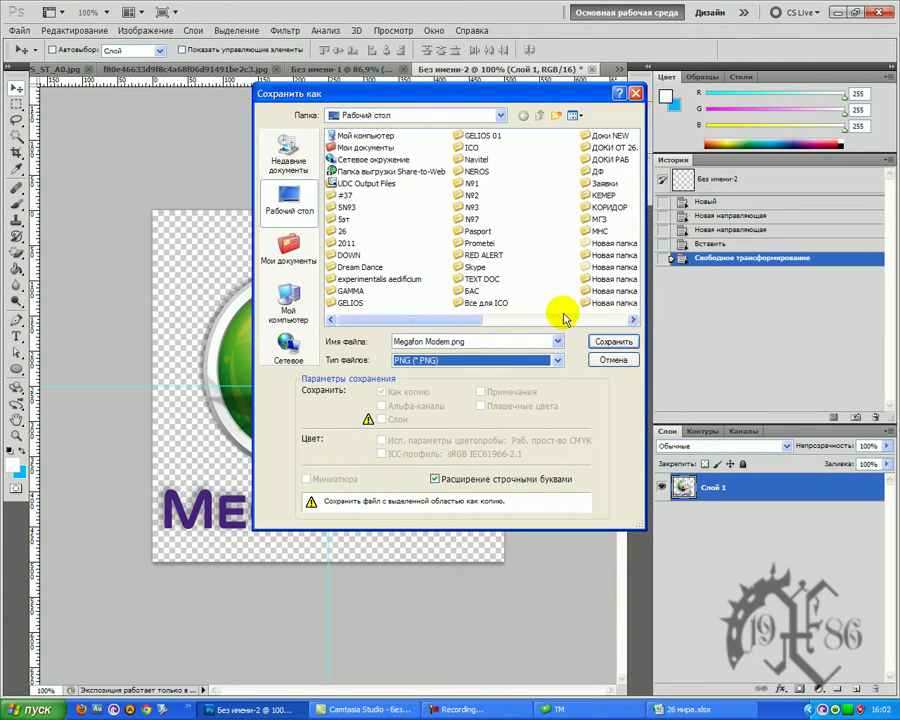
left_click(605, 341)
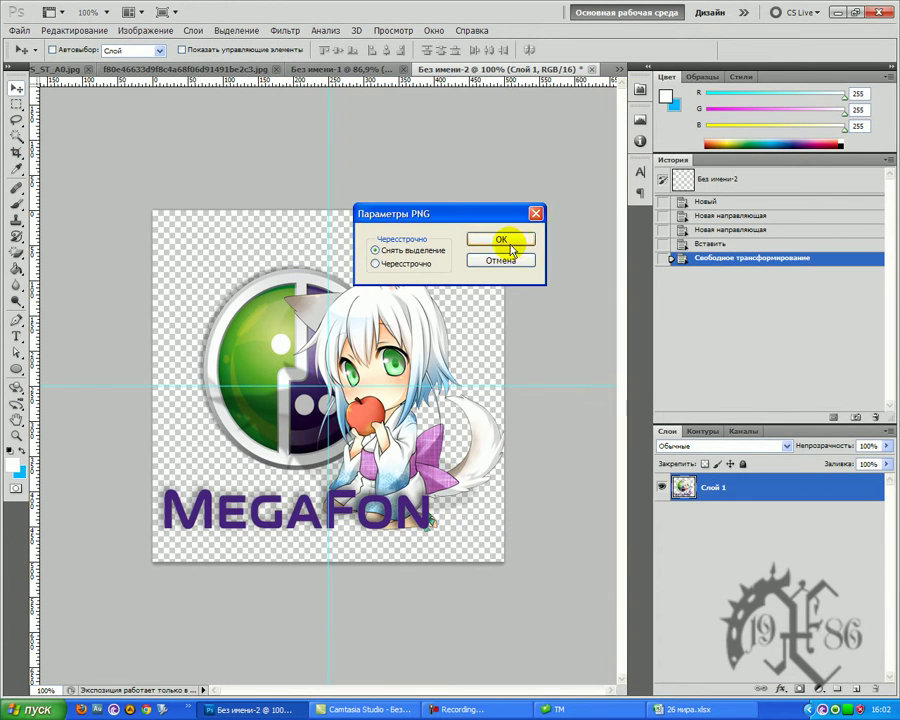
left_click(509, 242)
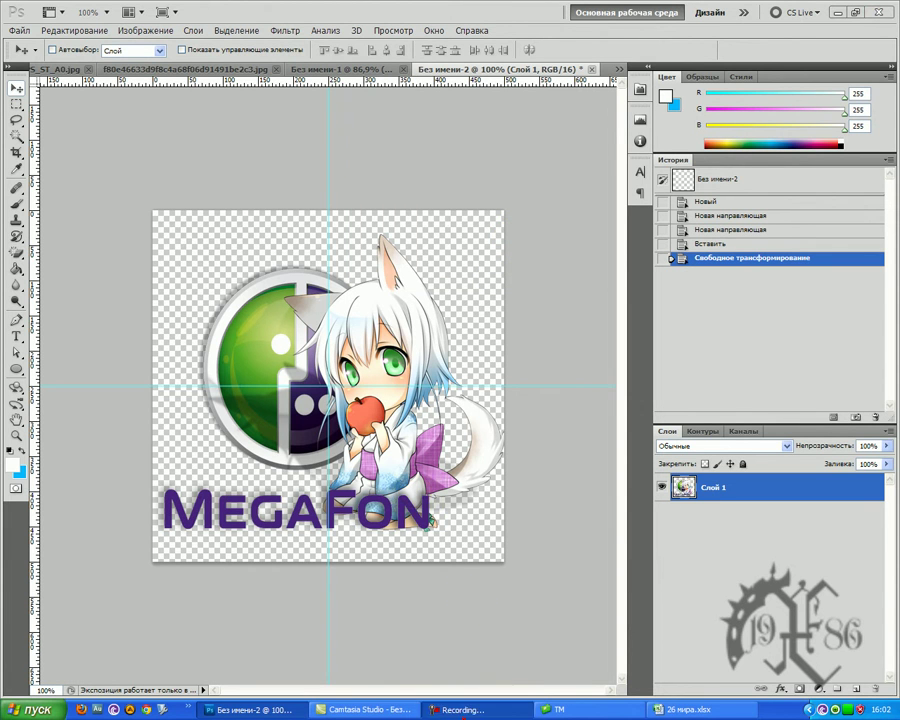
left_click(465, 709)
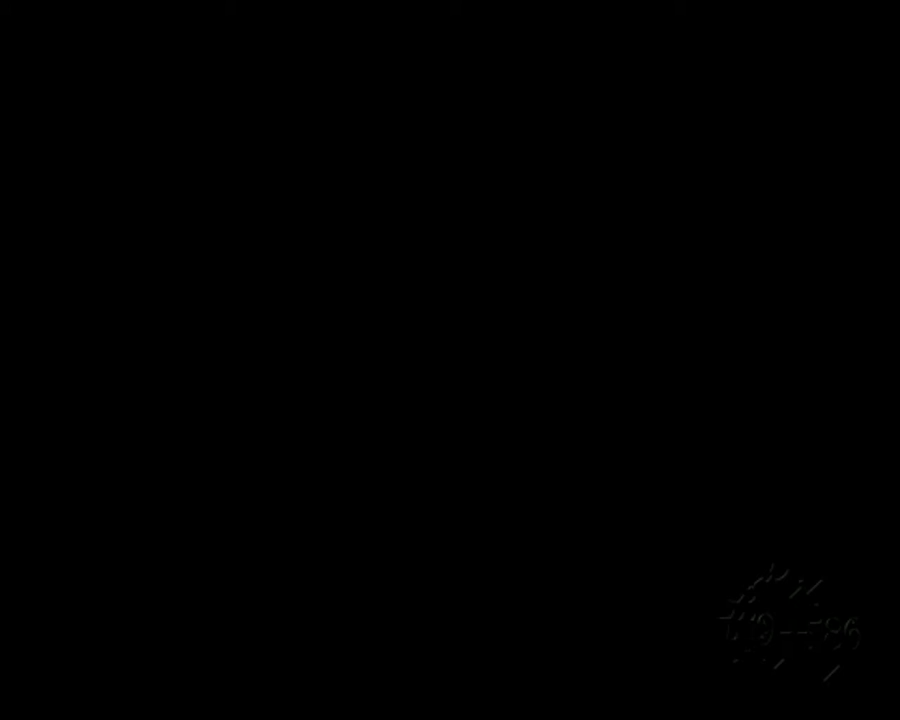